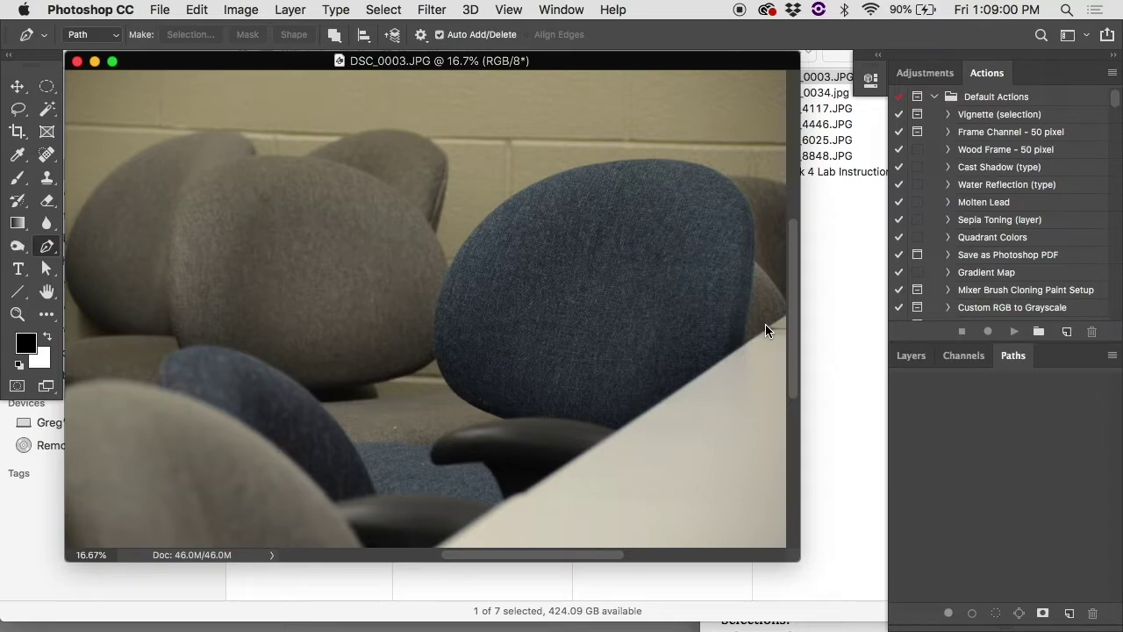
Draw a rectangular selection over the wall and the chair top between the grey and blue chairs.
{"action": "left_click_drag", "start_coordinate": [46, 86], "coordinate": [81, 93]}
{"action": "left_click", "coordinate": [81, 87]}
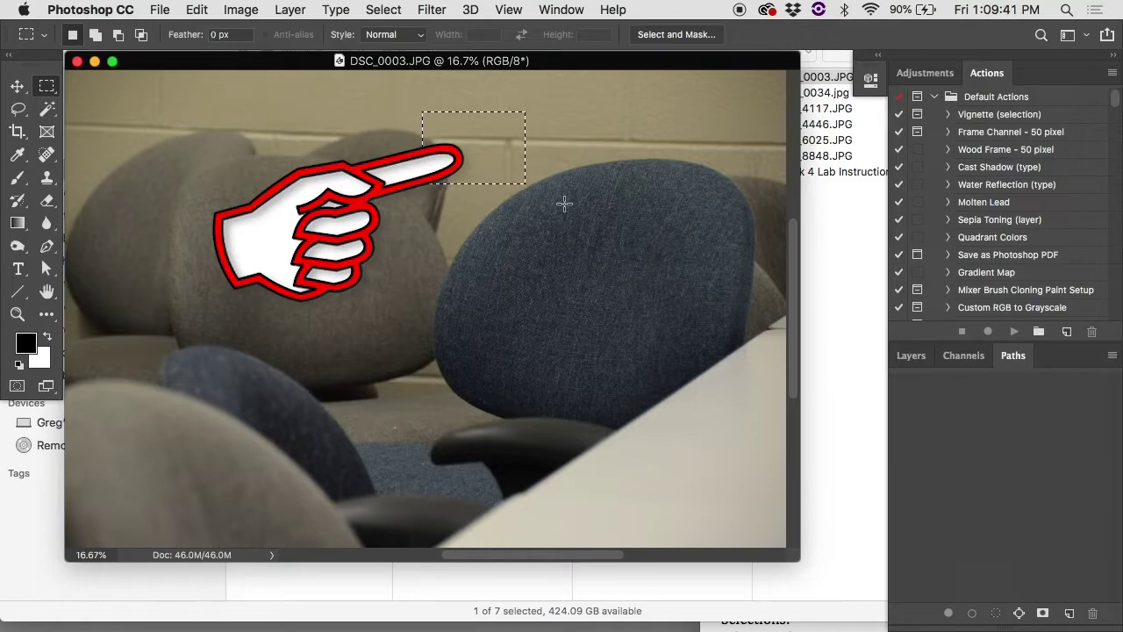
Paint over the rectangular selection with a white 500-pixel brush, and undo the painting.
{"action": "key", "text": "b"}
{"action": "key", "text": "x"}
{"action": "key", "text": "bracketright"}
{"action": "key", "text": "bracketright"}
{"action": "key", "text": "bracketright"}
{"action": "key", "text": "bracketright"}
{"action": "key", "text": "bracketright"}
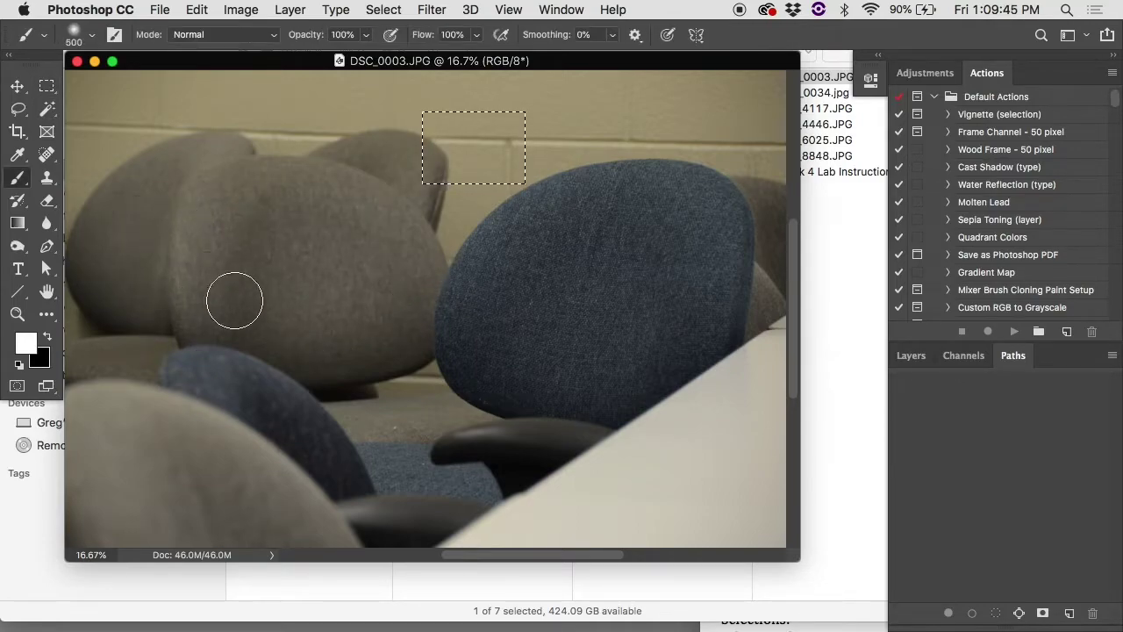
{"action": "left_click", "coordinate": [529, 118]}
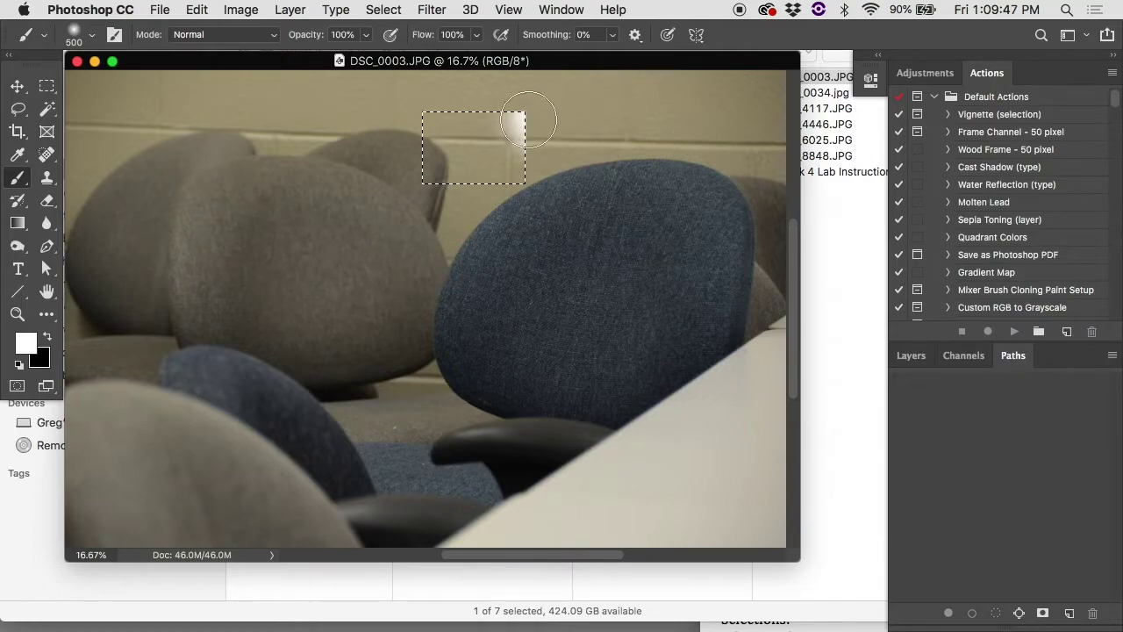
{"action": "mouse_move", "coordinate": [524, 189]}
{"action": "left_mouse_down"}
{"action": "mouse_move", "coordinate": [633, 156]}
{"action": "mouse_move", "coordinate": [652, 185]}
{"action": "left_mouse_up"}
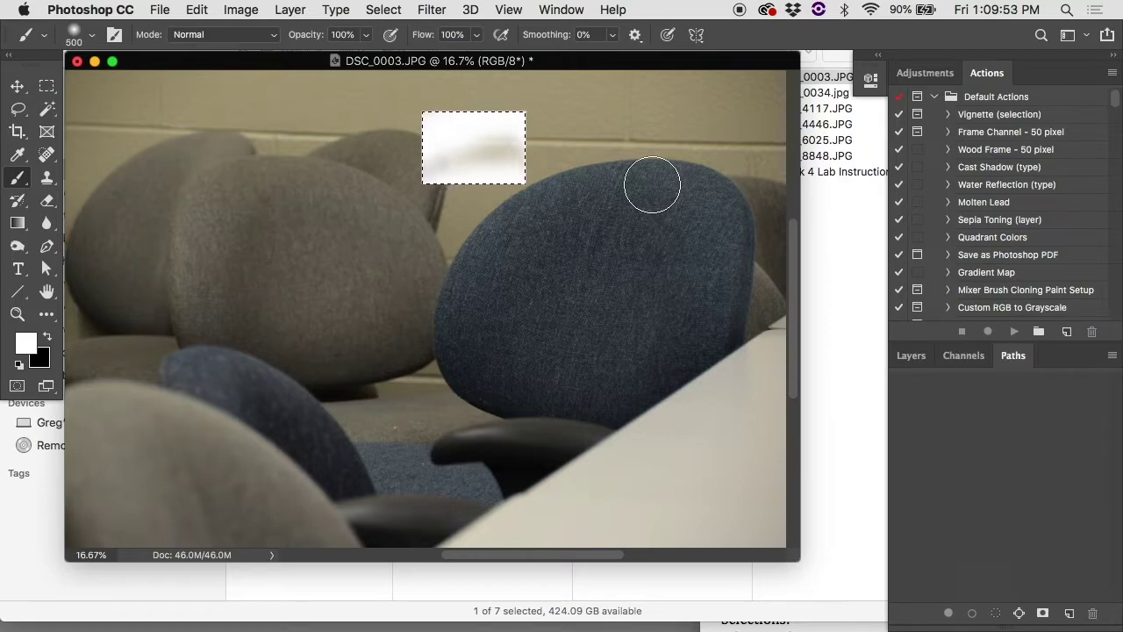
{"action": "key", "text": "super+z"}
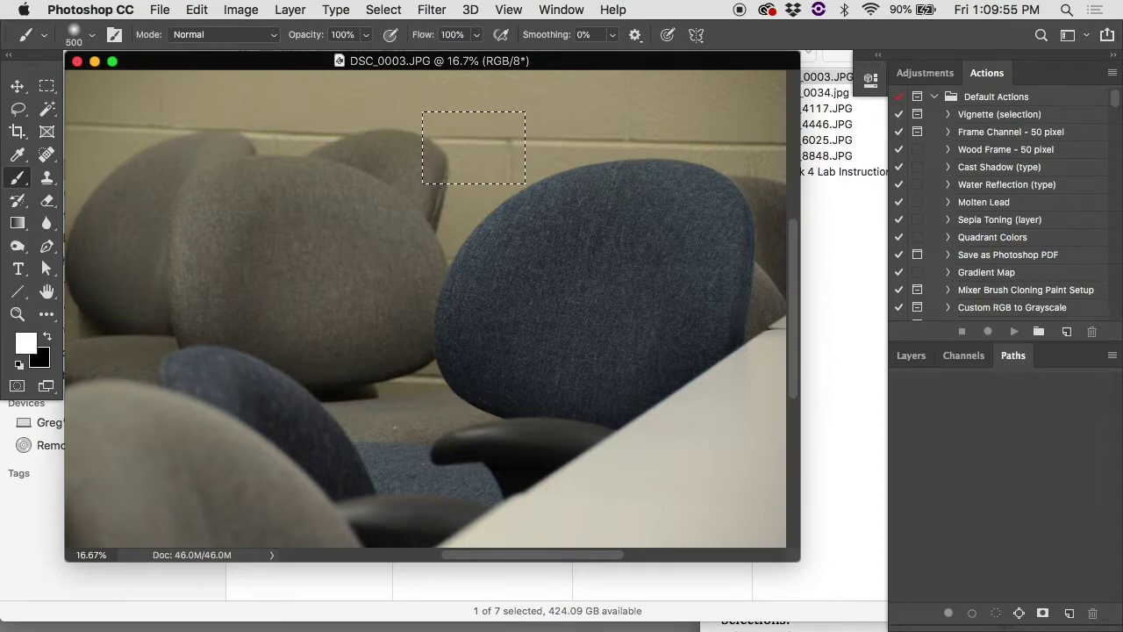
Try a Levels adjustment on the area inside the rectangular selection.
{"action": "left_click", "coordinate": [250, 6]}
{"action": "mouse_move", "coordinate": [368, 57]}
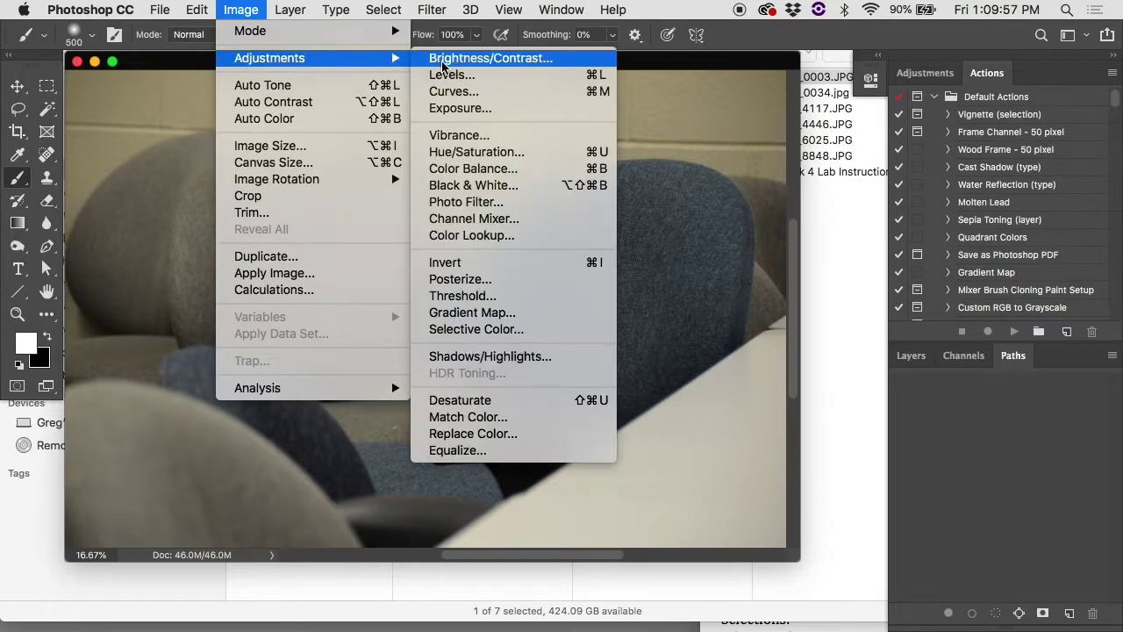
{"action": "left_click", "coordinate": [447, 76]}
{"action": "left_click_drag", "start_coordinate": [666, 288], "coordinate": [729, 281]}
{"action": "left_click", "coordinate": [842, 151]}
{"action": "key", "text": "b"}
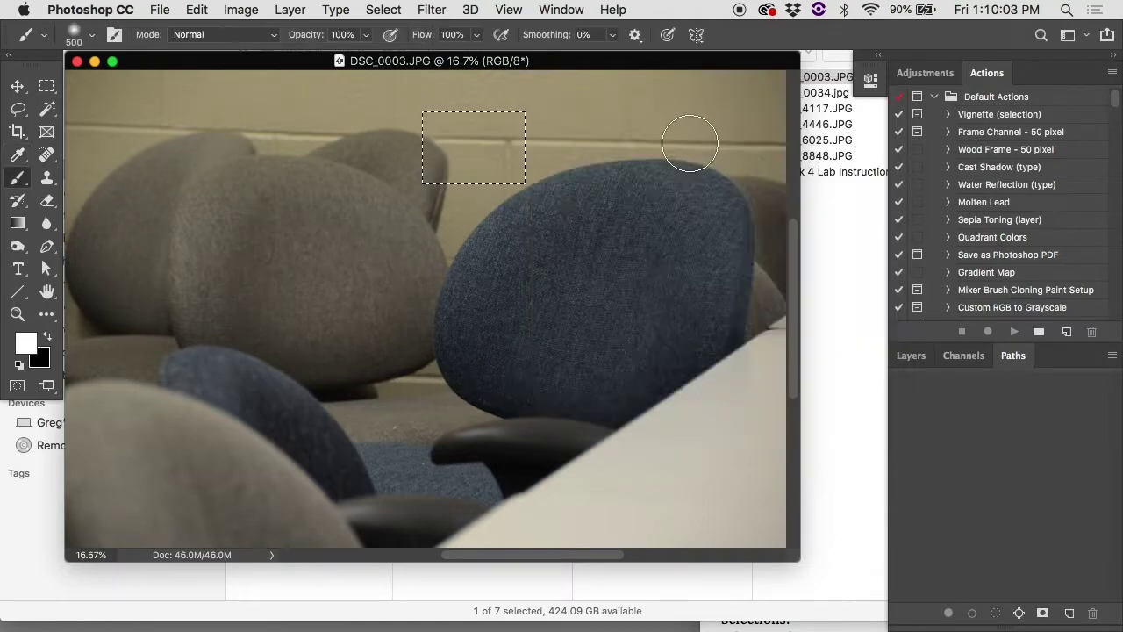
Deselect the rectangular area and switch the photo to full screen mode with the menu bar.
{"action": "key", "text": "super+d"}
{"action": "key", "text": "f"}
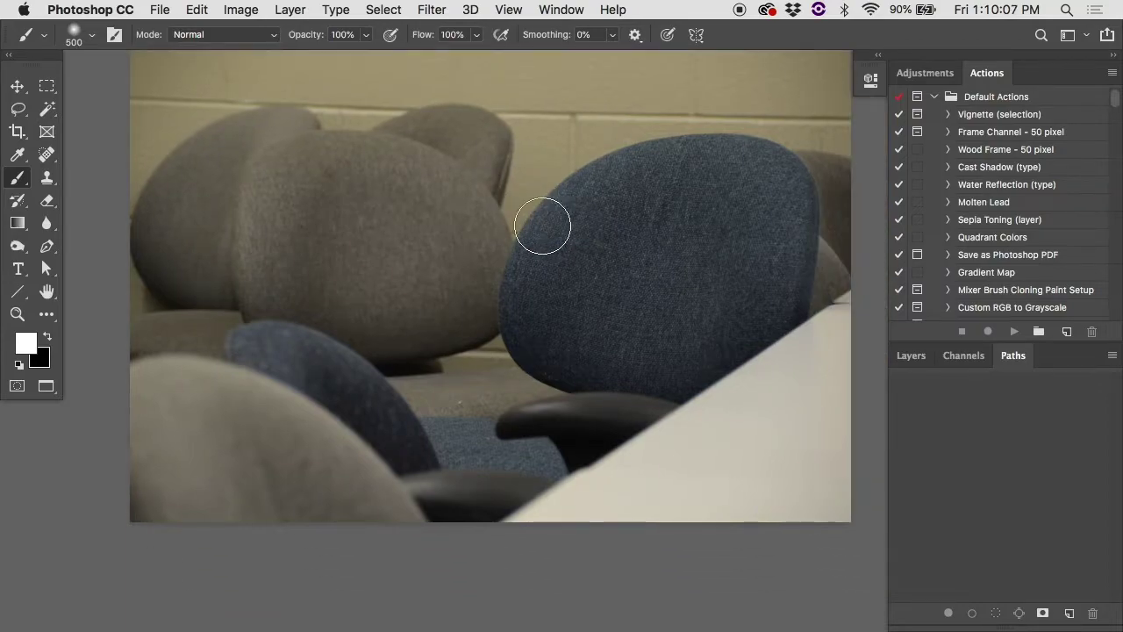
Frame the blue chair back with the Rectangular Marquee tool, clearing each trial selection.
{"action": "left_click_drag", "start_coordinate": [47, 85], "coordinate": [91, 84]}
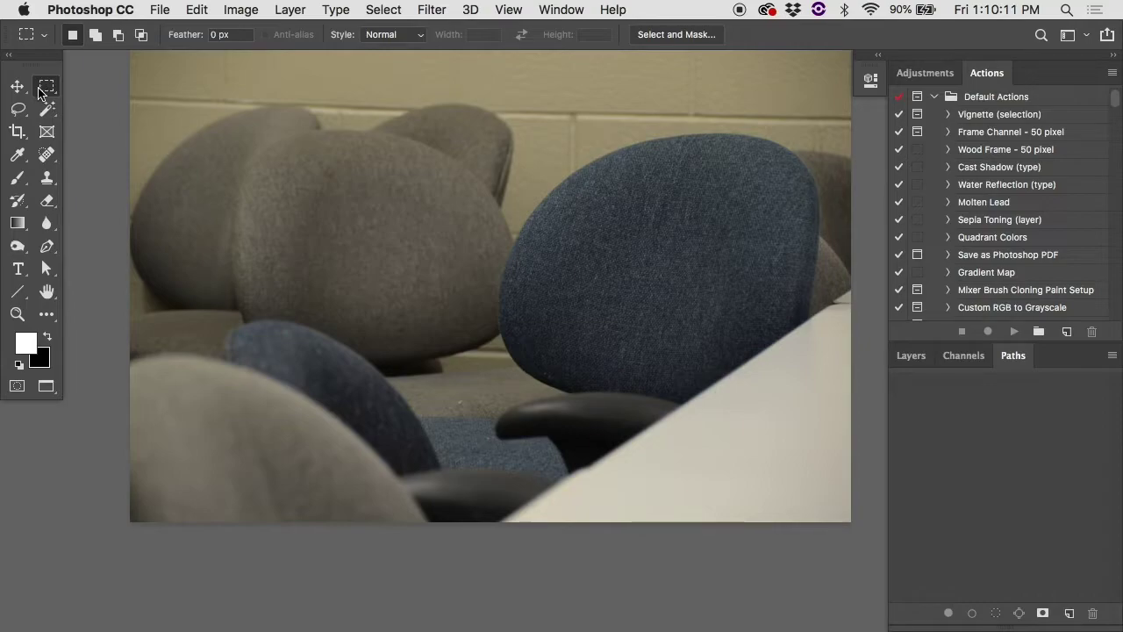
{"action": "left_click_drag", "start_coordinate": [508, 151], "coordinate": [742, 297]}
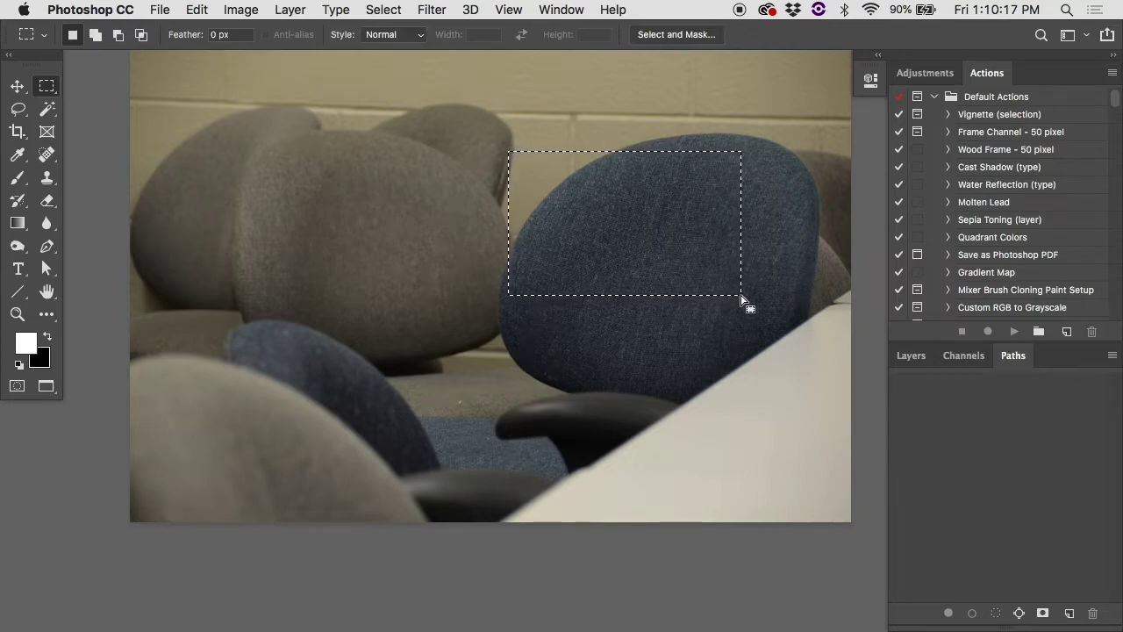
{"action": "left_click", "coordinate": [416, 145]}
{"action": "key", "text": "super+plus"}
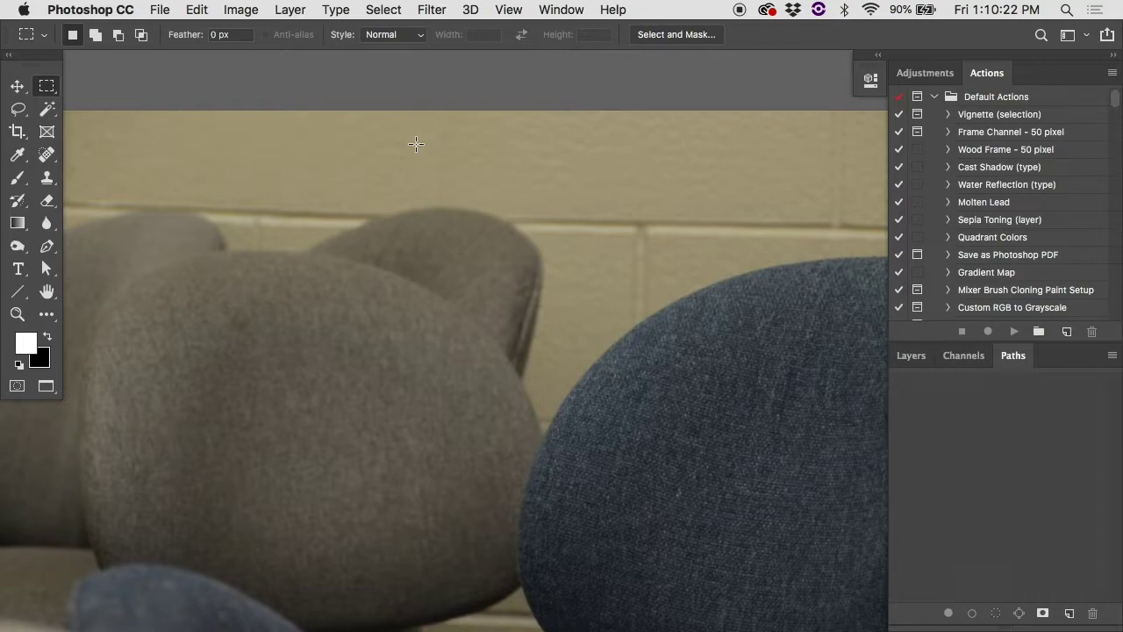
{"action": "key", "text": "super+minus"}
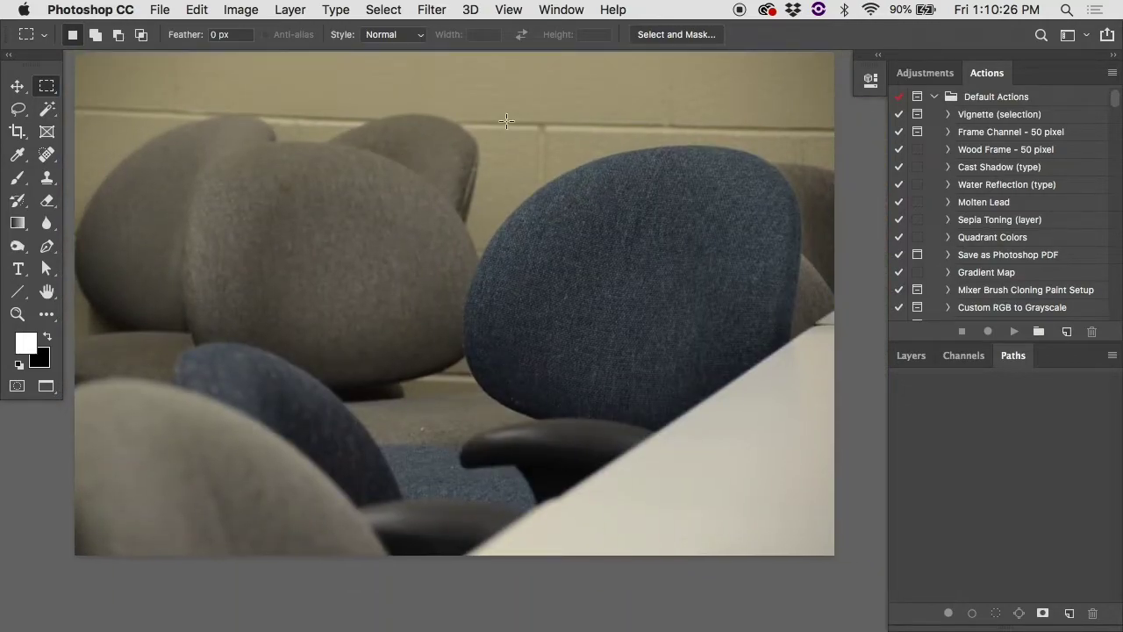
{"action": "left_click_drag", "start_coordinate": [459, 142], "coordinate": [797, 403]}
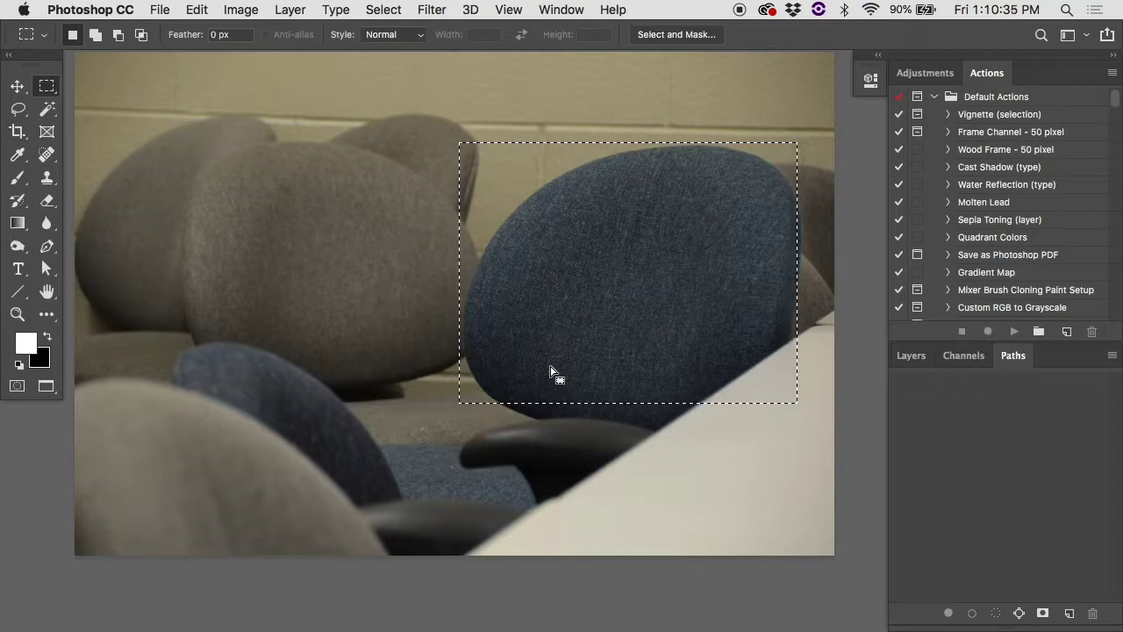
{"action": "left_click", "coordinate": [521, 315]}
Draw an elliptical selection around the blue chair back, redrawing it until it fits the chair more closely.
{"action": "left_click", "coordinate": [48, 86]}
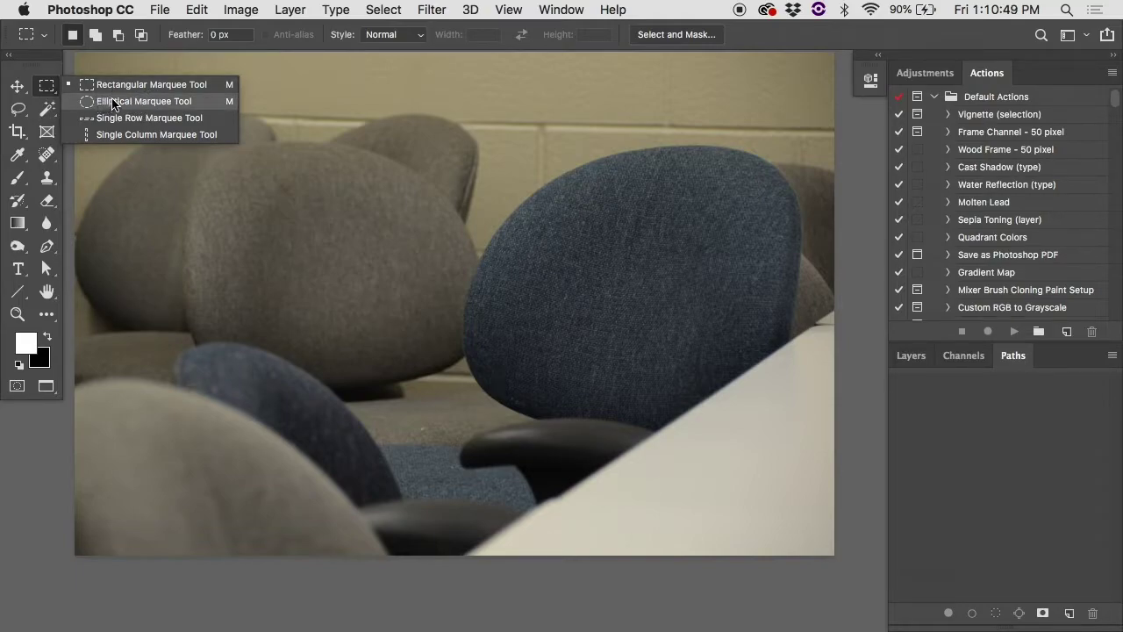
{"action": "left_click", "coordinate": [115, 105]}
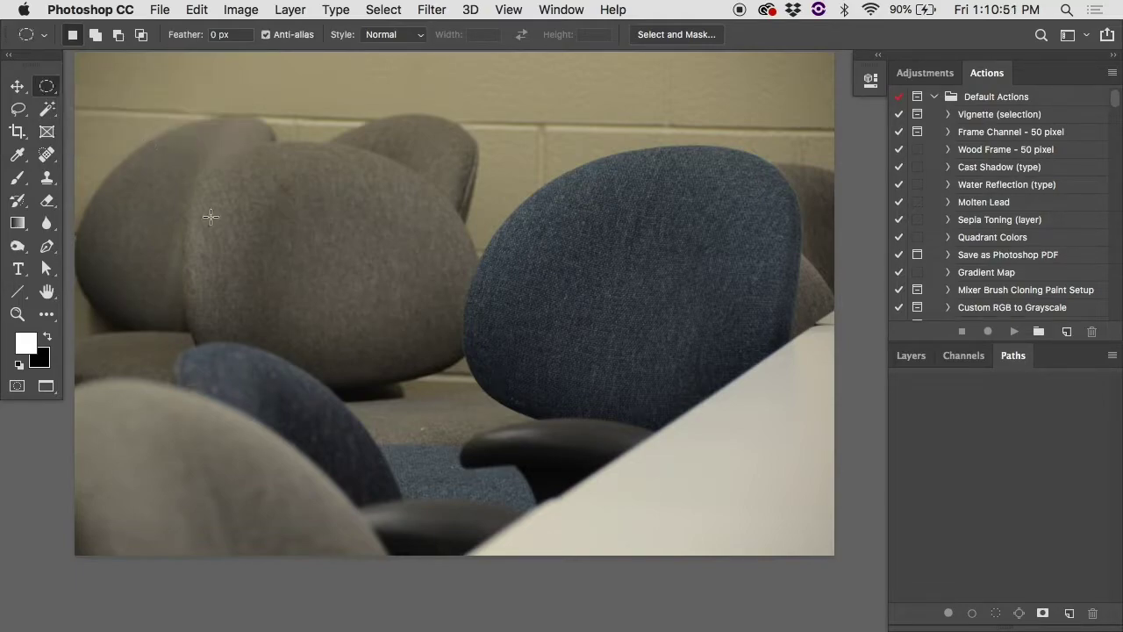
{"action": "left_click_drag", "start_coordinate": [468, 134], "coordinate": [811, 431]}
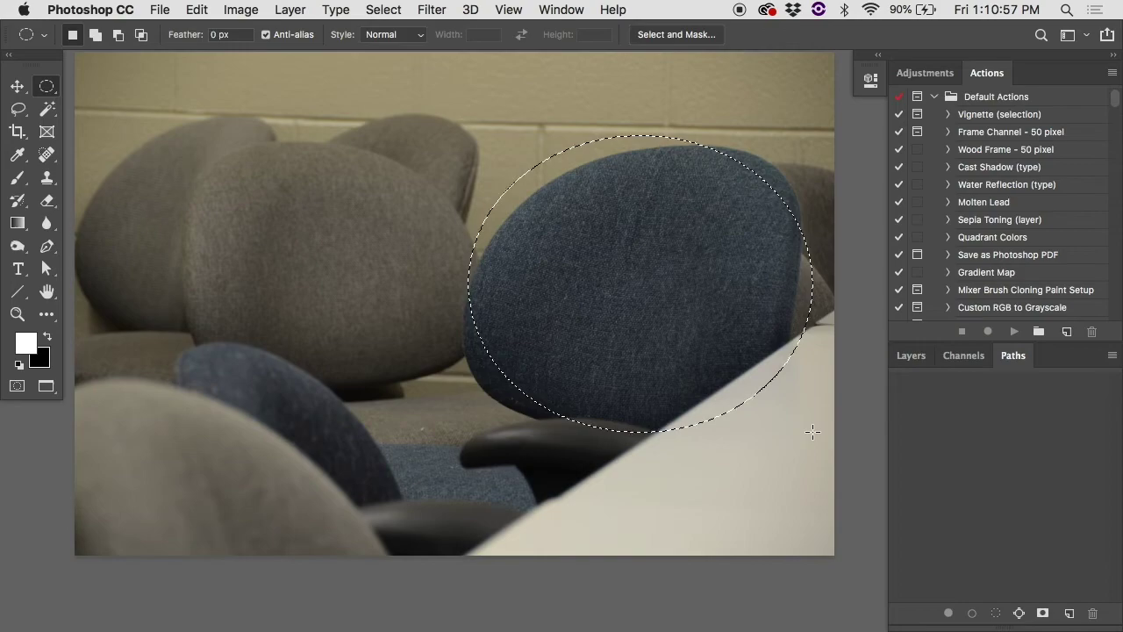
{"action": "left_click", "coordinate": [484, 188]}
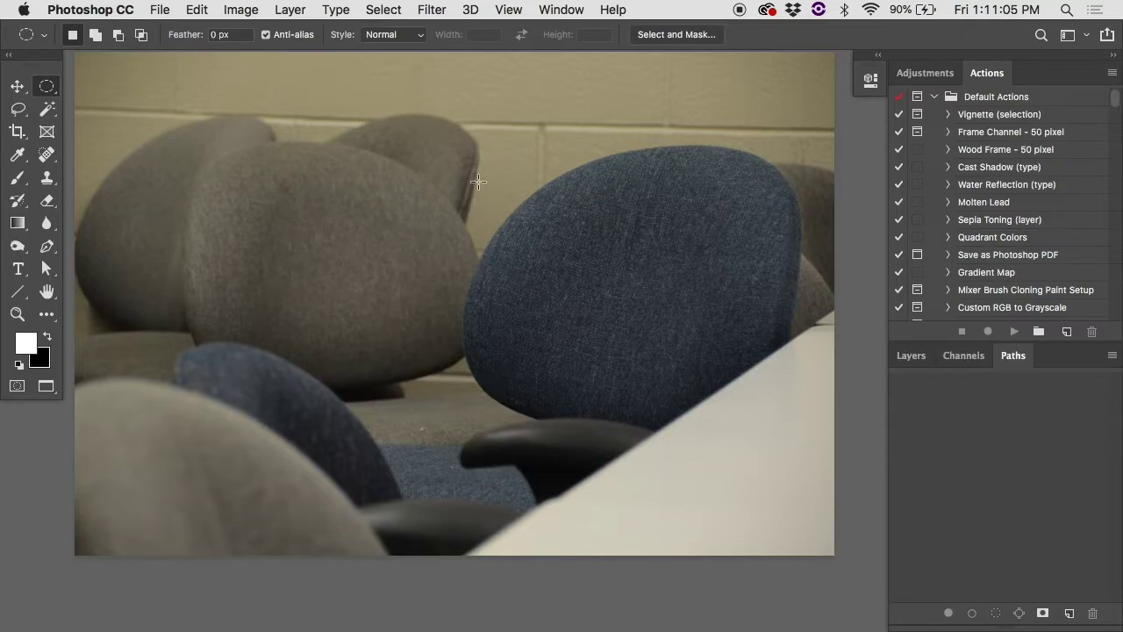
{"action": "mouse_move", "coordinate": [468, 155]}
{"action": "left_mouse_down"}
{"action": "mouse_move", "coordinate": [536, 213]}
{"action": "mouse_move", "coordinate": [640, 268]}
{"action": "mouse_move", "coordinate": [709, 269]}
{"action": "mouse_move", "coordinate": [770, 286]}
{"action": "mouse_move", "coordinate": [786, 313]}
{"action": "mouse_move", "coordinate": [803, 439]}
{"action": "mouse_move", "coordinate": [662, 276]}
{"action": "mouse_move", "coordinate": [805, 362]}
{"action": "mouse_move", "coordinate": [816, 430]}
{"action": "left_mouse_up"}
{"action": "left_click", "coordinate": [582, 195]}
{"action": "mouse_move", "coordinate": [565, 145]}
{"action": "left_mouse_down"}
{"action": "mouse_move", "coordinate": [786, 410]}
{"action": "mouse_move", "coordinate": [862, 403]}
{"action": "mouse_move", "coordinate": [749, 394]}
{"action": "mouse_move", "coordinate": [737, 321]}
{"action": "mouse_move", "coordinate": [624, 334]}
{"action": "mouse_move", "coordinate": [628, 203]}
{"action": "mouse_move", "coordinate": [702, 314]}
{"action": "mouse_move", "coordinate": [877, 344]}
{"action": "mouse_move", "coordinate": [788, 374]}
{"action": "mouse_move", "coordinate": [829, 342]}
{"action": "mouse_move", "coordinate": [817, 364]}
{"action": "mouse_move", "coordinate": [808, 349]}
{"action": "mouse_move", "coordinate": [820, 337]}
{"action": "mouse_move", "coordinate": [820, 371]}
{"action": "mouse_move", "coordinate": [636, 304]}
{"action": "mouse_move", "coordinate": [609, 409]}
{"action": "mouse_move", "coordinate": [693, 326]}
{"action": "mouse_move", "coordinate": [785, 358]}
{"action": "mouse_move", "coordinate": [714, 370]}
{"action": "mouse_move", "coordinate": [743, 354]}
{"action": "mouse_move", "coordinate": [707, 369]}
{"action": "mouse_move", "coordinate": [722, 373]}
{"action": "mouse_move", "coordinate": [712, 371]}
{"action": "mouse_move", "coordinate": [832, 356]}
{"action": "mouse_move", "coordinate": [791, 448]}
{"action": "mouse_move", "coordinate": [815, 422]}
{"action": "mouse_move", "coordinate": [794, 439]}
{"action": "mouse_move", "coordinate": [827, 441]}
{"action": "mouse_move", "coordinate": [820, 422]}
{"action": "left_mouse_up"}
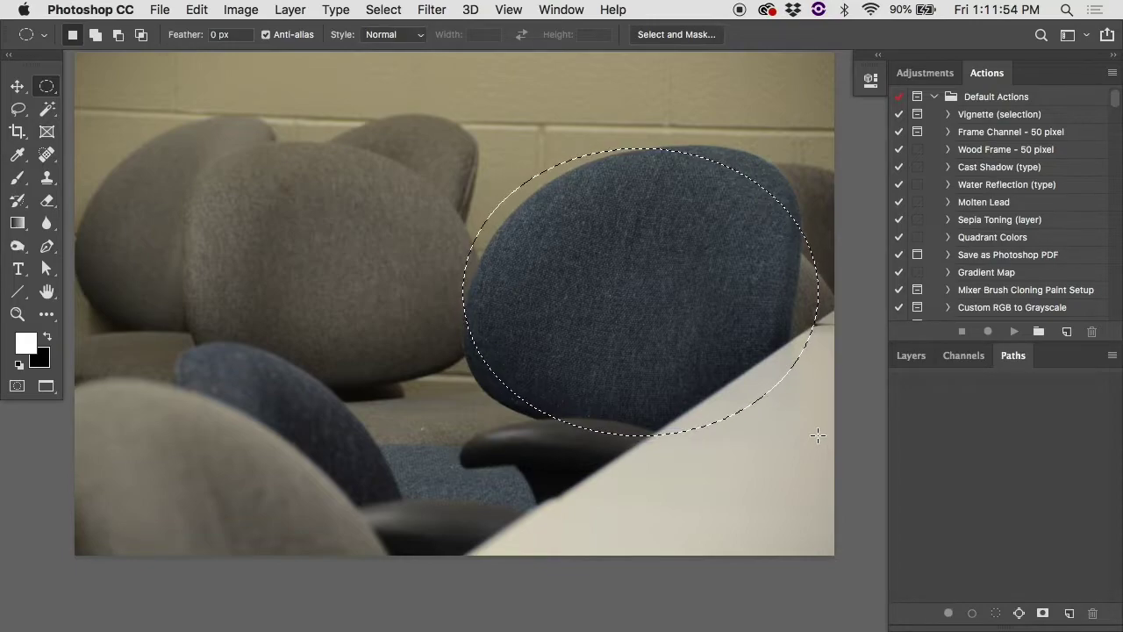
Transform the elliptical selection to match the blue chair back, with about 101.65% width, 101.11% height and -12.54° rotation.
{"action": "left_click", "coordinate": [391, 9]}
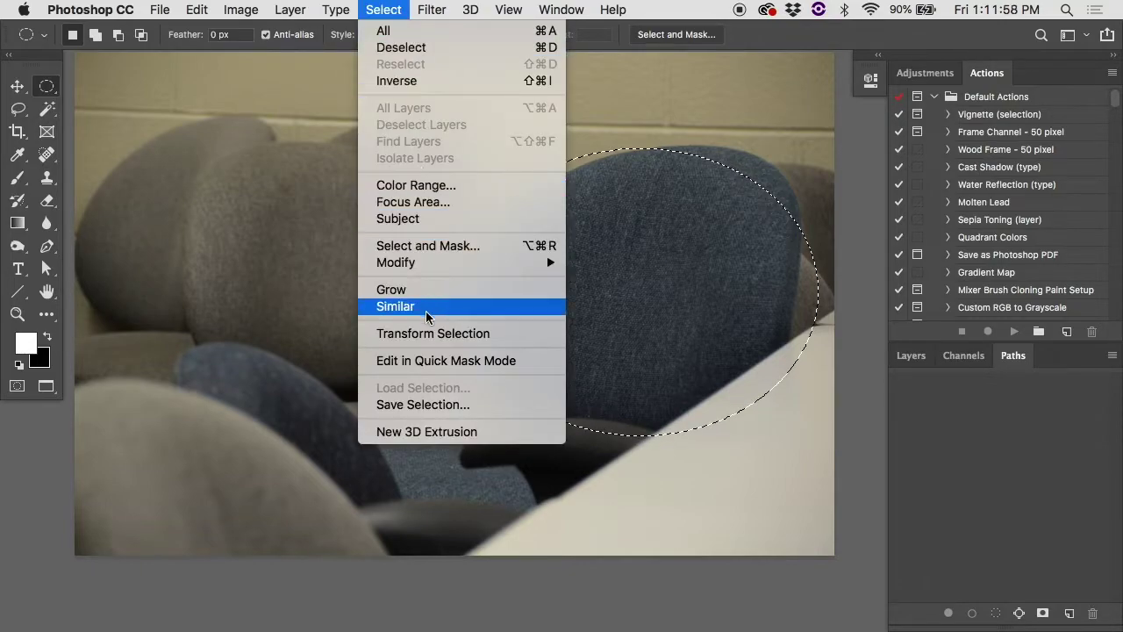
{"action": "left_click", "coordinate": [430, 334]}
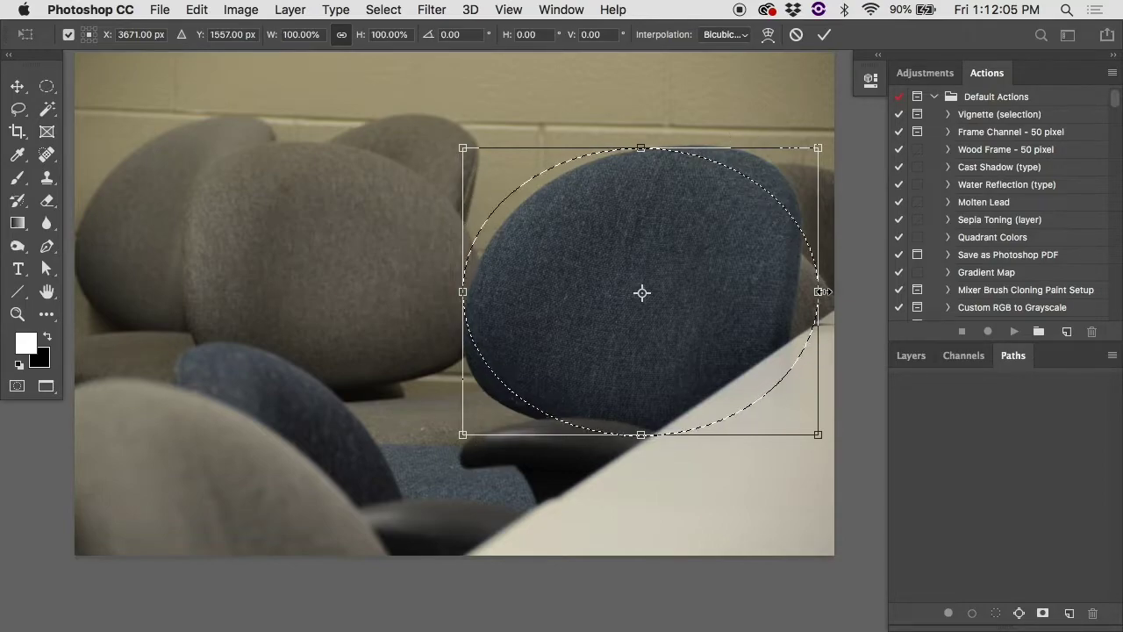
{"action": "mouse_move", "coordinate": [823, 292]}
{"action": "left_mouse_down"}
{"action": "mouse_move", "coordinate": [658, 288]}
{"action": "mouse_move", "coordinate": [804, 289]}
{"action": "left_mouse_up"}
{"action": "mouse_move", "coordinate": [799, 151]}
{"action": "left_mouse_down"}
{"action": "mouse_move", "coordinate": [764, 176]}
{"action": "mouse_move", "coordinate": [768, 193]}
{"action": "mouse_move", "coordinate": [800, 149]}
{"action": "left_mouse_up"}
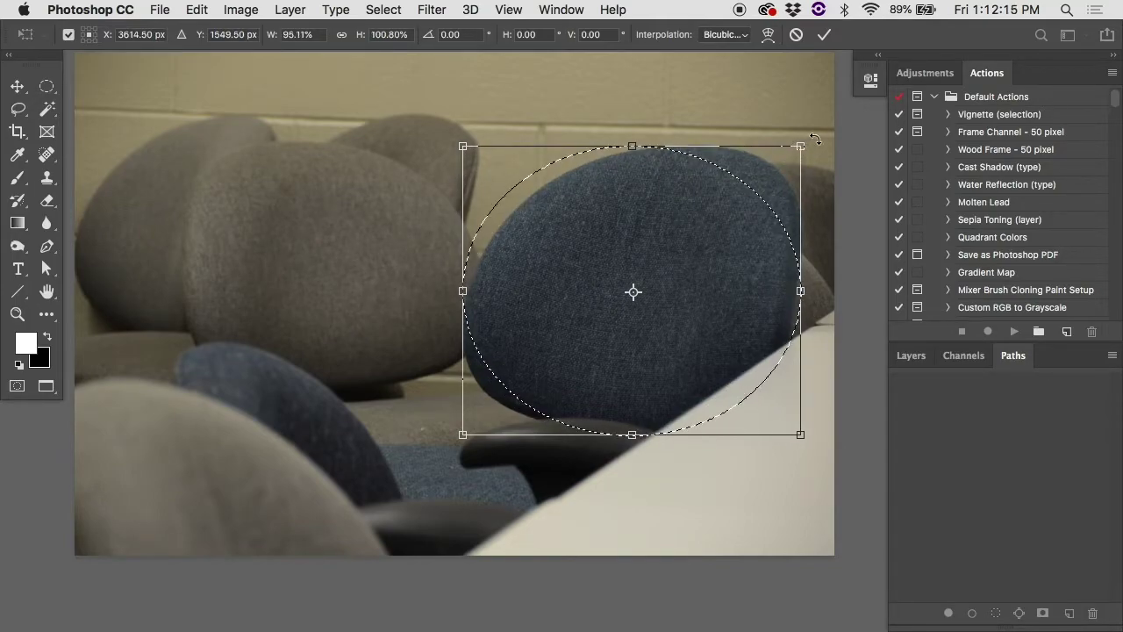
{"action": "left_click_drag", "start_coordinate": [813, 137], "coordinate": [777, 102]}
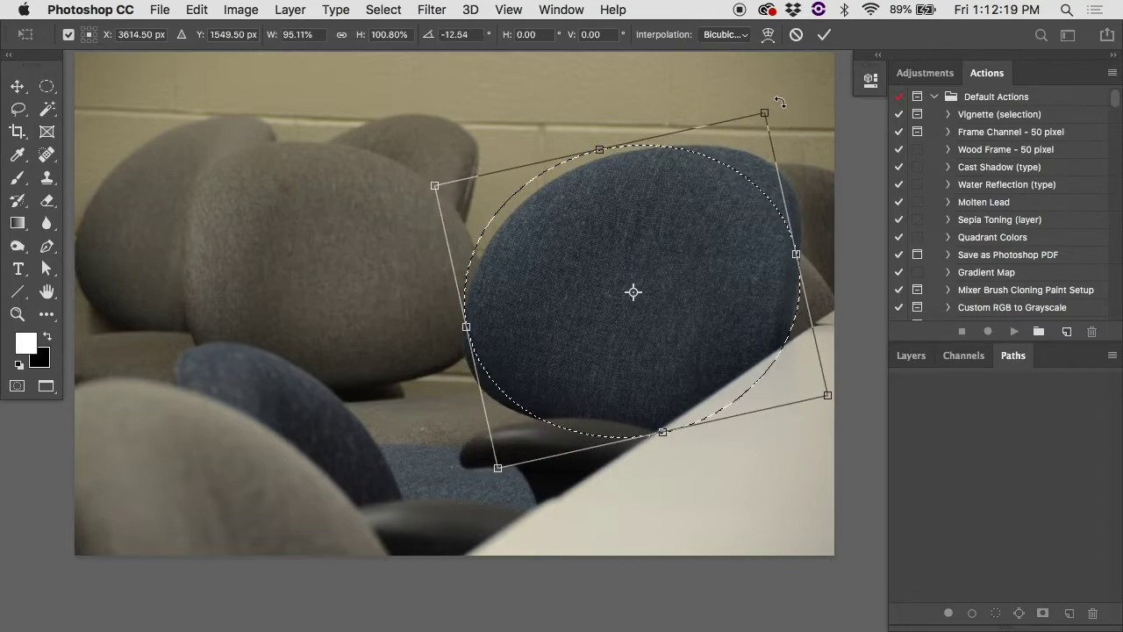
{"action": "left_click_drag", "start_coordinate": [800, 250], "coordinate": [810, 248]}
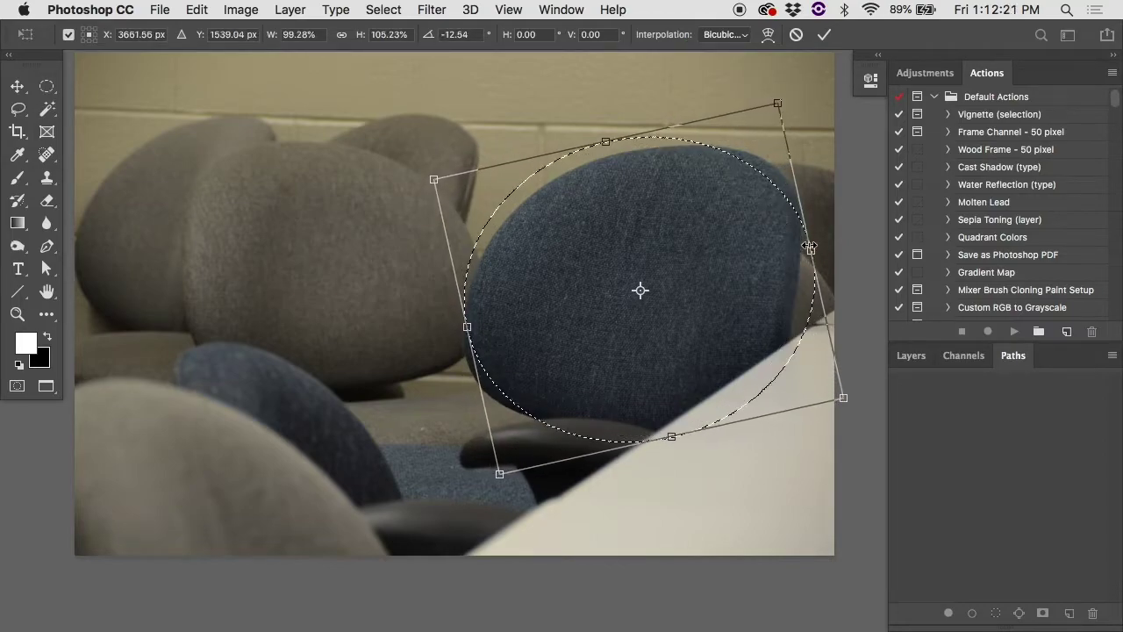
{"action": "left_click_drag", "start_coordinate": [607, 145], "coordinate": [604, 158]}
{"action": "left_click_drag", "start_coordinate": [478, 331], "coordinate": [454, 342]}
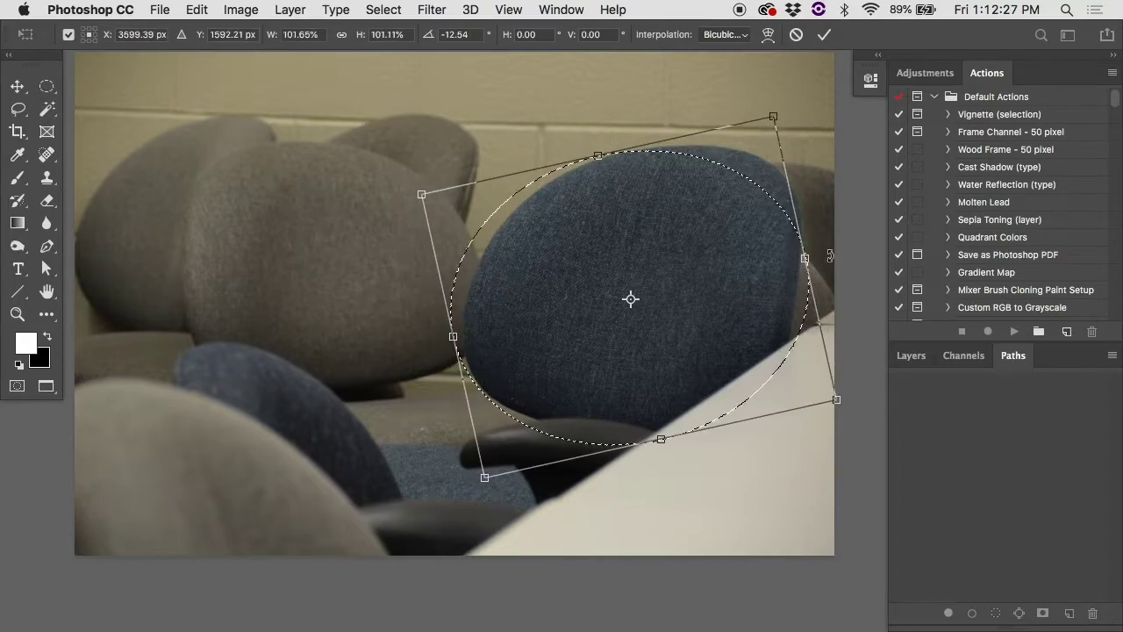
{"action": "key", "text": "Return"}
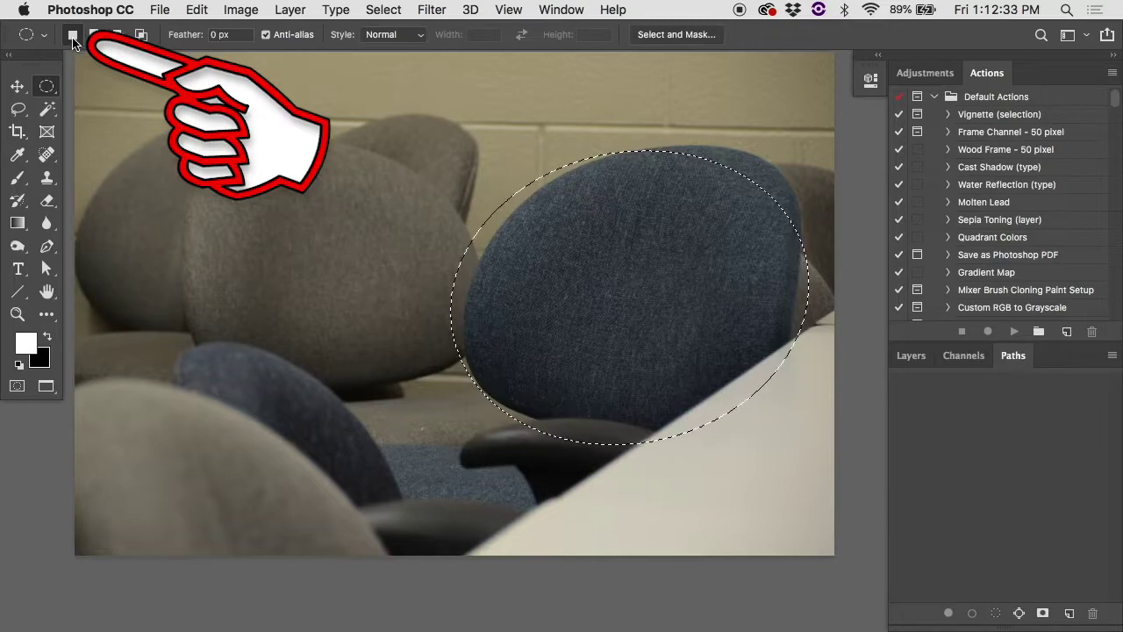
Replace the selection with newly drawn ellipses, finishing with one over the top of the blue chair.
{"action": "mouse_move", "coordinate": [198, 130]}
{"action": "left_mouse_down"}
{"action": "mouse_move", "coordinate": [363, 245]}
{"action": "mouse_move", "coordinate": [732, 311]}
{"action": "mouse_move", "coordinate": [717, 299]}
{"action": "left_mouse_up"}
{"action": "left_click_drag", "start_coordinate": [710, 106], "coordinate": [637, 360]}
{"action": "left_click", "coordinate": [612, 95]}
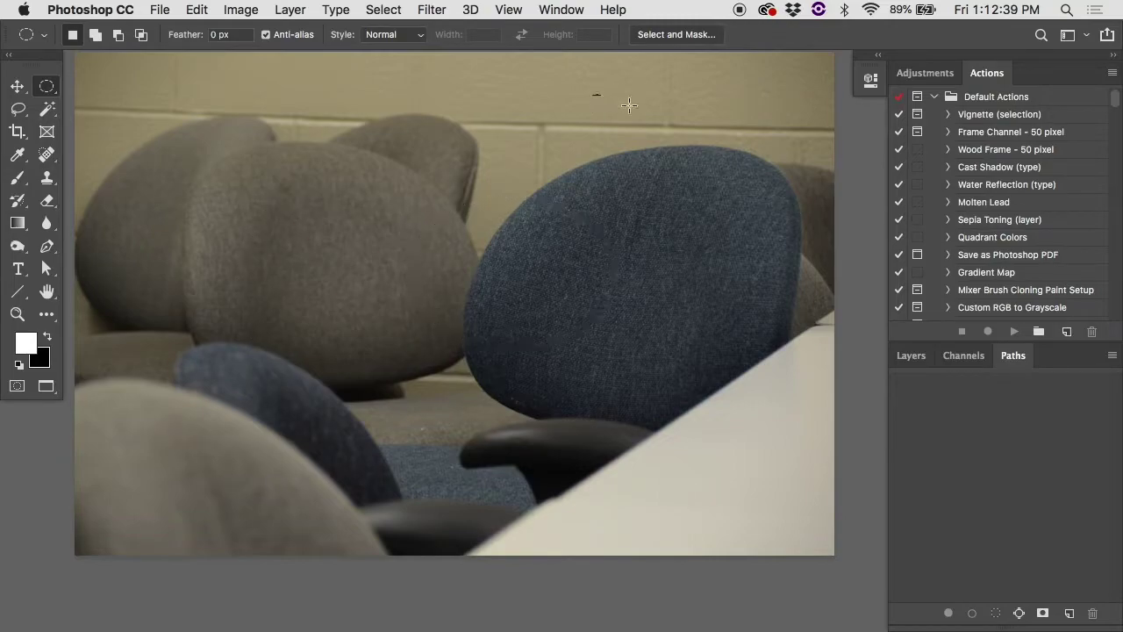
Add overlapping and separate ellipses to the selection across the blue chair, the grey chairs and the wall.
{"action": "left_click", "coordinate": [95, 34]}
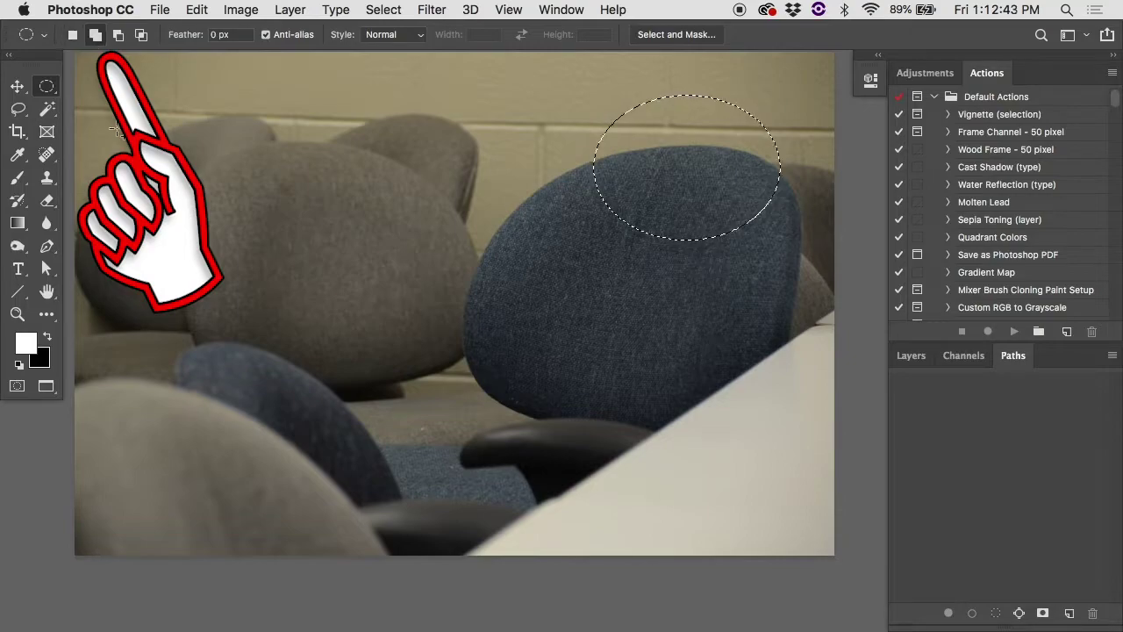
{"action": "left_click_drag", "start_coordinate": [499, 165], "coordinate": [694, 328]}
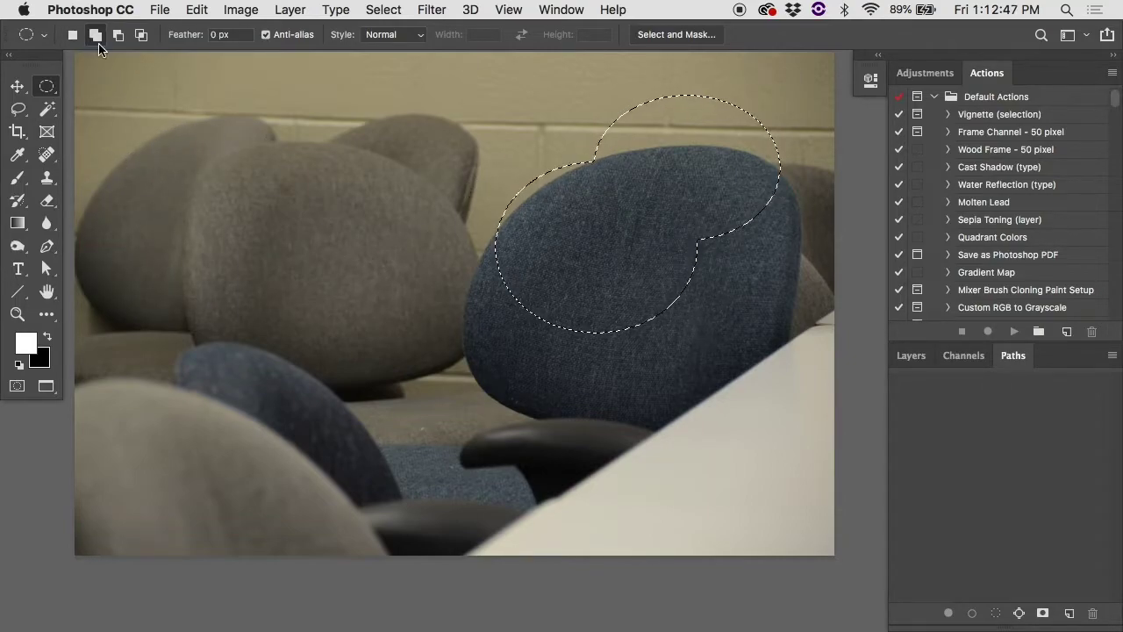
{"action": "left_click_drag", "start_coordinate": [561, 255], "coordinate": [416, 172]}
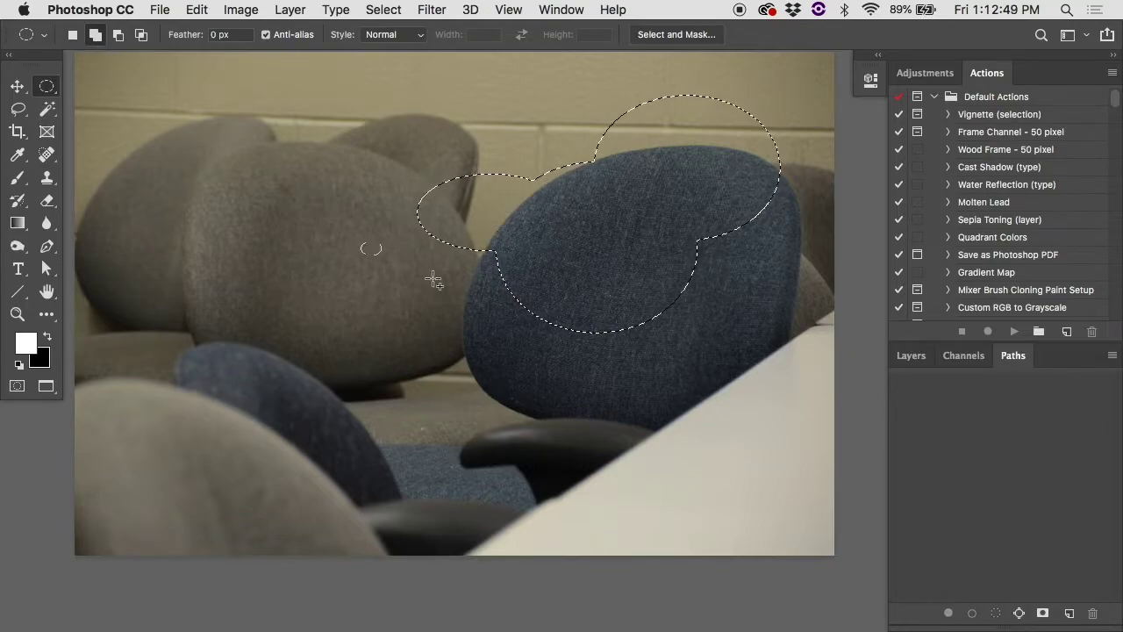
{"action": "left_click_drag", "start_coordinate": [281, 223], "coordinate": [562, 376]}
{"action": "left_click_drag", "start_coordinate": [337, 119], "coordinate": [530, 249]}
{"action": "left_click_drag", "start_coordinate": [515, 88], "coordinate": [751, 263]}
{"action": "left_click_drag", "start_coordinate": [98, 154], "coordinate": [218, 192]}
{"action": "left_click_drag", "start_coordinate": [179, 110], "coordinate": [324, 165]}
{"action": "left_click_drag", "start_coordinate": [270, 81], "coordinate": [459, 202]}
{"action": "left_click_drag", "start_coordinate": [258, 147], "coordinate": [424, 287]}
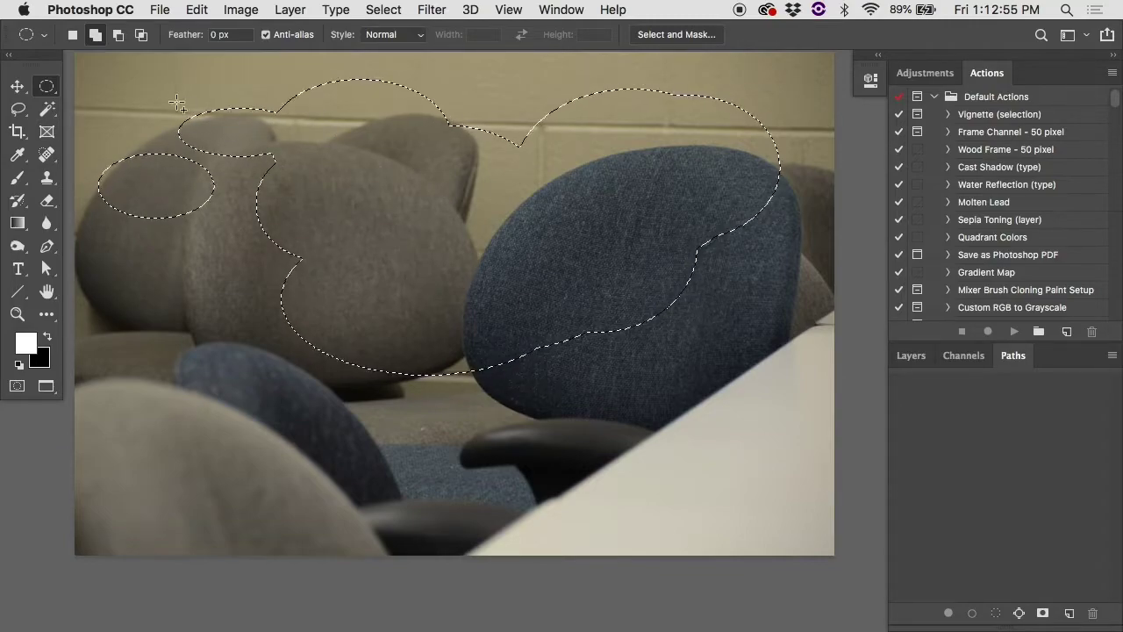
Subtract ellipses from the selection's upper edge and cut small oval holes around the blue chair back.
{"action": "left_click", "coordinate": [117, 35]}
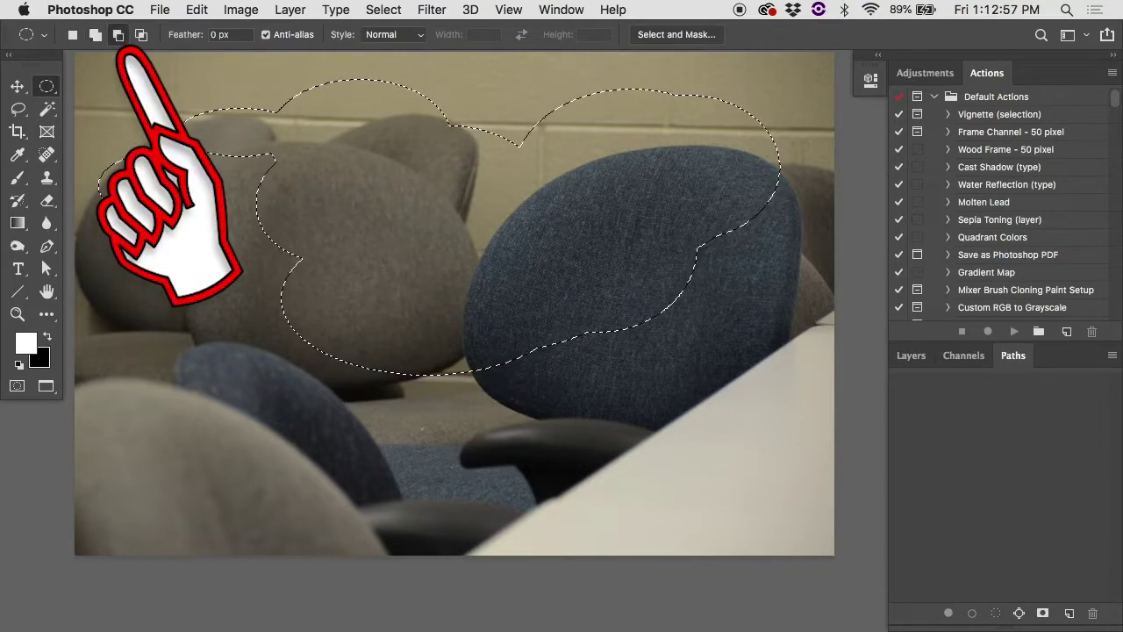
{"action": "left_click_drag", "start_coordinate": [270, 91], "coordinate": [351, 142]}
{"action": "left_click_drag", "start_coordinate": [409, 86], "coordinate": [494, 173]}
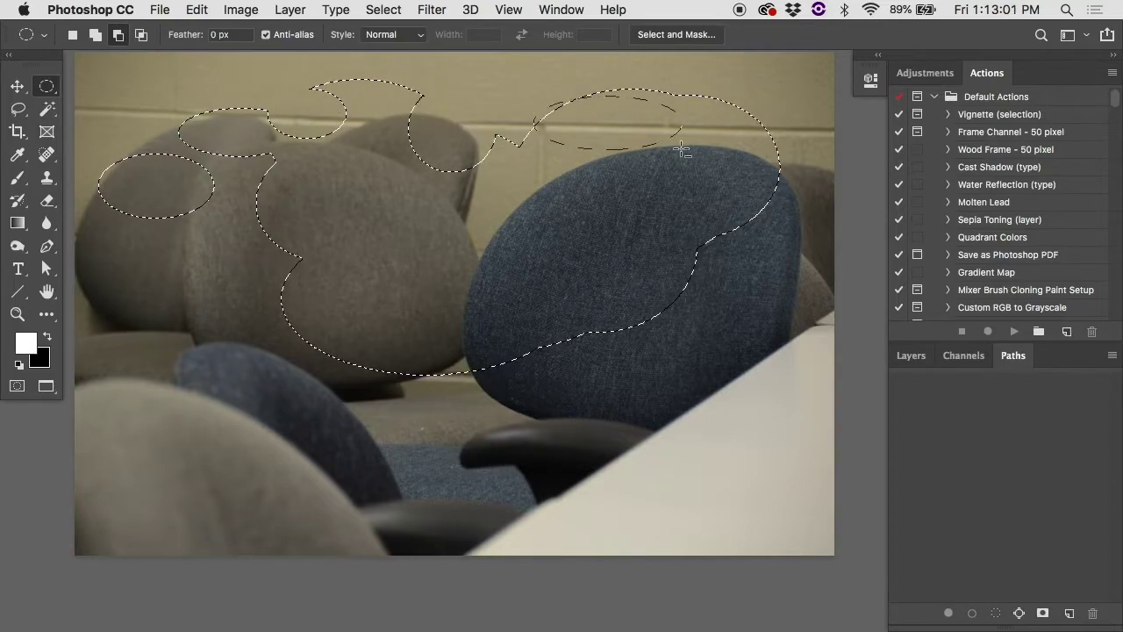
{"action": "left_click_drag", "start_coordinate": [628, 171], "coordinate": [759, 98]}
{"action": "left_click_drag", "start_coordinate": [509, 213], "coordinate": [563, 244]}
{"action": "left_click_drag", "start_coordinate": [453, 226], "coordinate": [533, 290]}
{"action": "left_click_drag", "start_coordinate": [586, 242], "coordinate": [628, 271]}
Intersect the selection with three large overlapping ellipses, narrowing it to the area between the grey and blue chair backs.
{"action": "left_click", "coordinate": [139, 35]}
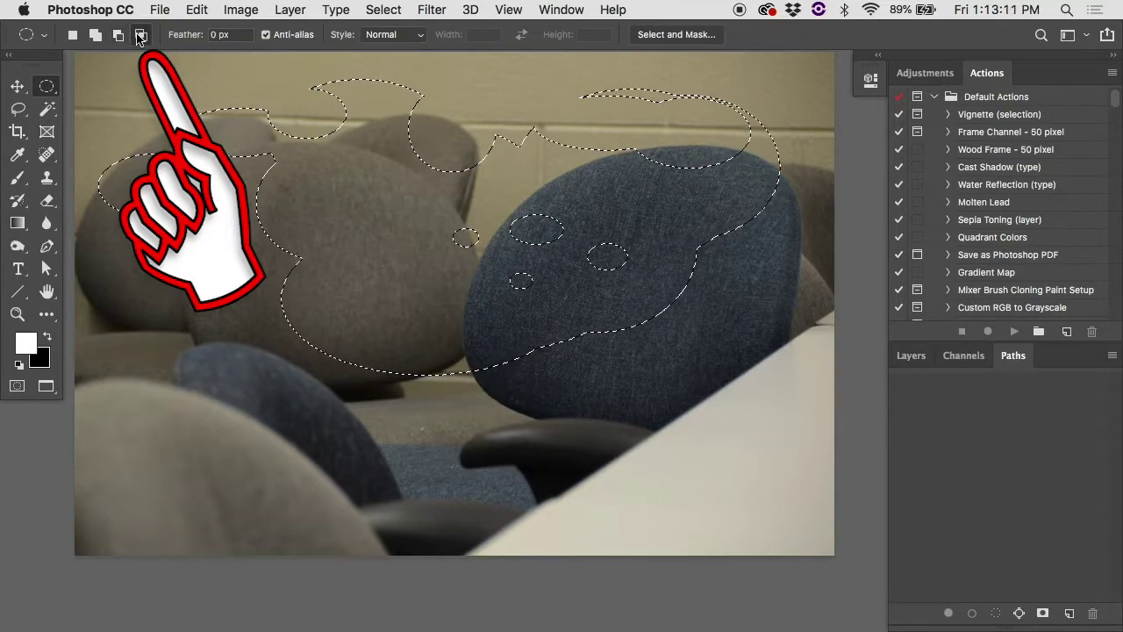
{"action": "mouse_move", "coordinate": [807, 99]}
{"action": "left_mouse_down"}
{"action": "mouse_move", "coordinate": [556, 333]}
{"action": "mouse_move", "coordinate": [335, 446]}
{"action": "left_mouse_up"}
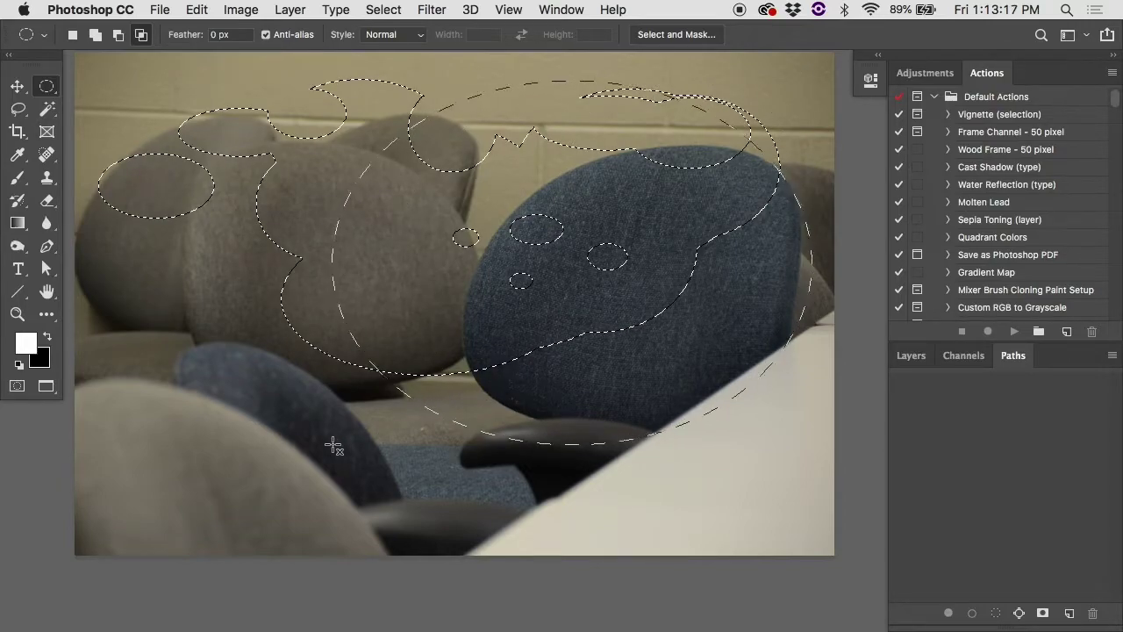
{"action": "left_click_drag", "start_coordinate": [334, 445], "coordinate": [334, 446]}
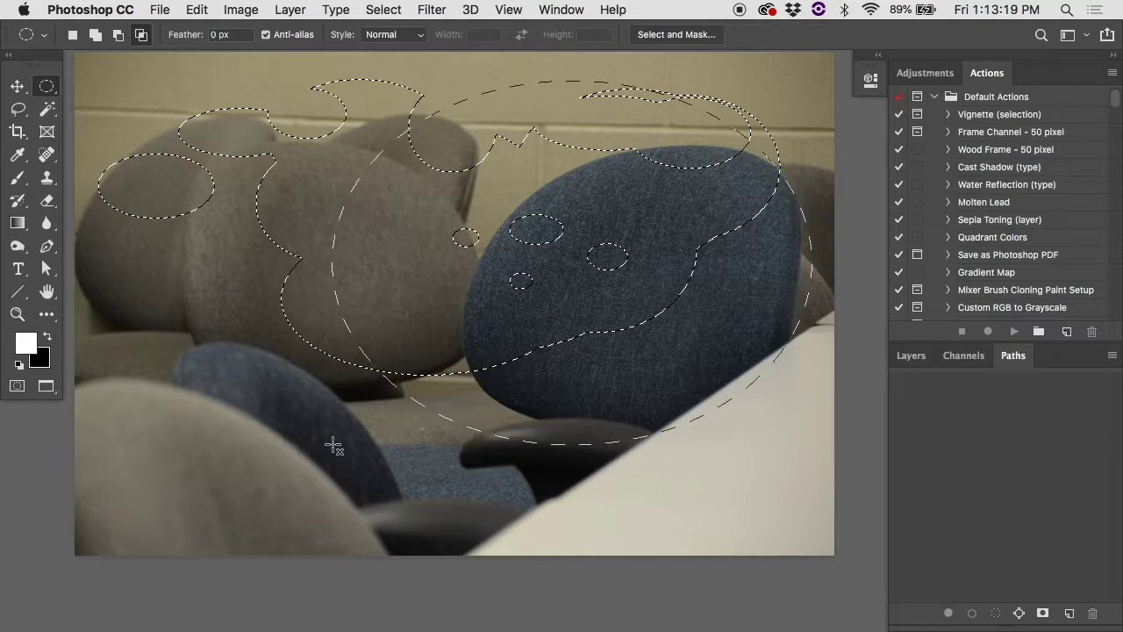
{"action": "left_click_drag", "start_coordinate": [334, 445], "coordinate": [334, 446]}
{"action": "left_click_drag", "start_coordinate": [249, 115], "coordinate": [586, 409]}
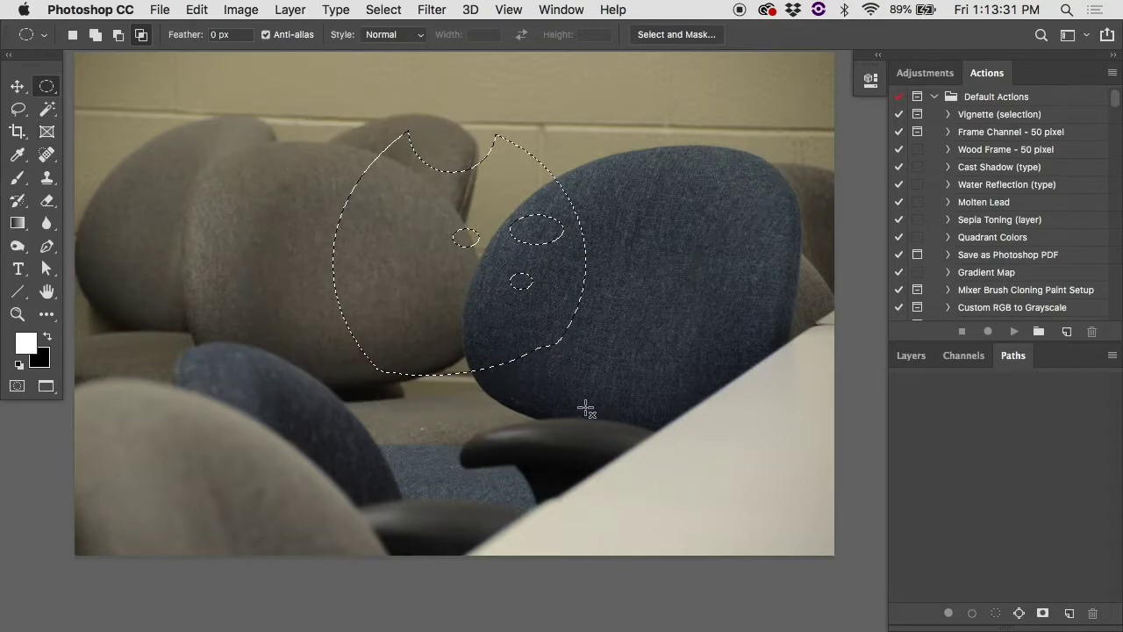
{"action": "left_click_drag", "start_coordinate": [638, 137], "coordinate": [411, 393]}
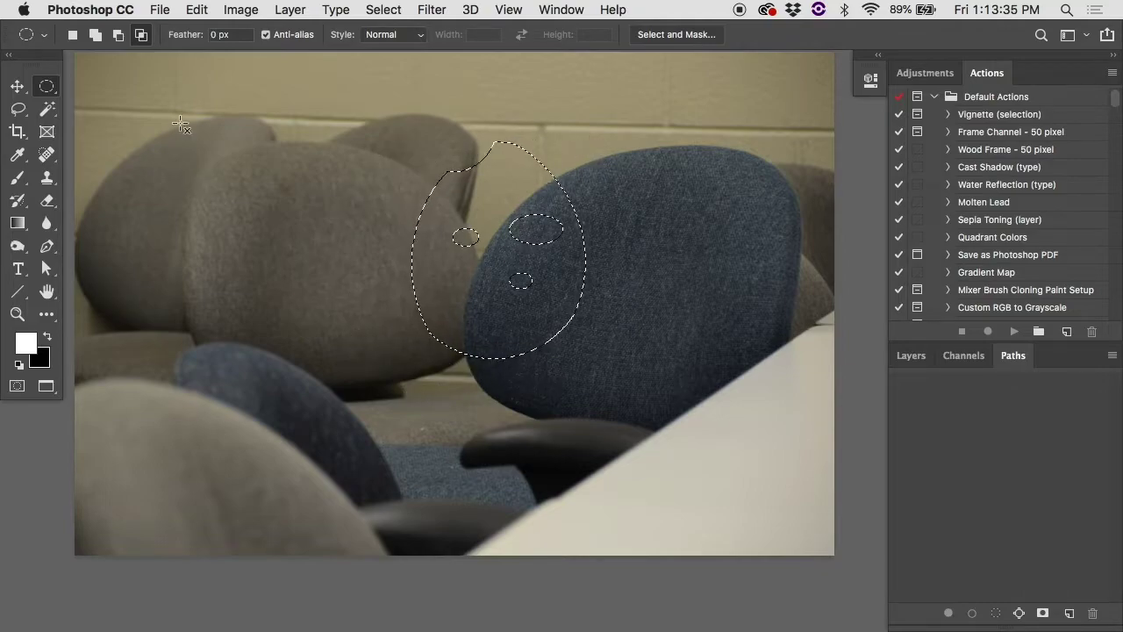
Replace the selection with a new, nearly circular one over the large grey chair back.
{"action": "left_click", "coordinate": [73, 34]}
{"action": "left_click", "coordinate": [209, 154]}
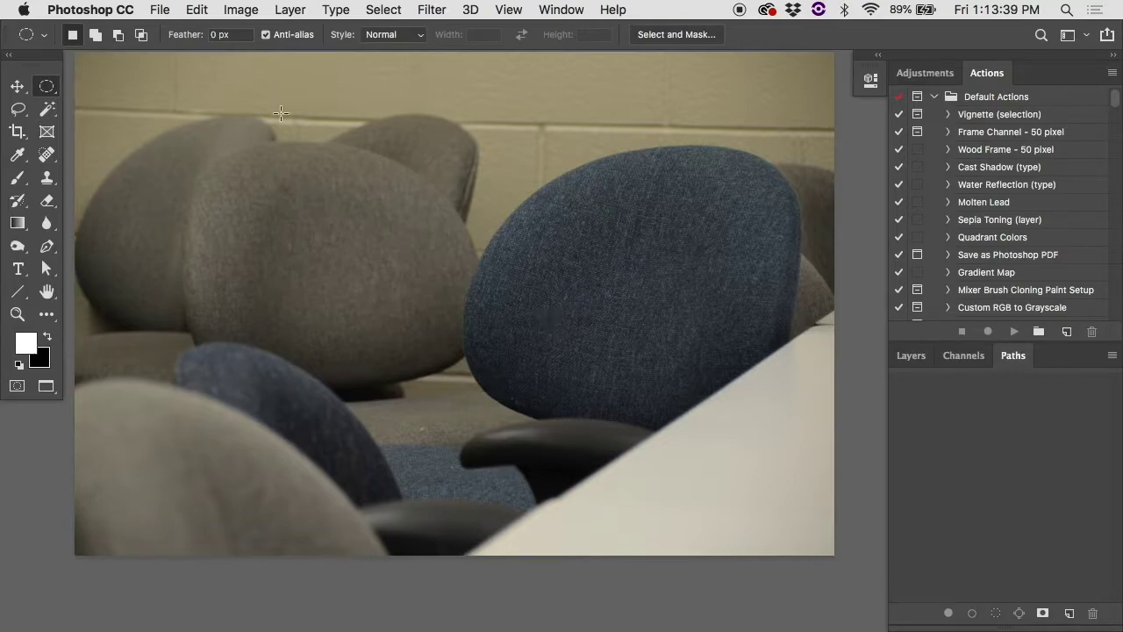
{"action": "left_click_drag", "start_coordinate": [310, 115], "coordinate": [427, 200]}
{"action": "left_click_drag", "start_coordinate": [464, 233], "coordinate": [494, 289]}
{"action": "left_click_drag", "start_coordinate": [386, 156], "coordinate": [351, 219]}
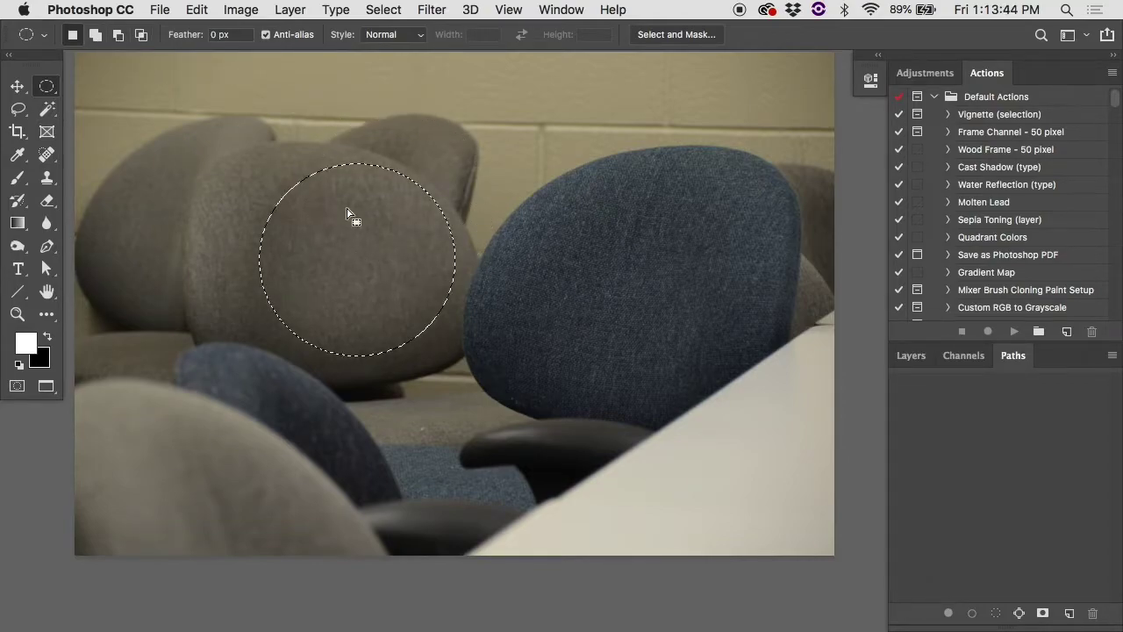
Subtract a large ellipse to leave a crescent and add a wide ellipse to it, forming a speech bubble selection.
{"action": "left_click", "coordinate": [118, 41]}
{"action": "left_click_drag", "start_coordinate": [429, 123], "coordinate": [220, 331]}
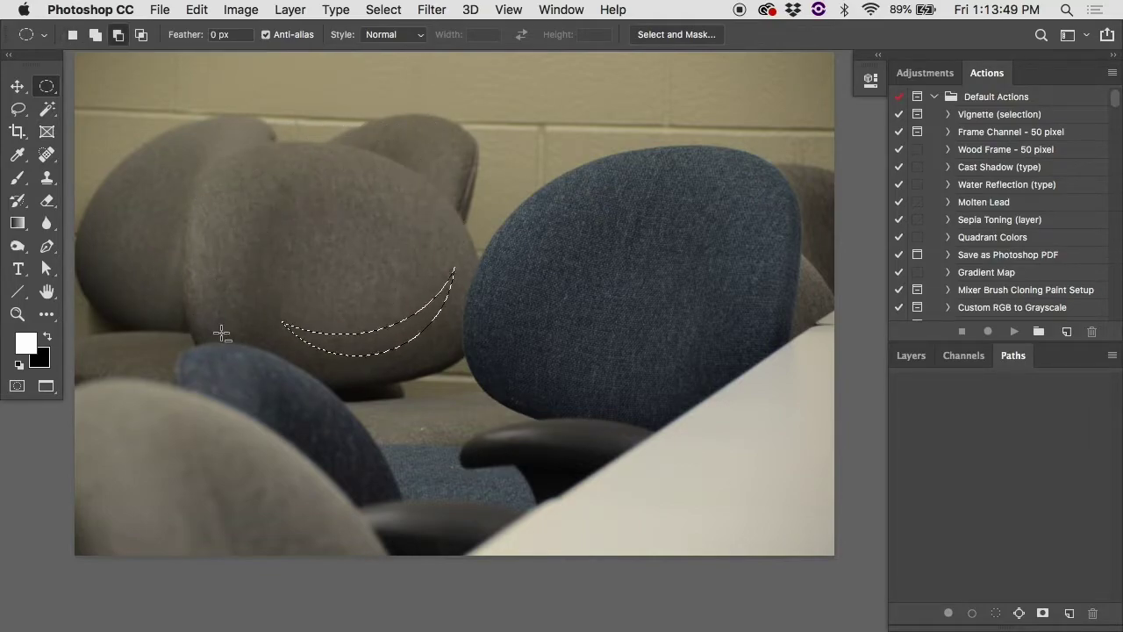
{"action": "left_click", "coordinate": [95, 34]}
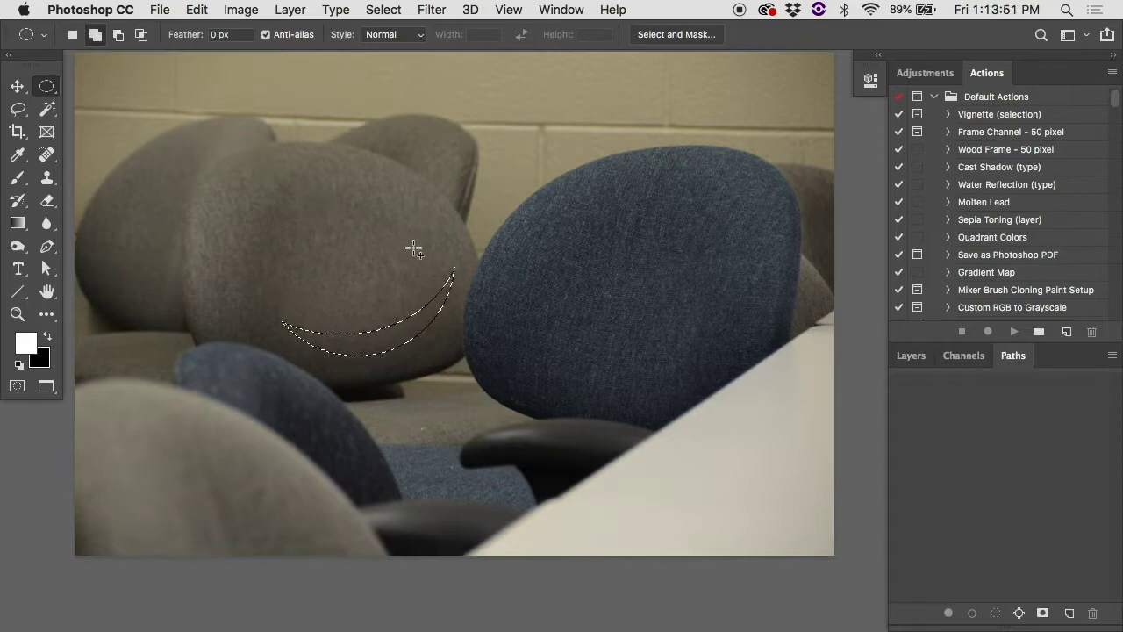
{"action": "left_click_drag", "start_coordinate": [373, 216], "coordinate": [577, 358]}
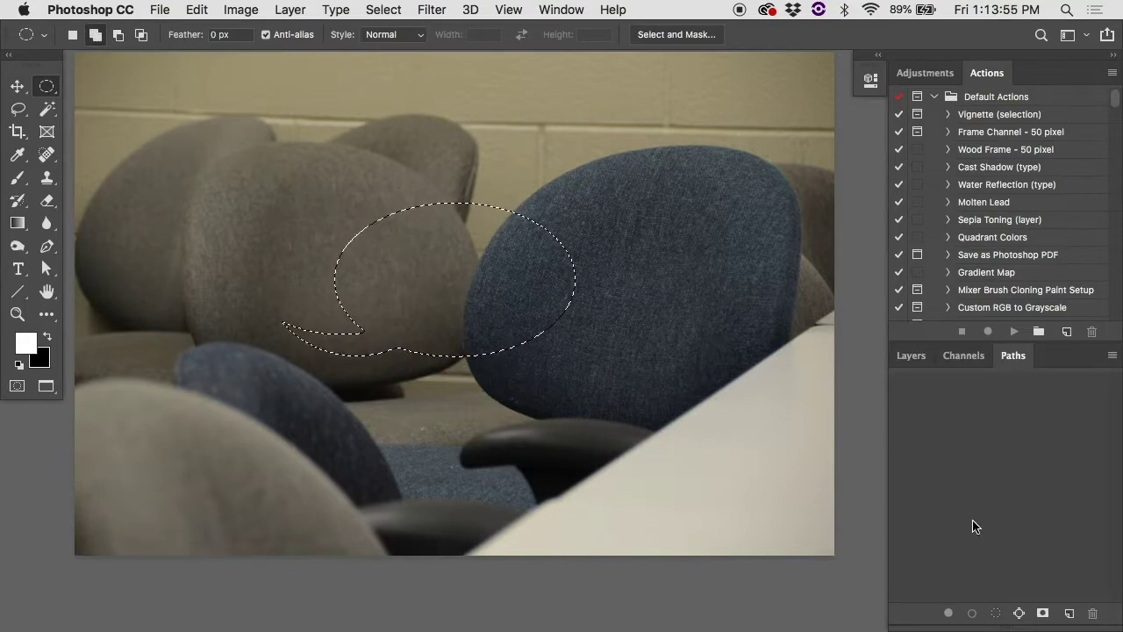
Create a new layer and fill the speech bubble selection with white on it.
{"action": "left_click", "coordinate": [913, 356]}
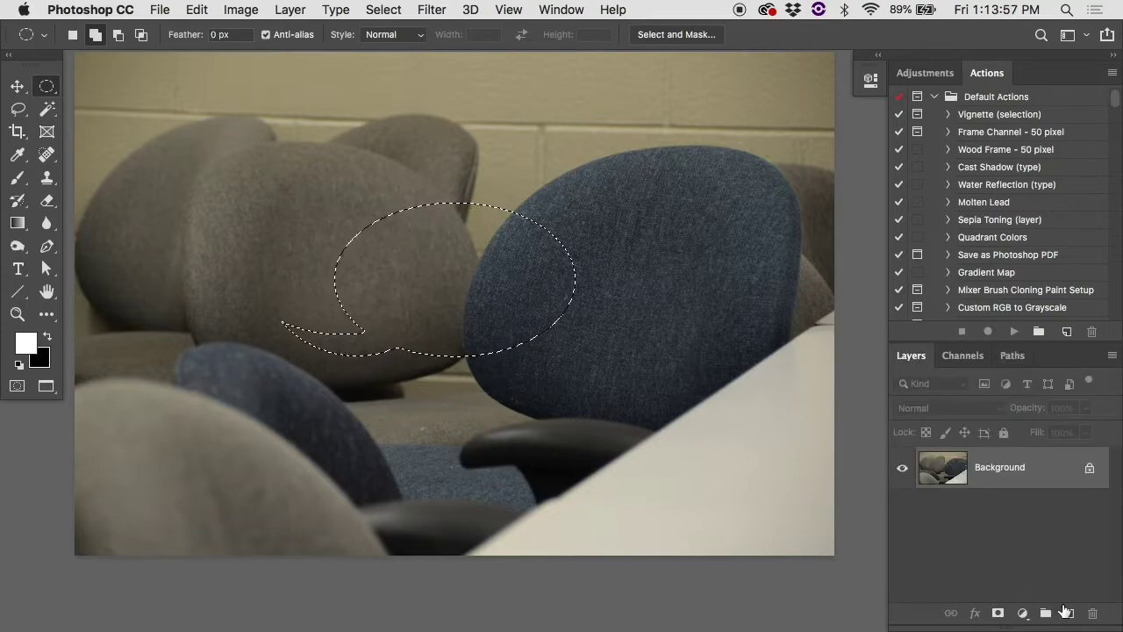
{"action": "left_click", "coordinate": [1072, 616]}
{"action": "left_click", "coordinate": [197, 10]}
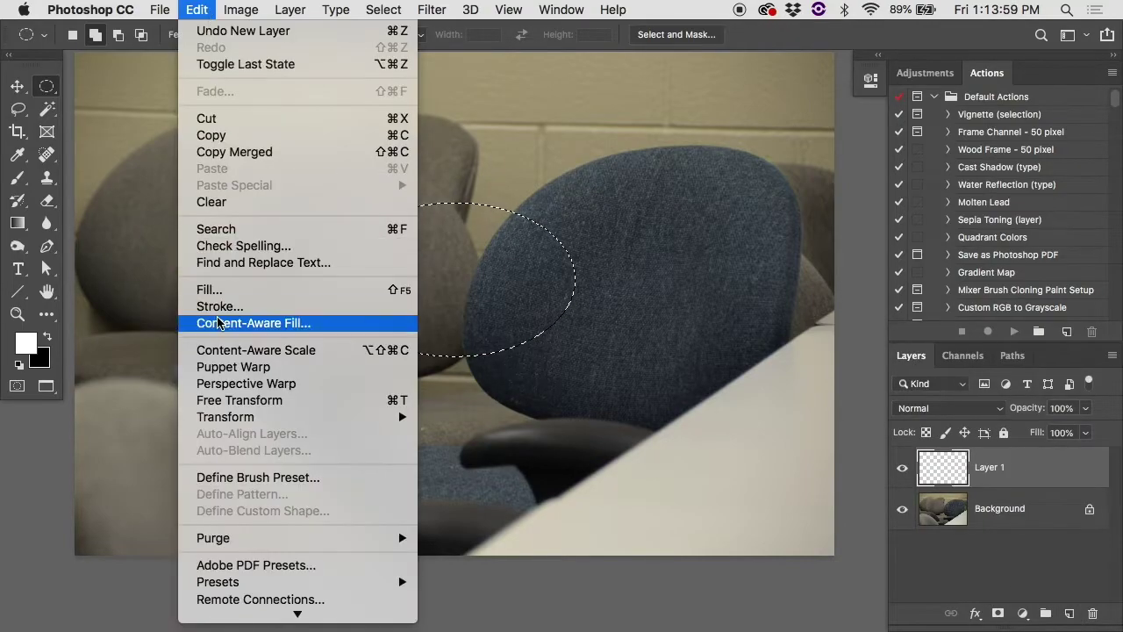
{"action": "left_click", "coordinate": [224, 292]}
{"action": "left_click", "coordinate": [849, 174]}
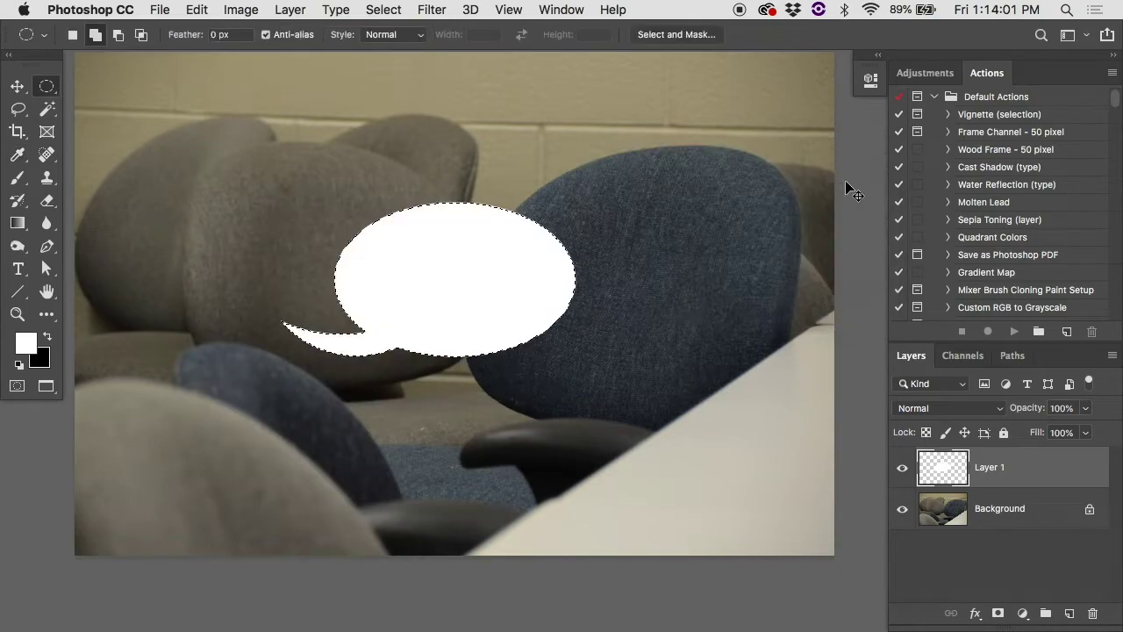
Deselect, move the white speech bubble up over the grey chairs and flip it horizontally.
{"action": "key", "text": "v"}
{"action": "key", "text": "ctrl+d"}
{"action": "left_click_drag", "start_coordinate": [409, 251], "coordinate": [296, 114]}
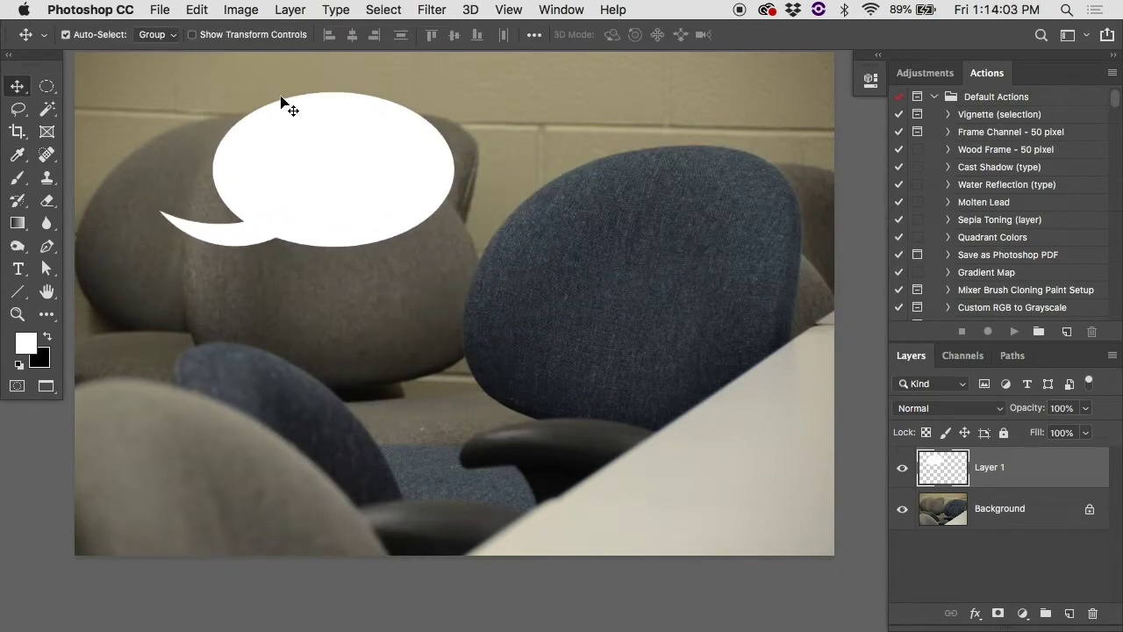
{"action": "left_click", "coordinate": [196, 9]}
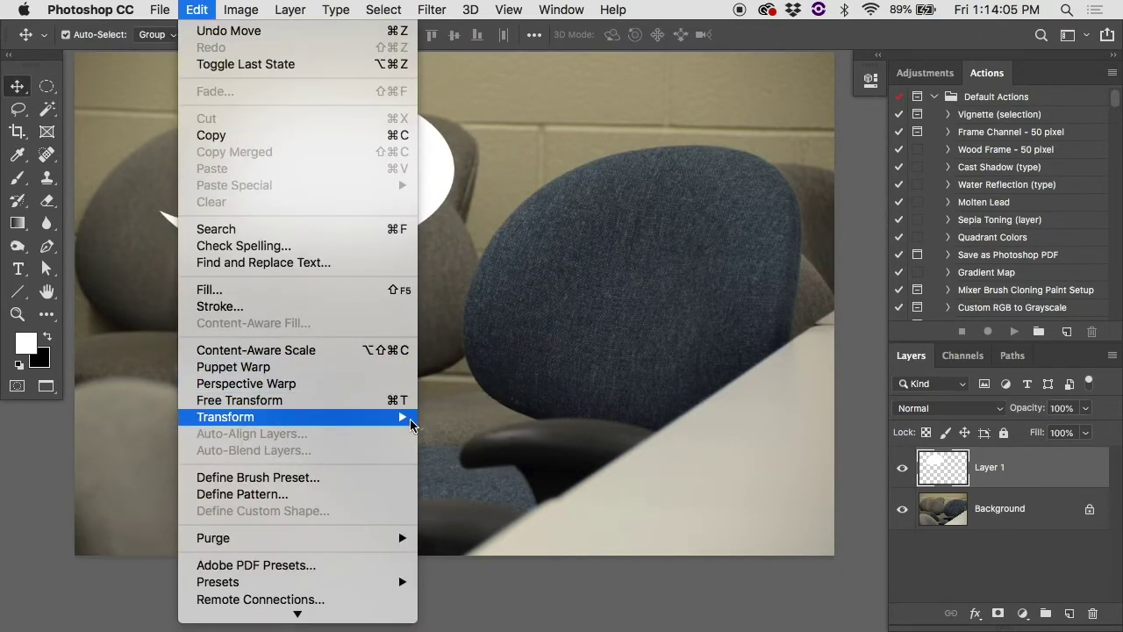
{"action": "mouse_move", "coordinate": [413, 418]}
{"action": "left_click", "coordinate": [496, 593]}
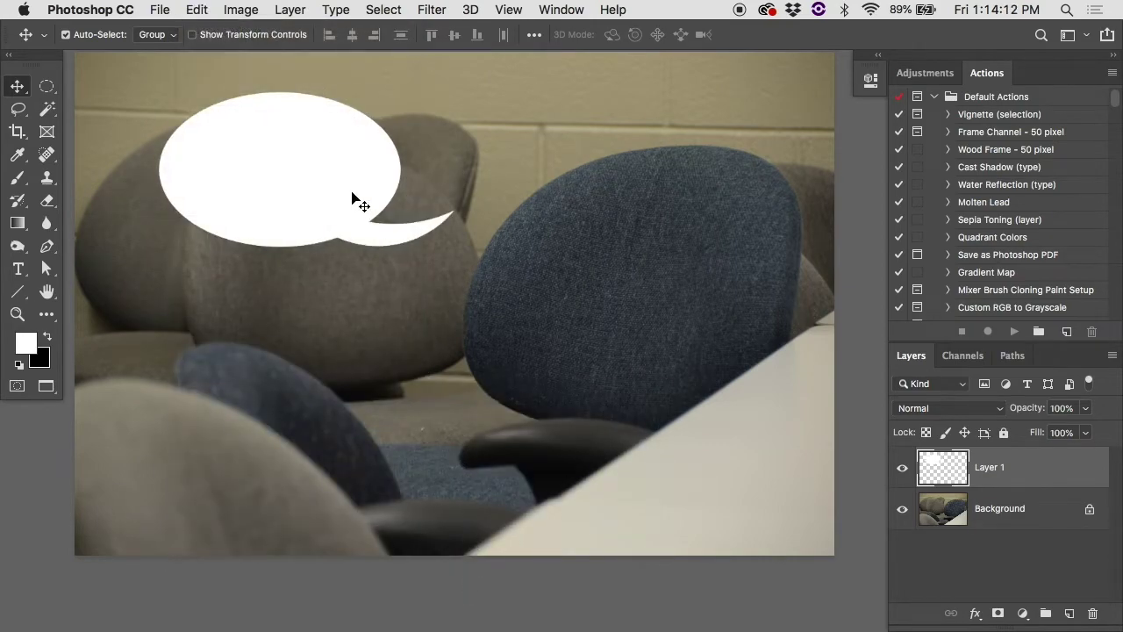
Delete the speech bubble layer, reset the colours to default black and white, and return to the Elliptical Marquee tool.
{"action": "key", "text": "super"}
{"action": "left_click_drag", "start_coordinate": [939, 465], "coordinate": [1091, 613]}
{"action": "key", "text": "d"}
{"action": "key", "text": "m"}
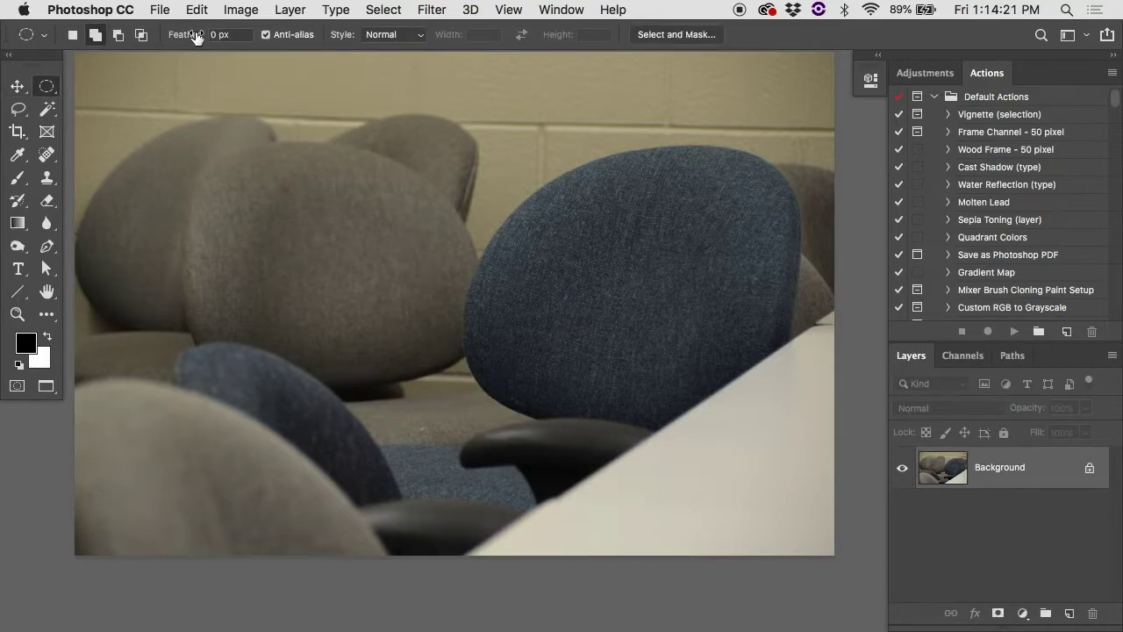
Draw an anti-aliased ellipse on the wall beside the blue chair, fill it with black and deselect.
{"action": "left_click", "coordinate": [529, 190]}
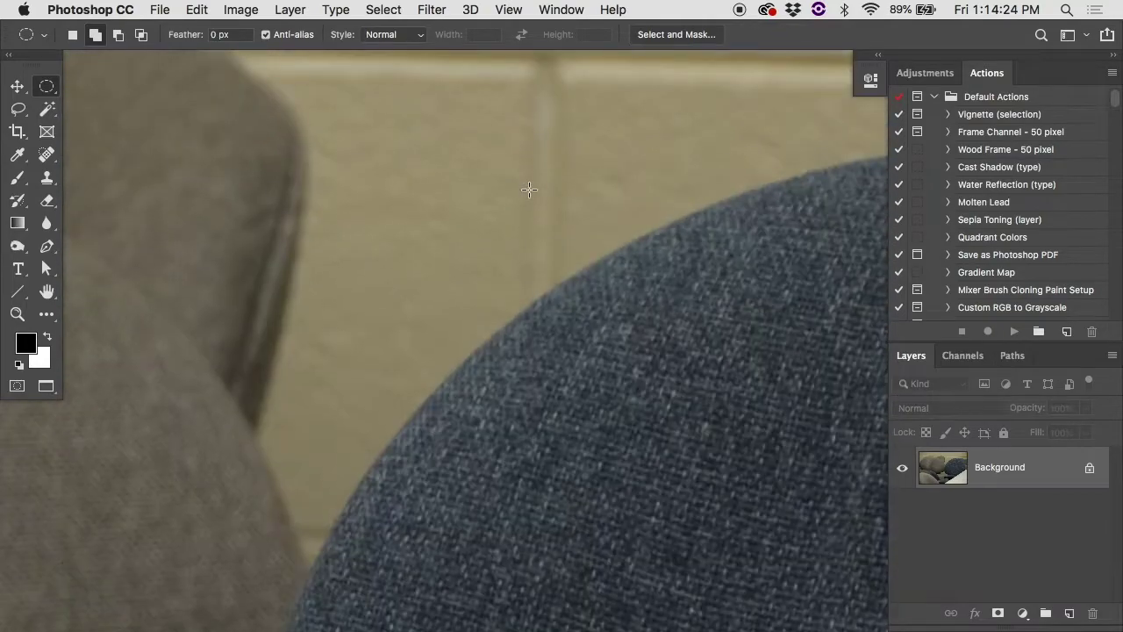
{"action": "left_click_drag", "start_coordinate": [365, 99], "coordinate": [593, 293]}
{"action": "left_click", "coordinate": [196, 9]}
{"action": "left_click", "coordinate": [211, 290]}
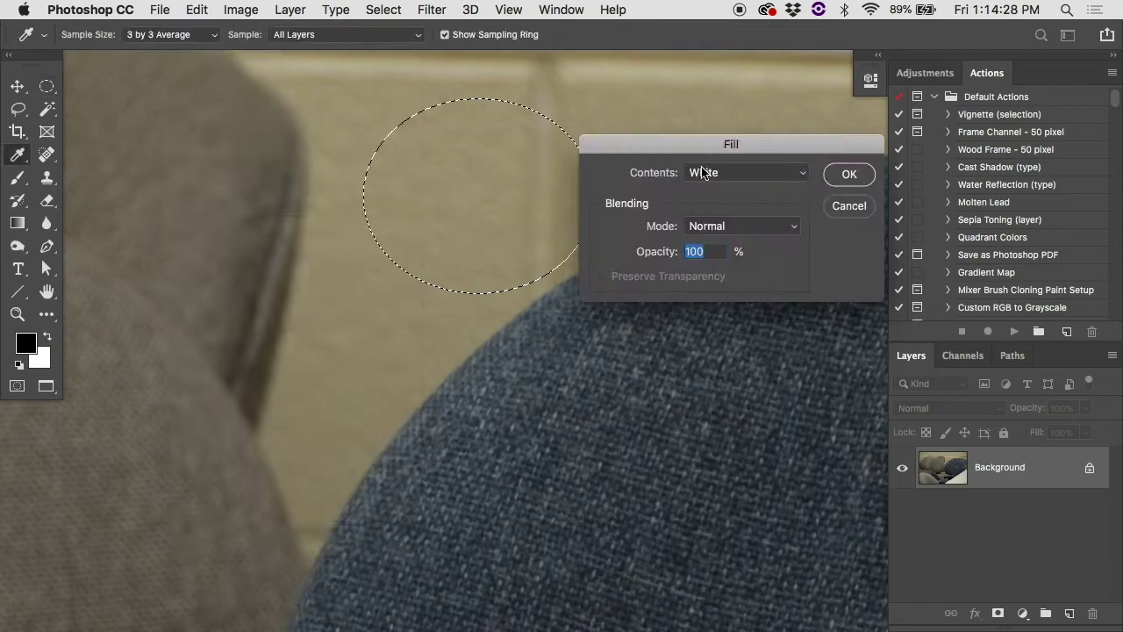
{"action": "left_click", "coordinate": [729, 172]}
{"action": "left_click", "coordinate": [757, 144]}
{"action": "key", "text": "Return"}
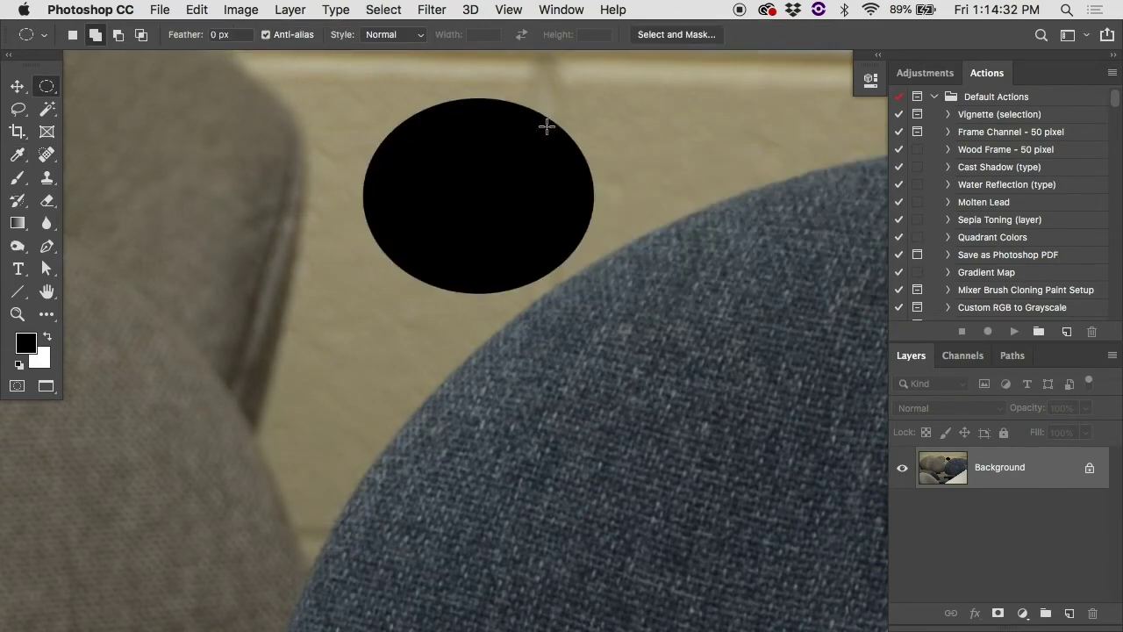
Inspect the black ellipse's edge, turn off anti-aliasing and draw a similar ellipse just above it.
{"action": "left_click", "coordinate": [499, 102]}
{"action": "left_click", "coordinate": [498, 103]}
{"action": "scroll", "coordinate": [453, 383], "scroll_direction": "down", "scroll_amount": 3}
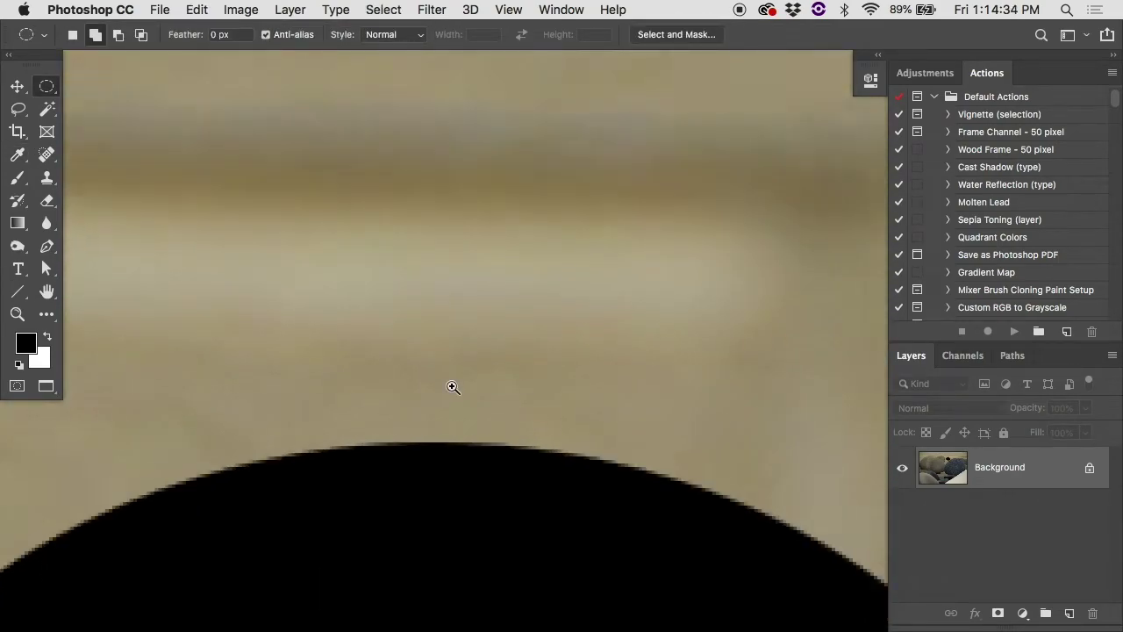
{"action": "scroll", "coordinate": [452, 386], "scroll_direction": "down", "scroll_amount": 1}
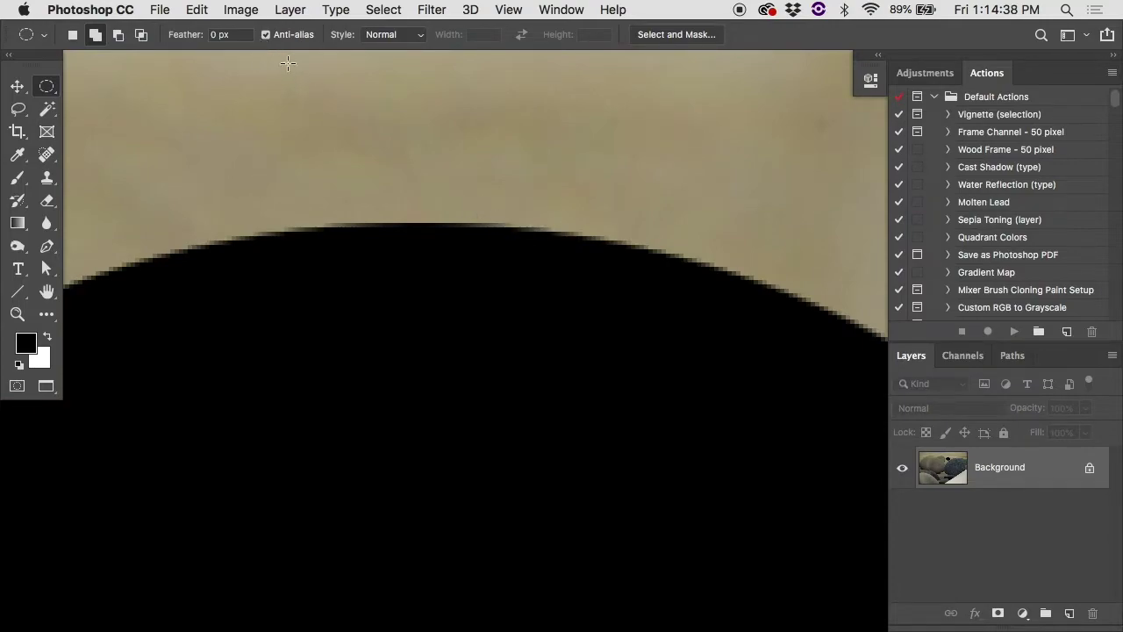
{"action": "scroll", "coordinate": [376, 125], "scroll_direction": "down", "scroll_amount": 5}
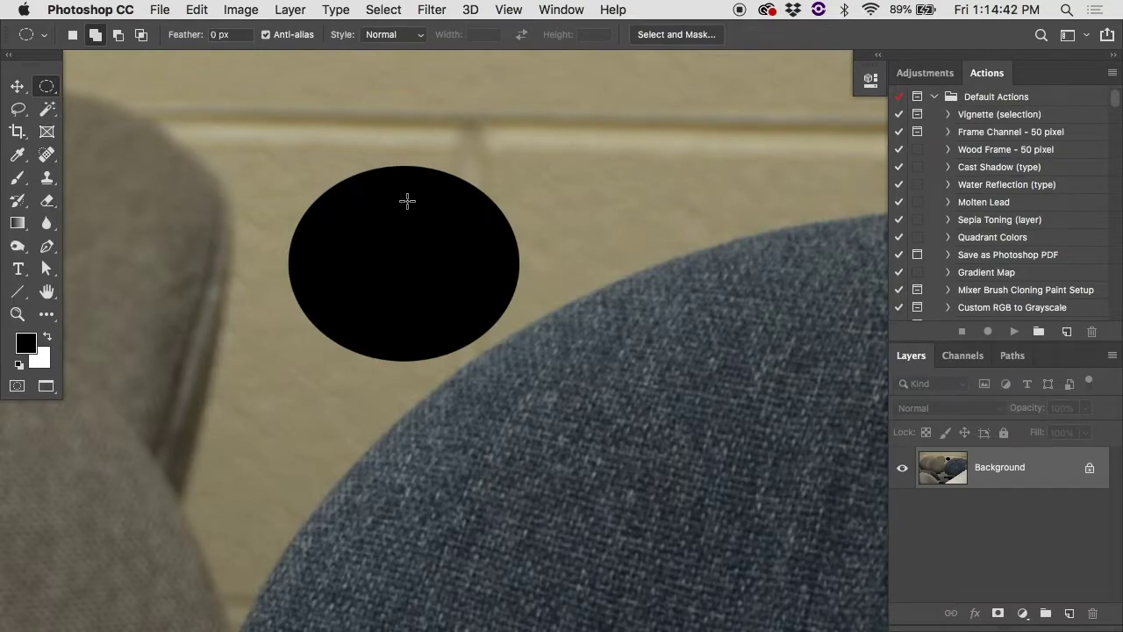
{"action": "left_click", "coordinate": [267, 35]}
{"action": "left_click_drag", "start_coordinate": [443, 120], "coordinate": [434, 230]}
{"action": "left_click_drag", "start_coordinate": [323, 109], "coordinate": [513, 265]}
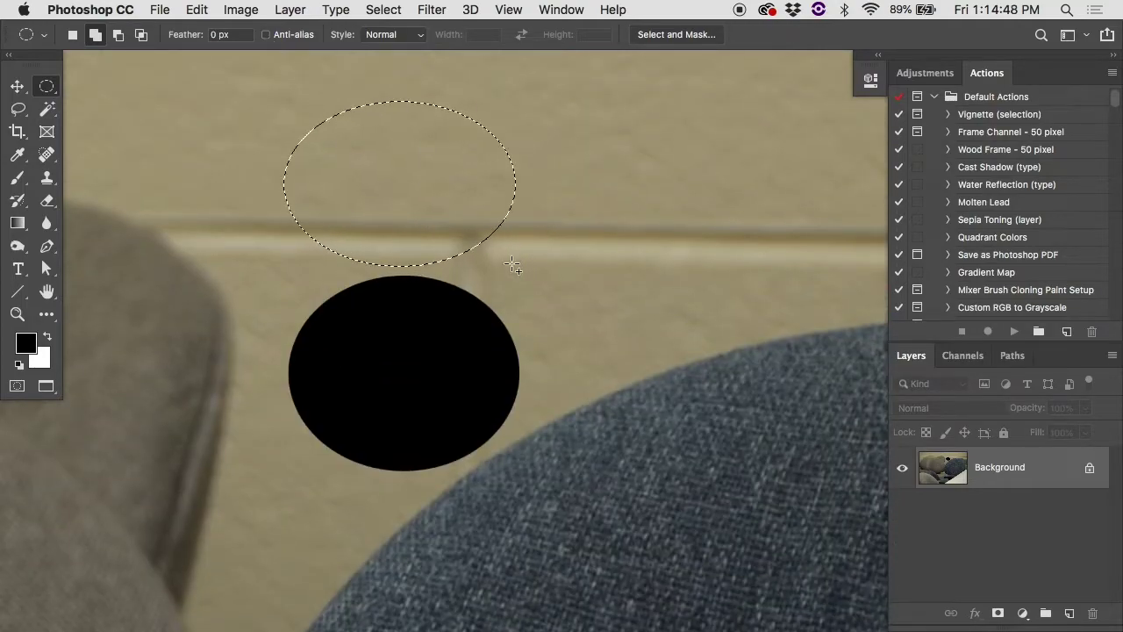
Fill the ellipse drawn without anti-aliasing with black and deselect it.
{"action": "left_click", "coordinate": [197, 9]}
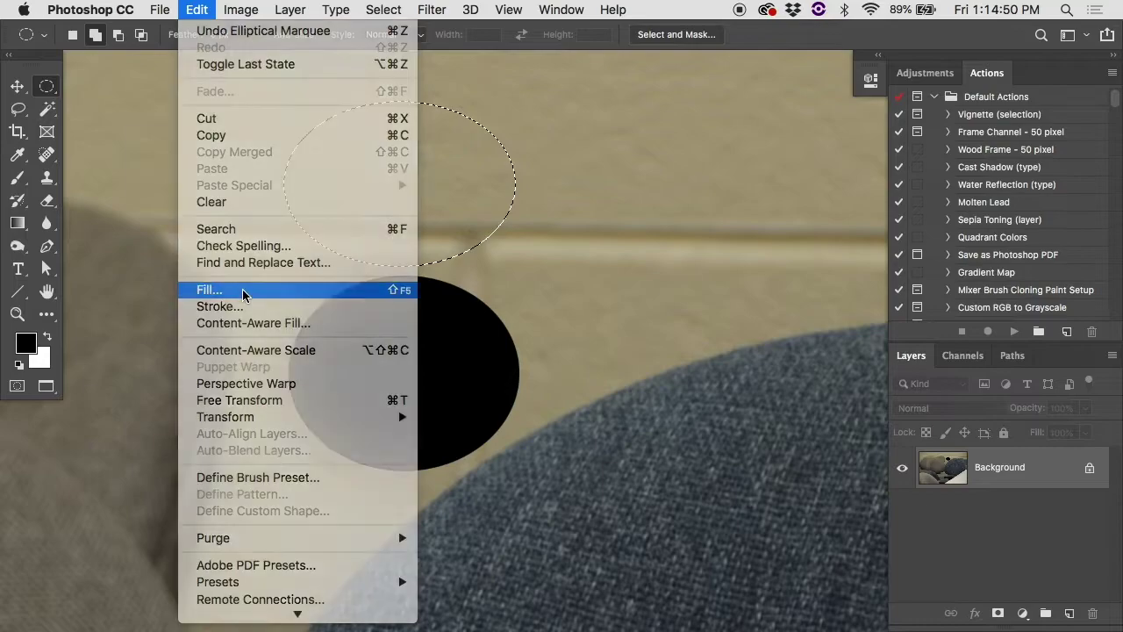
{"action": "left_click", "coordinate": [243, 296]}
{"action": "left_click", "coordinate": [848, 176]}
{"action": "key", "text": "super+d"}
Compare both black ellipses' edges, turn anti-aliasing back on, set the feather to 4.9 px and draw an ellipse beside them.
{"action": "left_click", "coordinate": [401, 266], "text": "super"}
{"action": "left_click", "coordinate": [401, 266], "text": "super"}
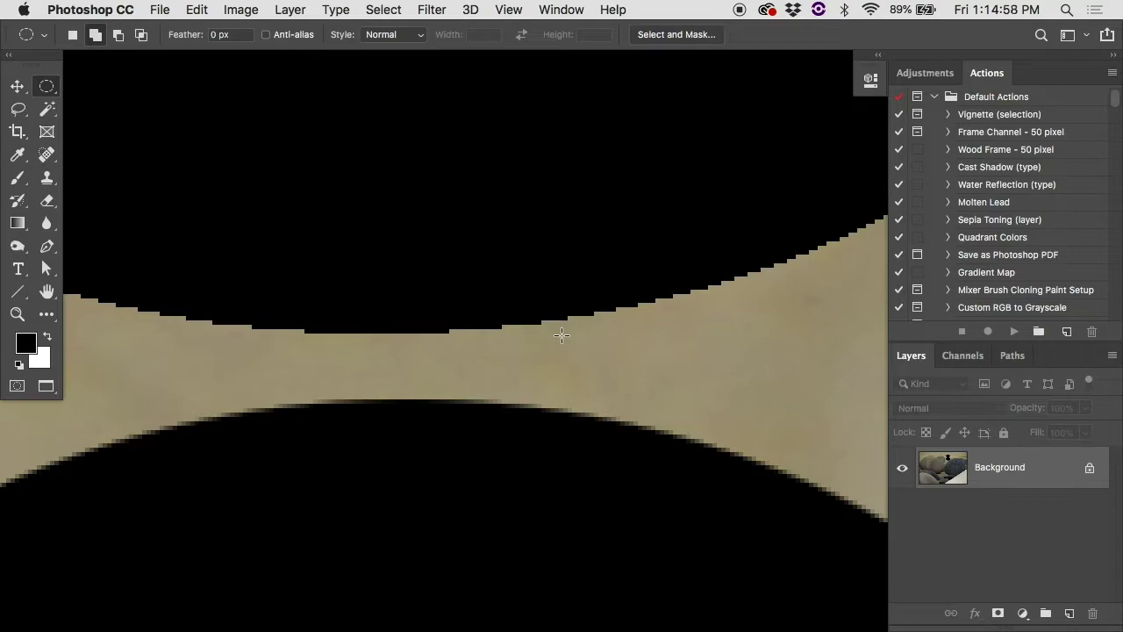
{"action": "left_click", "coordinate": [455, 324], "text": "alt+super"}
{"action": "left_click", "coordinate": [454, 324], "text": "alt+super"}
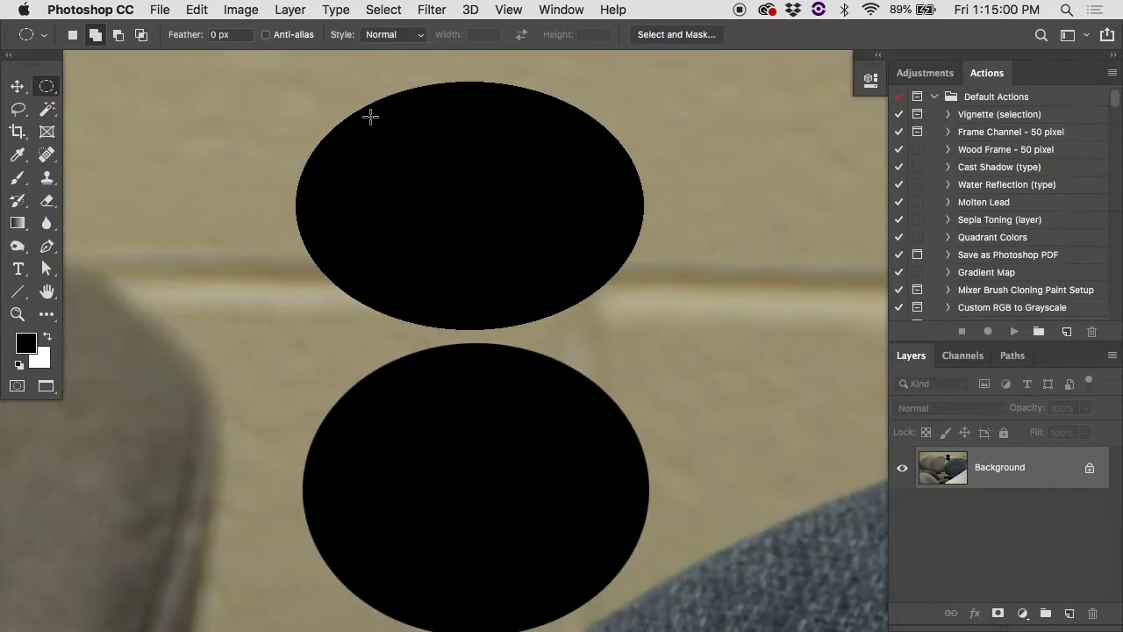
{"action": "left_click", "coordinate": [478, 408], "text": "super"}
{"action": "left_click", "coordinate": [481, 390], "text": "super"}
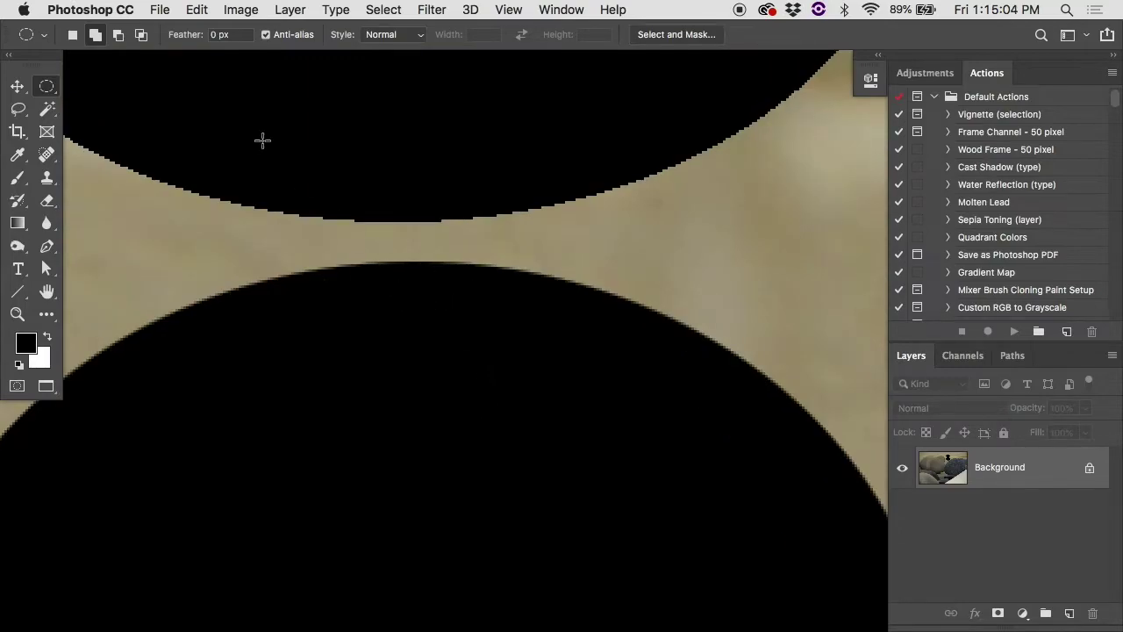
{"action": "left_click_drag", "start_coordinate": [176, 36], "coordinate": [213, 46]}
{"action": "left_click", "coordinate": [359, 173], "text": "alt+super"}
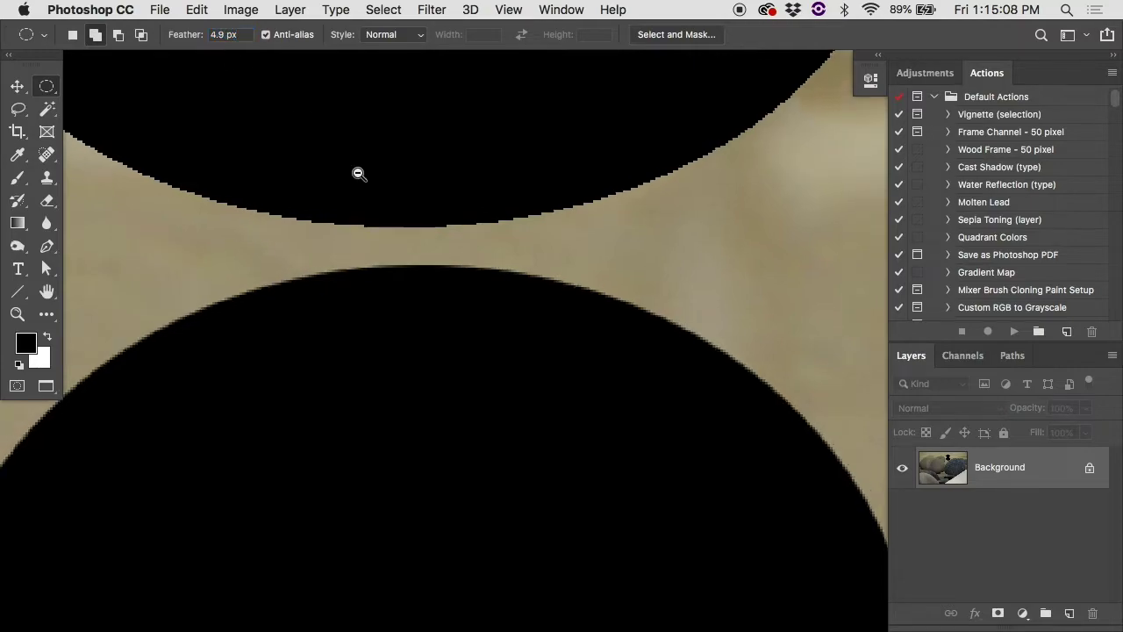
{"action": "left_click_drag", "start_coordinate": [470, 186], "coordinate": [637, 292]}
Fill the feathered ellipse with black, deselect it and examine its soft edge.
{"action": "left_click", "coordinate": [197, 9]}
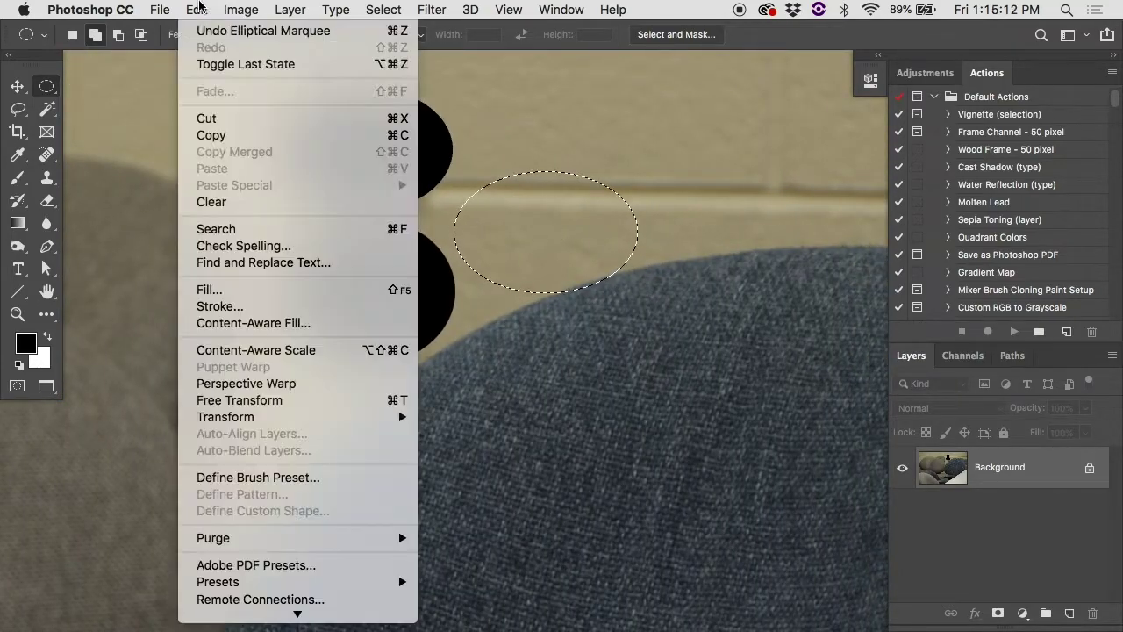
{"action": "left_click", "coordinate": [256, 291]}
{"action": "left_click", "coordinate": [847, 180]}
{"action": "key", "text": "super+d"}
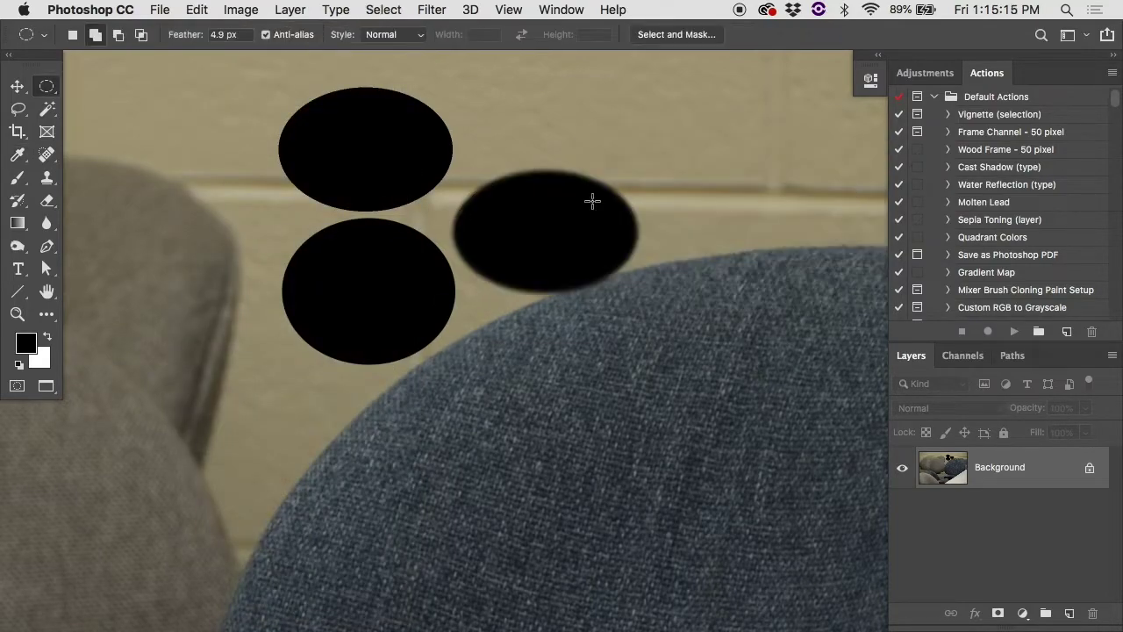
{"action": "left_click", "coordinate": [451, 243], "text": "super"}
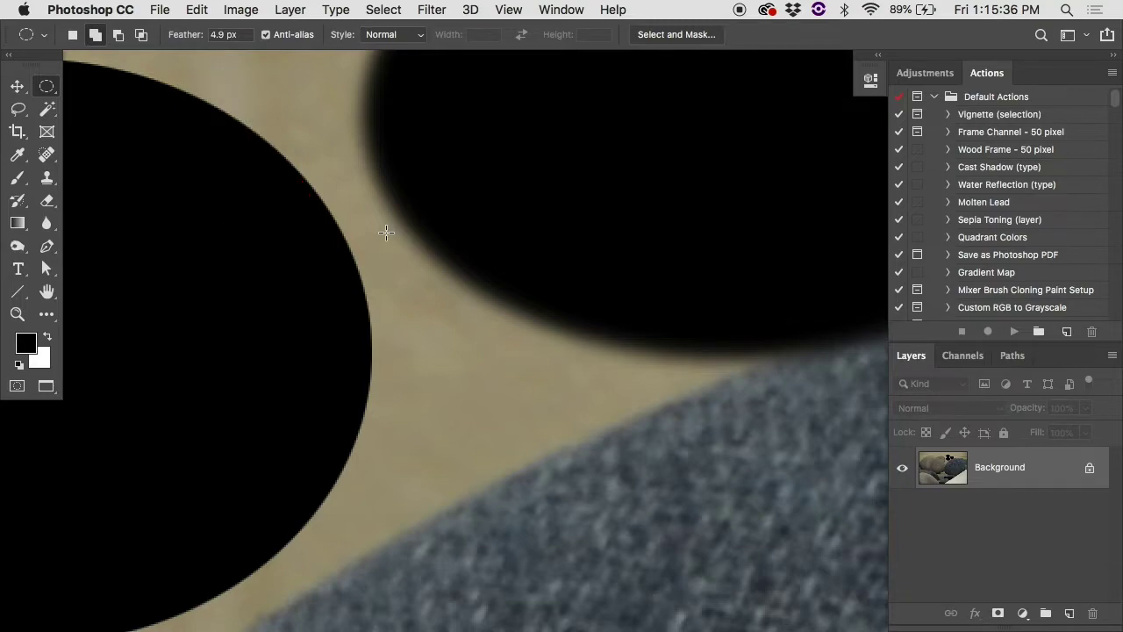
Undo the black ellipses and draw a large feathered elliptical selection across the blue chair back and the wall.
{"action": "key", "text": "super+alt+z"}
{"action": "key", "text": "super+alt+z"}
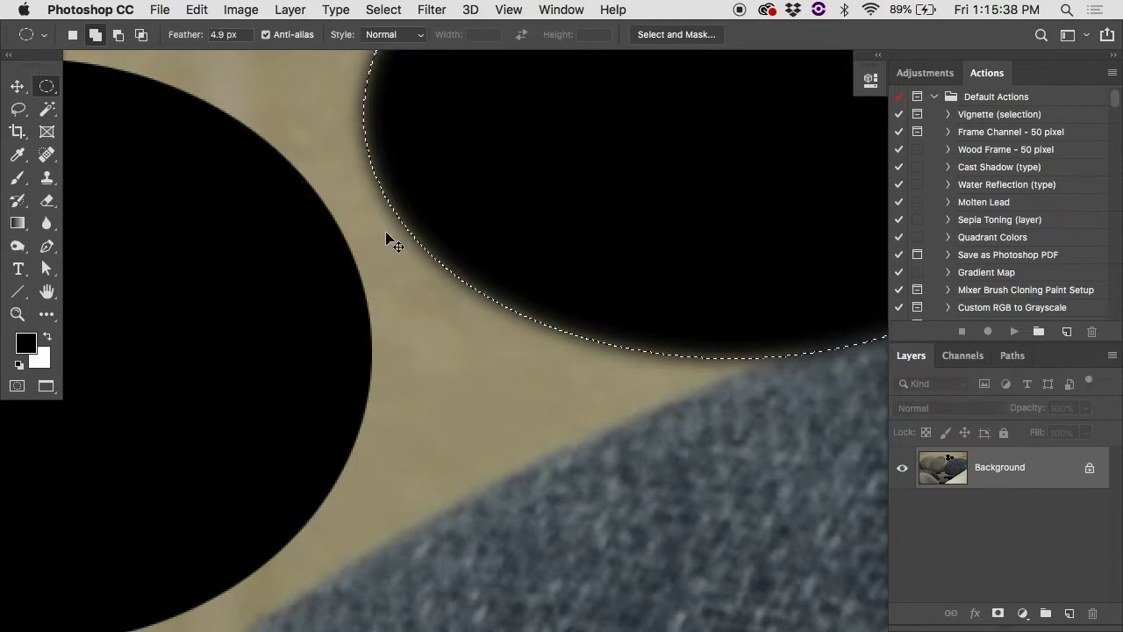
{"action": "left_click", "coordinate": [387, 233], "text": "alt"}
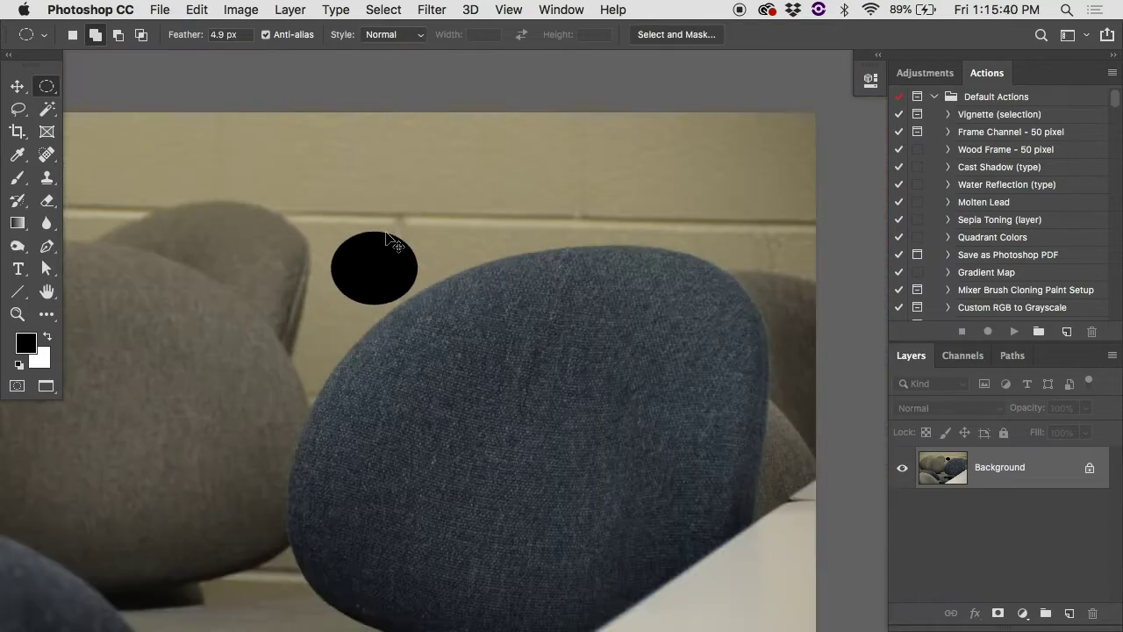
{"action": "key", "text": "super+alt+z"}
{"action": "left_click_drag", "start_coordinate": [698, 510], "coordinate": [270, 204]}
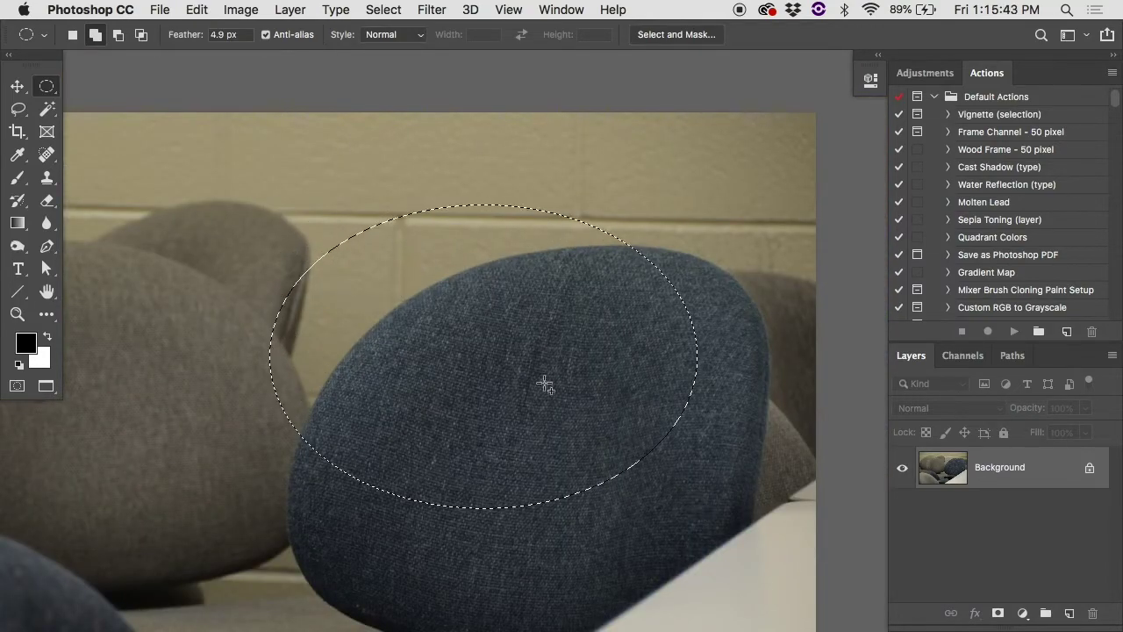
Add a rectangle to the ellipse selection's upper-left edge, and subtract two small rectangles inside it using the Rectangular Marquee tool.
{"action": "left_click_drag", "start_coordinate": [38, 93], "coordinate": [88, 85]}
{"action": "left_click", "coordinate": [96, 34]}
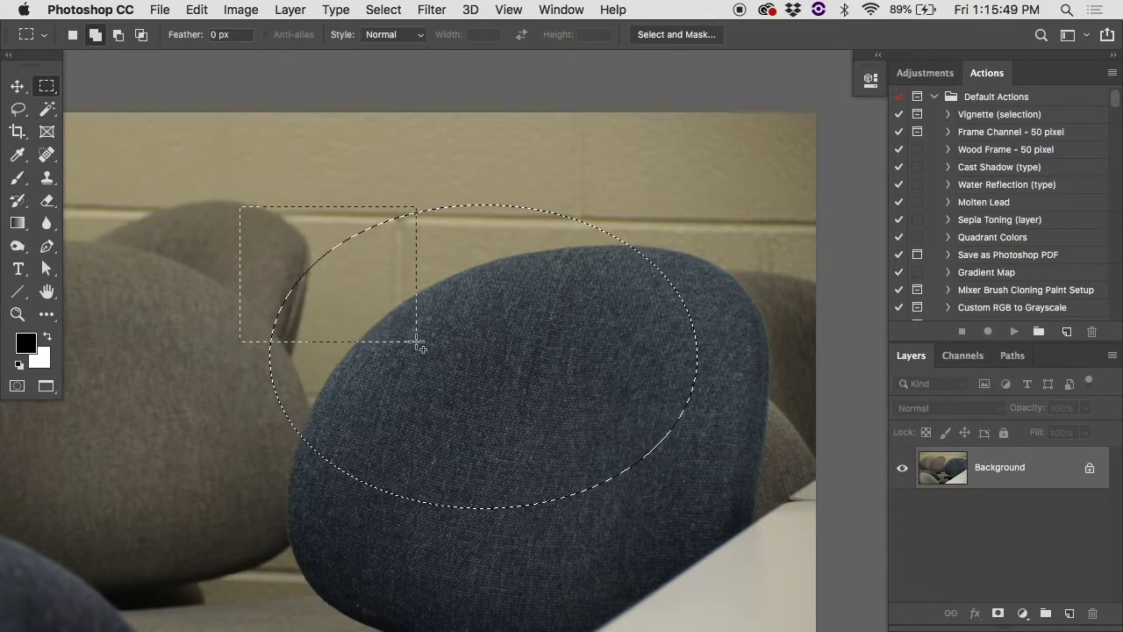
{"action": "left_click", "coordinate": [118, 34]}
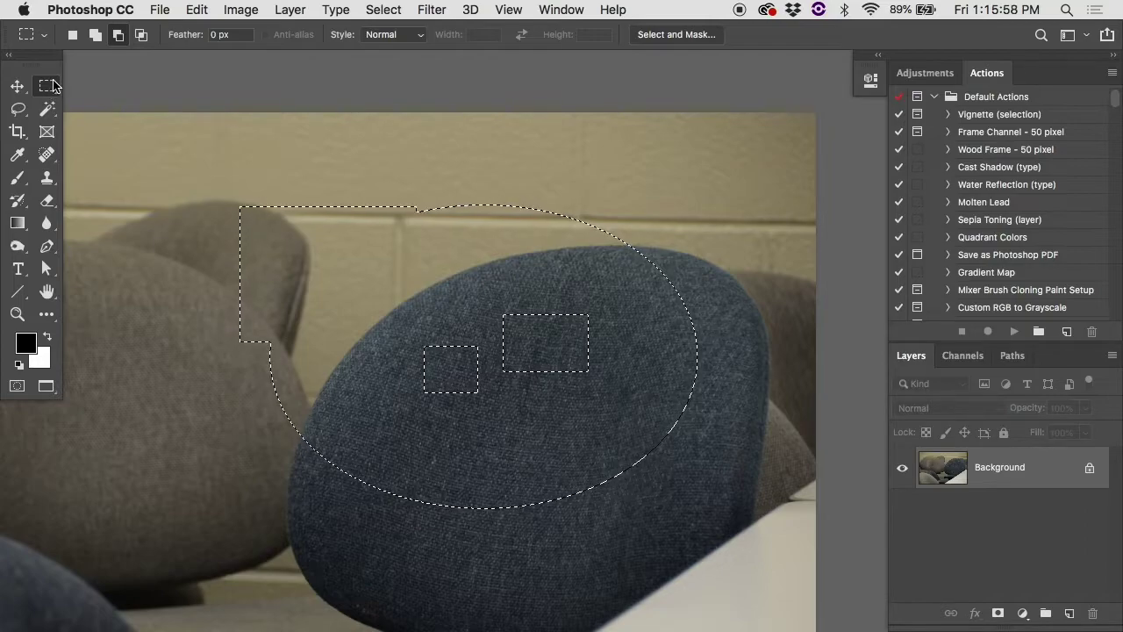
Add the large grey chair back to the existing selection by tracing its outline with the Lasso tool.
{"action": "left_click", "coordinate": [21, 112]}
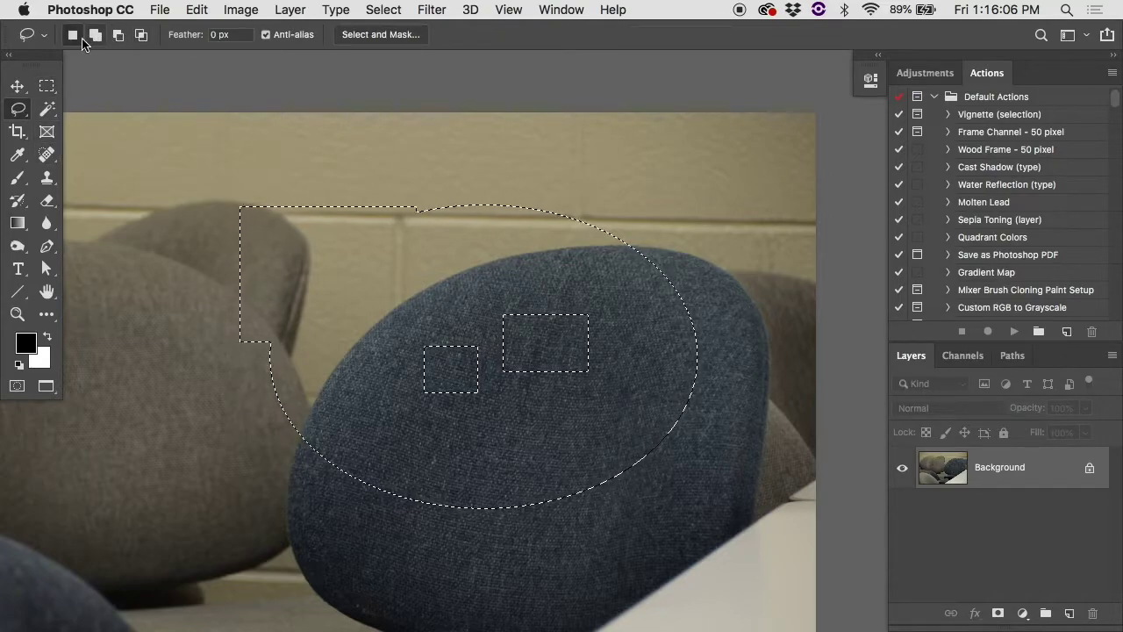
{"action": "mouse_move", "coordinate": [131, 189]}
{"action": "left_mouse_down"}
{"action": "mouse_move", "coordinate": [113, 287]}
{"action": "mouse_move", "coordinate": [255, 319]}
{"action": "mouse_move", "coordinate": [245, 190]}
{"action": "mouse_move", "coordinate": [130, 175]}
{"action": "left_mouse_up"}
{"action": "key", "text": "super+z"}
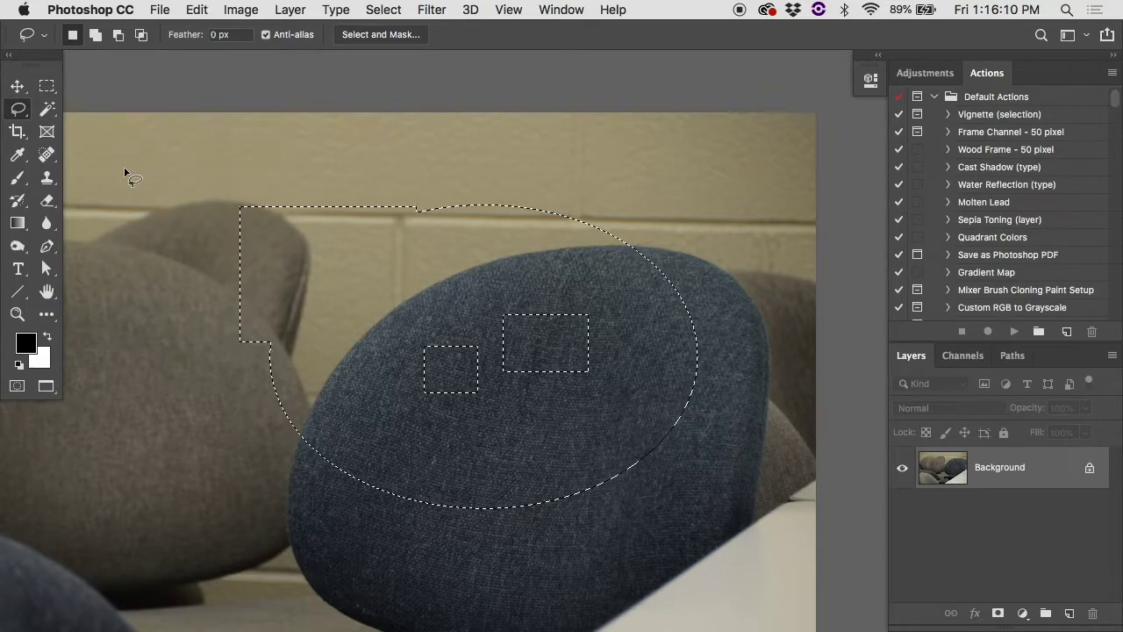
{"action": "left_click", "coordinate": [95, 34]}
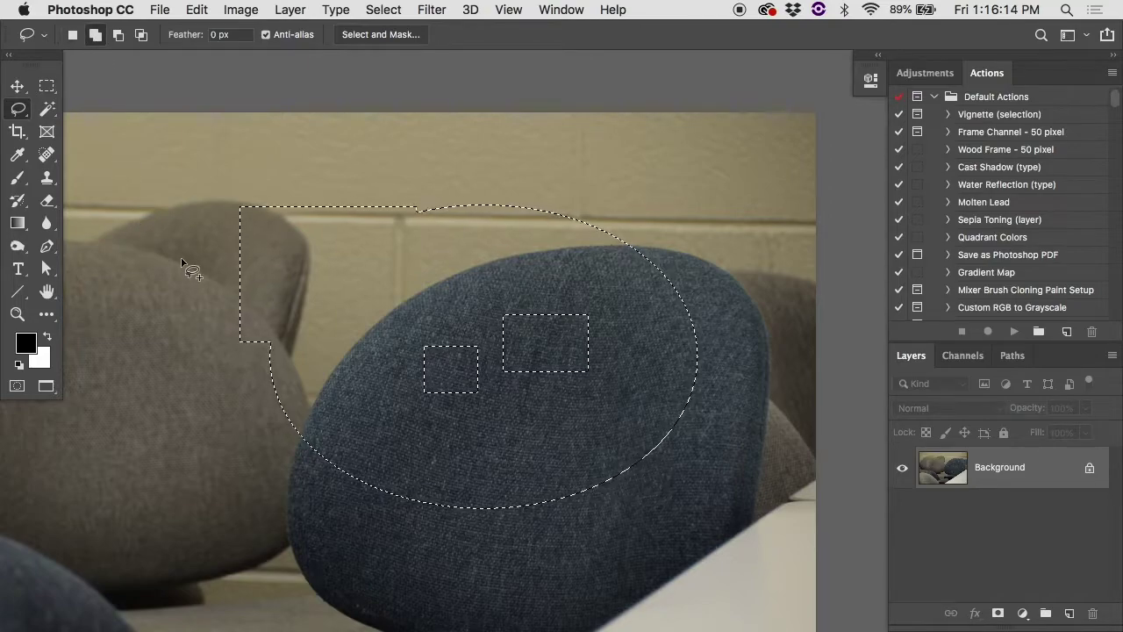
{"action": "scroll", "coordinate": [188, 260], "scroll_direction": "left", "scroll_amount": 5}
{"action": "scroll", "coordinate": [187, 260], "scroll_direction": "down", "scroll_amount": 2}
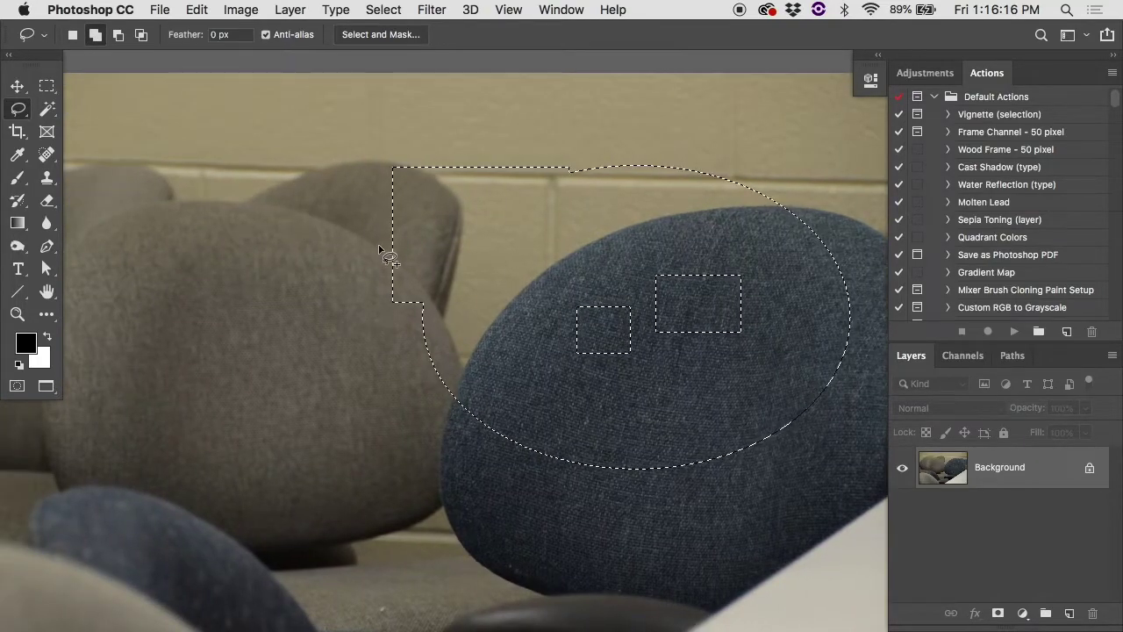
{"action": "left_click_drag", "start_coordinate": [343, 227], "coordinate": [311, 218]}
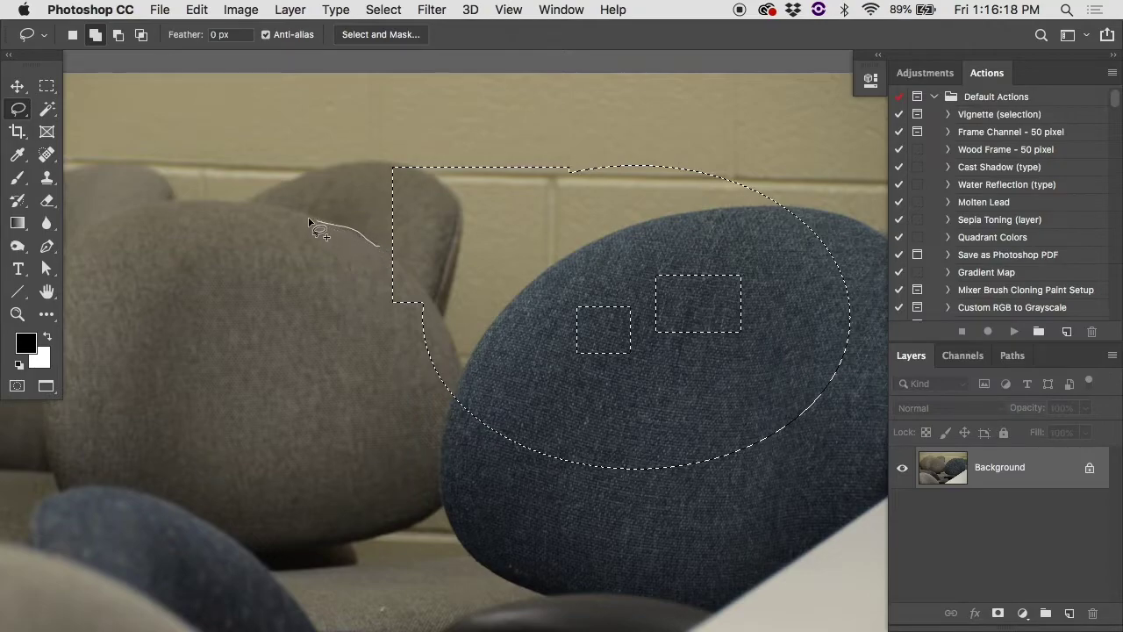
{"action": "mouse_move", "coordinate": [215, 203]}
{"action": "left_mouse_down"}
{"action": "mouse_move", "coordinate": [134, 207]}
{"action": "mouse_move", "coordinate": [72, 243]}
{"action": "mouse_move", "coordinate": [50, 337]}
{"action": "mouse_move", "coordinate": [46, 438]}
{"action": "mouse_move", "coordinate": [76, 483]}
{"action": "mouse_move", "coordinate": [152, 499]}
{"action": "mouse_move", "coordinate": [242, 543]}
{"action": "mouse_move", "coordinate": [328, 536]}
{"action": "mouse_move", "coordinate": [434, 508]}
{"action": "mouse_move", "coordinate": [456, 373]}
{"action": "mouse_move", "coordinate": [439, 309]}
{"action": "mouse_move", "coordinate": [393, 255]}
{"action": "left_mouse_up"}
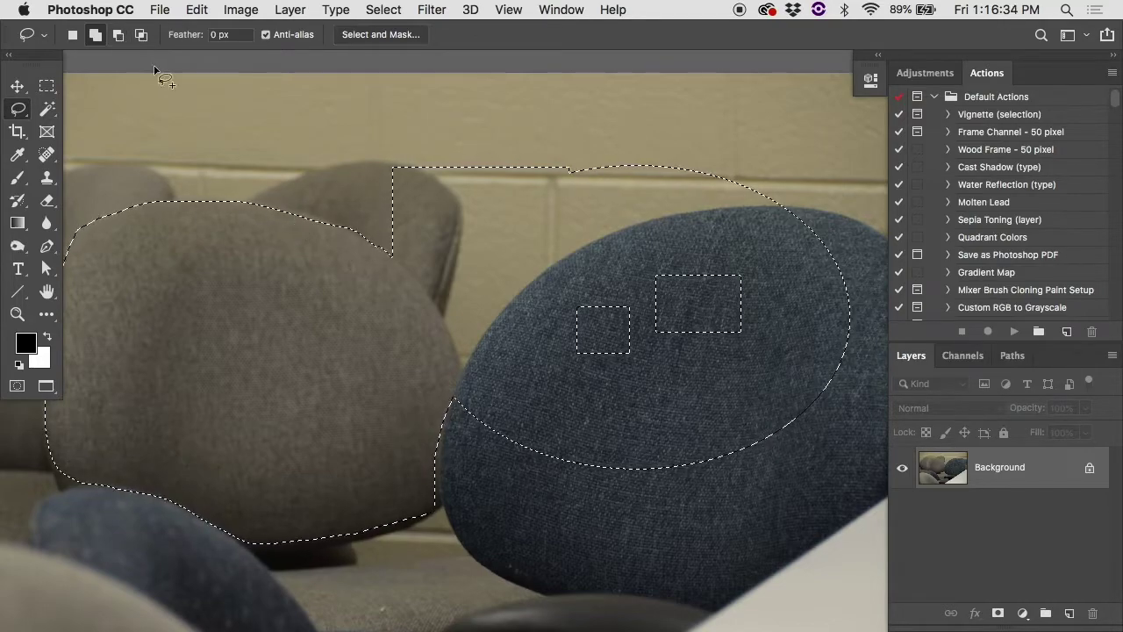
Clear the combined selection and trace a freehand lasso outline around the blue chair back.
{"action": "left_click", "coordinate": [208, 132]}
{"action": "scroll", "coordinate": [594, 318], "scroll_direction": "right", "scroll_amount": 3}
{"action": "scroll", "coordinate": [594, 319], "scroll_direction": "down", "scroll_amount": 2}
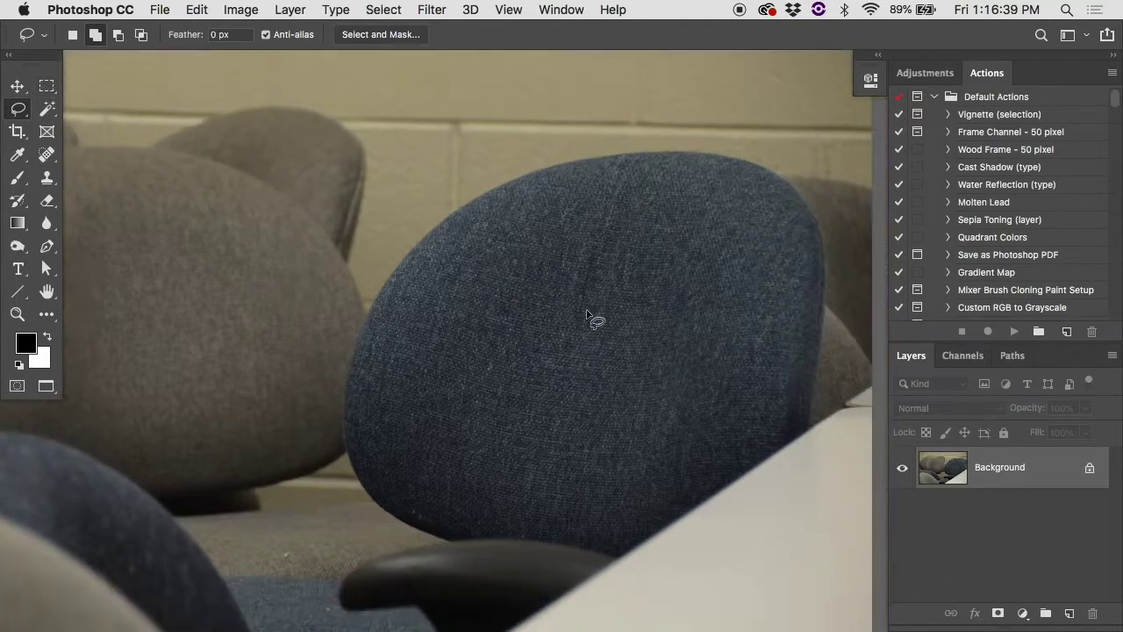
{"action": "mouse_move", "coordinate": [788, 224]}
{"action": "left_mouse_down"}
{"action": "mouse_move", "coordinate": [802, 334]}
{"action": "mouse_move", "coordinate": [775, 431]}
{"action": "left_mouse_up"}
{"action": "mouse_move", "coordinate": [668, 522]}
{"action": "left_mouse_down"}
{"action": "mouse_move", "coordinate": [560, 551]}
{"action": "mouse_move", "coordinate": [404, 538]}
{"action": "left_mouse_up"}
{"action": "mouse_move", "coordinate": [326, 481]}
{"action": "left_mouse_down"}
{"action": "mouse_move", "coordinate": [313, 400]}
{"action": "mouse_move", "coordinate": [346, 290]}
{"action": "mouse_move", "coordinate": [441, 206]}
{"action": "mouse_move", "coordinate": [568, 163]}
{"action": "mouse_move", "coordinate": [666, 152]}
{"action": "mouse_move", "coordinate": [725, 159]}
{"action": "mouse_move", "coordinate": [775, 211]}
{"action": "left_mouse_up"}
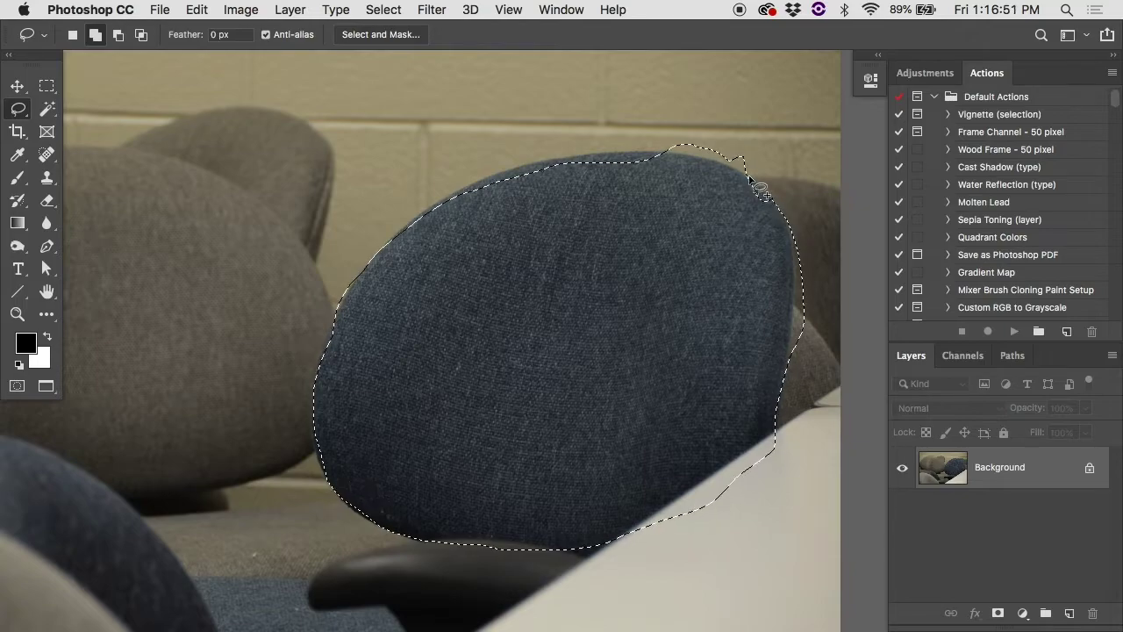
Refine the lasso selection at the chair's upper-right edge by subtracting the spill onto the wall and adding the missed notch.
{"action": "left_click", "coordinate": [118, 34]}
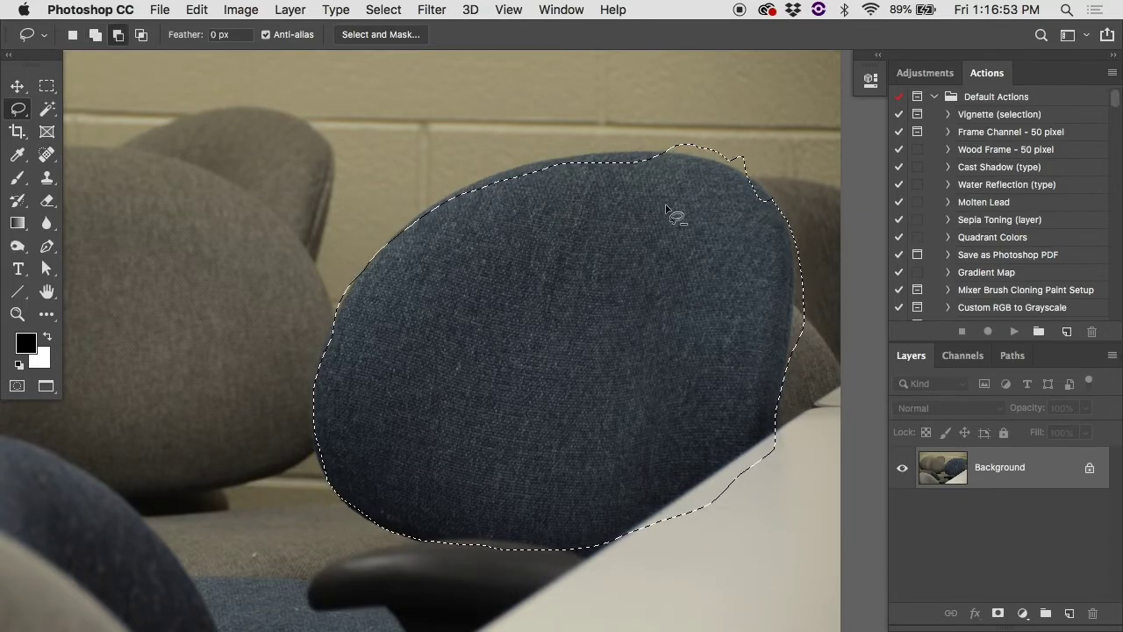
{"action": "scroll", "coordinate": [664, 212], "scroll_direction": "up", "scroll_amount": 5}
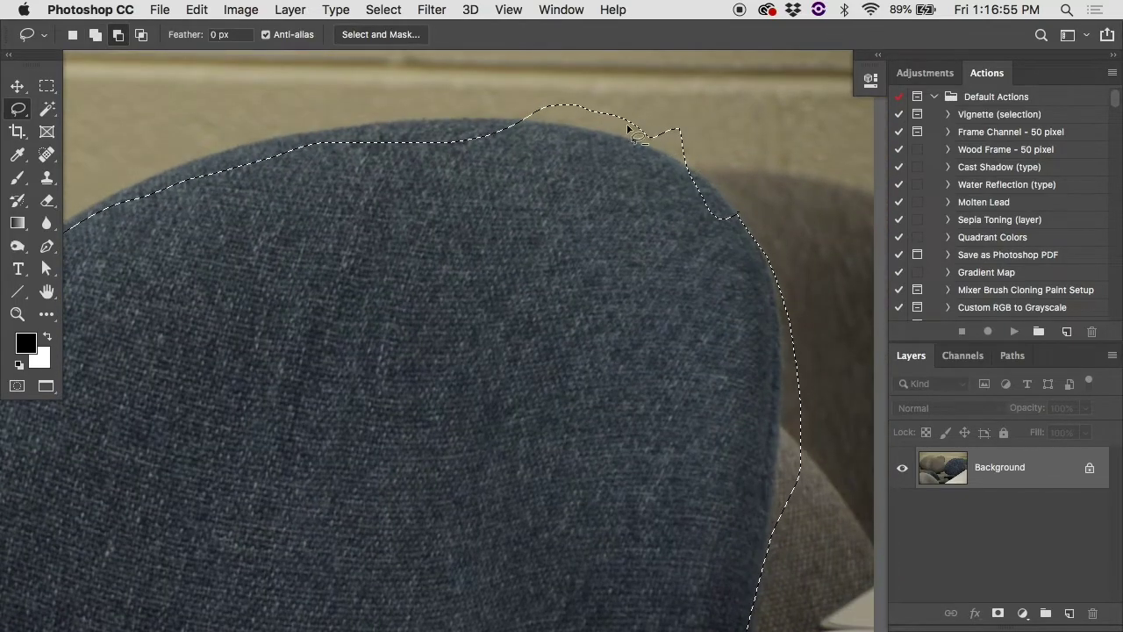
{"action": "left_click_drag", "start_coordinate": [516, 122], "coordinate": [612, 138]}
{"action": "mouse_move", "coordinate": [676, 167]}
{"action": "left_mouse_down"}
{"action": "mouse_move", "coordinate": [610, 96]}
{"action": "mouse_move", "coordinate": [498, 102]}
{"action": "left_mouse_up"}
{"action": "left_click", "coordinate": [96, 35]}
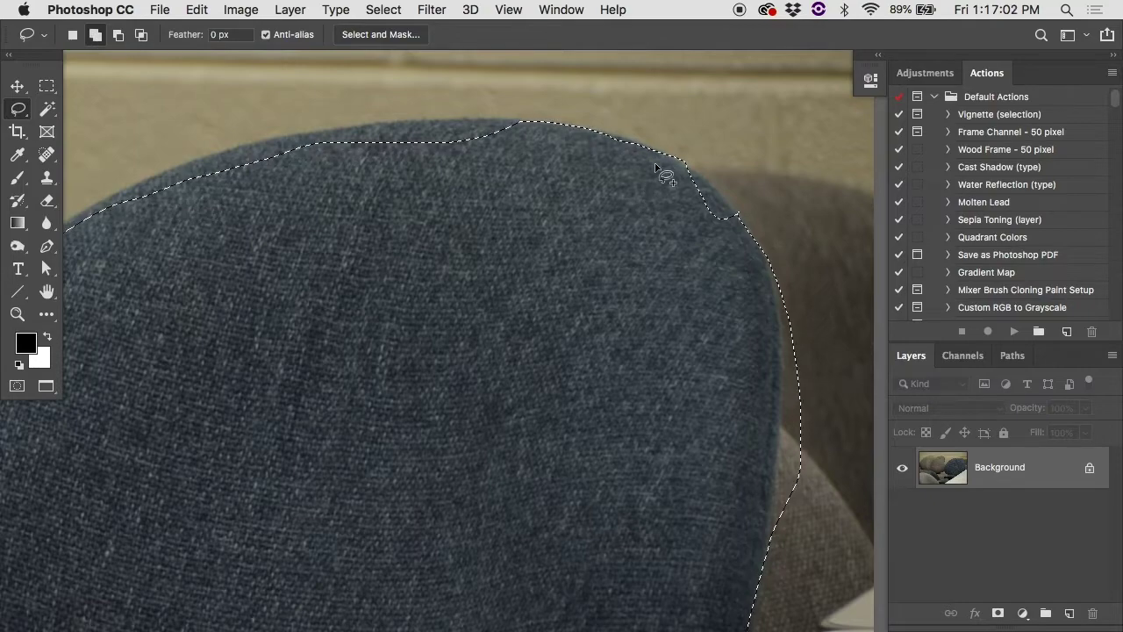
{"action": "mouse_move", "coordinate": [707, 180]}
{"action": "left_mouse_down"}
{"action": "mouse_move", "coordinate": [739, 215]}
{"action": "mouse_move", "coordinate": [728, 239]}
{"action": "mouse_move", "coordinate": [677, 201]}
{"action": "left_mouse_up"}
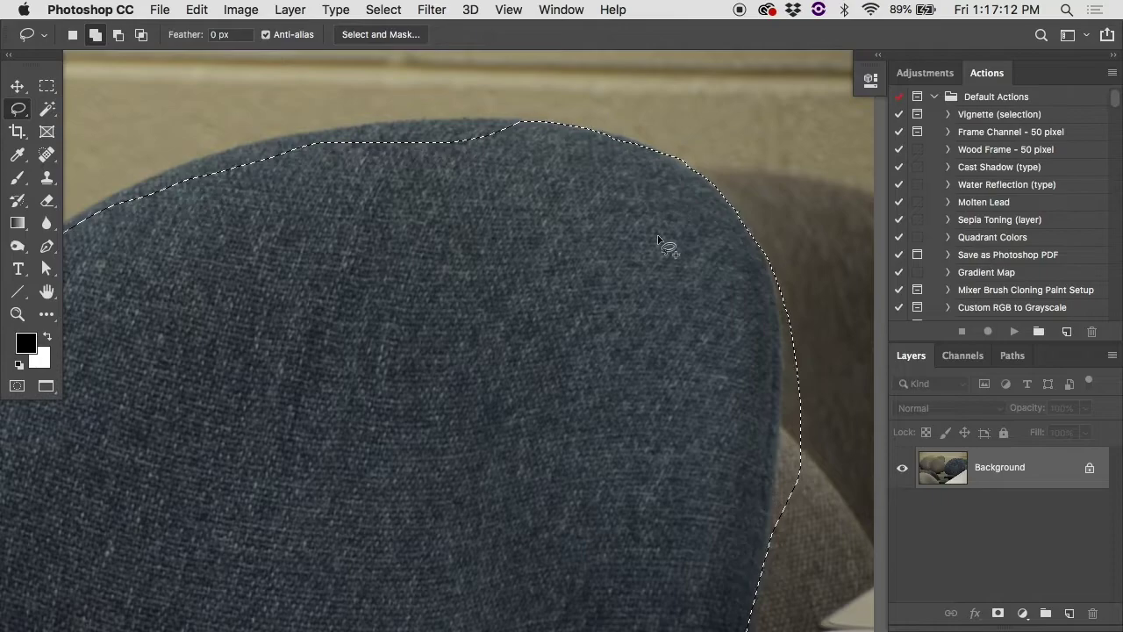
Start a subtracting Polygonal Lasso outline at the corner where the blue chair back meets the white tabletop.
{"action": "left_click", "coordinate": [329, 212], "text": "alt"}
{"action": "left_click", "coordinate": [329, 212], "text": "alt"}
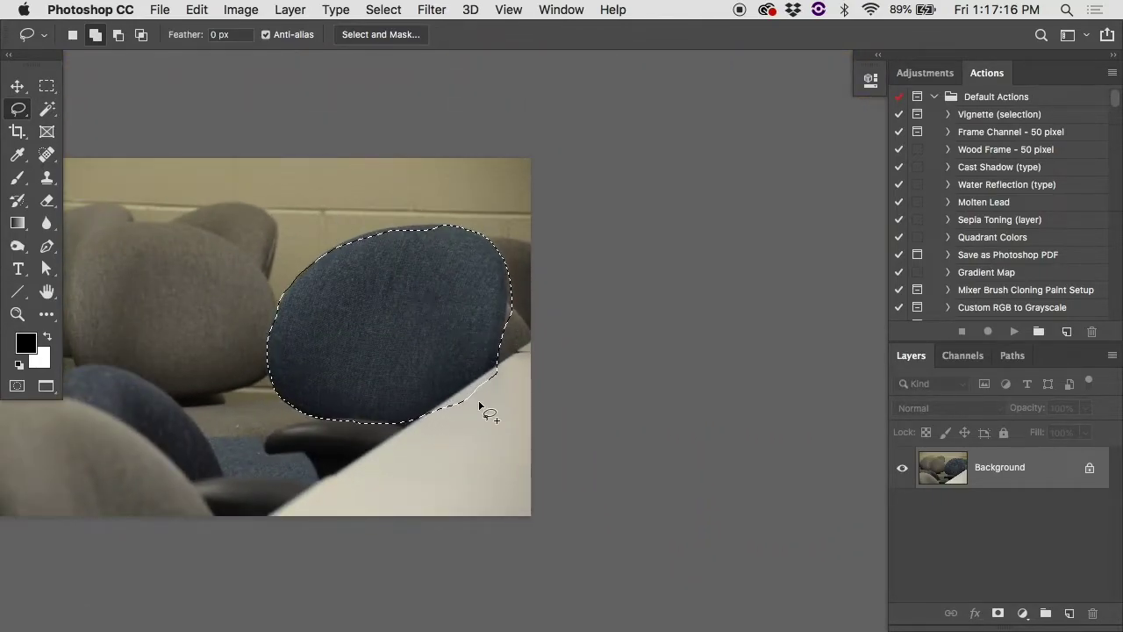
{"action": "left_click", "coordinate": [18, 109]}
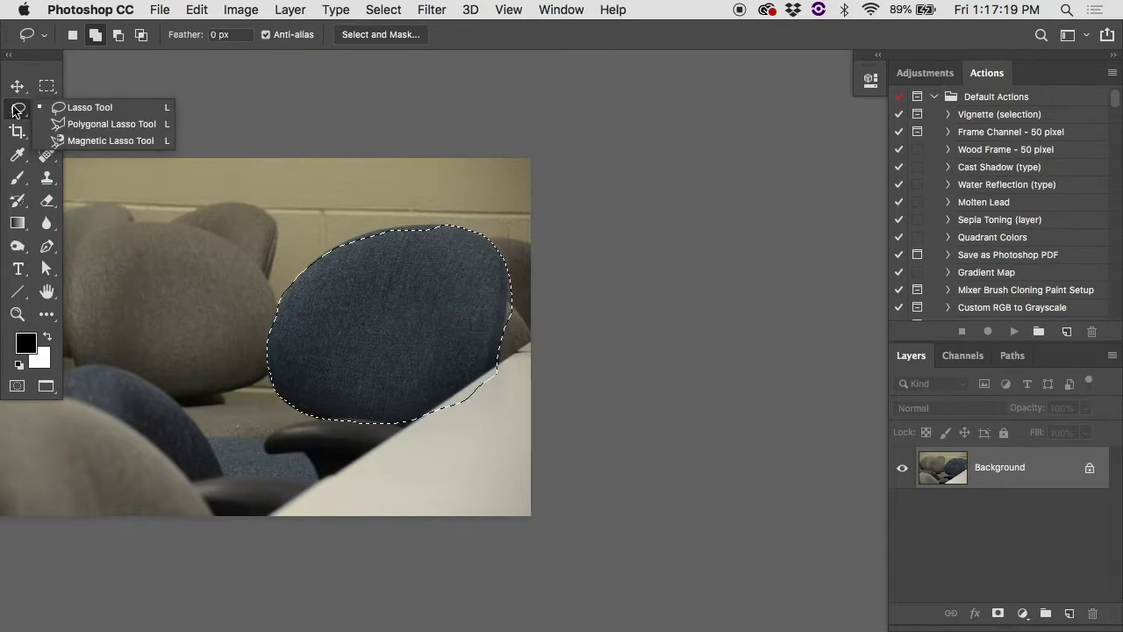
{"action": "left_click", "coordinate": [100, 125]}
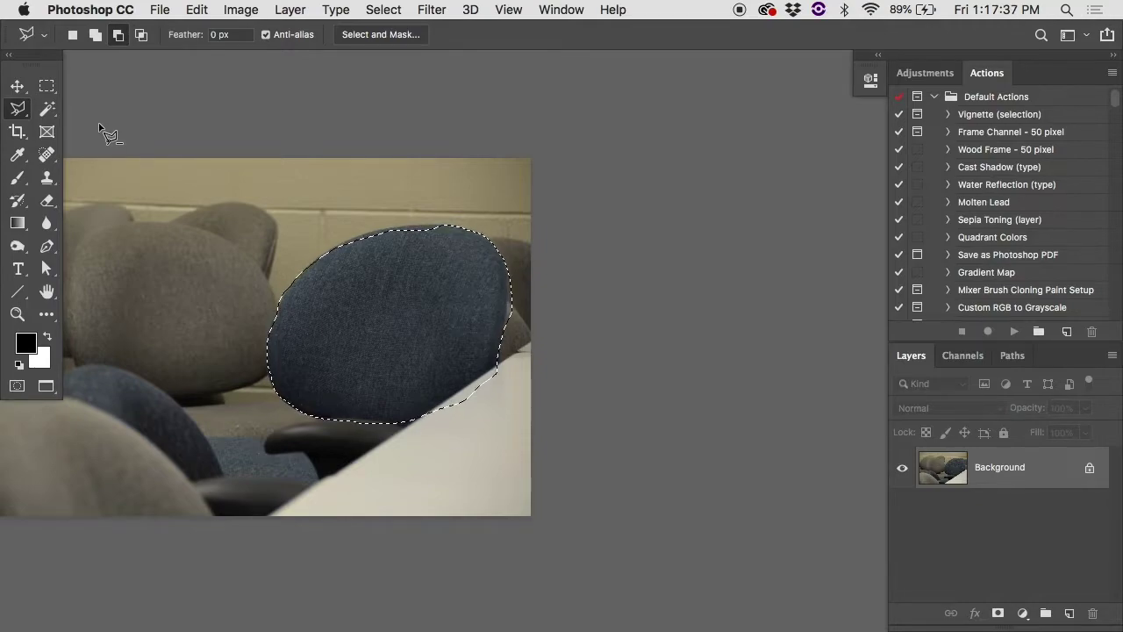
{"action": "left_click", "coordinate": [334, 293], "text": "super"}
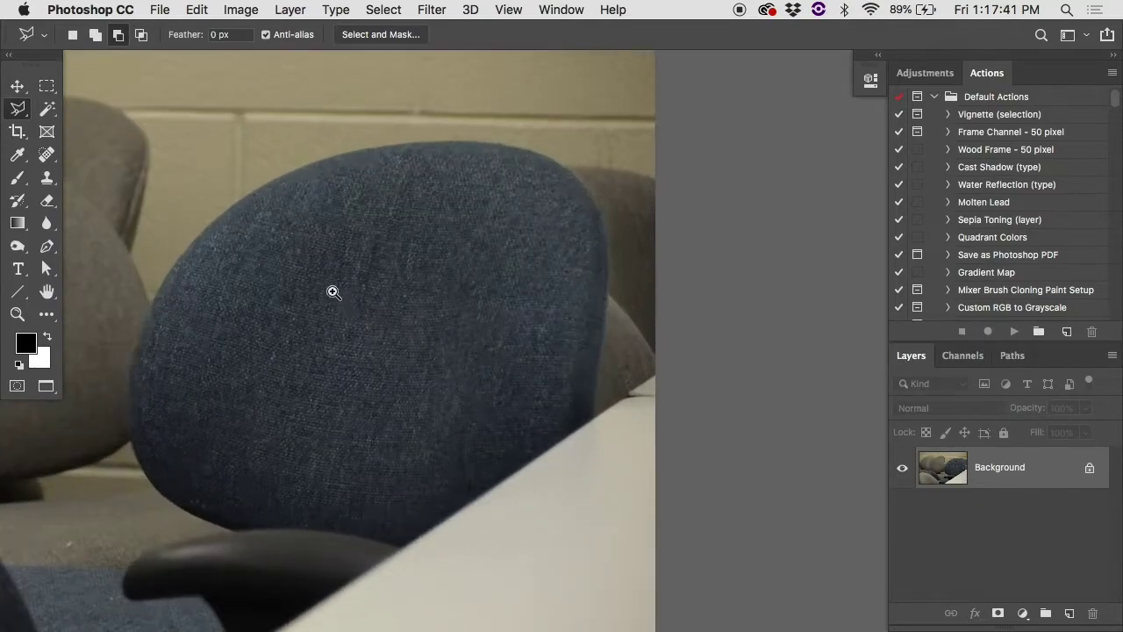
{"action": "scroll", "coordinate": [334, 293], "scroll_direction": "down", "scroll_amount": 5}
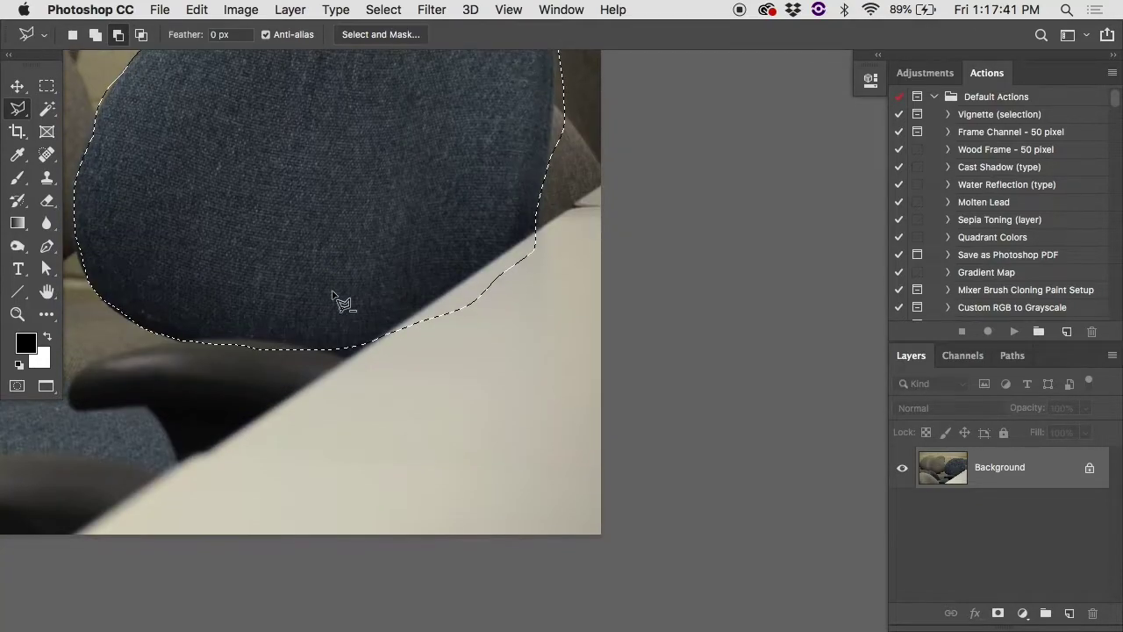
{"action": "left_click", "coordinate": [540, 236]}
{"action": "left_click", "coordinate": [538, 228]}
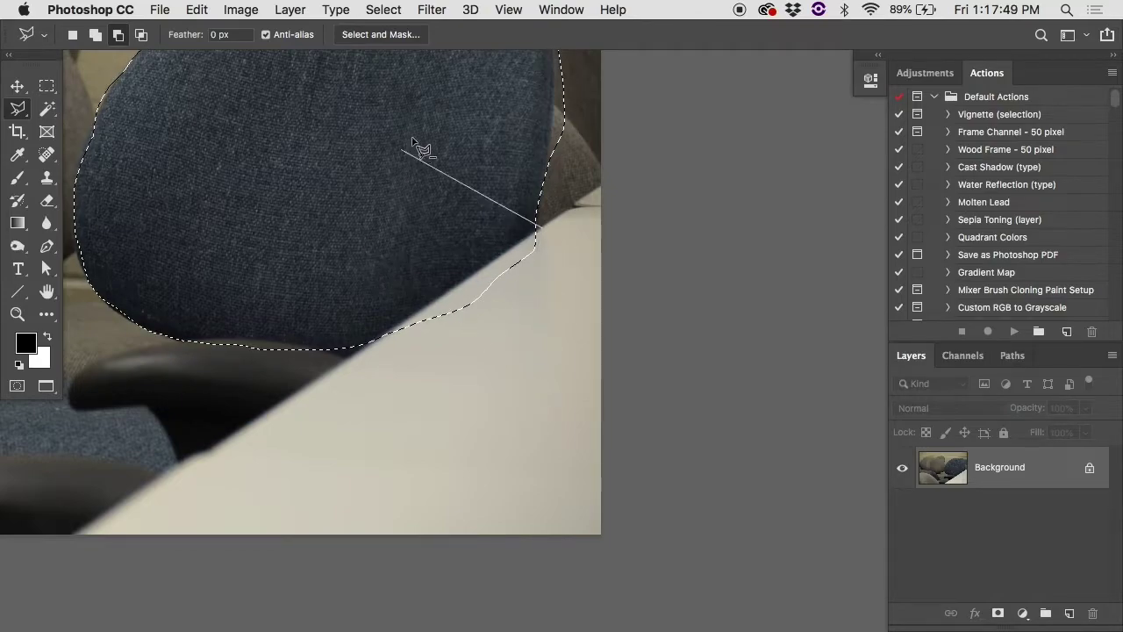
Place several trial polygon points across the white tabletop and remove them back to the starting corner.
{"action": "double_click", "coordinate": [579, 210]}
{"action": "left_click", "coordinate": [575, 290]}
{"action": "left_click", "coordinate": [472, 394]}
{"action": "left_click", "coordinate": [375, 436]}
{"action": "left_click", "coordinate": [296, 423]}
{"action": "left_click", "coordinate": [264, 456]}
{"action": "left_click", "coordinate": [264, 484]}
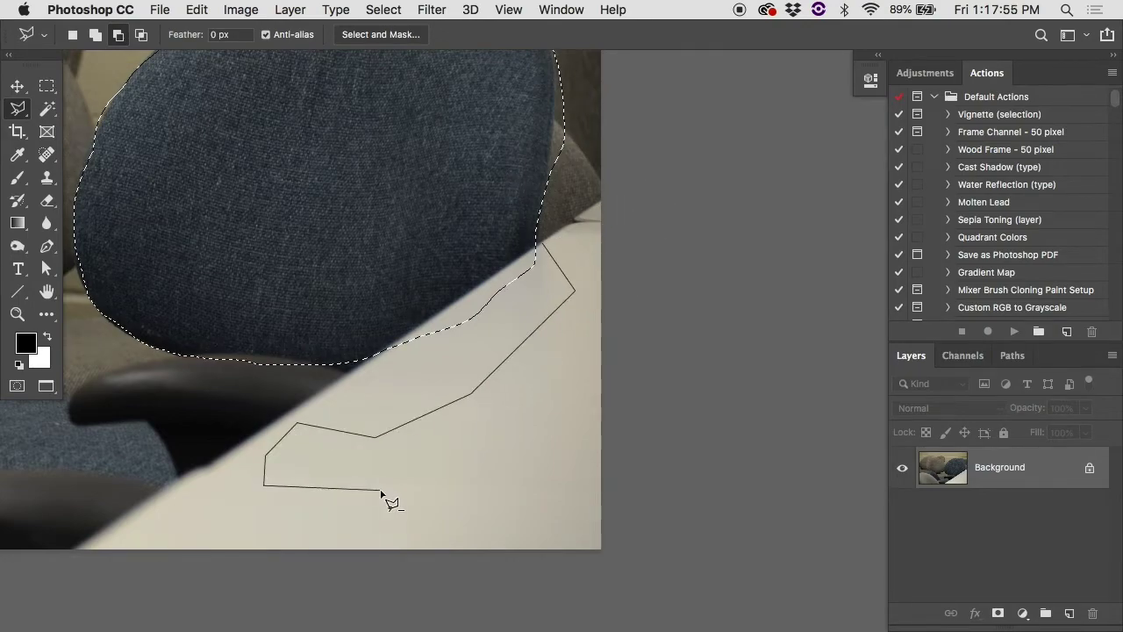
{"action": "key", "text": "BackSpace"}
{"action": "key", "text": "BackSpace"}
{"action": "key", "text": "BackSpace"}
{"action": "key", "text": "BackSpace"}
{"action": "key", "text": "BackSpace"}
{"action": "key", "text": "BackSpace"}
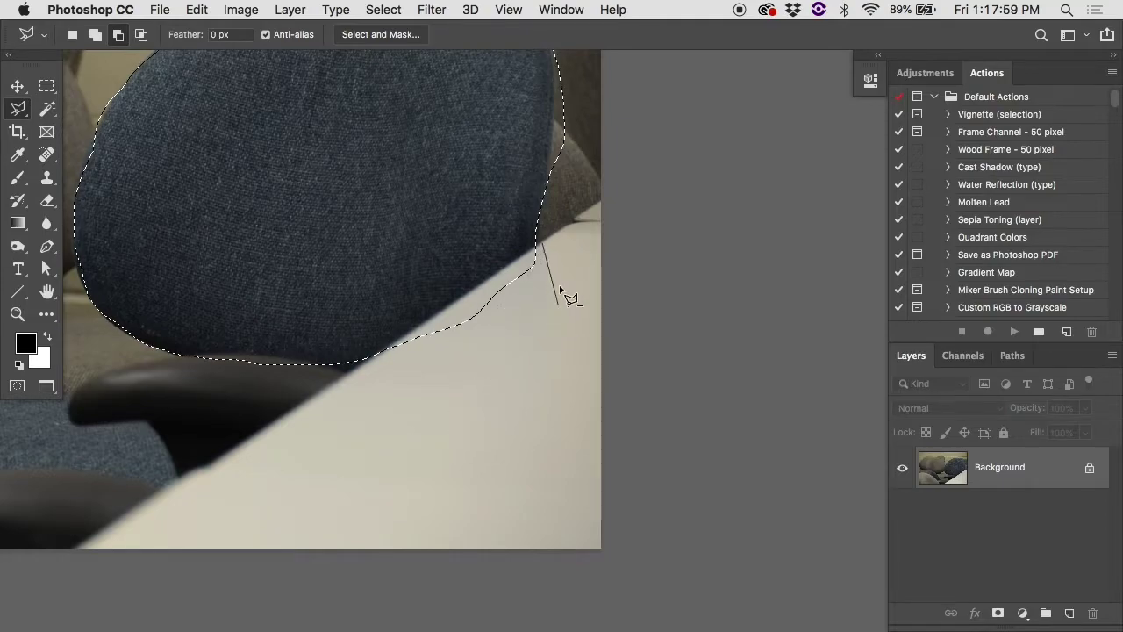
Subtract the white tabletop from the chair selection with a closed polygon whose straight side follows the table edge.
{"action": "left_click", "coordinate": [311, 403]}
{"action": "left_click", "coordinate": [483, 465]}
{"action": "left_click", "coordinate": [606, 332]}
{"action": "left_click", "coordinate": [572, 245]}
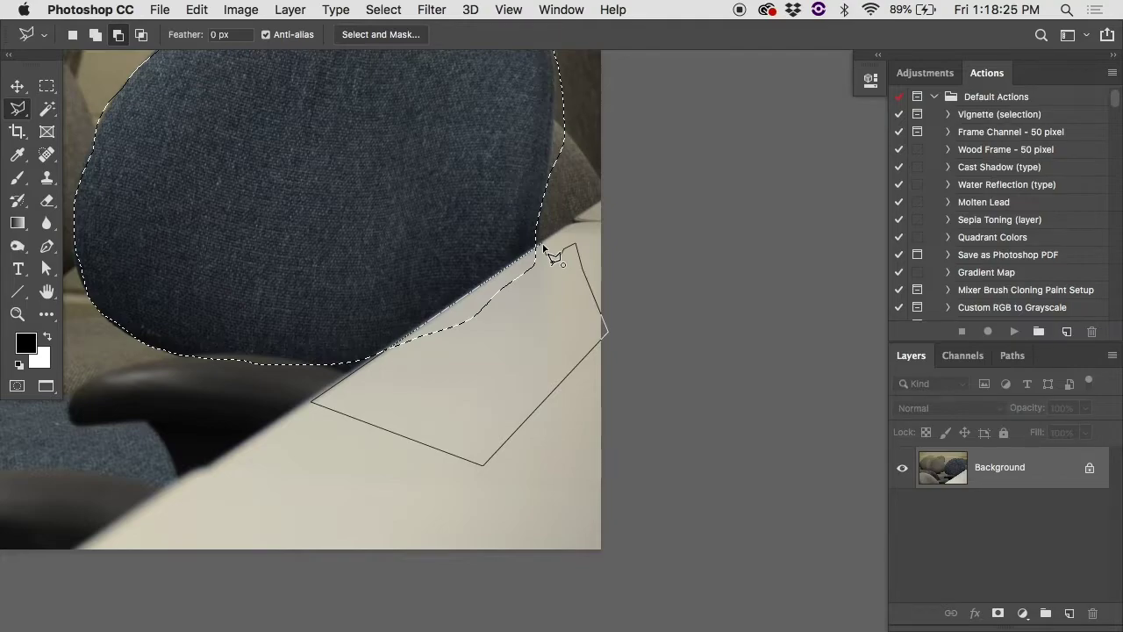
{"action": "left_click", "coordinate": [543, 248]}
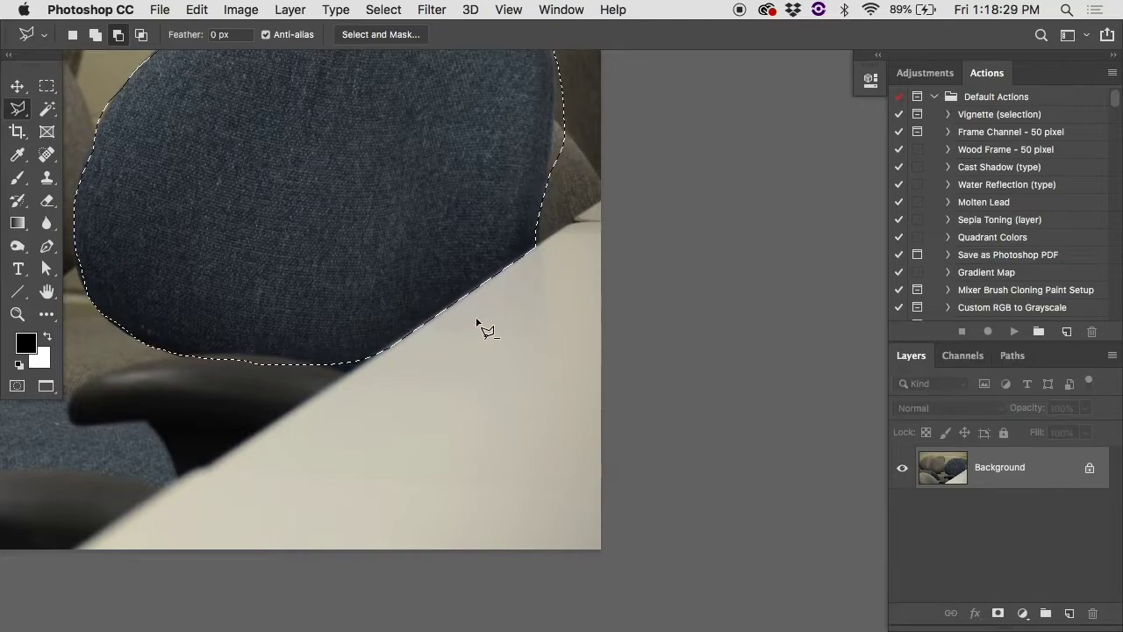
Deselect and draw a new Polygonal Lasso selection along the blue chair's upper edge, with loose crossing segments below, closing it automatically.
{"action": "key", "text": "super+d"}
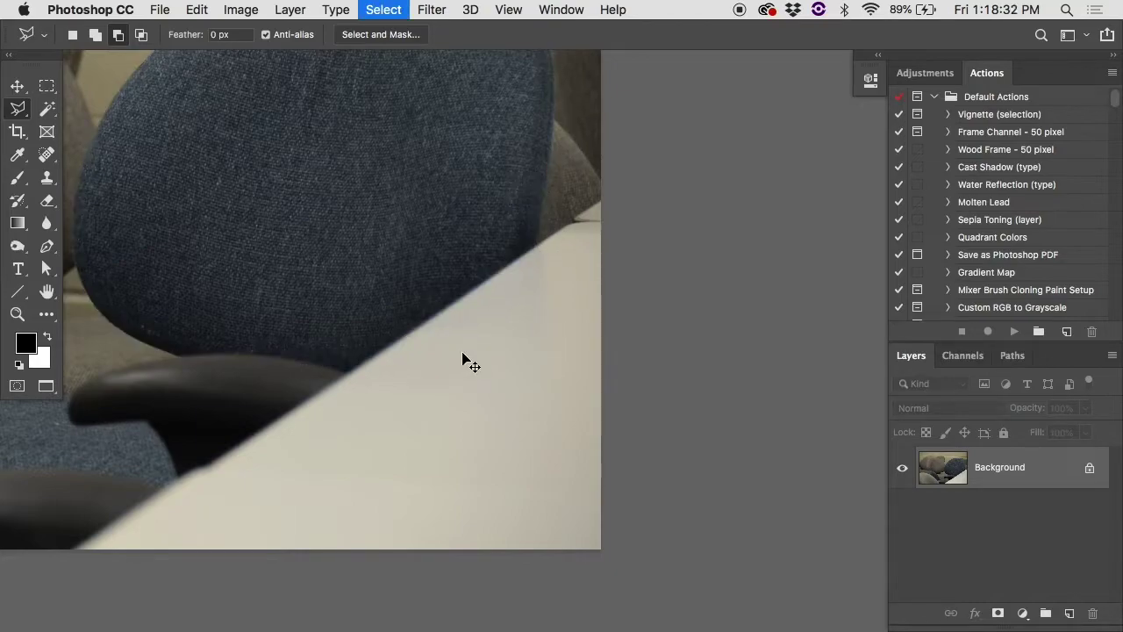
{"action": "left_click", "coordinate": [189, 123], "text": "alt+super"}
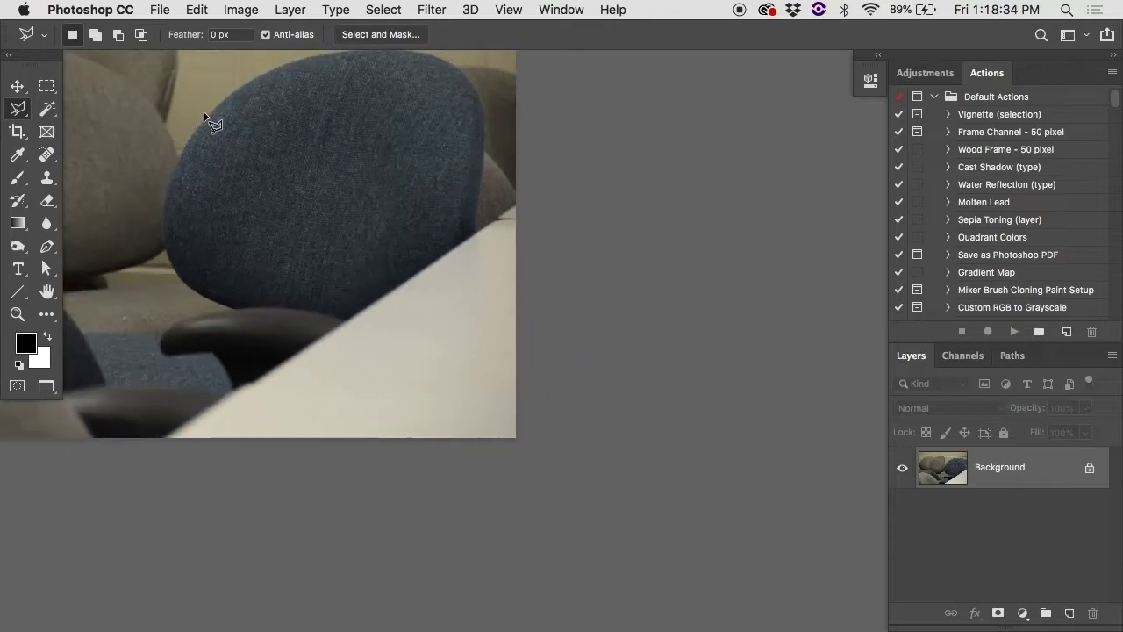
{"action": "left_click", "coordinate": [243, 117], "text": "super"}
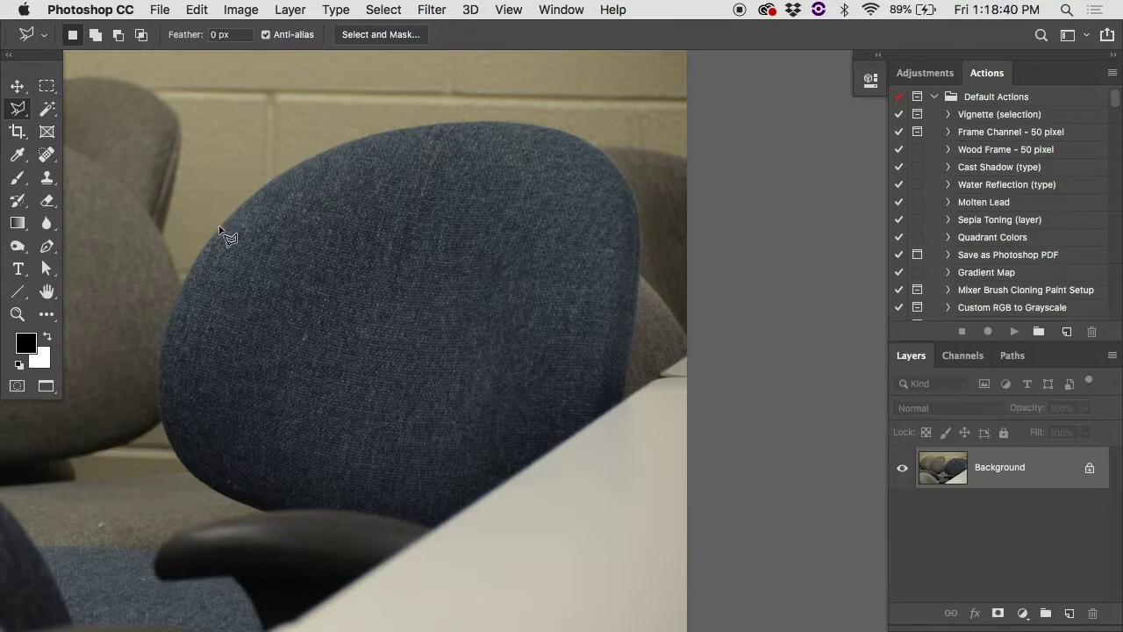
{"action": "left_click", "coordinate": [221, 228]}
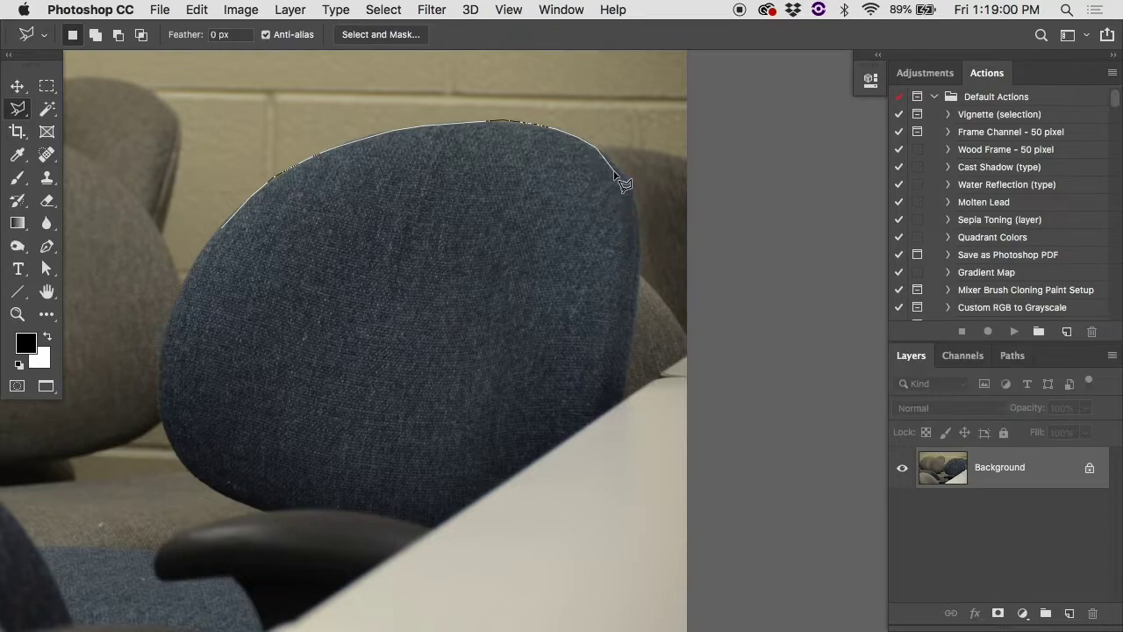
{"action": "left_click", "coordinate": [664, 186]}
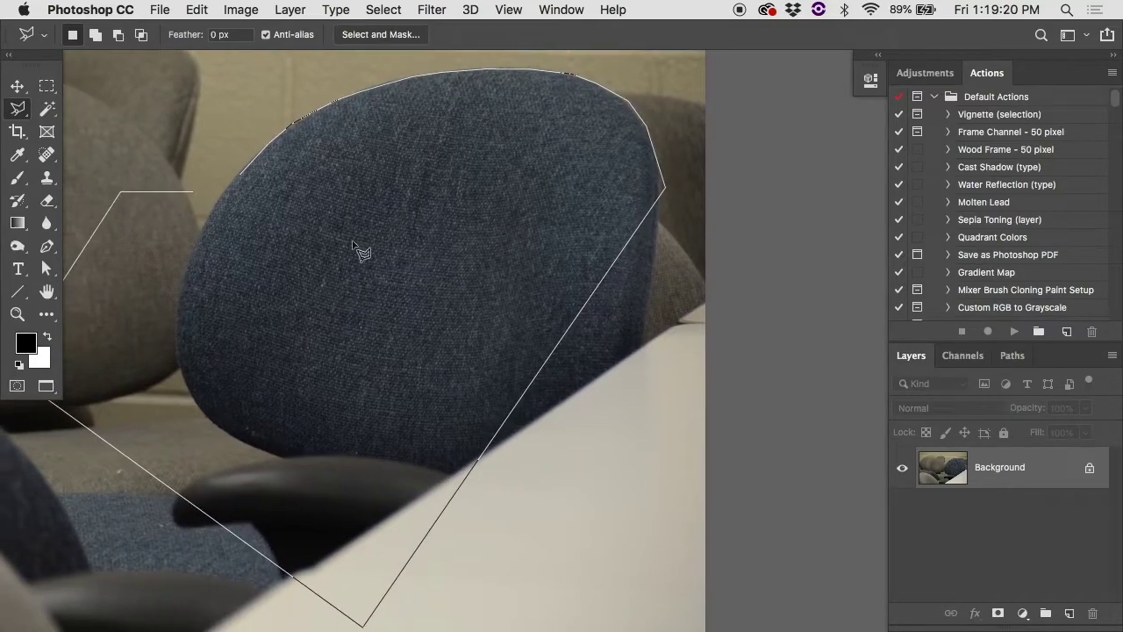
{"action": "left_click", "coordinate": [680, 479]}
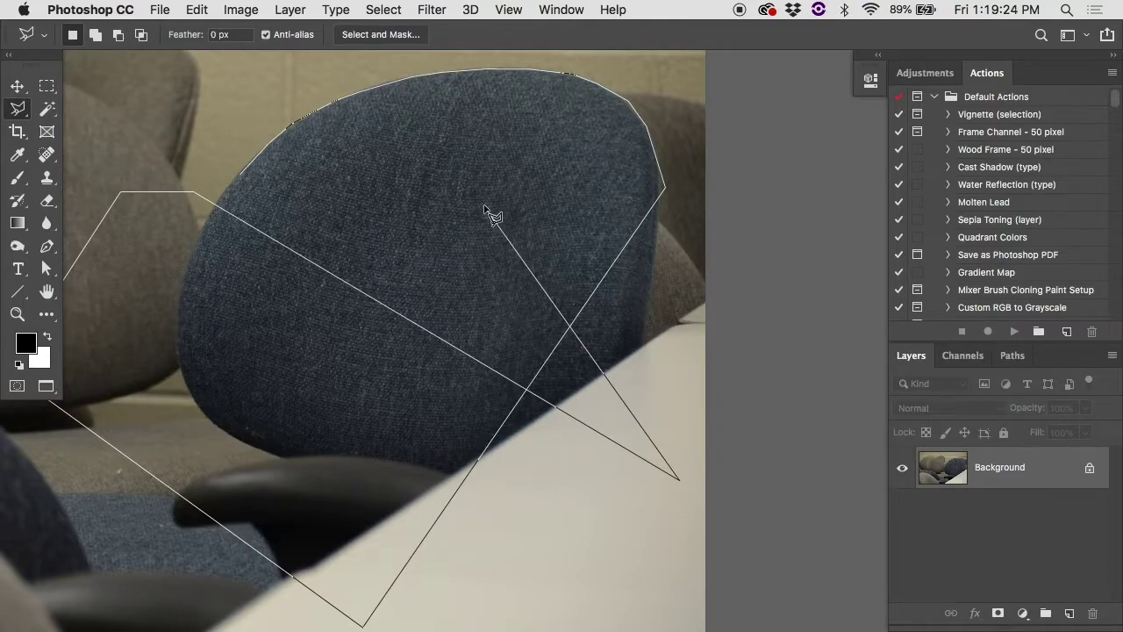
{"action": "double_click", "coordinate": [484, 209]}
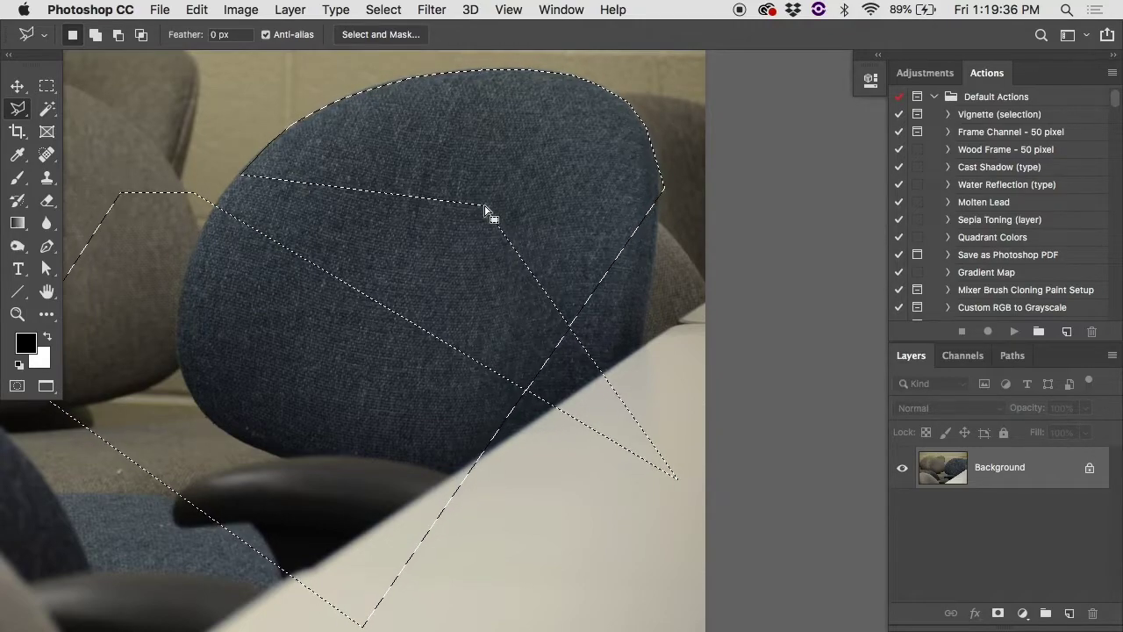
Deselect the polygonal selection and close the chair photo without saving.
{"action": "key", "text": "super+d"}
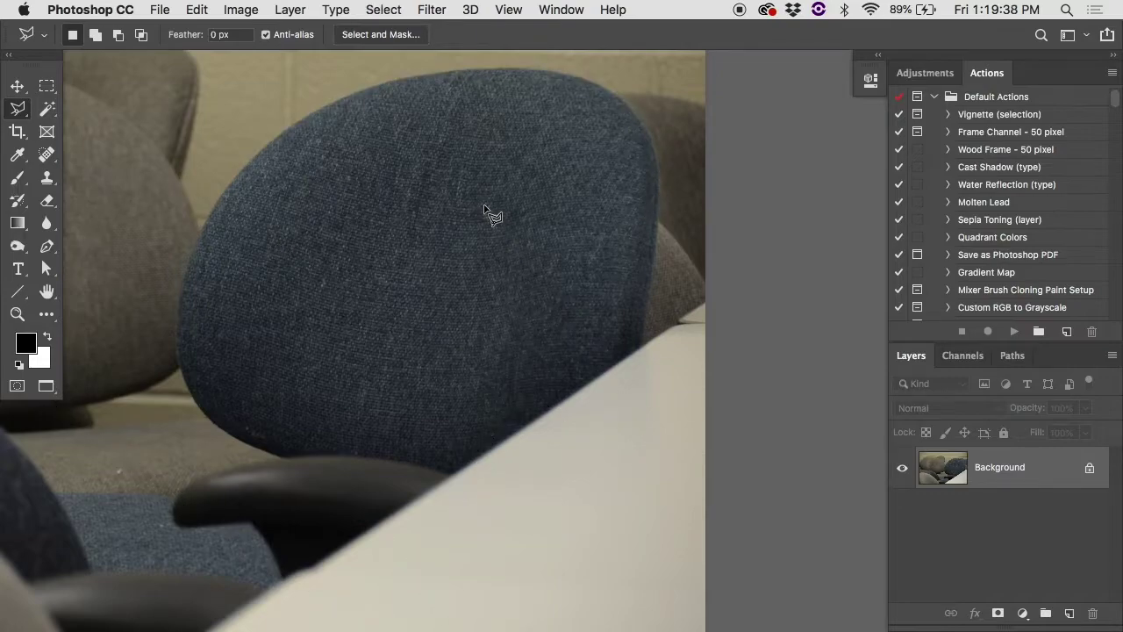
{"action": "key", "text": "super+w"}
{"action": "key", "text": "super+d"}
Switch to Finder and open the airplane photo DSC_0034.jpg from the Selections folder in FOTO119 Week 4.
{"action": "left_click", "coordinate": [637, 154]}
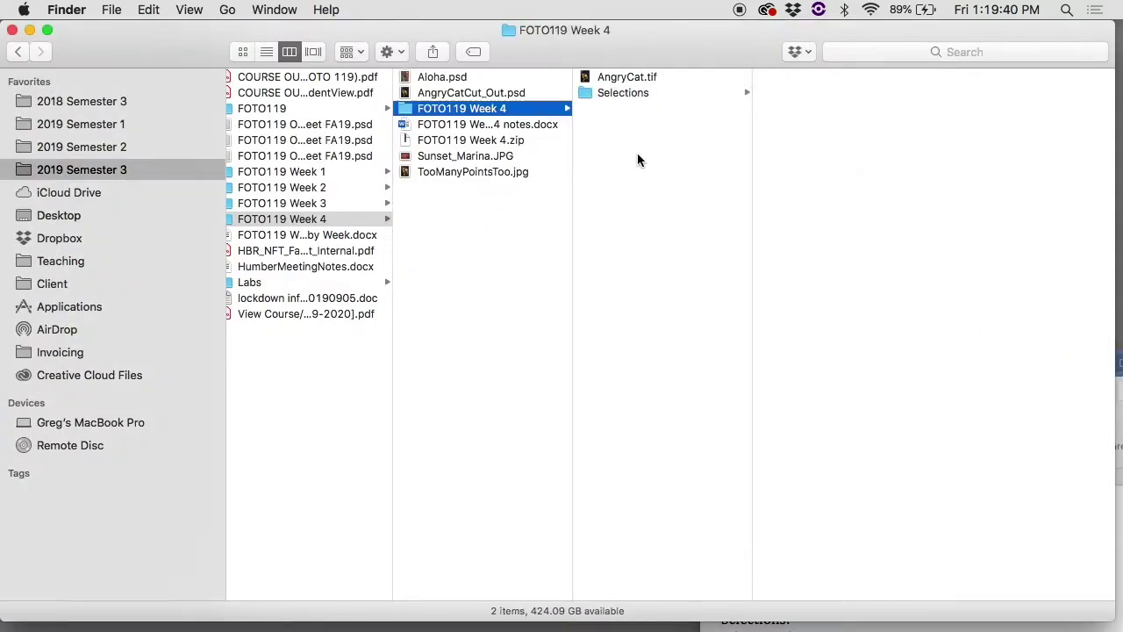
{"action": "left_click", "coordinate": [623, 92]}
{"action": "left_click", "coordinate": [812, 92]}
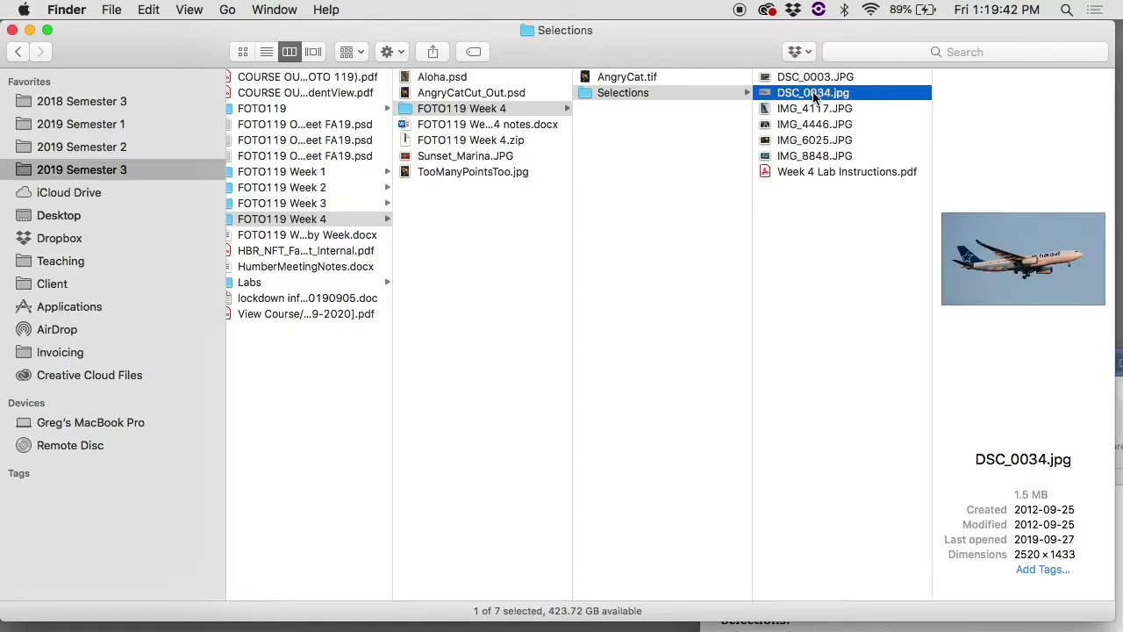
{"action": "double_click", "coordinate": [812, 92]}
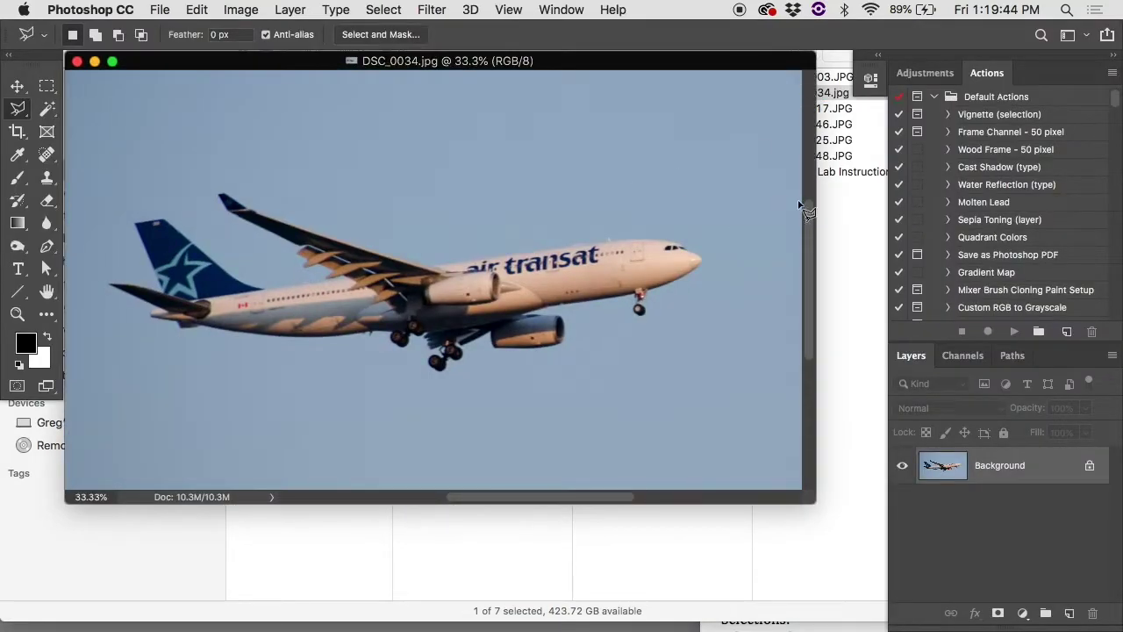
Switch to Finder and return to the airplane photo by reopening DSC_0034.jpg from the Selections folder.
{"action": "left_click", "coordinate": [831, 194]}
{"action": "left_click", "coordinate": [819, 107]}
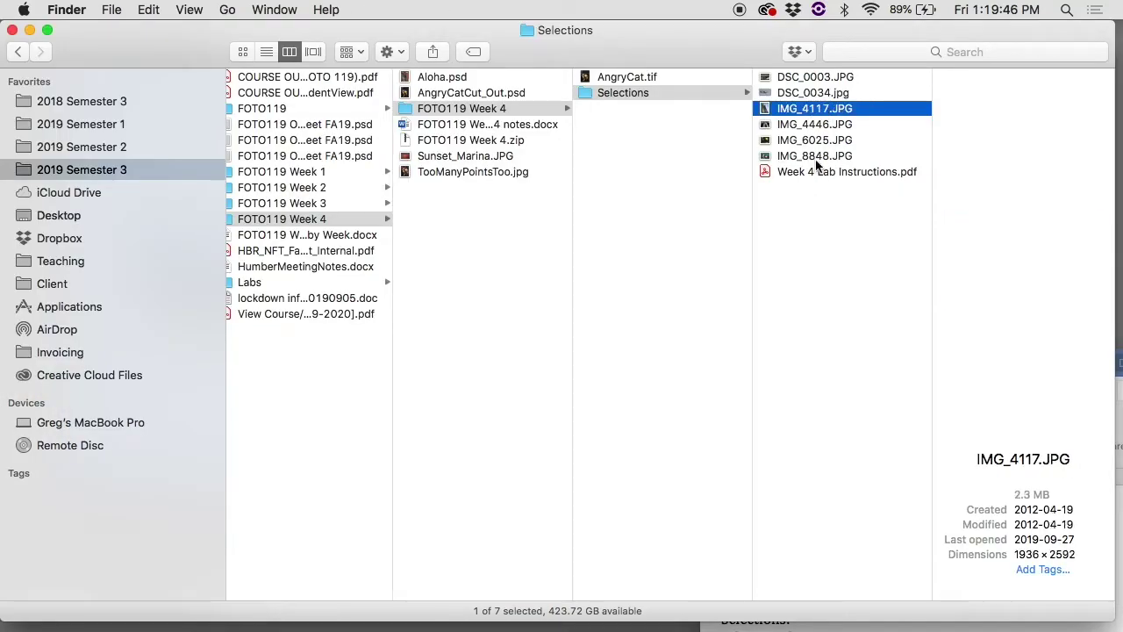
{"action": "double_click", "coordinate": [799, 93]}
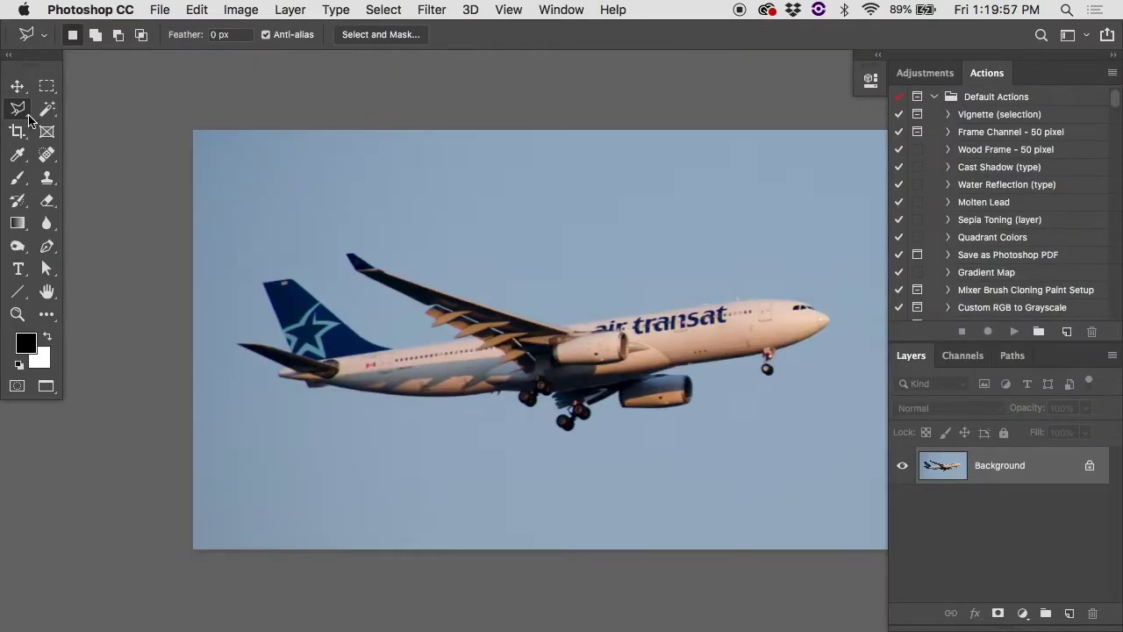
Activate the Magnetic Lasso Tool for the airplane's tail and wing area and set its frequency to 55.
{"action": "left_click", "coordinate": [19, 107]}
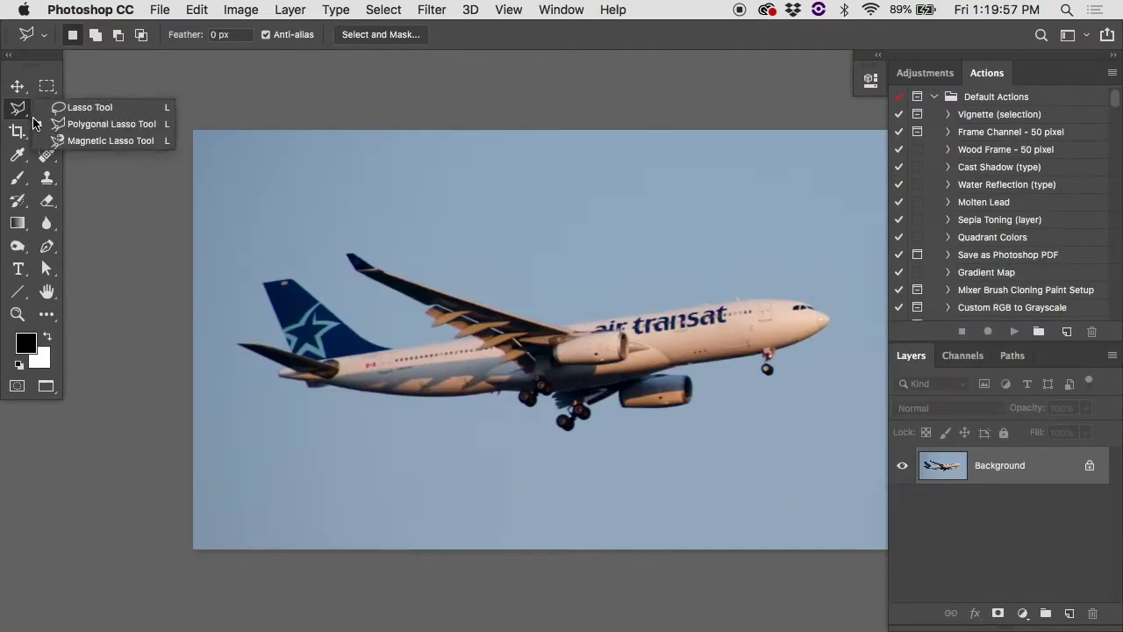
{"action": "left_click", "coordinate": [92, 141]}
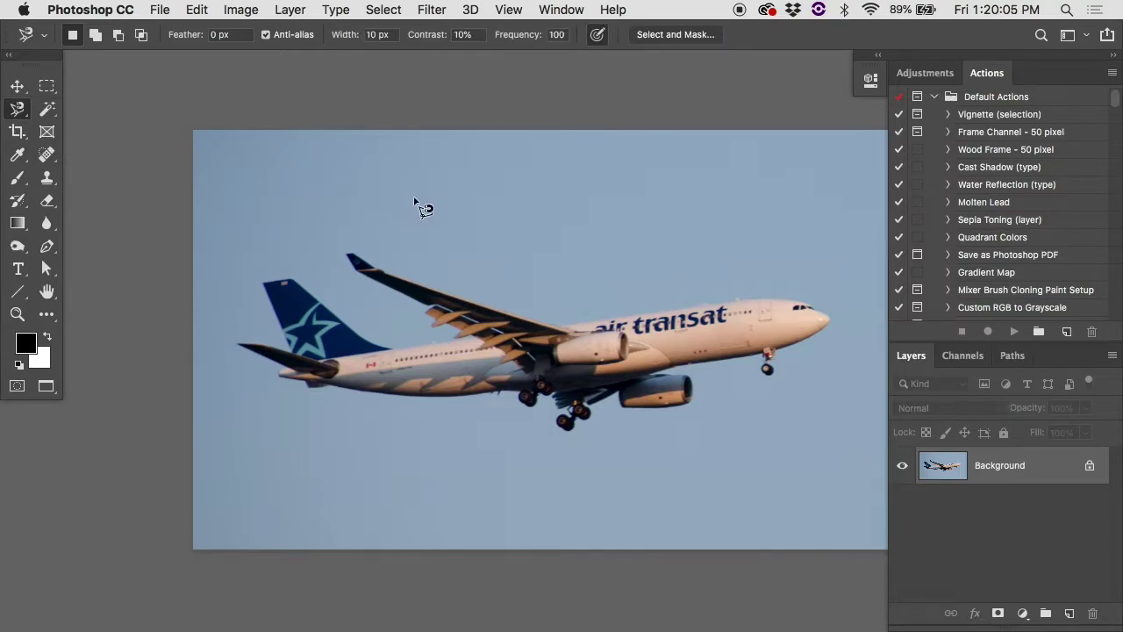
{"action": "key", "text": "super+equal"}
{"action": "key", "text": "super+equal"}
{"action": "scroll", "coordinate": [418, 204], "scroll_direction": "left", "scroll_amount": 3}
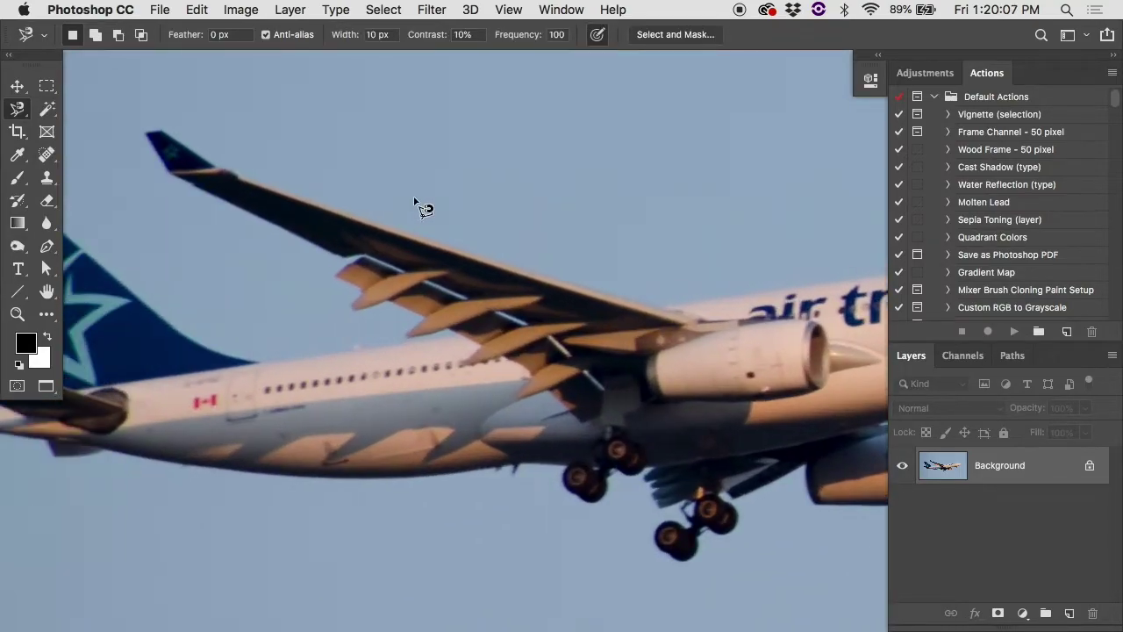
{"action": "scroll", "coordinate": [418, 204], "scroll_direction": "left", "scroll_amount": 1}
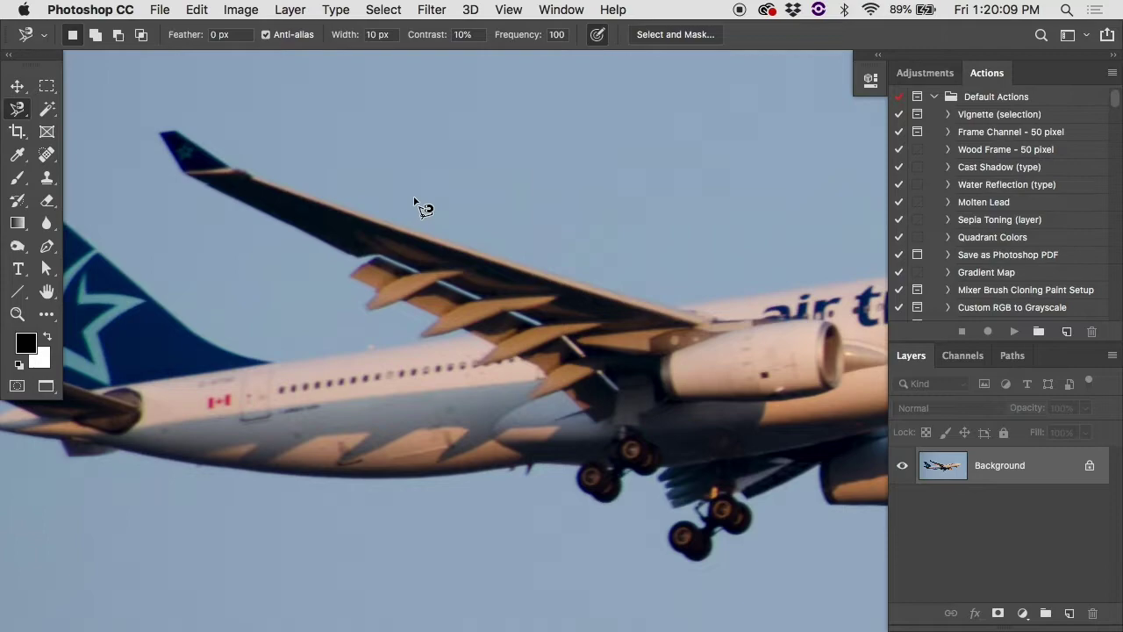
{"action": "scroll", "coordinate": [419, 204], "scroll_direction": "up", "scroll_amount": 3}
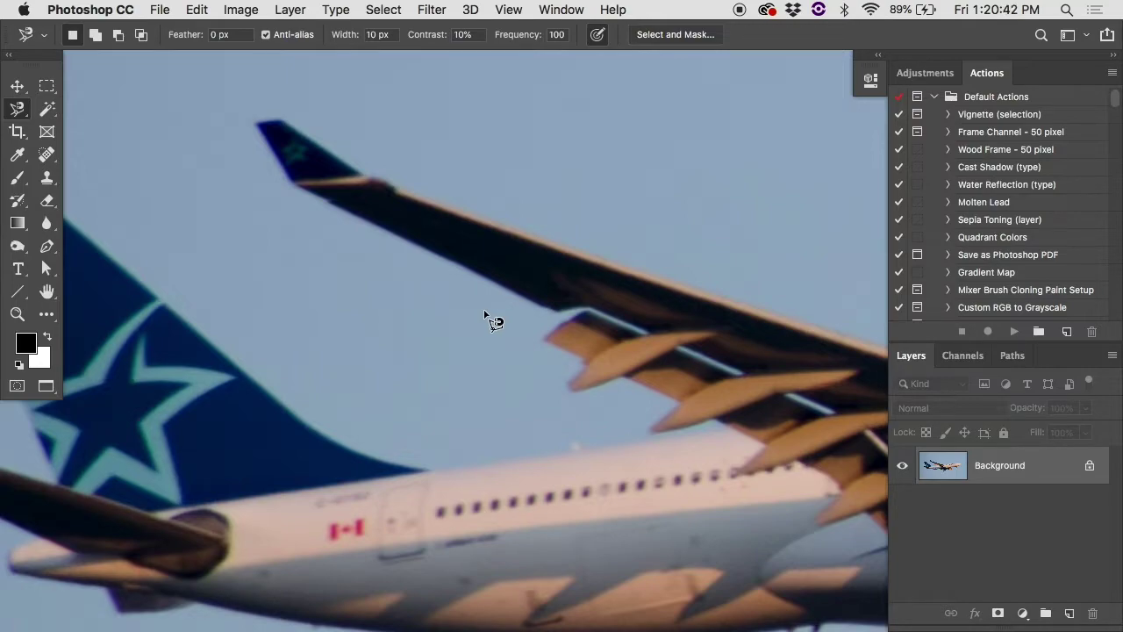
{"action": "left_click_drag", "start_coordinate": [522, 40], "coordinate": [465, 42]}
{"action": "type", "text": "55"}
{"action": "key", "text": "Return"}
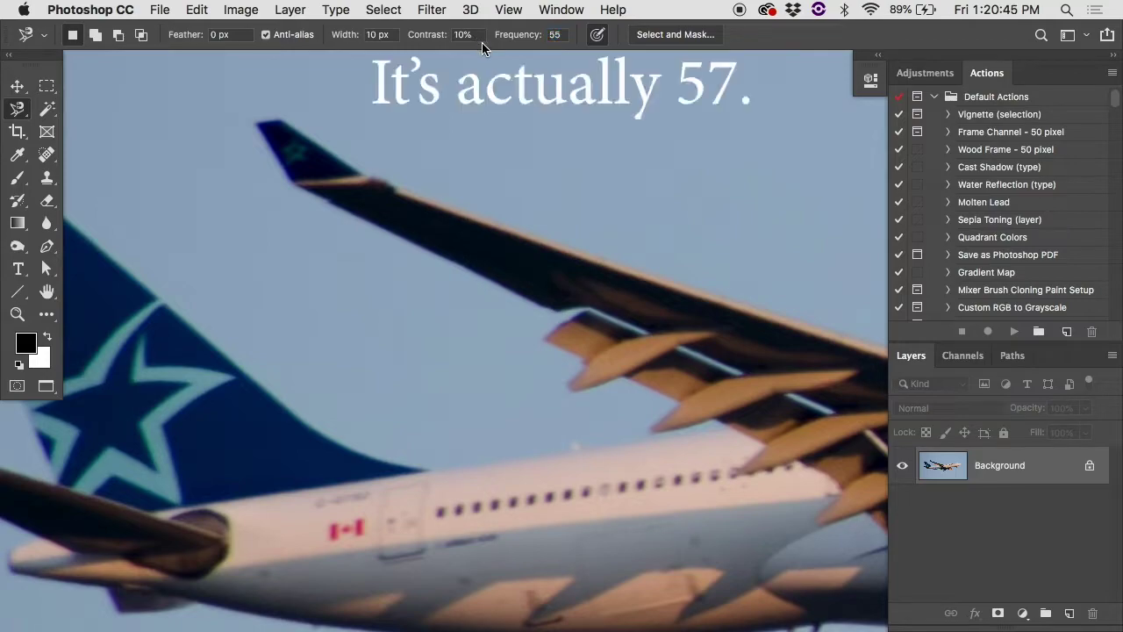
Trace the wing's lower edge, winglet and upper edge with the Magnetic Lasso, stray into the sky, and remove the stray anchor points.
{"action": "left_click", "coordinate": [555, 311]}
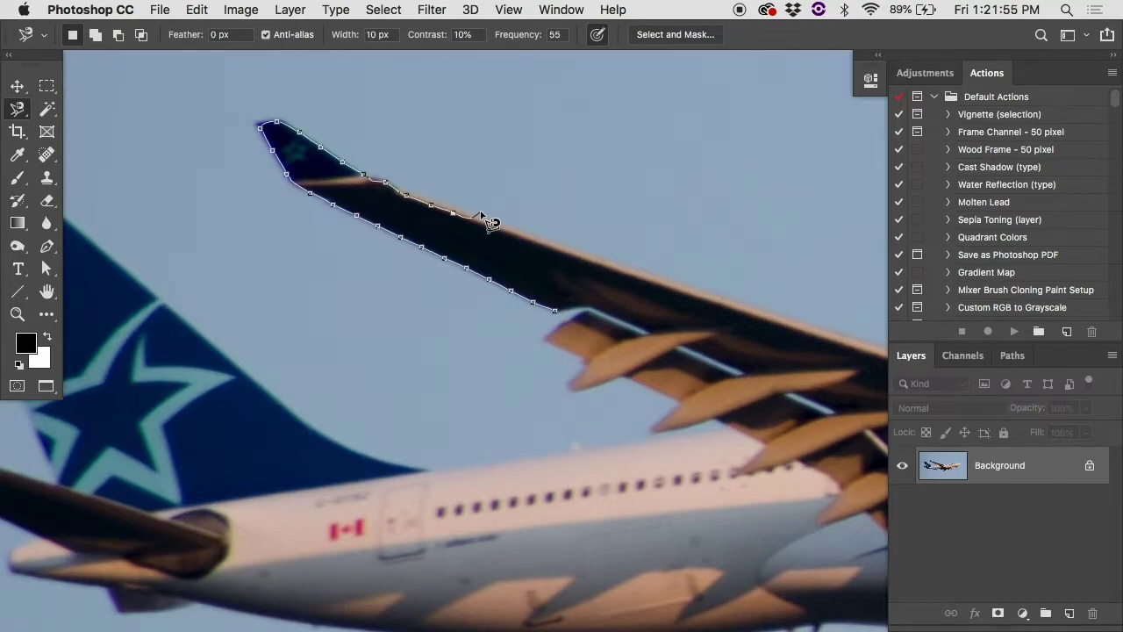
{"action": "mouse_move", "coordinate": [480, 215]}
{"action": "left_mouse_down"}
{"action": "mouse_move", "coordinate": [696, 272]}
{"action": "mouse_move", "coordinate": [777, 188]}
{"action": "mouse_move", "coordinate": [682, 235]}
{"action": "mouse_move", "coordinate": [731, 254]}
{"action": "mouse_move", "coordinate": [719, 281]}
{"action": "mouse_move", "coordinate": [739, 249]}
{"action": "mouse_move", "coordinate": [721, 283]}
{"action": "mouse_move", "coordinate": [735, 248]}
{"action": "left_mouse_up"}
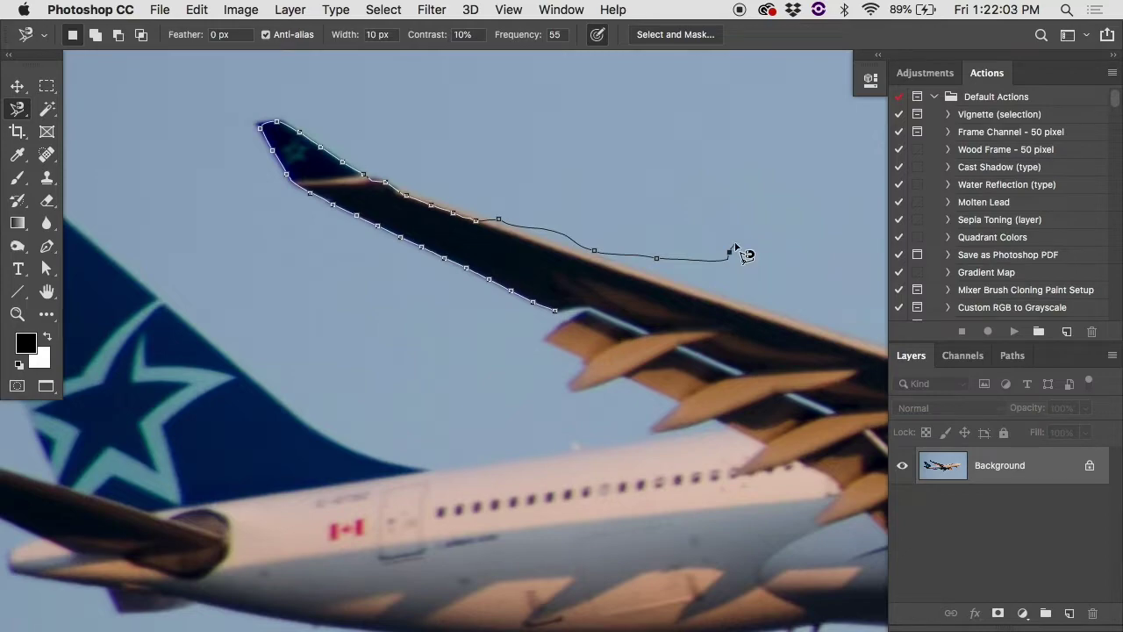
{"action": "key", "text": "BackSpace"}
{"action": "key", "text": "BackSpace"}
{"action": "key", "text": "BackSpace"}
{"action": "key", "text": "BackSpace"}
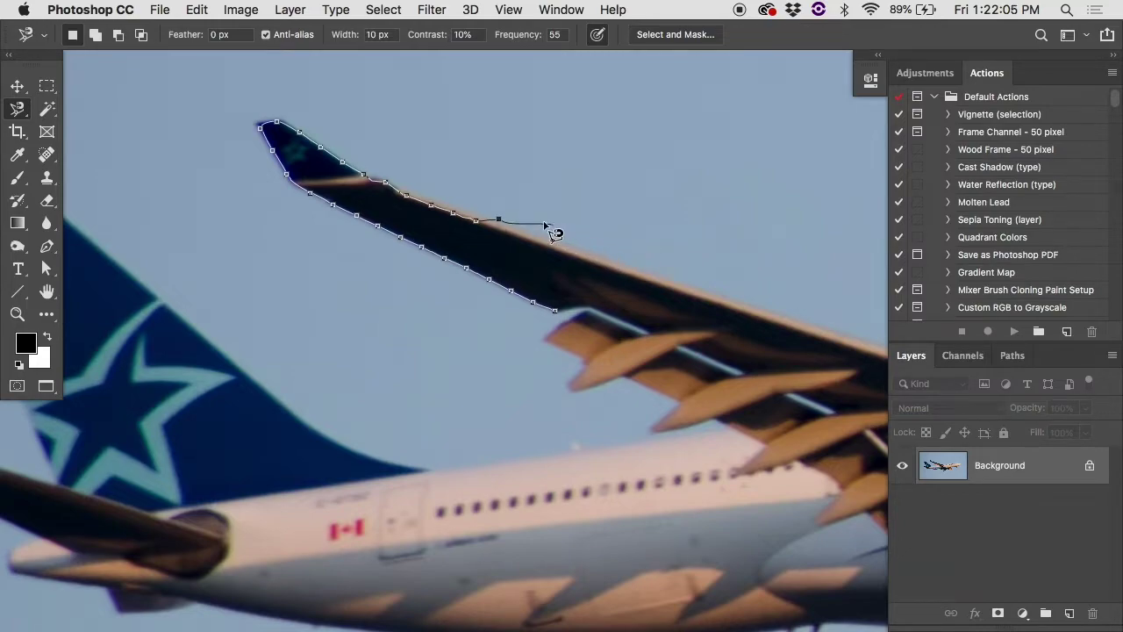
Remove further anchor points back along the wing's upper edge to the winglet and cancel the magnetic lasso path.
{"action": "key", "text": "BackSpace"}
{"action": "key", "text": "BackSpace"}
{"action": "key", "text": "BackSpace"}
{"action": "key", "text": "BackSpace"}
{"action": "key", "text": "BackSpace"}
{"action": "key", "text": "BackSpace"}
{"action": "key", "text": "BackSpace"}
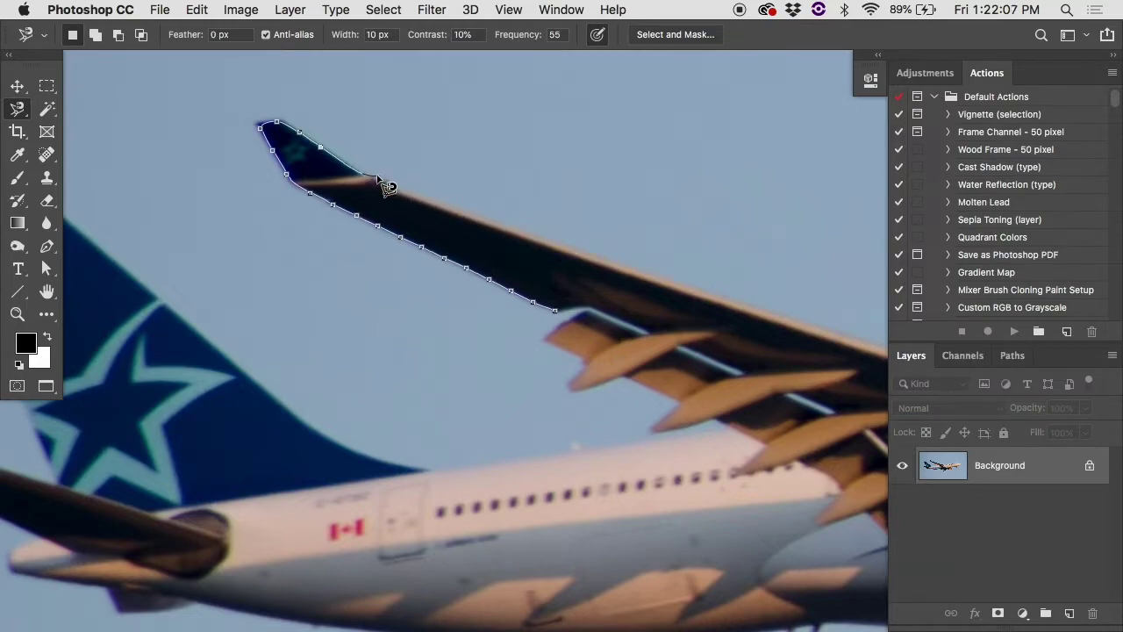
{"action": "key", "text": "Escape"}
Trace the fuselage's upper edge up to the wing flaps with the Magnetic Lasso at frequency 55 and discard the path.
{"action": "left_click", "coordinate": [484, 461]}
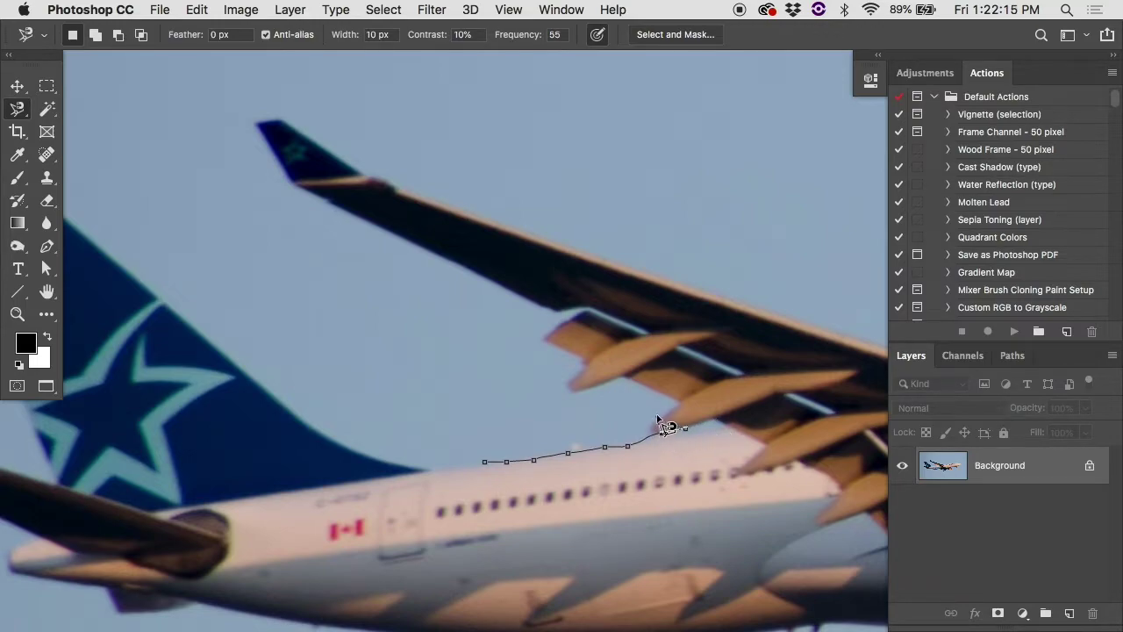
{"action": "key", "text": "Escape"}
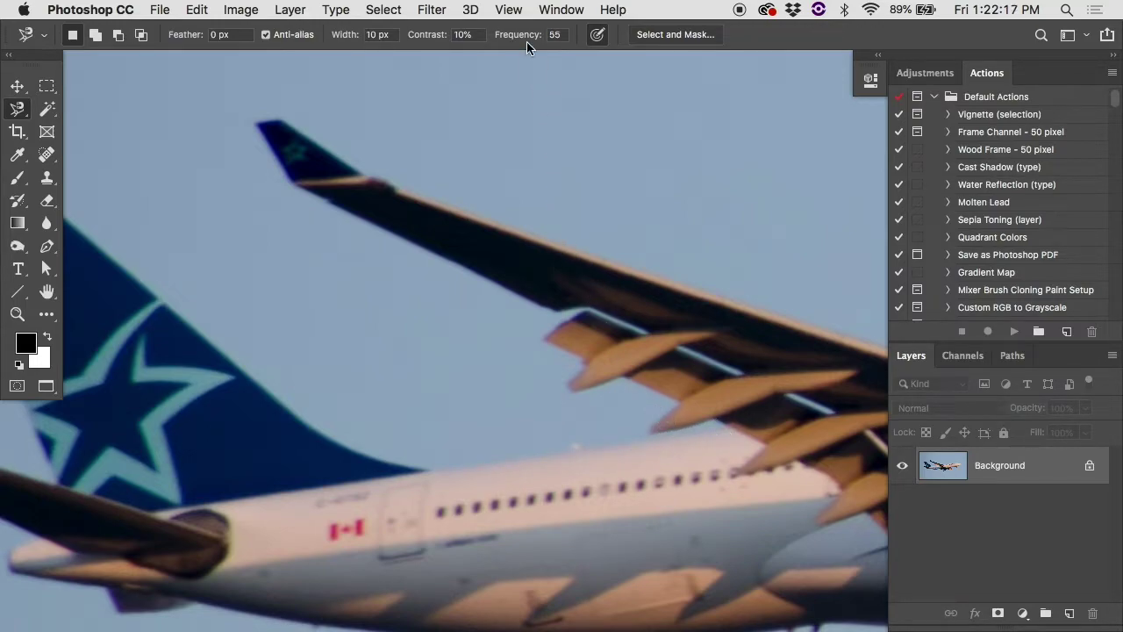
Set the frequency to 0, trace the fuselage's upper edge and wing flaps with manually placed anchors, and cancel the path.
{"action": "left_click_drag", "start_coordinate": [525, 39], "coordinate": [249, 40]}
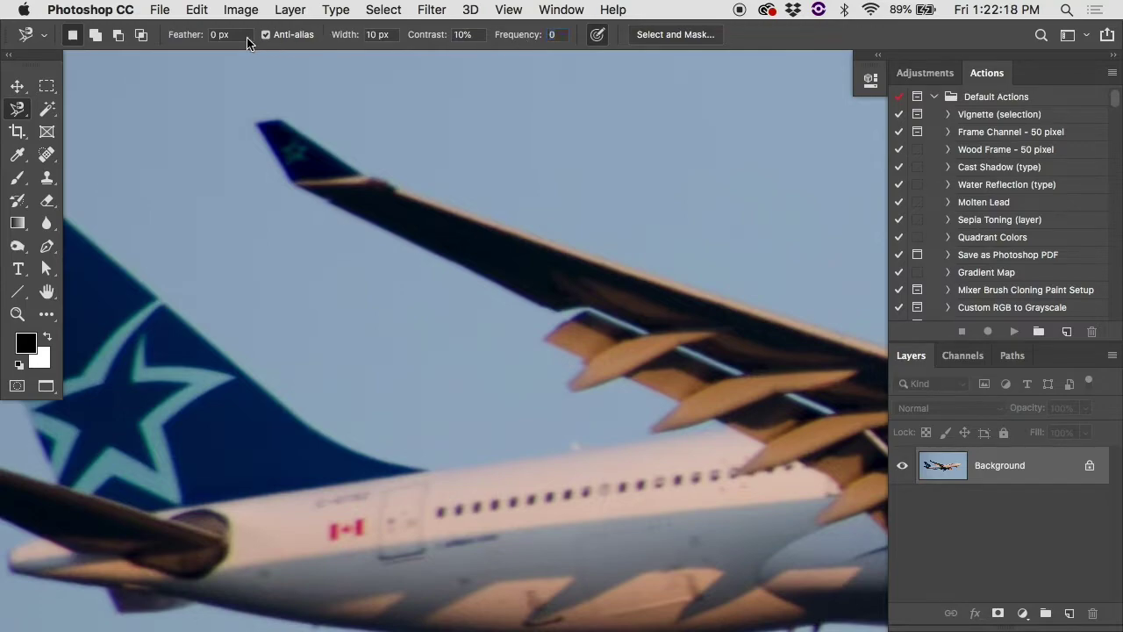
{"action": "left_click", "coordinate": [439, 466]}
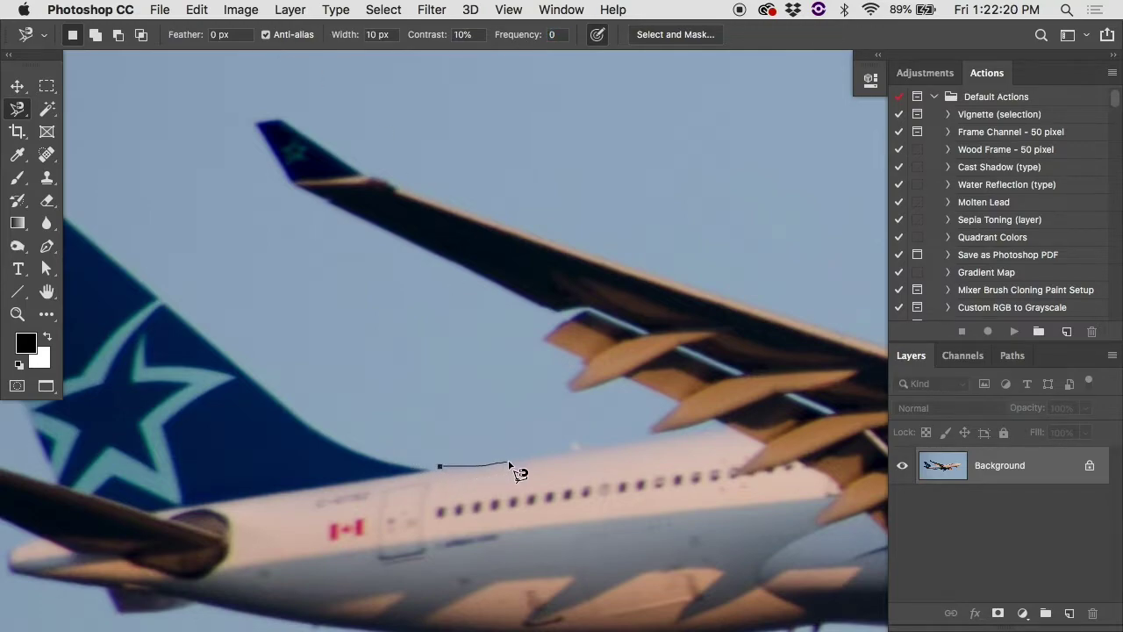
{"action": "left_click", "coordinate": [660, 439]}
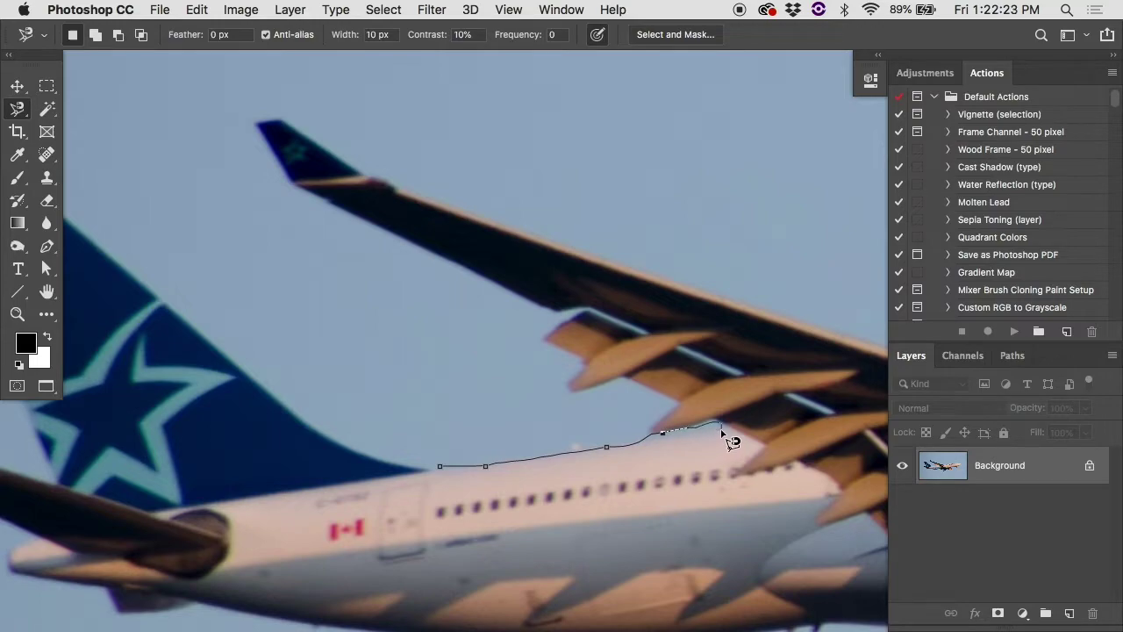
{"action": "left_click", "coordinate": [668, 399]}
{"action": "left_click", "coordinate": [581, 357]}
{"action": "key", "text": "Escape"}
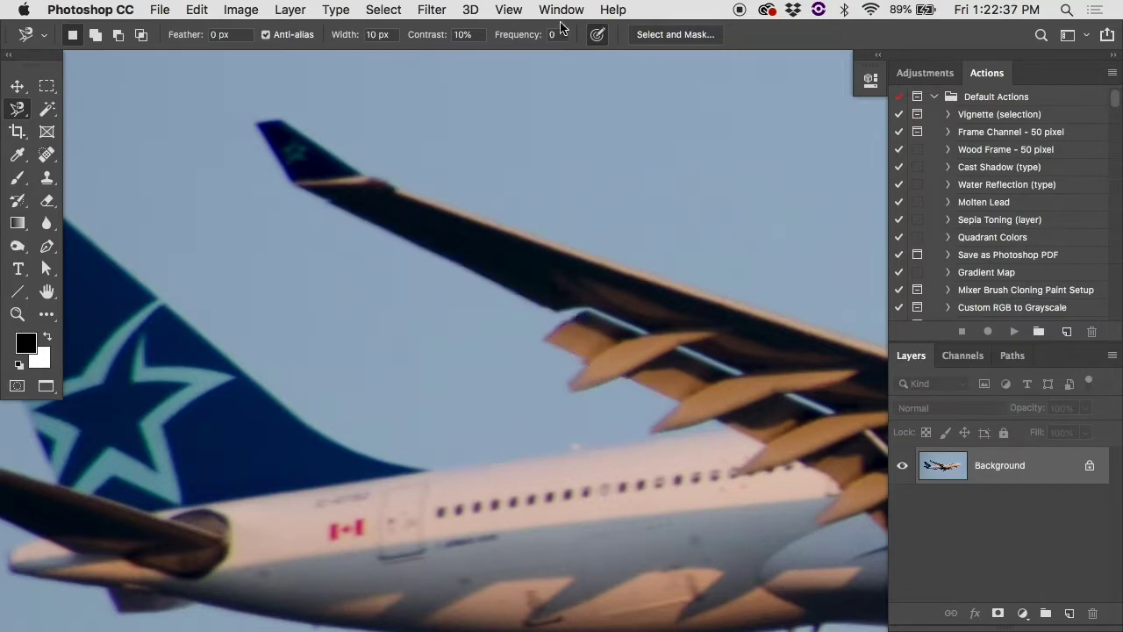
Set the frequency to 100, trace the fuselage top, flaps, wing underside and winglet with the Magnetic Lasso, and discard the path.
{"action": "left_click_drag", "start_coordinate": [513, 40], "coordinate": [795, 33]}
{"action": "left_click", "coordinate": [481, 466]}
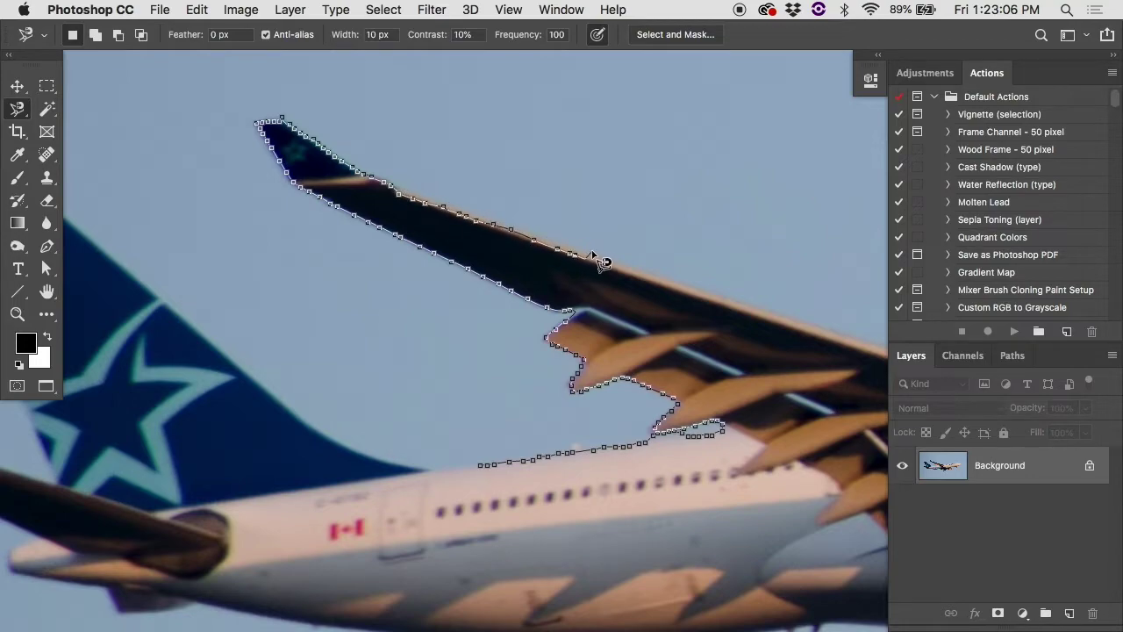
{"action": "key", "text": "BackSpace"}
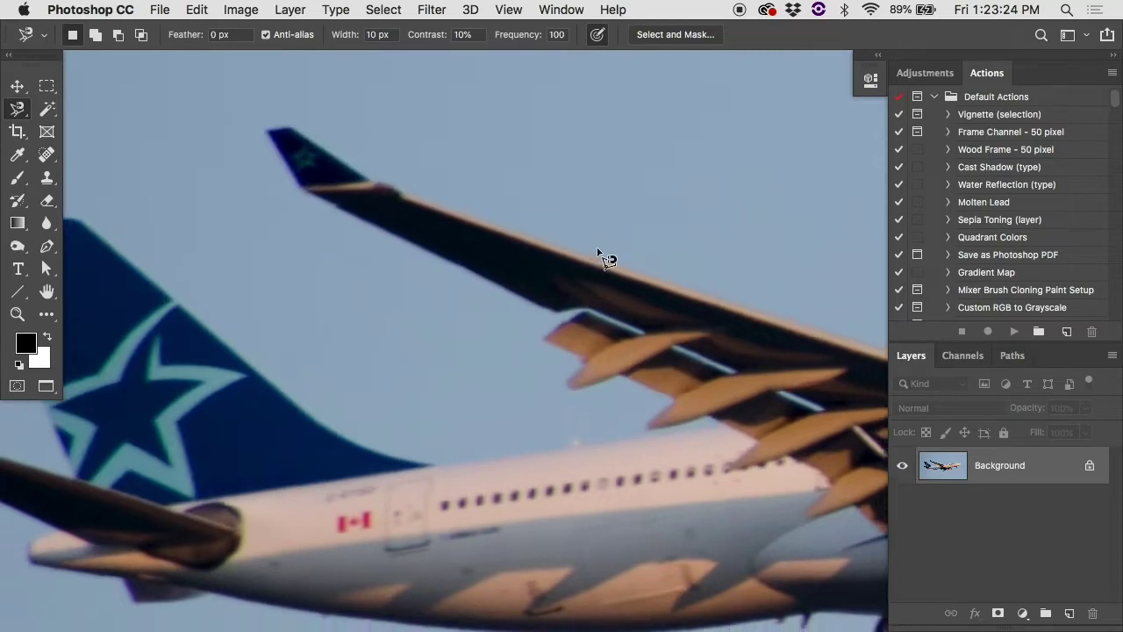
Restore the standard Lasso Tool in the lasso group and activate the Magic Wand Tool.
{"action": "key", "text": "super+minus"}
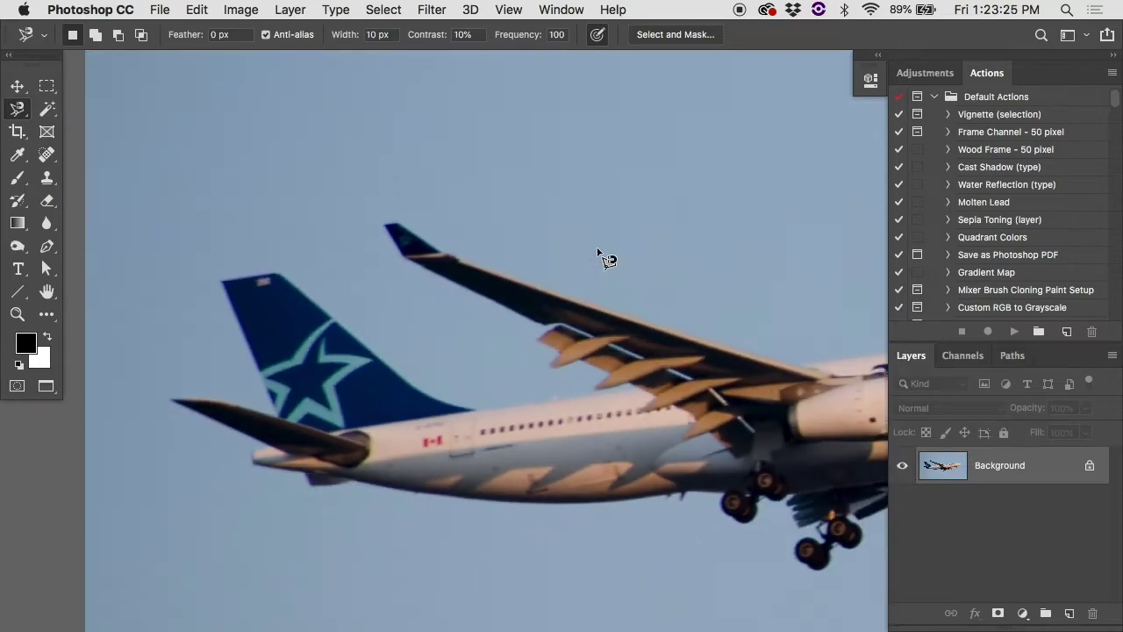
{"action": "scroll", "coordinate": [599, 251], "scroll_direction": "right", "scroll_amount": 8}
{"action": "right_click", "coordinate": [18, 108]}
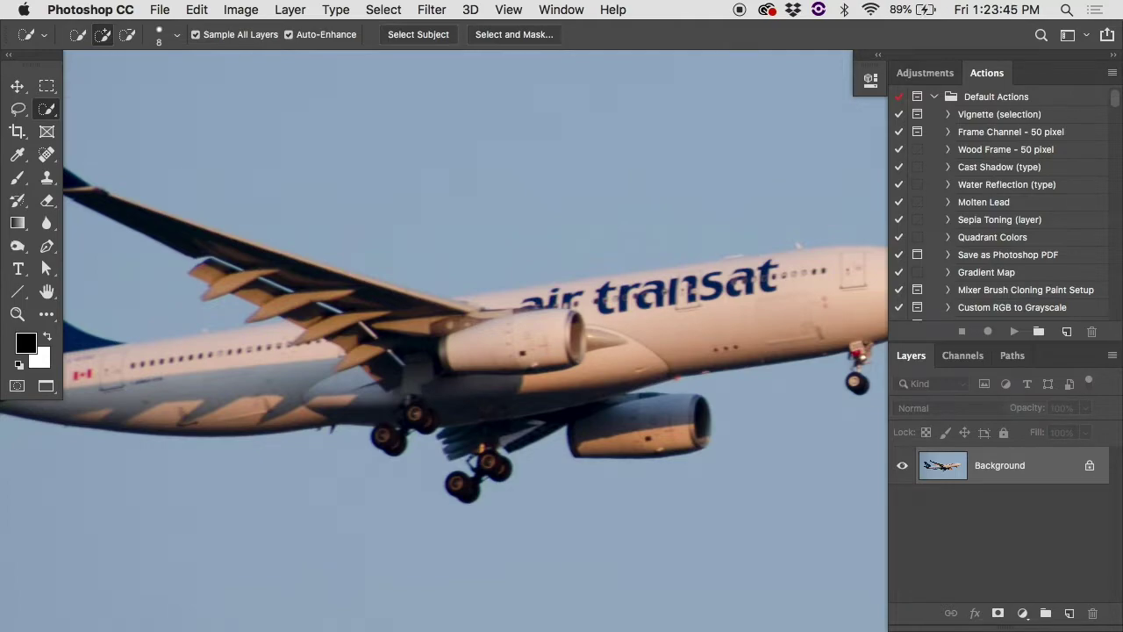
{"action": "right_click", "coordinate": [47, 109]}
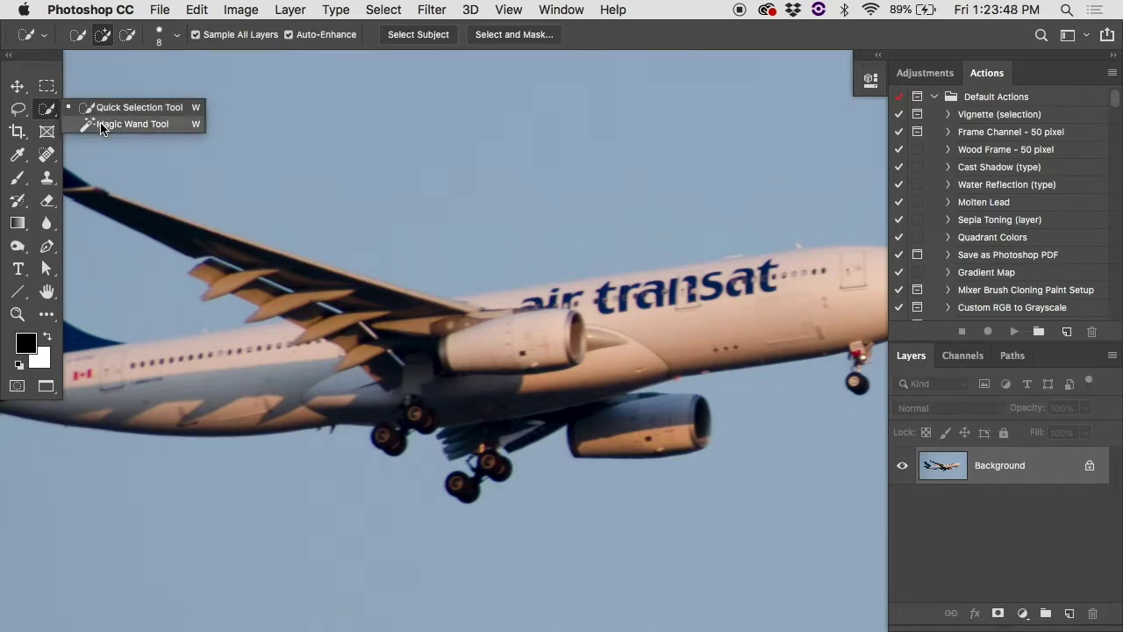
{"action": "left_click", "coordinate": [48, 110]}
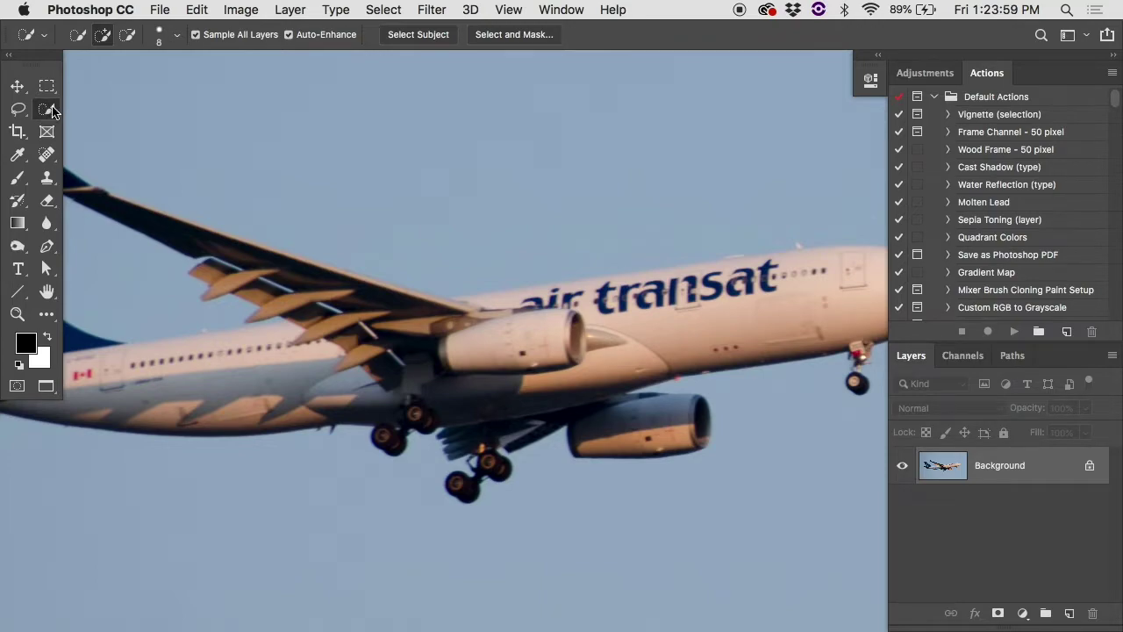
{"action": "right_click", "coordinate": [53, 111]}
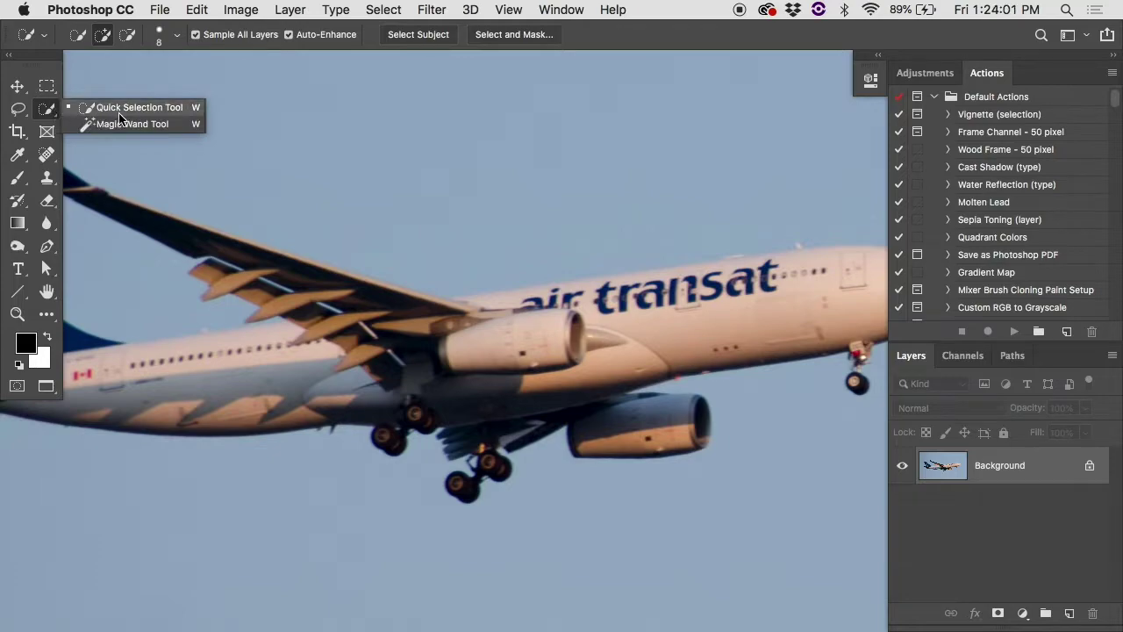
{"action": "left_click", "coordinate": [119, 125]}
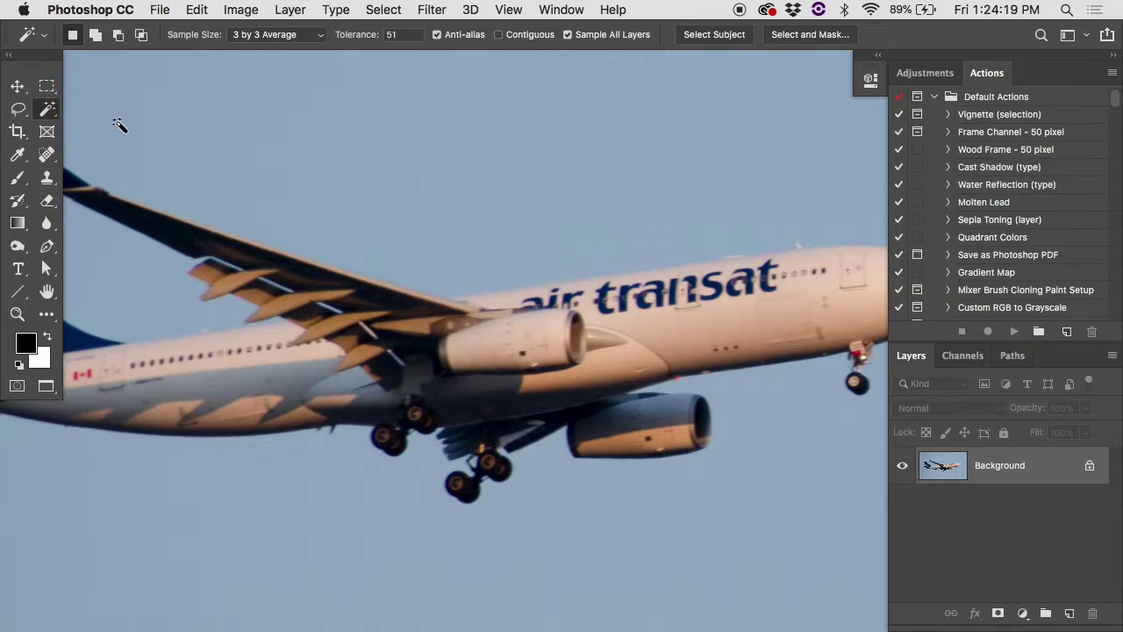
Select the forward fuselage's colour with the Magic Wand at tolerance 32 with Contiguous off, and deselect it.
{"action": "scroll", "coordinate": [118, 125], "scroll_direction": "right", "scroll_amount": 5}
{"action": "scroll", "coordinate": [117, 125], "scroll_direction": "up", "scroll_amount": 2}
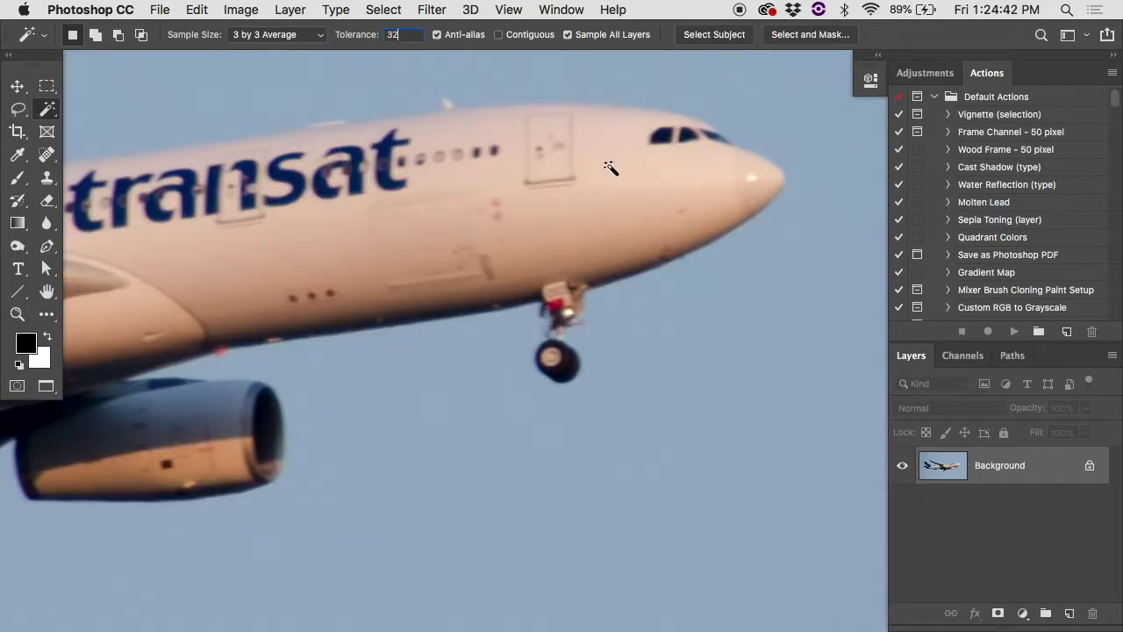
{"action": "left_click", "coordinate": [610, 168]}
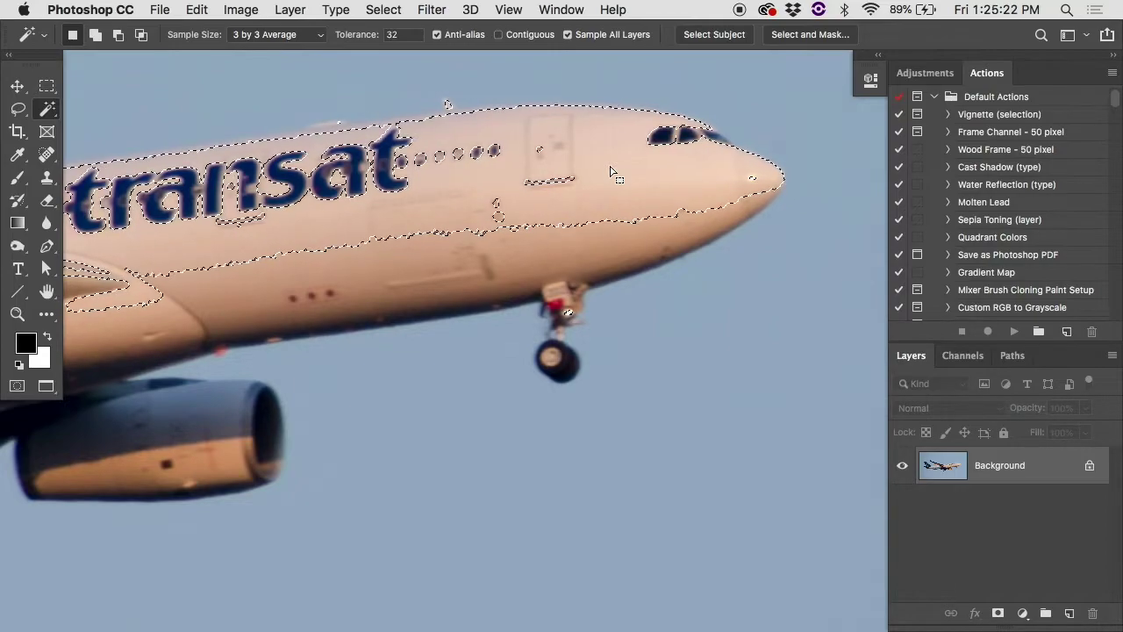
{"action": "key", "text": "super+d"}
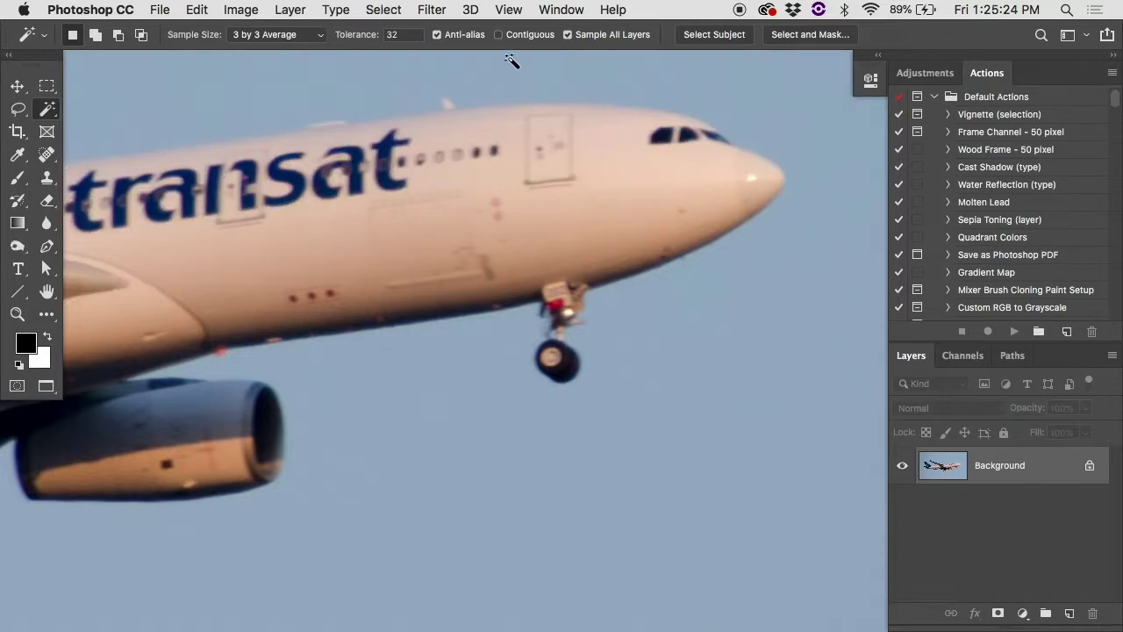
Turn on Contiguous and select the forward fuselage with the Magic Wand at tolerance 54, and again at 76.
{"action": "left_click", "coordinate": [505, 37]}
{"action": "left_click_drag", "start_coordinate": [353, 36], "coordinate": [371, 38]}
{"action": "left_click", "coordinate": [613, 182]}
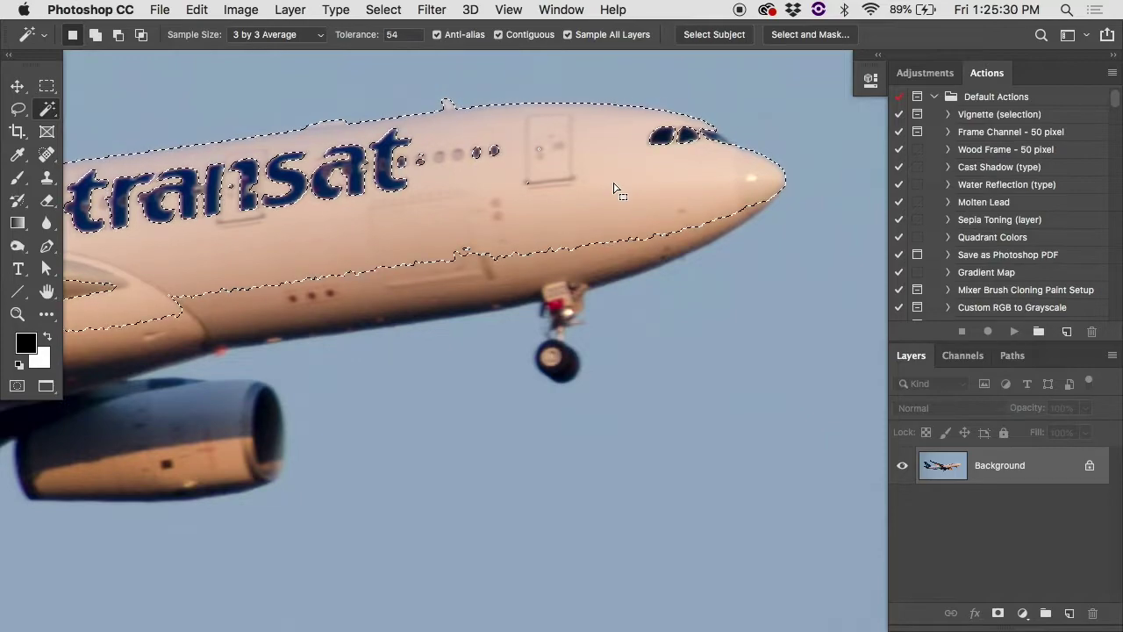
{"action": "left_click_drag", "start_coordinate": [363, 38], "coordinate": [391, 35]}
{"action": "left_click", "coordinate": [608, 166]}
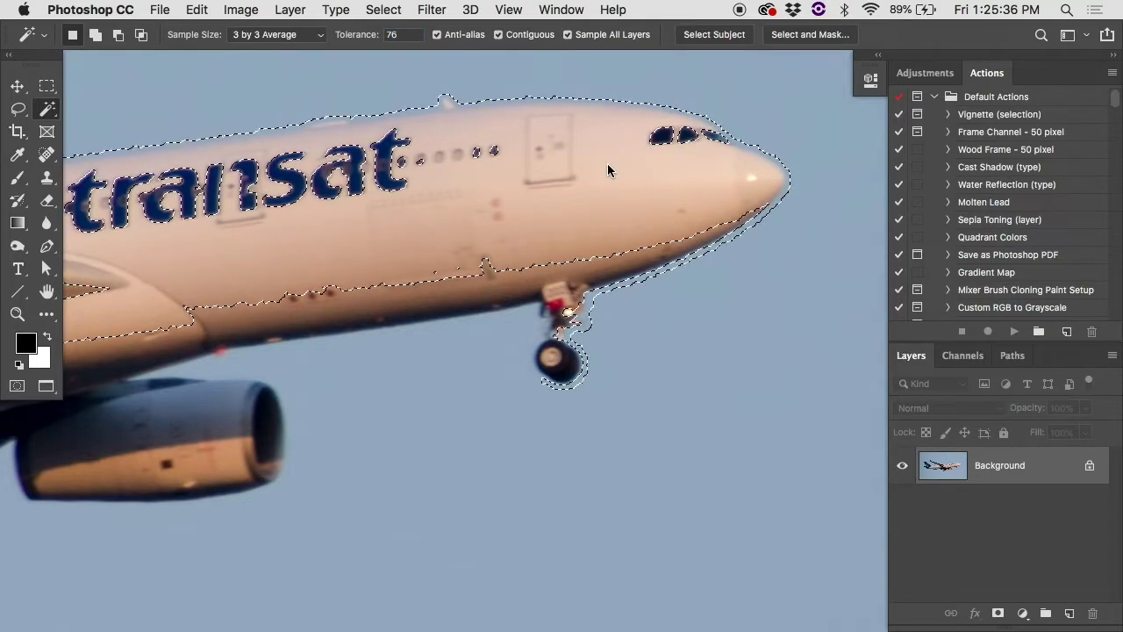
Reselect from the forward fuselage at tolerance 92, inspect how far the selection spreads across the photo, and deselect.
{"action": "left_click_drag", "start_coordinate": [374, 39], "coordinate": [393, 40]}
{"action": "left_click", "coordinate": [610, 171]}
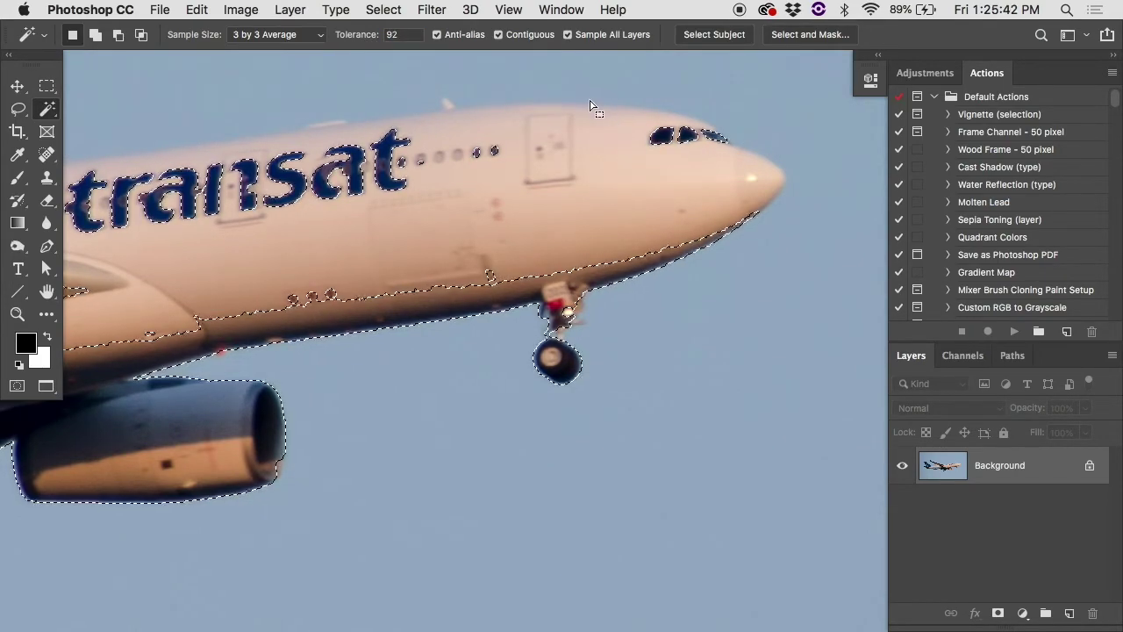
{"action": "scroll", "coordinate": [594, 108], "scroll_direction": "up", "scroll_amount": 10}
{"action": "scroll", "coordinate": [602, 87], "scroll_direction": "up", "scroll_amount": 8}
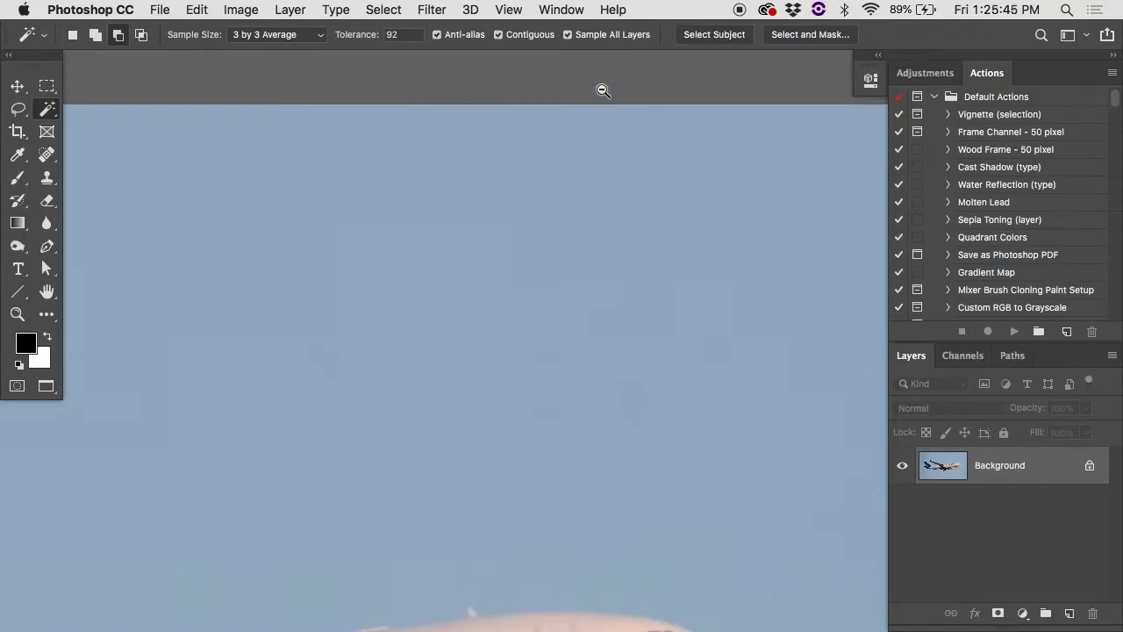
{"action": "scroll", "coordinate": [524, 398], "scroll_direction": "down", "scroll_amount": 3}
{"action": "scroll", "coordinate": [524, 398], "scroll_direction": "down", "scroll_amount": 5}
{"action": "scroll", "coordinate": [524, 398], "scroll_direction": "left", "scroll_amount": 1}
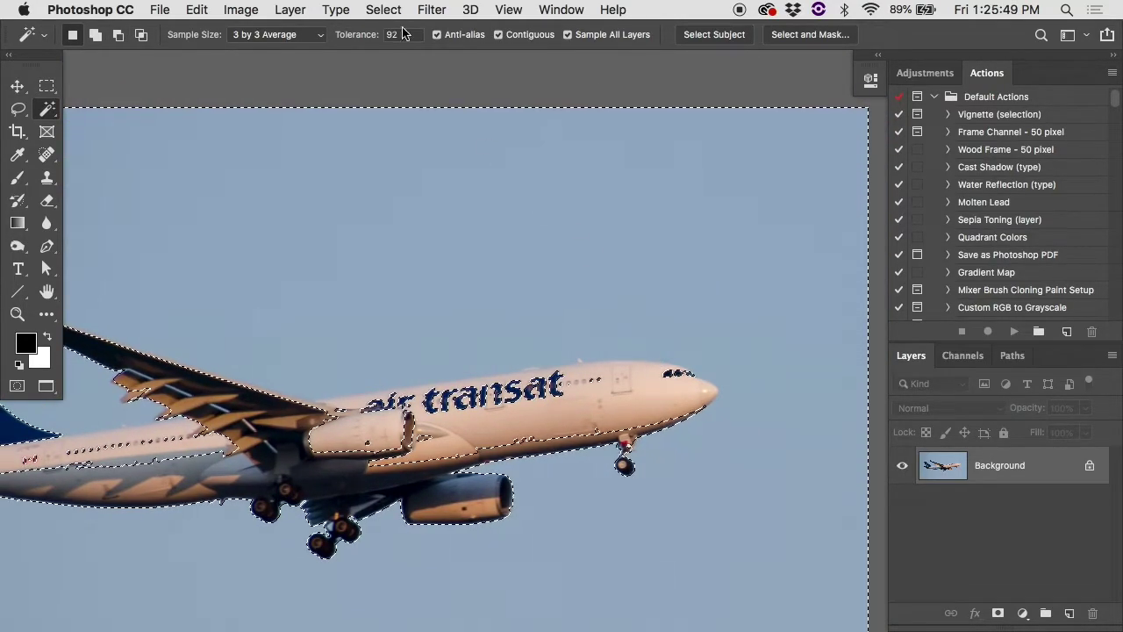
{"action": "key", "text": "super+d"}
{"action": "scroll", "coordinate": [643, 385], "scroll_direction": "up", "scroll_amount": 3}
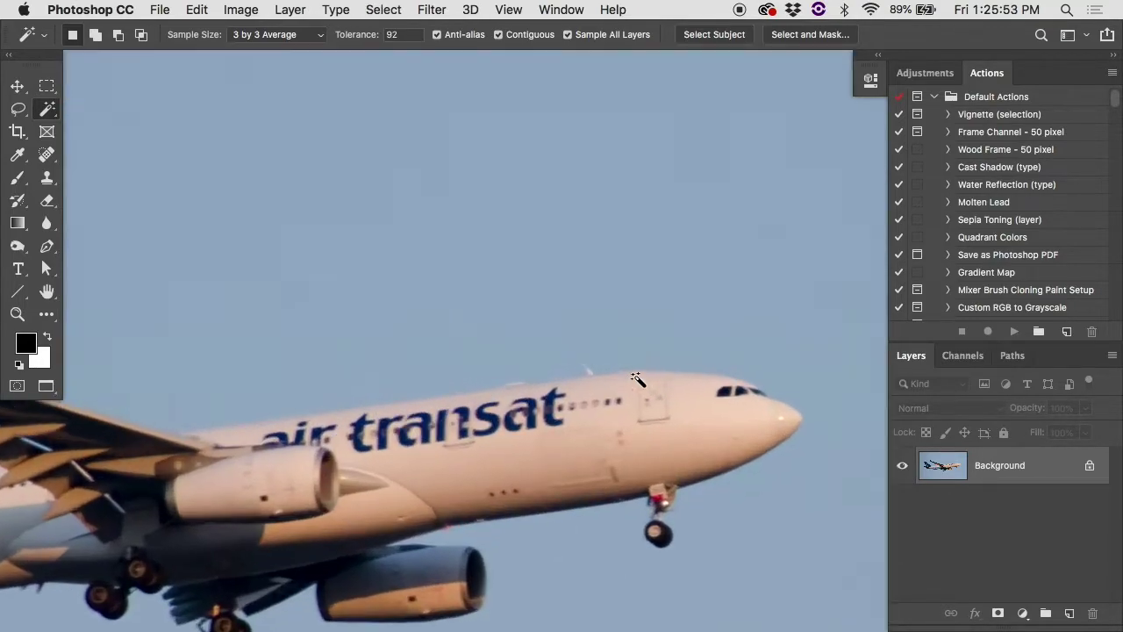
Set the Magic Wand tolerance to 2 and select the fuselage area below the cockpit windows.
{"action": "scroll", "coordinate": [637, 379], "scroll_direction": "up", "scroll_amount": 2}
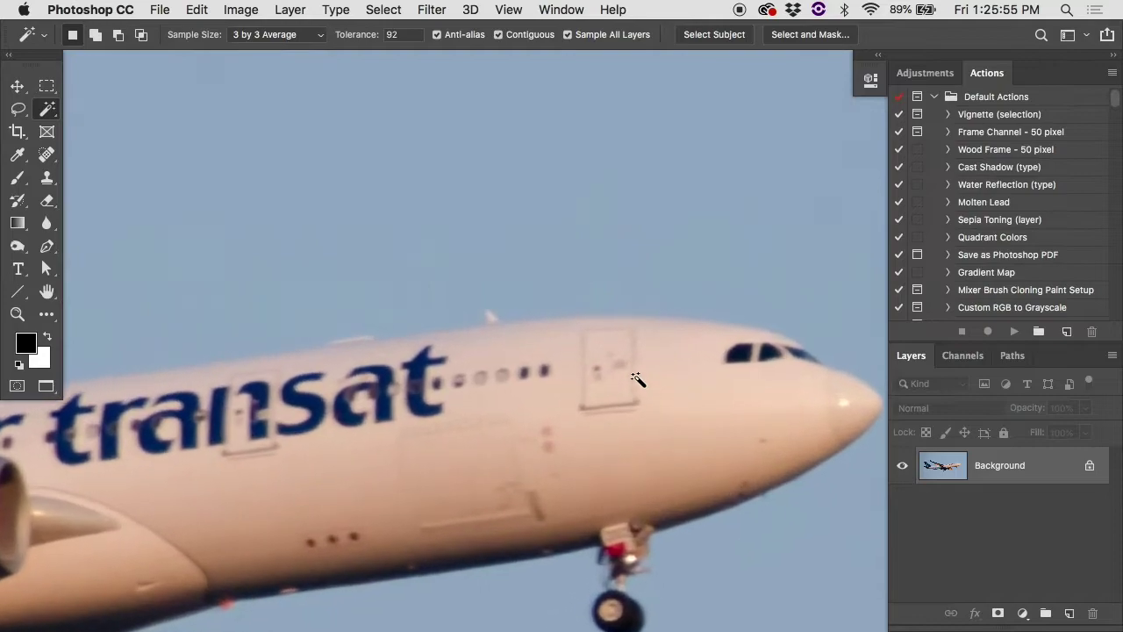
{"action": "scroll", "coordinate": [637, 379], "scroll_direction": "down", "scroll_amount": 3}
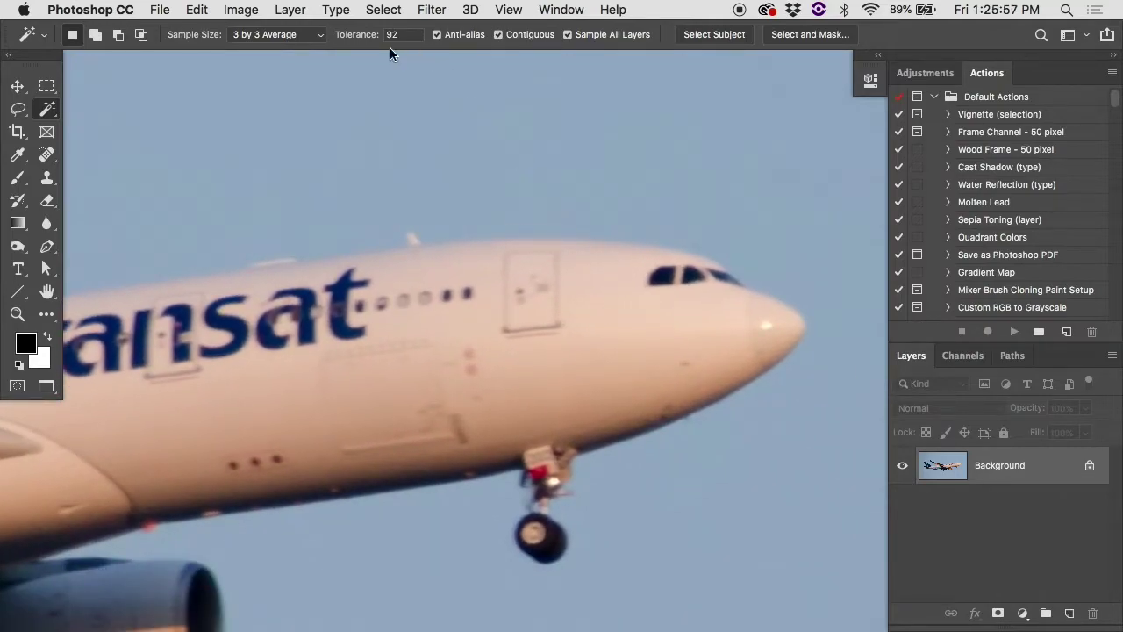
{"action": "left_click_drag", "start_coordinate": [366, 44], "coordinate": [283, 41]}
{"action": "scroll", "coordinate": [657, 289], "scroll_direction": "up", "scroll_amount": 2}
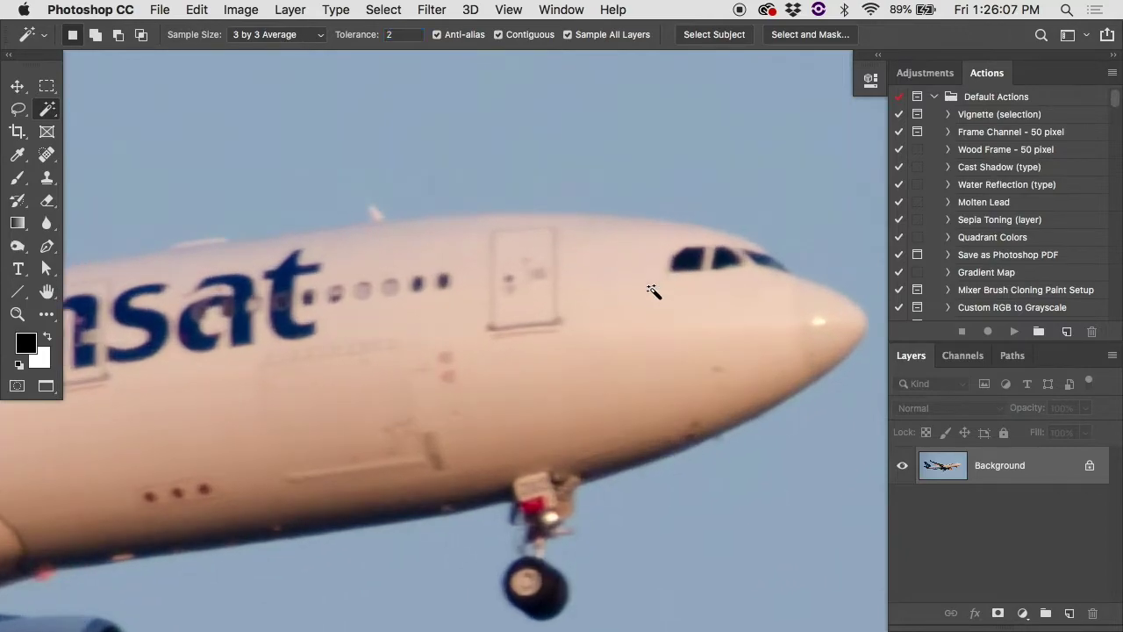
{"action": "left_click", "coordinate": [631, 307]}
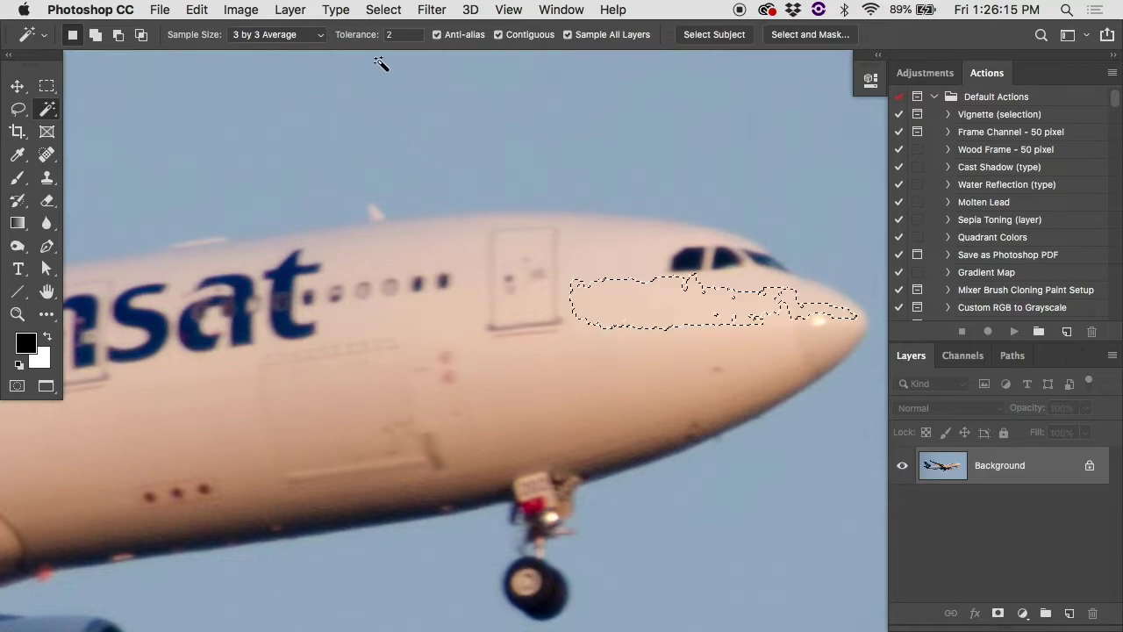
Set the tolerance to 0 and sample several spots on the fuselage between the forward door and the nose.
{"action": "left_click_drag", "start_coordinate": [371, 39], "coordinate": [327, 44]}
{"action": "left_click", "coordinate": [622, 301]}
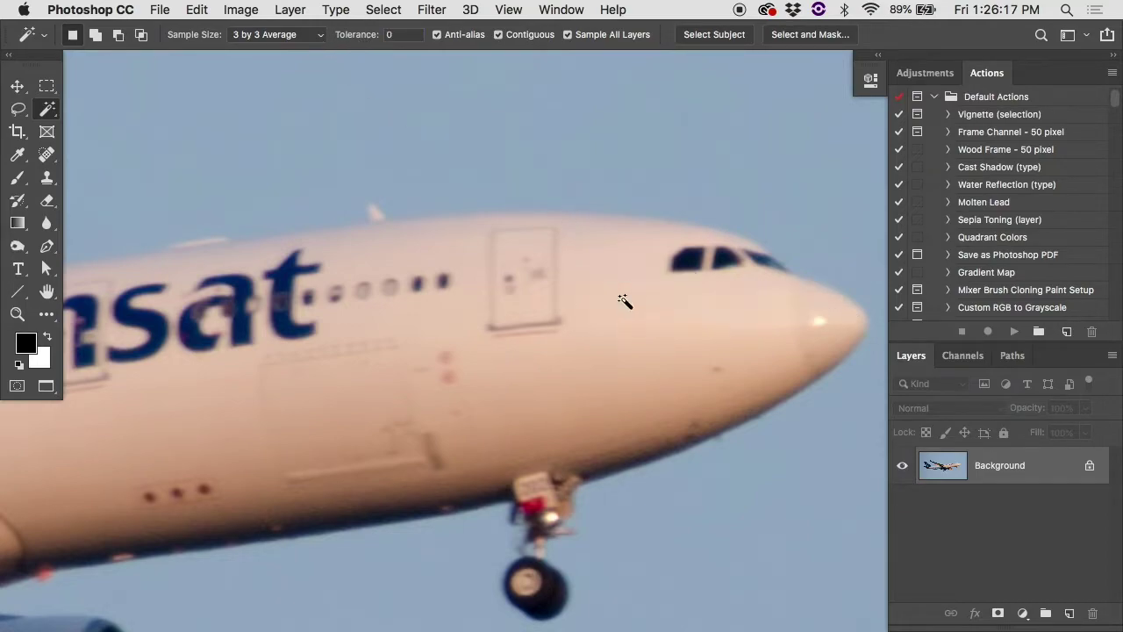
{"action": "left_click", "coordinate": [574, 304]}
{"action": "left_click", "coordinate": [647, 296]}
{"action": "left_click", "coordinate": [614, 293]}
{"action": "left_click", "coordinate": [601, 308]}
Turn on Add to Selection and add several areas below the cockpit and on the nose to the selection.
{"action": "left_click", "coordinate": [95, 34]}
{"action": "left_click", "coordinate": [647, 295]}
{"action": "left_click", "coordinate": [681, 310]}
{"action": "left_click", "coordinate": [706, 342]}
{"action": "left_click", "coordinate": [826, 323]}
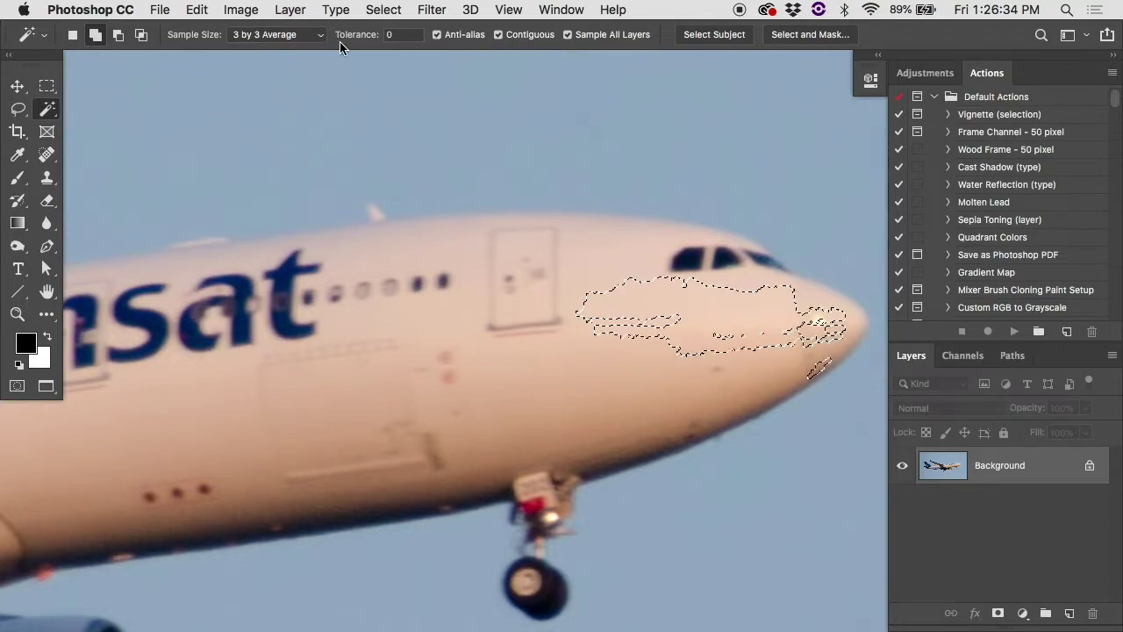
Set the tolerance to 35, add the upper and lower forward fuselage to the selection, and deselect.
{"action": "left_click_drag", "start_coordinate": [343, 37], "coordinate": [375, 40]}
{"action": "left_click", "coordinate": [611, 279]}
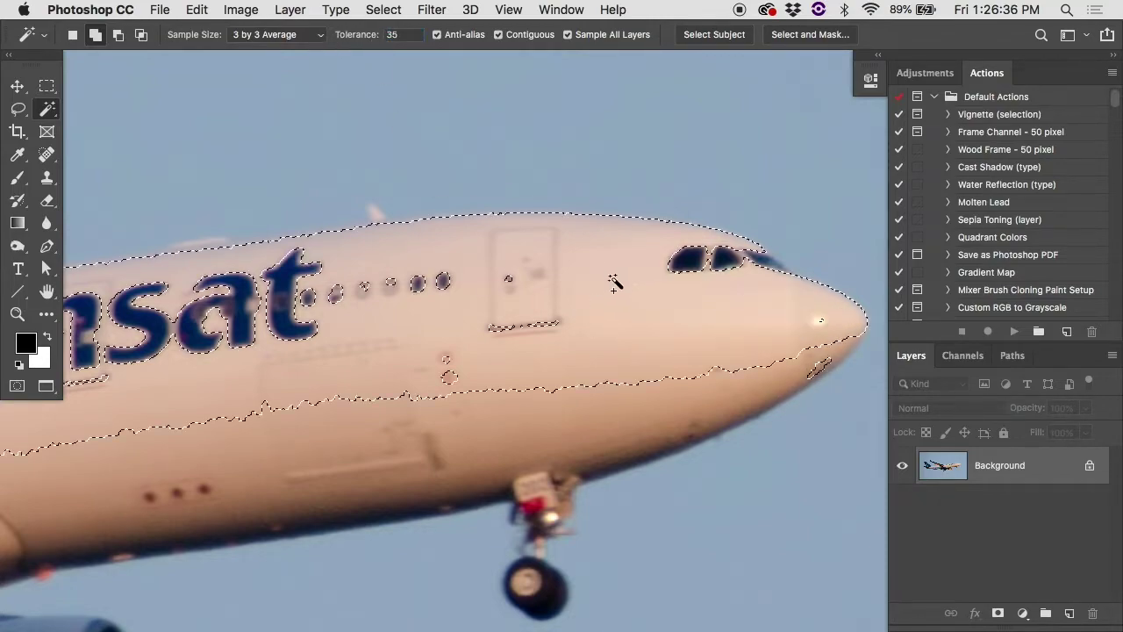
{"action": "left_click", "coordinate": [315, 496]}
{"action": "scroll", "coordinate": [321, 519], "scroll_direction": "left", "scroll_amount": 10}
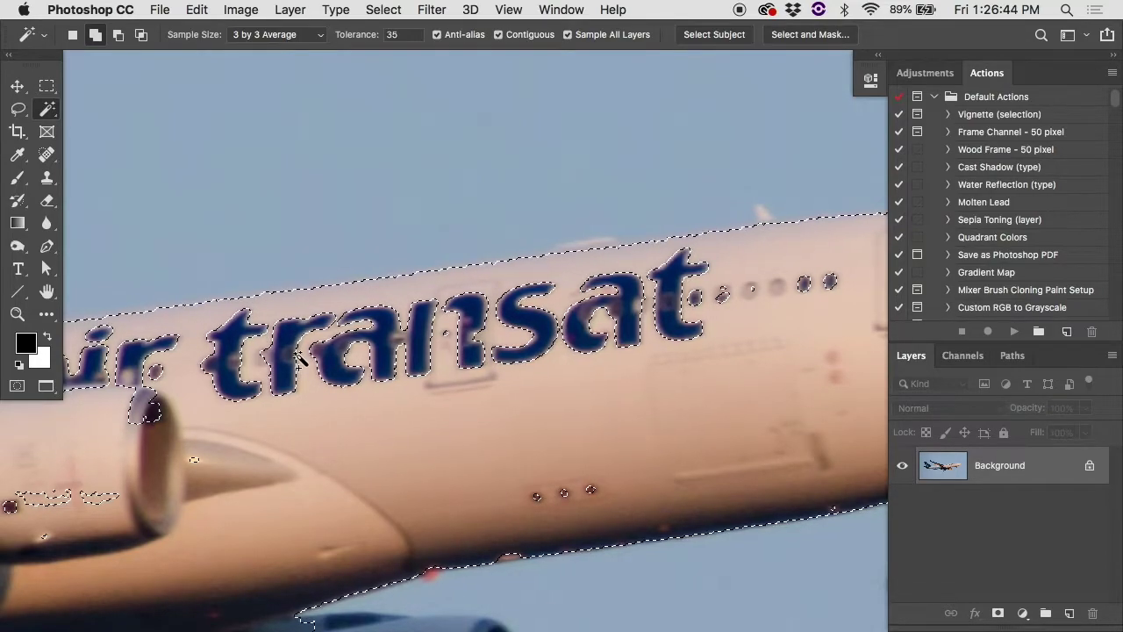
{"action": "key", "text": "ctrl+d"}
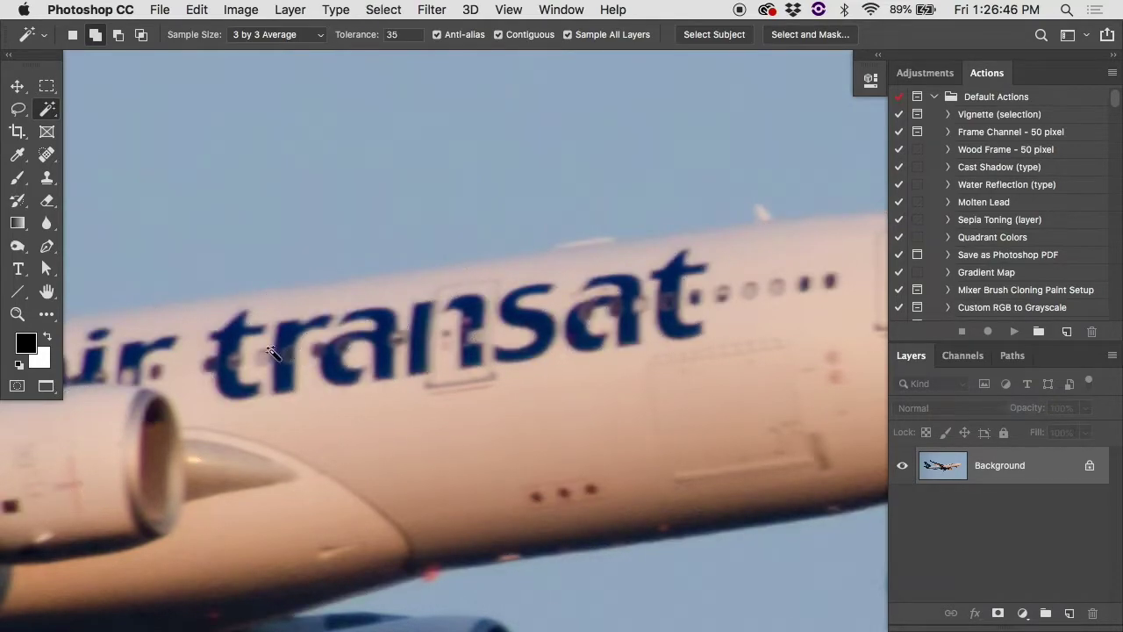
Turn off Contiguous and select the dark blue of the airline lettering across the whole photo at tolerance 35.
{"action": "scroll", "coordinate": [294, 359], "scroll_direction": "left", "scroll_amount": 4}
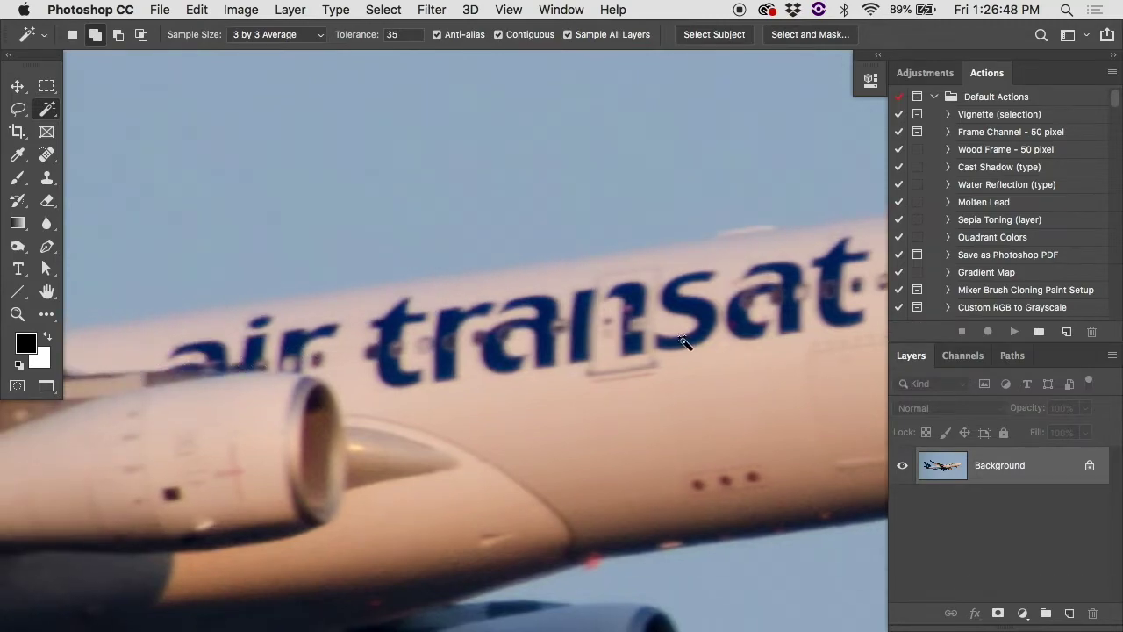
{"action": "scroll", "coordinate": [684, 342], "scroll_direction": "right", "scroll_amount": 2}
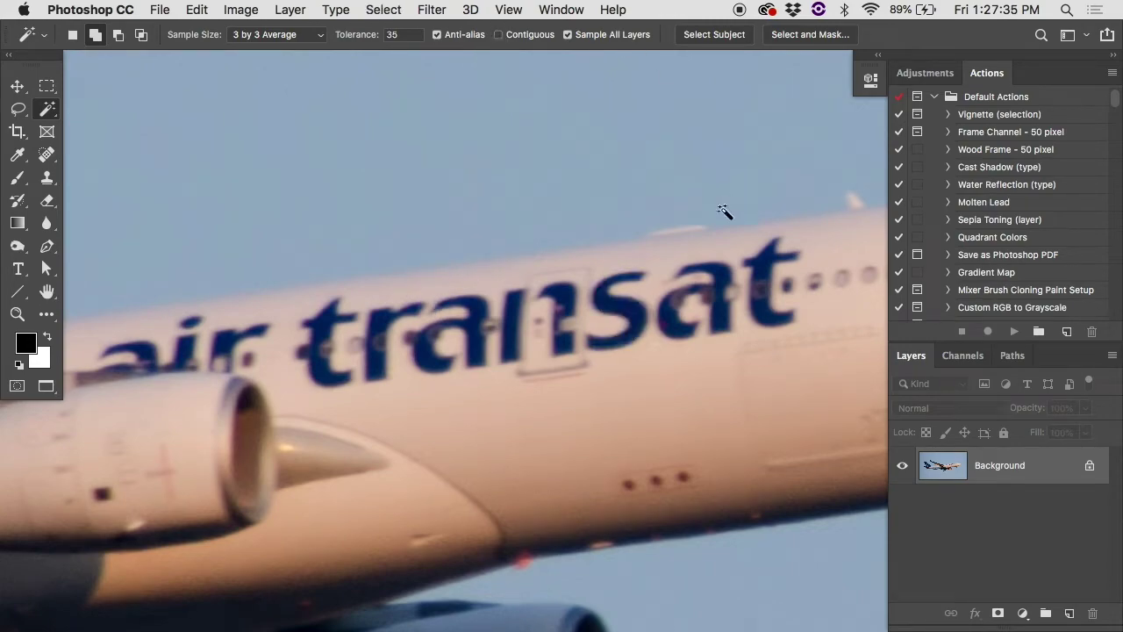
{"action": "left_click", "coordinate": [623, 304]}
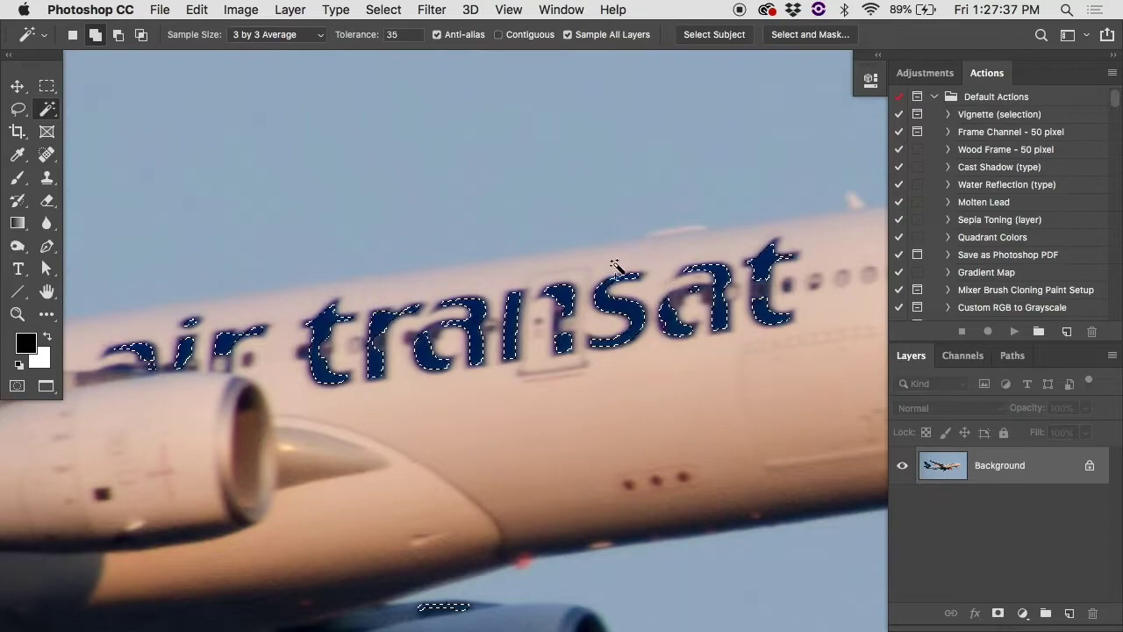
{"action": "key", "text": "super+0"}
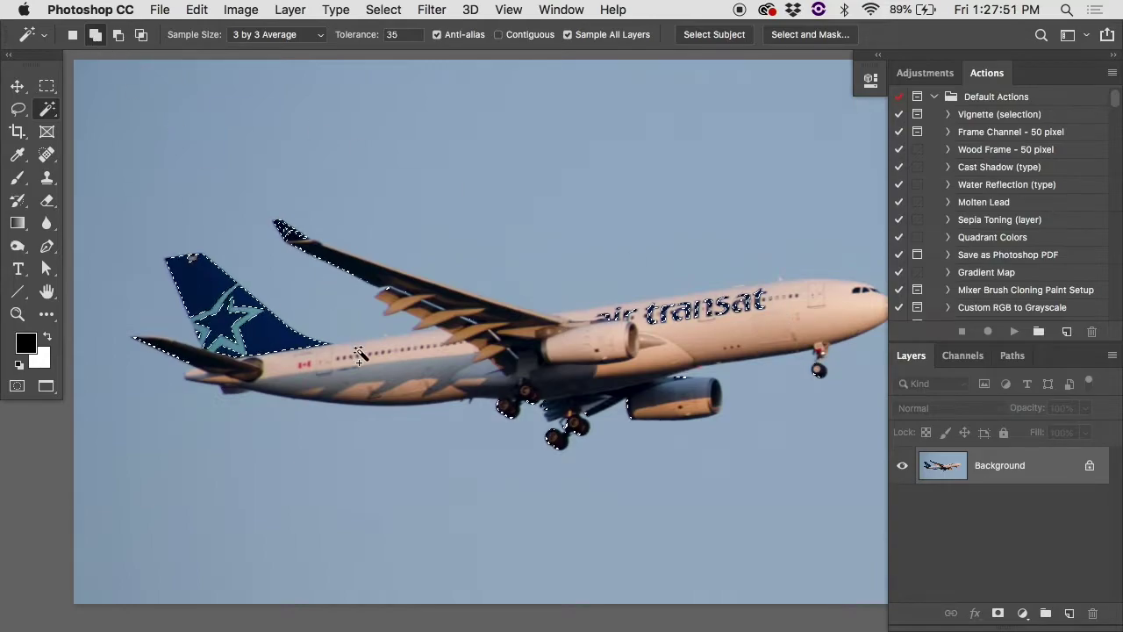
Add the airplane's belly and fuselage colours to the selection, and subtract the blue sky from it.
{"action": "left_click", "coordinate": [548, 379]}
{"action": "left_click", "coordinate": [593, 395]}
{"action": "left_click", "coordinate": [766, 343]}
{"action": "left_click", "coordinate": [767, 351], "text": "alt"}
{"action": "left_click", "coordinate": [117, 35]}
{"action": "left_click", "coordinate": [186, 129]}
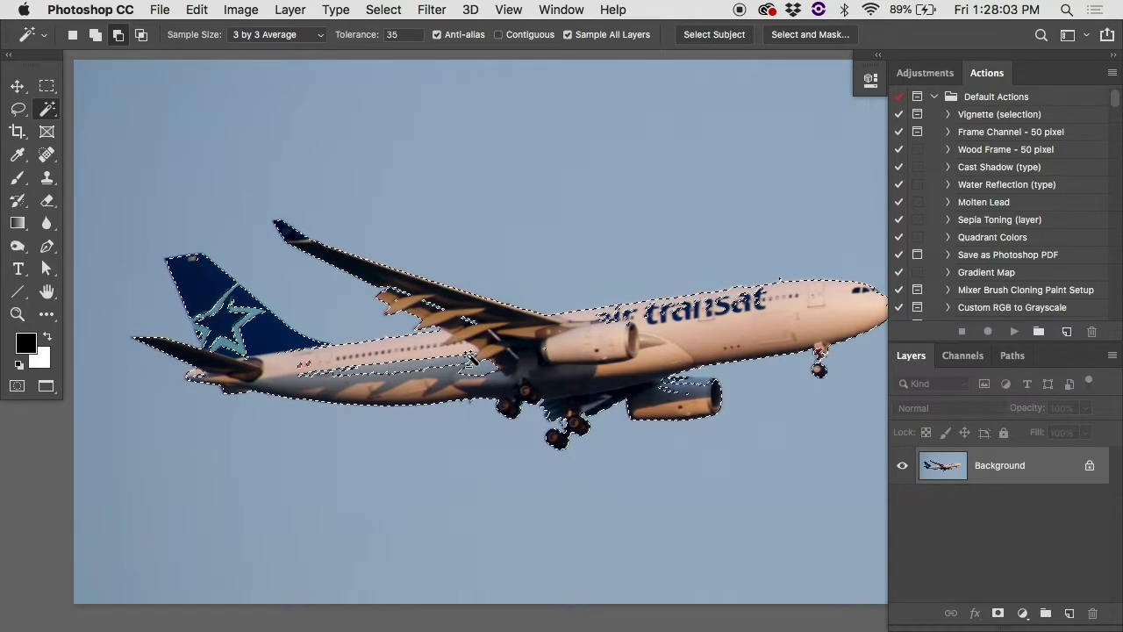
Add the missed patches around the wing flaps, rear fuselage and engine to the selection with the Lasso Tool.
{"action": "left_click", "coordinate": [19, 112]}
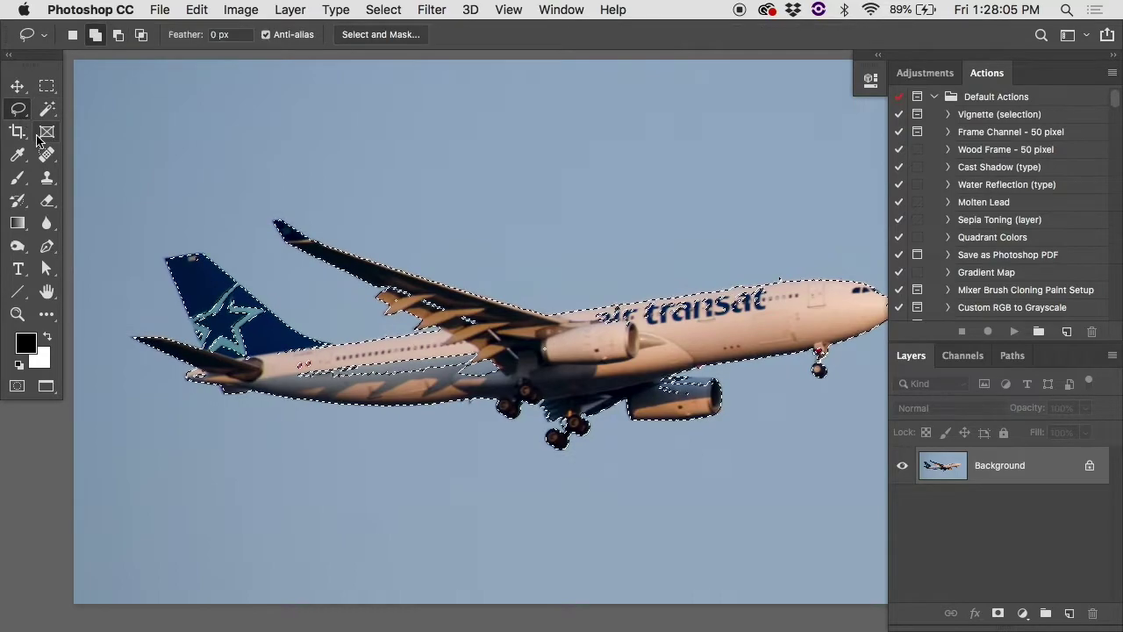
{"action": "left_click", "coordinate": [95, 37]}
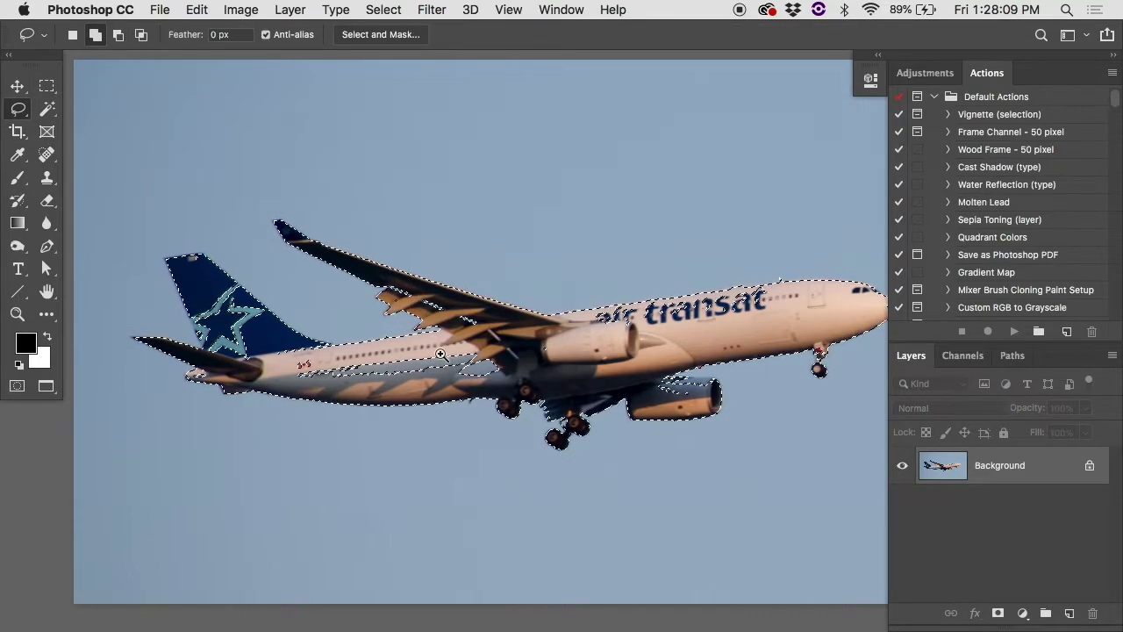
{"action": "scroll", "coordinate": [436, 349], "scroll_direction": "up", "scroll_amount": 2}
{"action": "left_click_drag", "start_coordinate": [436, 349], "coordinate": [531, 369]}
{"action": "mouse_move", "coordinate": [359, 432]}
{"action": "left_mouse_down"}
{"action": "mouse_move", "coordinate": [106, 417]}
{"action": "mouse_move", "coordinate": [60, 397]}
{"action": "left_mouse_up"}
{"action": "left_click_drag", "start_coordinate": [275, 363], "coordinate": [430, 349]}
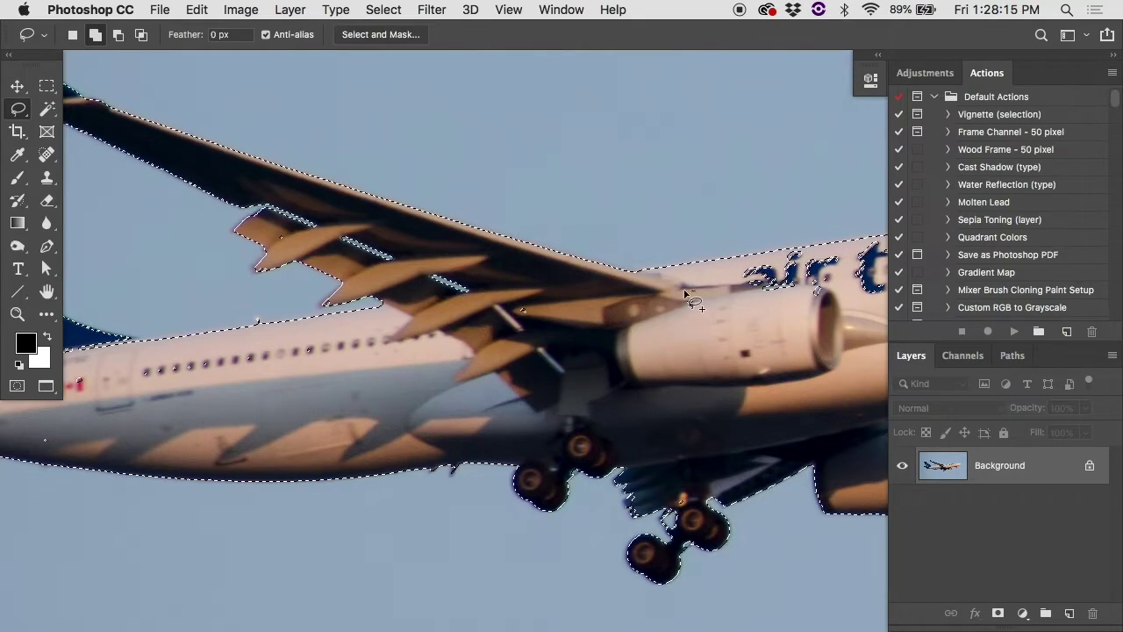
{"action": "mouse_move", "coordinate": [712, 289]}
{"action": "left_mouse_down"}
{"action": "mouse_move", "coordinate": [826, 259]}
{"action": "mouse_move", "coordinate": [848, 295]}
{"action": "mouse_move", "coordinate": [742, 316]}
{"action": "left_mouse_up"}
Deselect the airplane and activate the Quick Selection Tool.
{"action": "key", "text": "super+minus"}
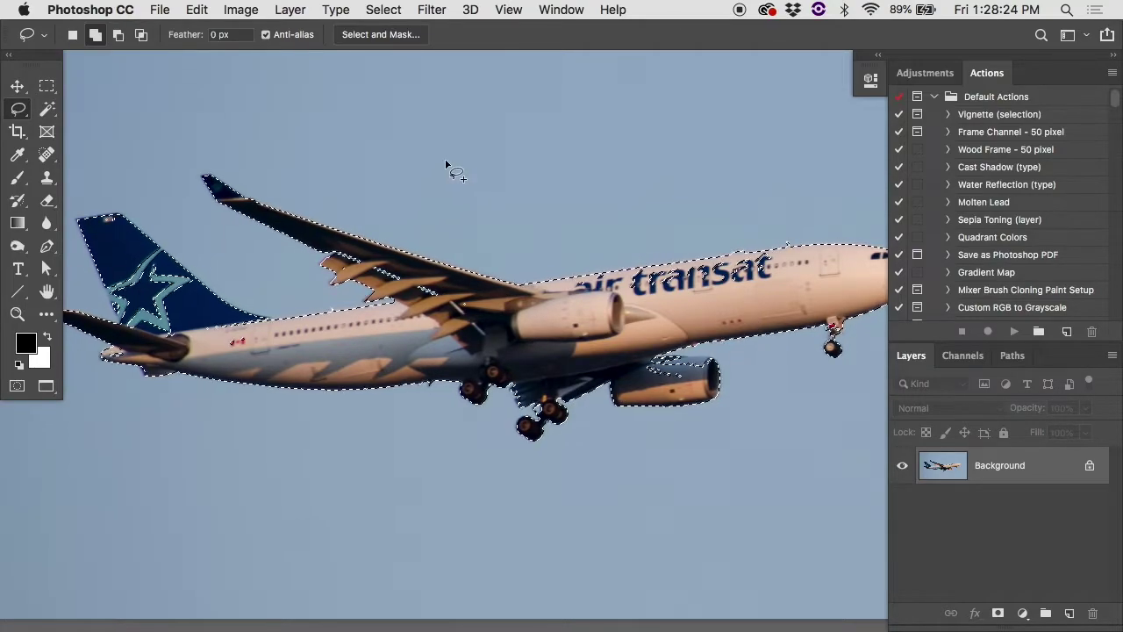
{"action": "key", "text": "super+d"}
{"action": "left_click", "coordinate": [49, 113]}
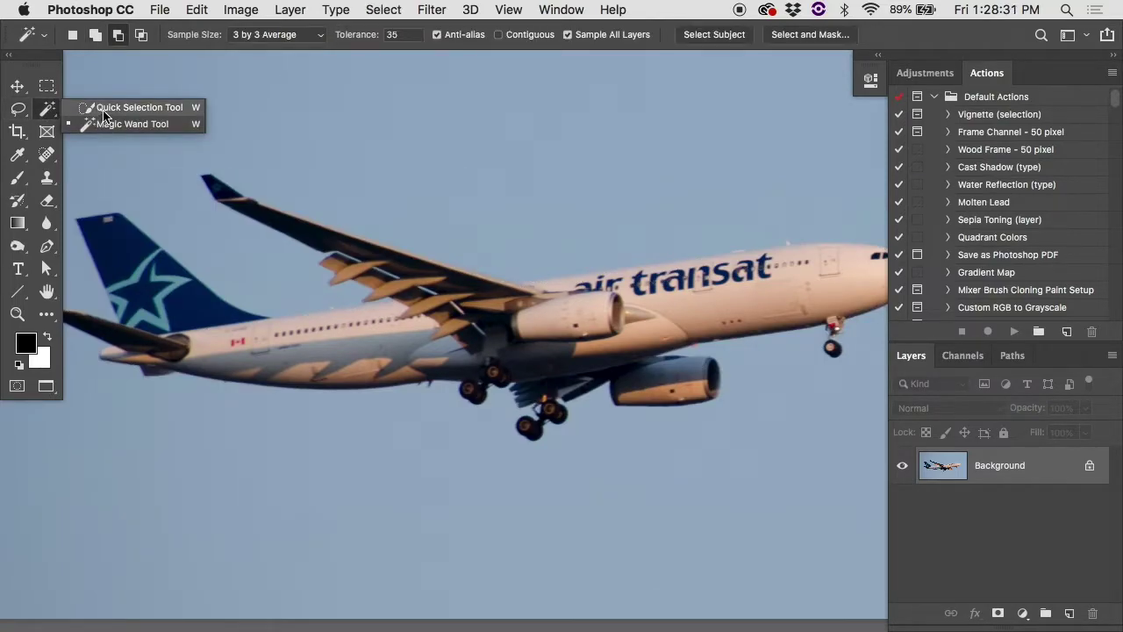
{"action": "left_click", "coordinate": [131, 107]}
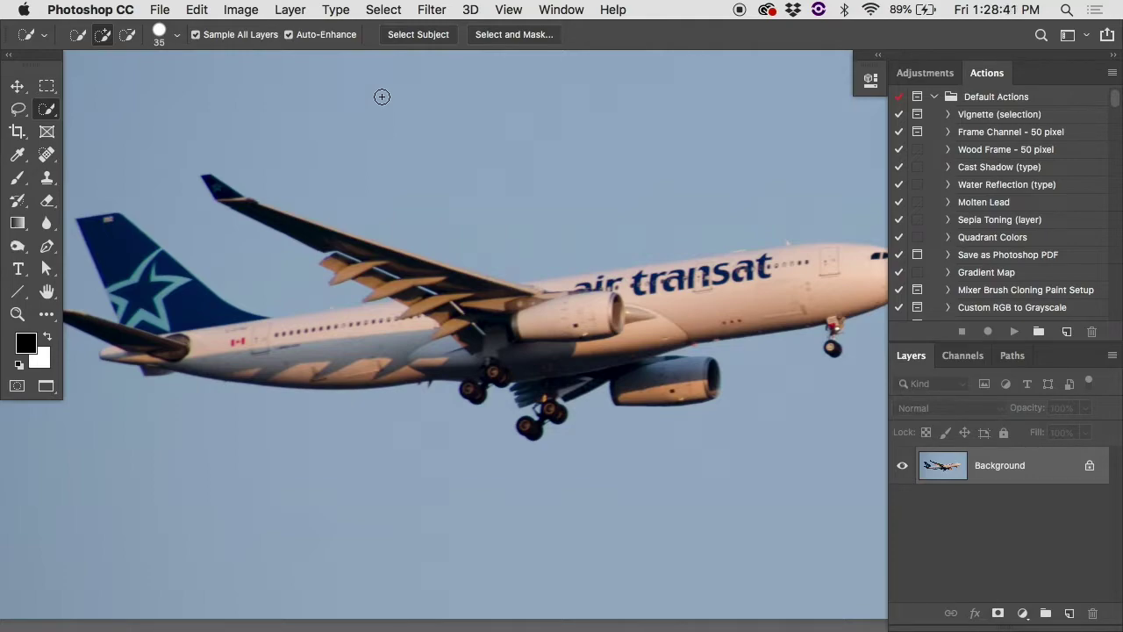
Select the airplane with Select Subject, inspect the selection edge around the wing flaps, and deselect.
{"action": "left_click", "coordinate": [413, 44]}
{"action": "key", "text": "super+minus"}
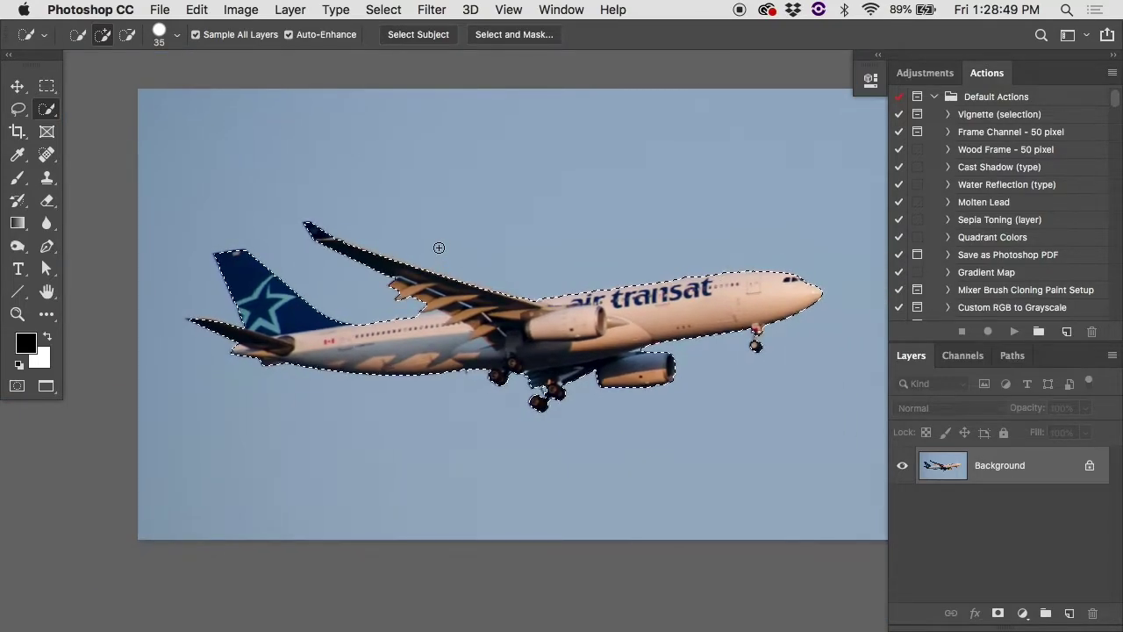
{"action": "key", "text": "super+plus"}
{"action": "key", "text": "super+plus"}
{"action": "key", "text": "super+plus"}
{"action": "scroll", "coordinate": [439, 248], "scroll_direction": "down", "scroll_amount": 5}
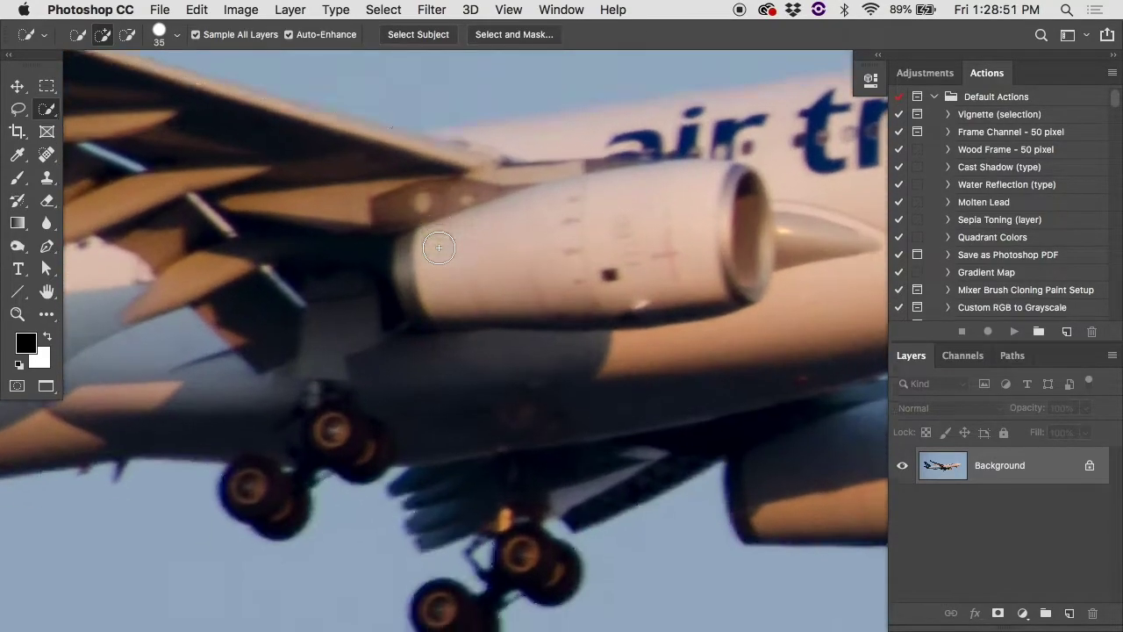
{"action": "scroll", "coordinate": [500, 261], "scroll_direction": "up", "scroll_amount": 10}
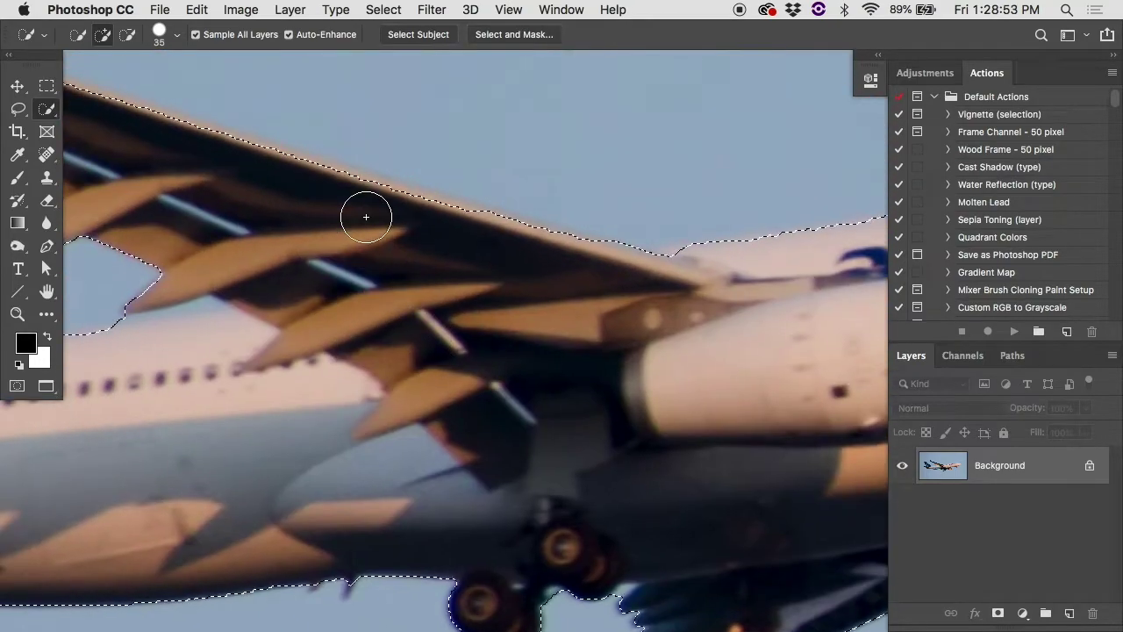
{"action": "scroll", "coordinate": [175, 203], "scroll_direction": "left", "scroll_amount": 2}
{"action": "scroll", "coordinate": [175, 205], "scroll_direction": "left", "scroll_amount": 3}
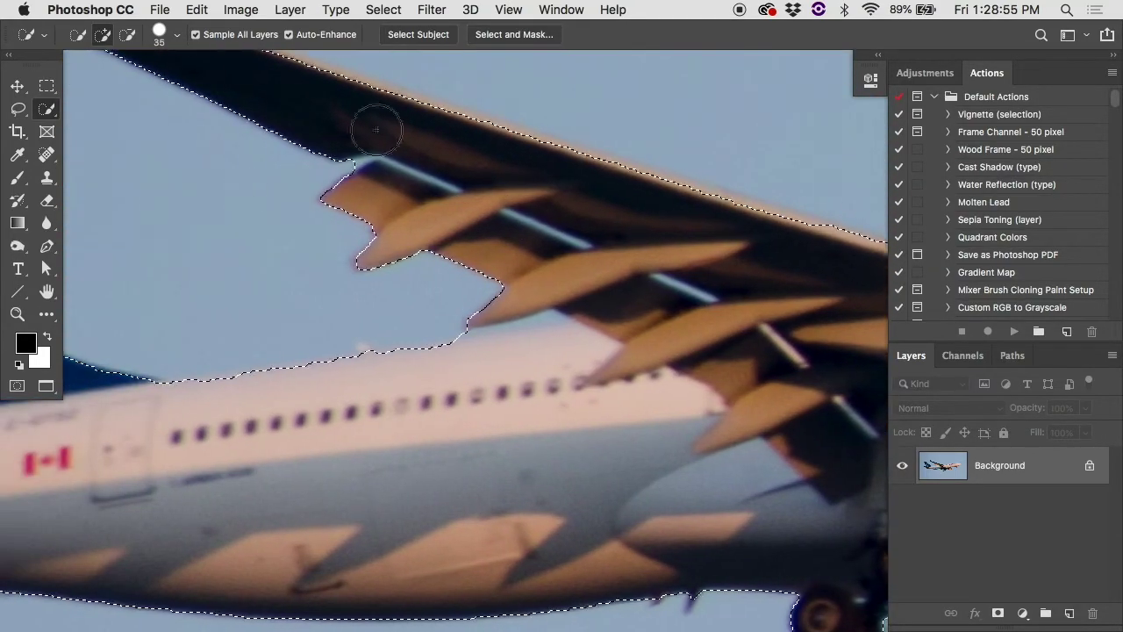
{"action": "left_click", "coordinate": [416, 35]}
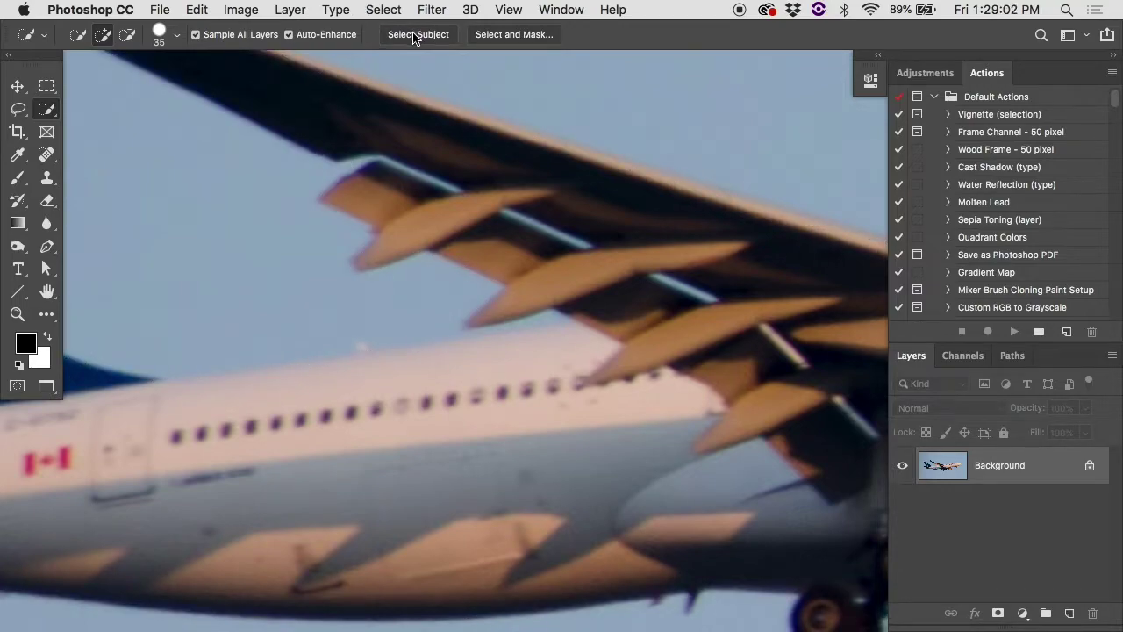
Start a new selection with the Quick Selection Tool at brush size 35, painting over the nose and the fuselage below the cockpit.
{"action": "left_click", "coordinate": [75, 37]}
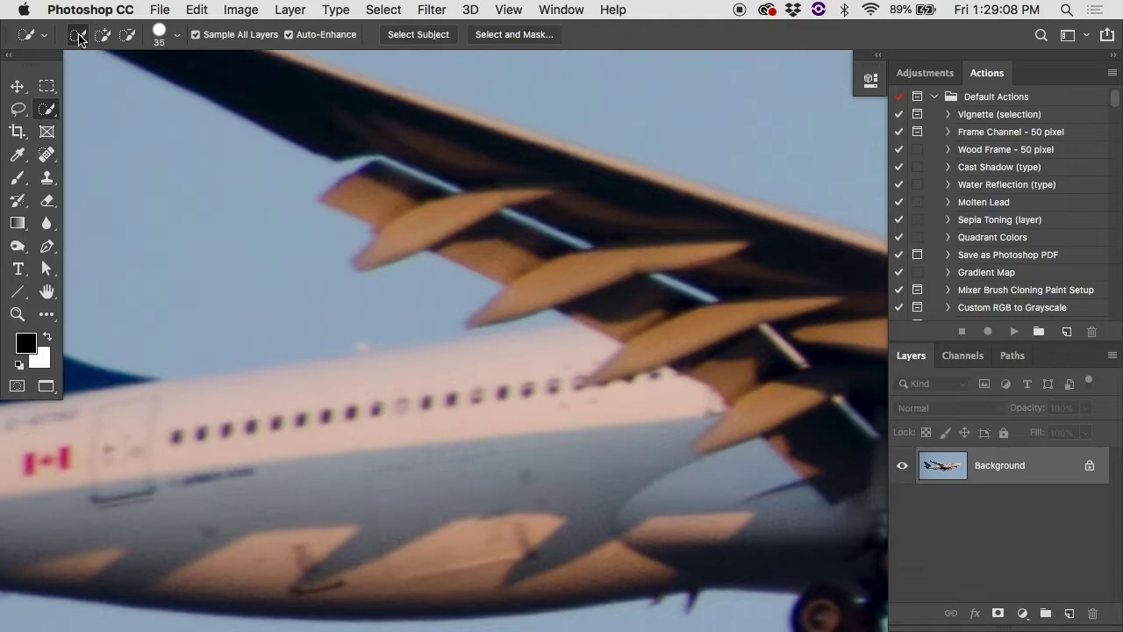
{"action": "key", "text": "super+minus"}
{"action": "key", "text": "super+minus"}
{"action": "key", "text": "super+minus"}
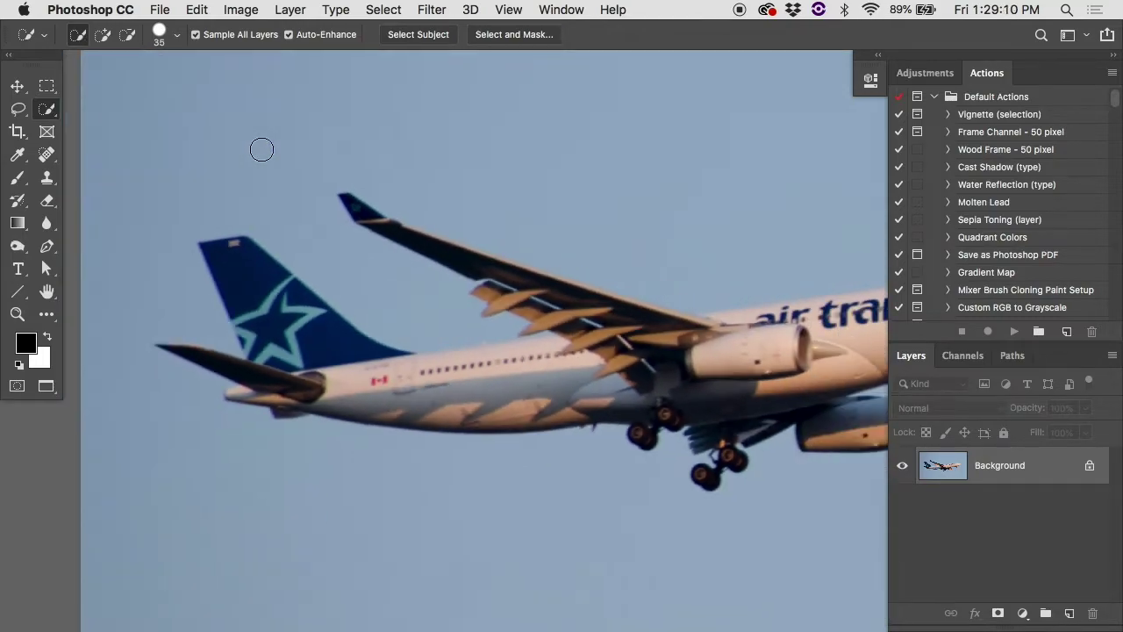
{"action": "scroll", "coordinate": [262, 149], "scroll_direction": "right", "scroll_amount": 5}
{"action": "scroll", "coordinate": [822, 290], "scroll_direction": "right", "scroll_amount": 2}
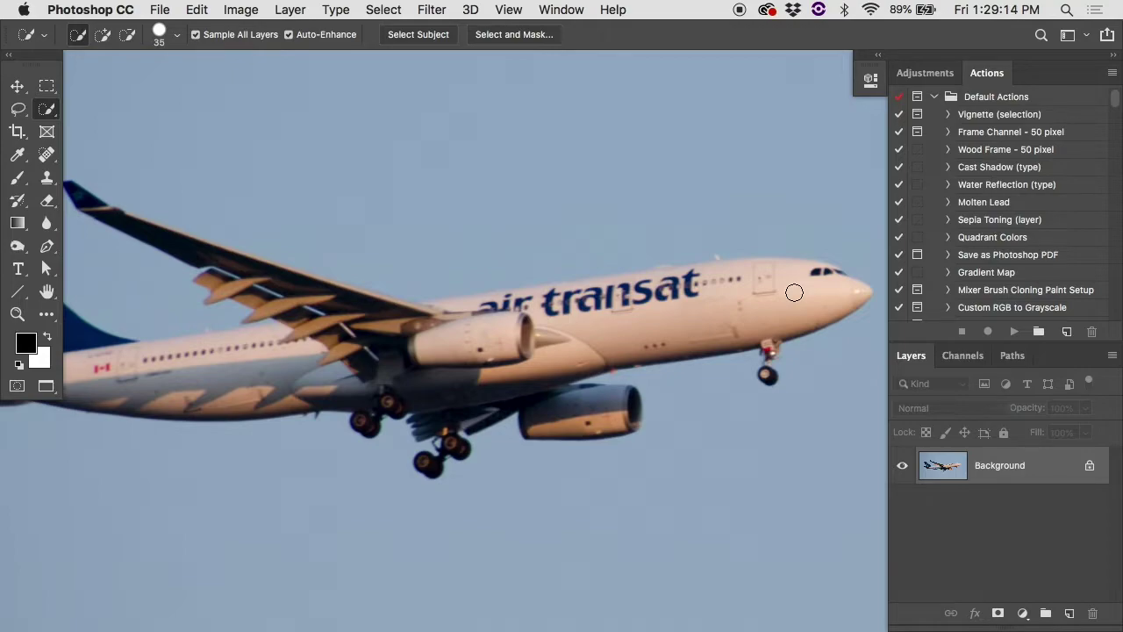
{"action": "key", "text": "super+plus"}
{"action": "key", "text": "super+plus"}
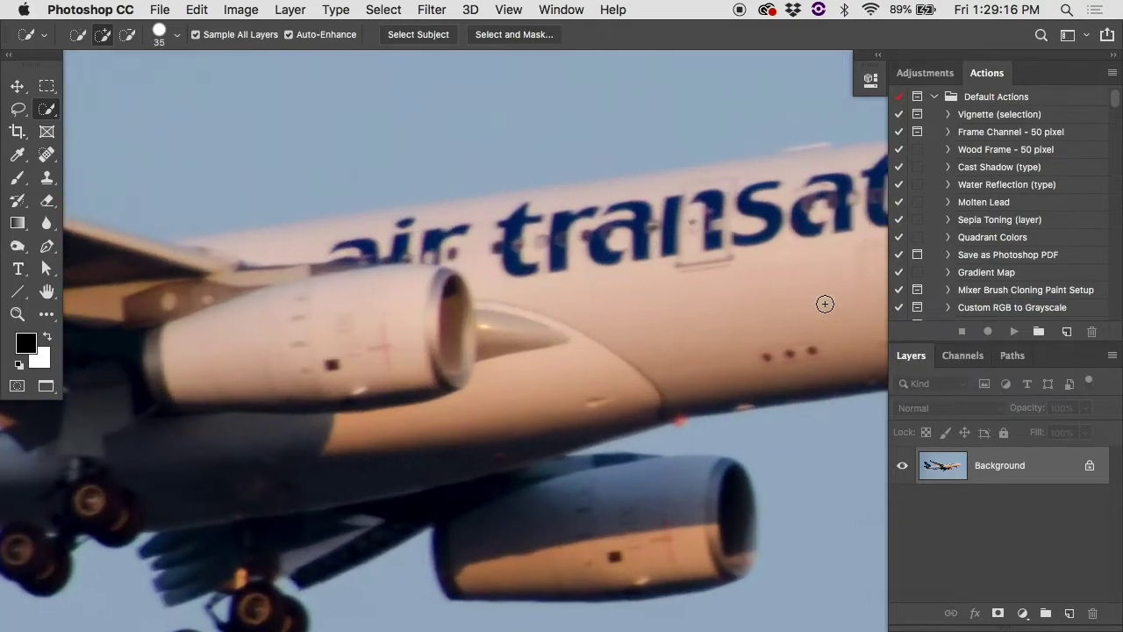
{"action": "scroll", "coordinate": [824, 303], "scroll_direction": "right", "scroll_amount": 10}
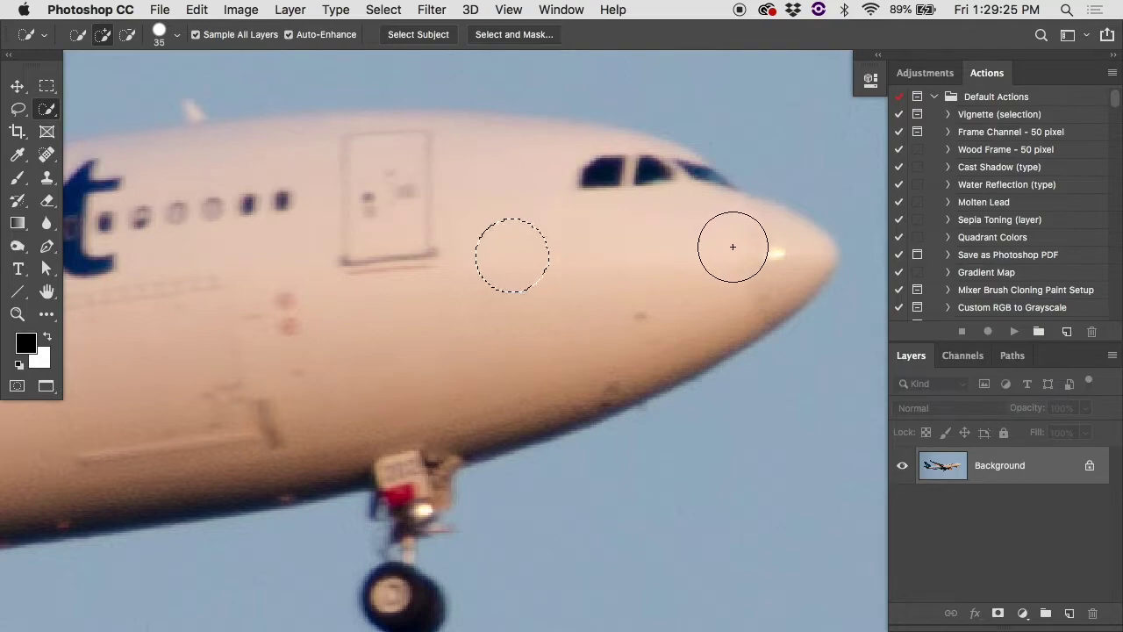
{"action": "mouse_move", "coordinate": [734, 245]}
{"action": "left_mouse_down"}
{"action": "mouse_move", "coordinate": [691, 256]}
{"action": "mouse_move", "coordinate": [549, 251]}
{"action": "mouse_move", "coordinate": [501, 226]}
{"action": "mouse_move", "coordinate": [451, 235]}
{"action": "left_mouse_up"}
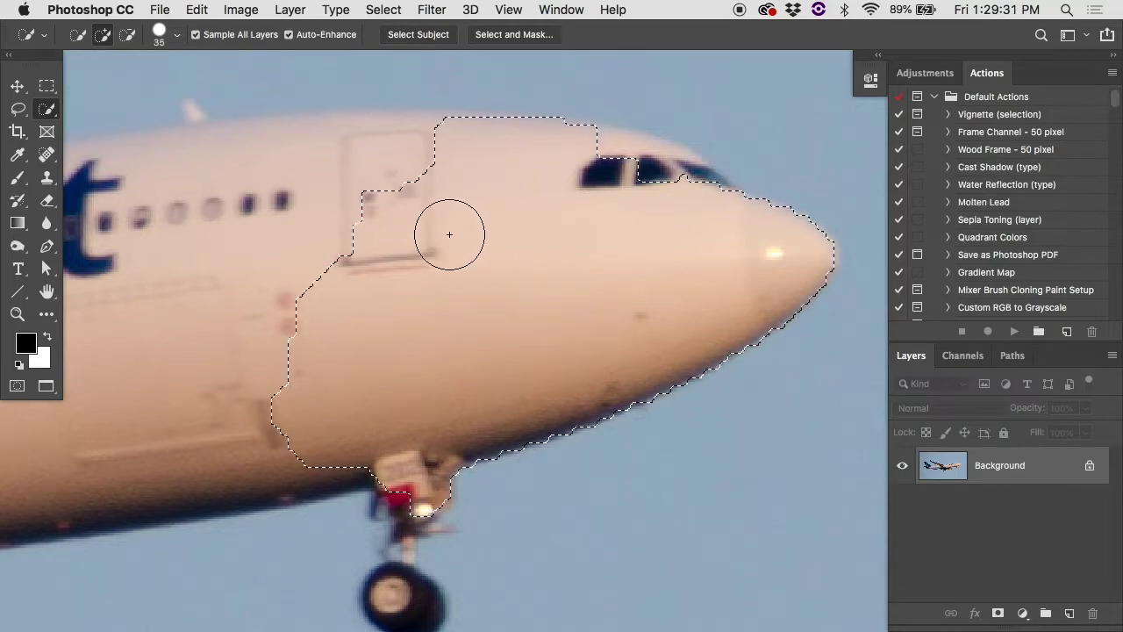
Extend the quick selection over the cockpit and forward door, back to the end of the airline lettering.
{"action": "mouse_move", "coordinate": [567, 202]}
{"action": "left_mouse_down"}
{"action": "mouse_move", "coordinate": [674, 195]}
{"action": "mouse_move", "coordinate": [607, 178]}
{"action": "mouse_move", "coordinate": [281, 223]}
{"action": "mouse_move", "coordinate": [184, 284]}
{"action": "mouse_move", "coordinate": [158, 361]}
{"action": "left_mouse_up"}
{"action": "key", "text": "super+alt+z"}
{"action": "key", "text": "super+alt+z"}
{"action": "key", "text": "super+alt+z"}
{"action": "key", "text": "super+alt+z"}
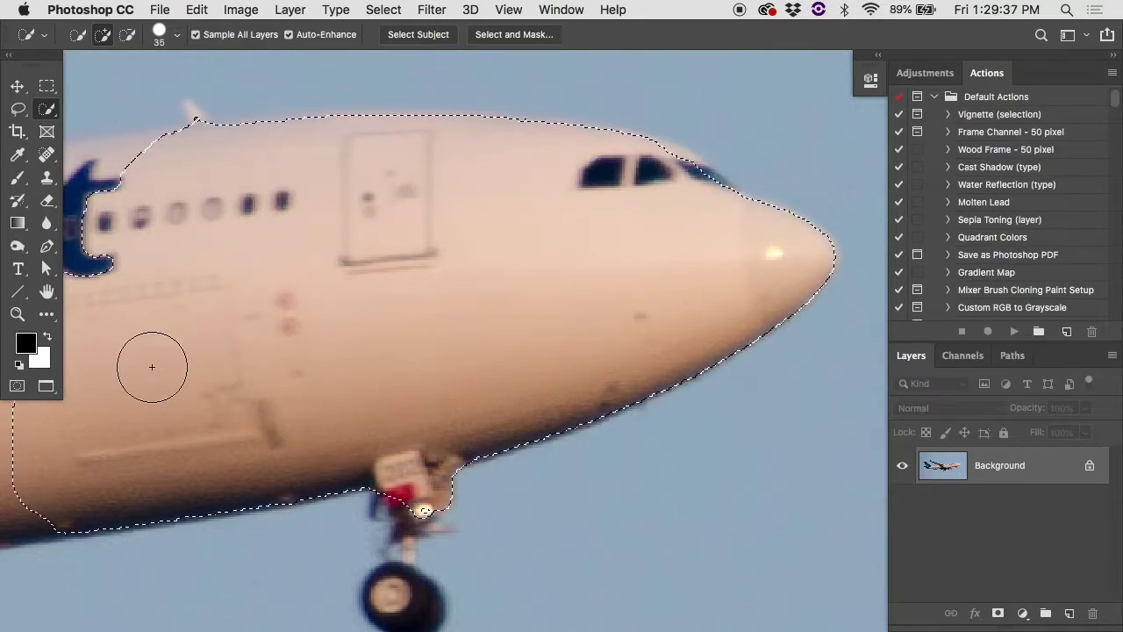
Add the fuselage around the "transat" lettering to the quick selection, reaching back towards the near engine.
{"action": "scroll", "coordinate": [152, 367], "scroll_direction": "left", "scroll_amount": 10}
{"action": "key", "text": "super+shift+z"}
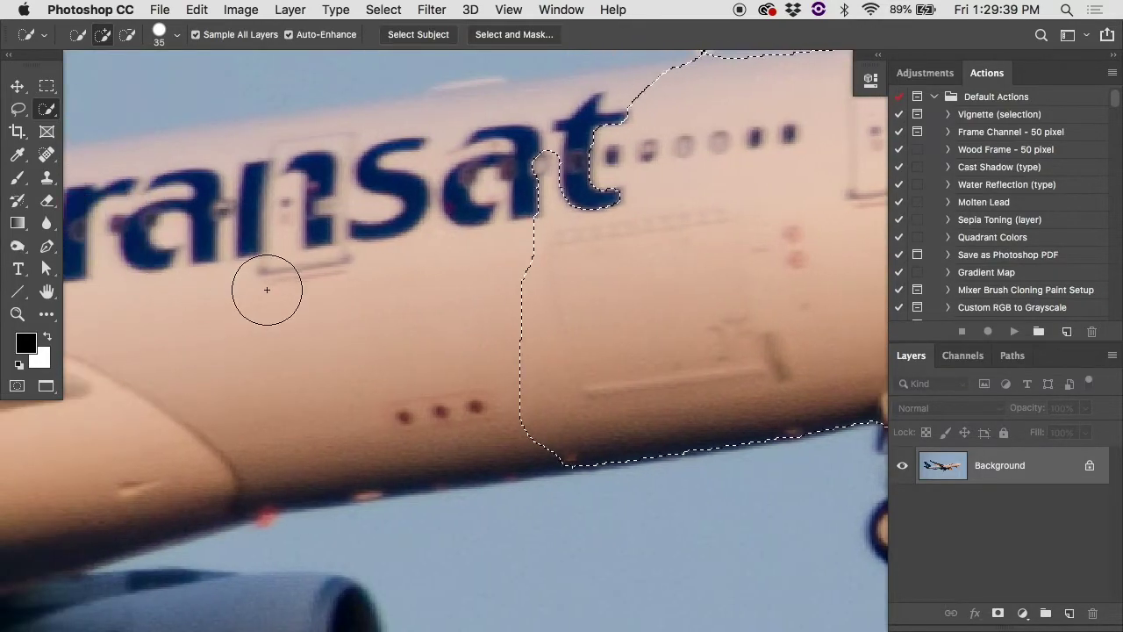
{"action": "left_click", "coordinate": [102, 35]}
{"action": "mouse_move", "coordinate": [719, 170]}
{"action": "left_mouse_down"}
{"action": "mouse_move", "coordinate": [579, 169]}
{"action": "mouse_move", "coordinate": [296, 239]}
{"action": "mouse_move", "coordinate": [152, 247]}
{"action": "mouse_move", "coordinate": [181, 210]}
{"action": "mouse_move", "coordinate": [325, 167]}
{"action": "left_mouse_up"}
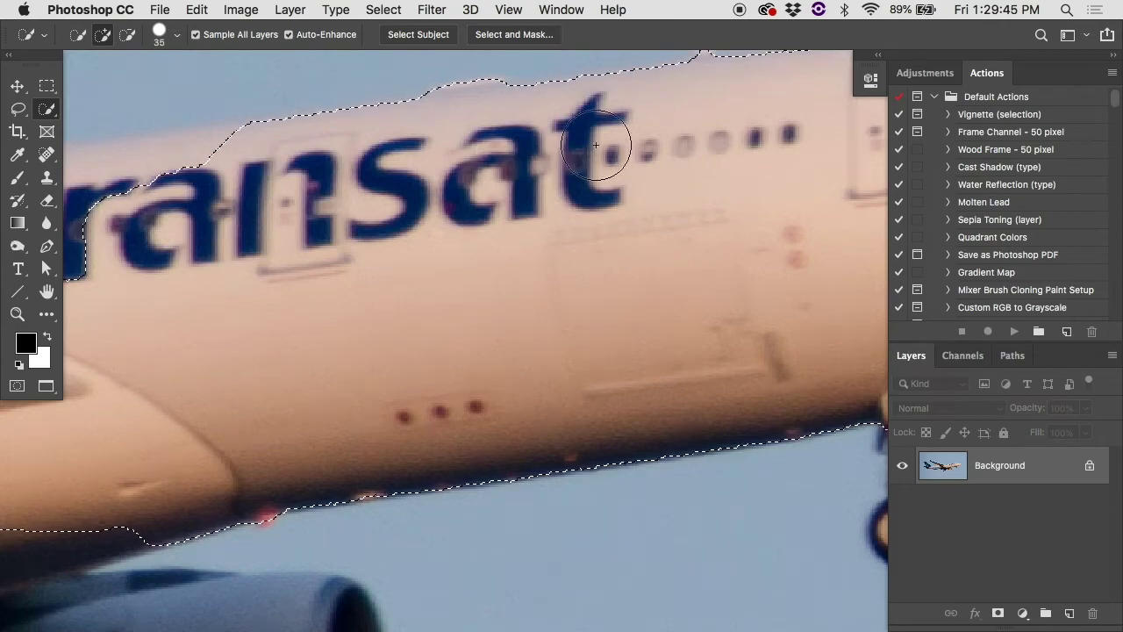
{"action": "key", "text": "super+d"}
{"action": "left_click", "coordinate": [478, 240], "text": "alt"}
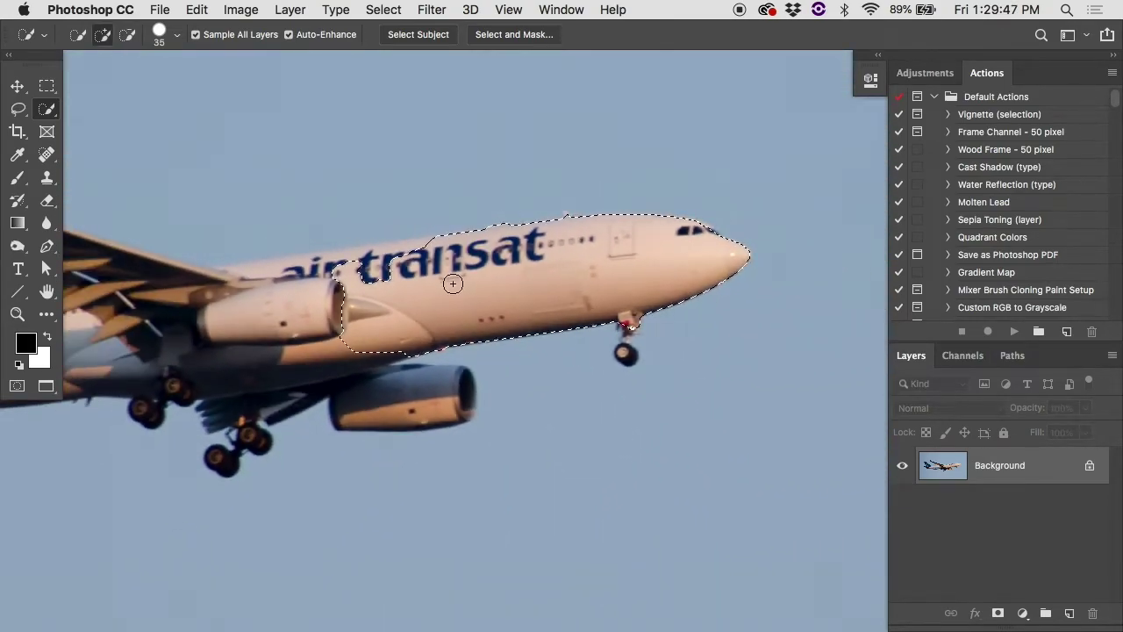
Extend the quick selection back over the underside, landing gear, far engine and rear fuselage to the tail fin.
{"action": "mouse_move", "coordinate": [426, 283]}
{"action": "left_mouse_down"}
{"action": "mouse_move", "coordinate": [263, 295]}
{"action": "mouse_move", "coordinate": [171, 316]}
{"action": "mouse_move", "coordinate": [211, 361]}
{"action": "mouse_move", "coordinate": [251, 366]}
{"action": "left_mouse_up"}
{"action": "scroll", "coordinate": [254, 364], "scroll_direction": "left", "scroll_amount": 5}
{"action": "left_click_drag", "start_coordinate": [451, 326], "coordinate": [296, 336]}
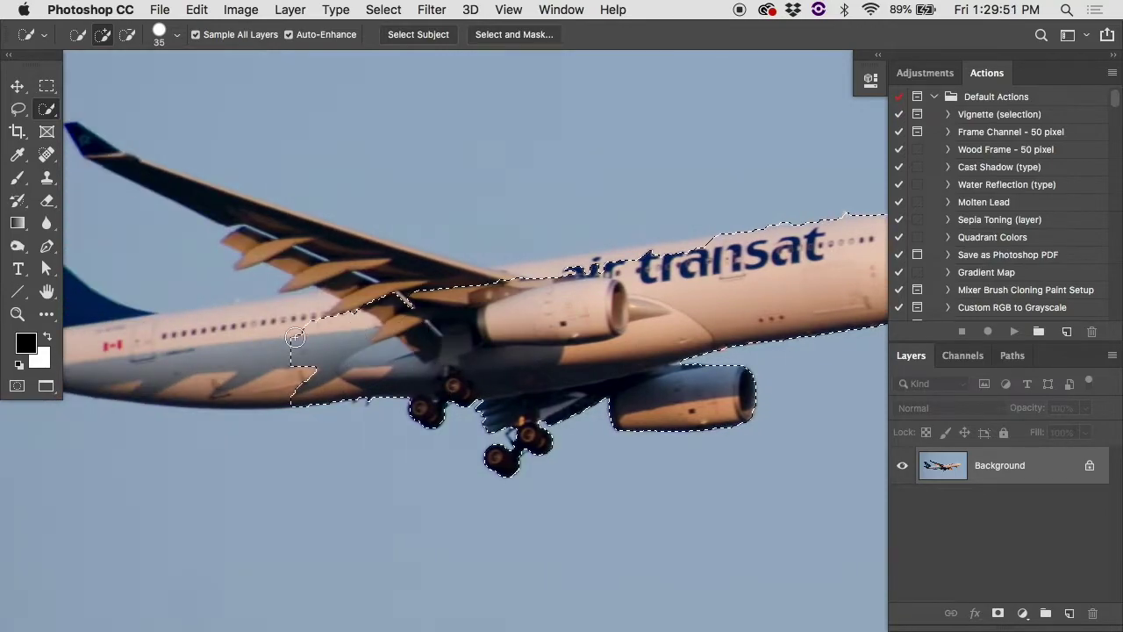
{"action": "scroll", "coordinate": [225, 352], "scroll_direction": "left", "scroll_amount": 5}
{"action": "left_click", "coordinate": [252, 313]}
{"action": "left_click_drag", "start_coordinate": [252, 313], "coordinate": [211, 267]}
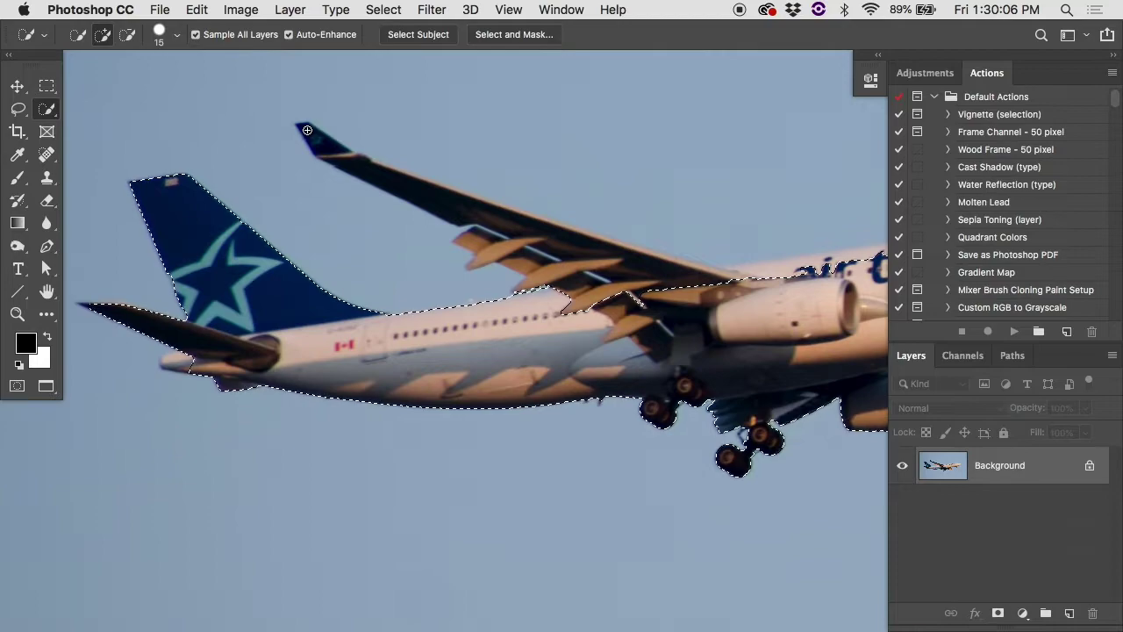
Add the near wing, flaps, tail cone and nose wheel to the quick selection at brush size 15, and deselect.
{"action": "left_click_drag", "start_coordinate": [354, 166], "coordinate": [428, 201]}
{"action": "mouse_move", "coordinate": [565, 244]}
{"action": "left_mouse_down"}
{"action": "mouse_move", "coordinate": [504, 254]}
{"action": "mouse_move", "coordinate": [475, 242]}
{"action": "mouse_move", "coordinate": [554, 299]}
{"action": "left_mouse_up"}
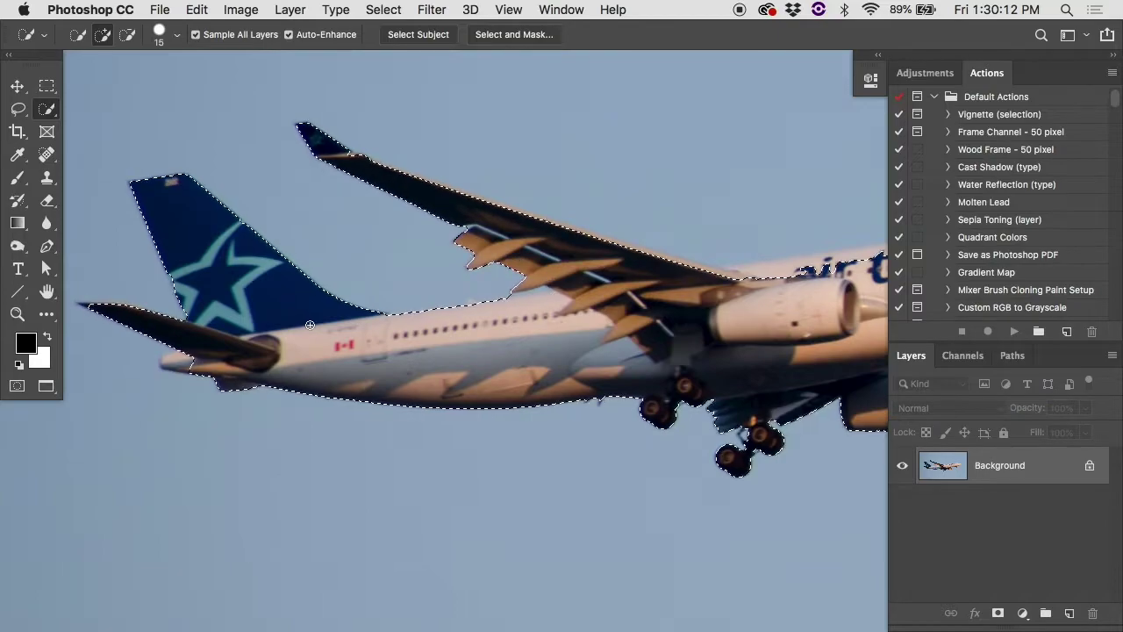
{"action": "left_click", "coordinate": [171, 365]}
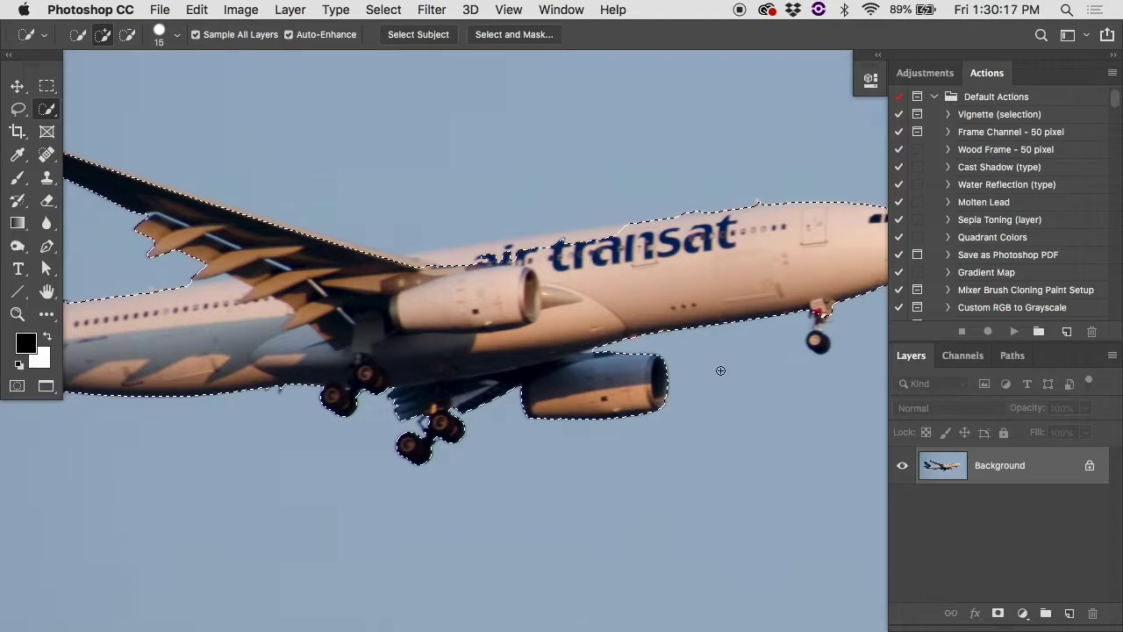
{"action": "left_click_drag", "start_coordinate": [719, 369], "coordinate": [815, 340]}
{"action": "key", "text": "super+d"}
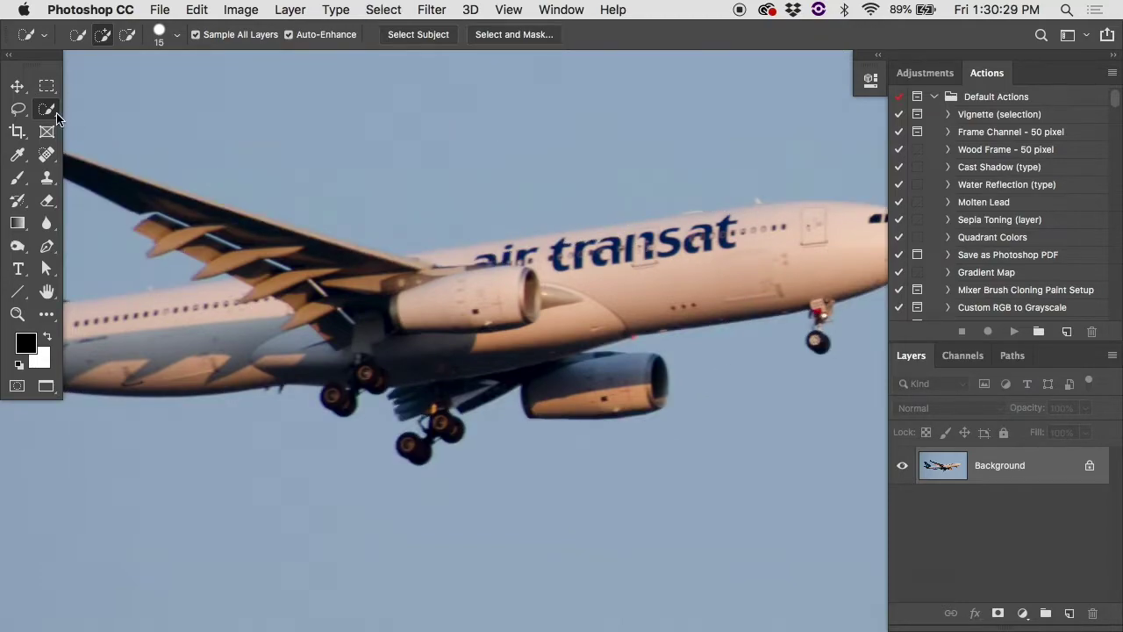
Select the sky around the airplane with the Magic Wand at tolerance 35, Contiguous off, and fit the photo on screen.
{"action": "right_click", "coordinate": [58, 118]}
{"action": "left_click", "coordinate": [132, 122]}
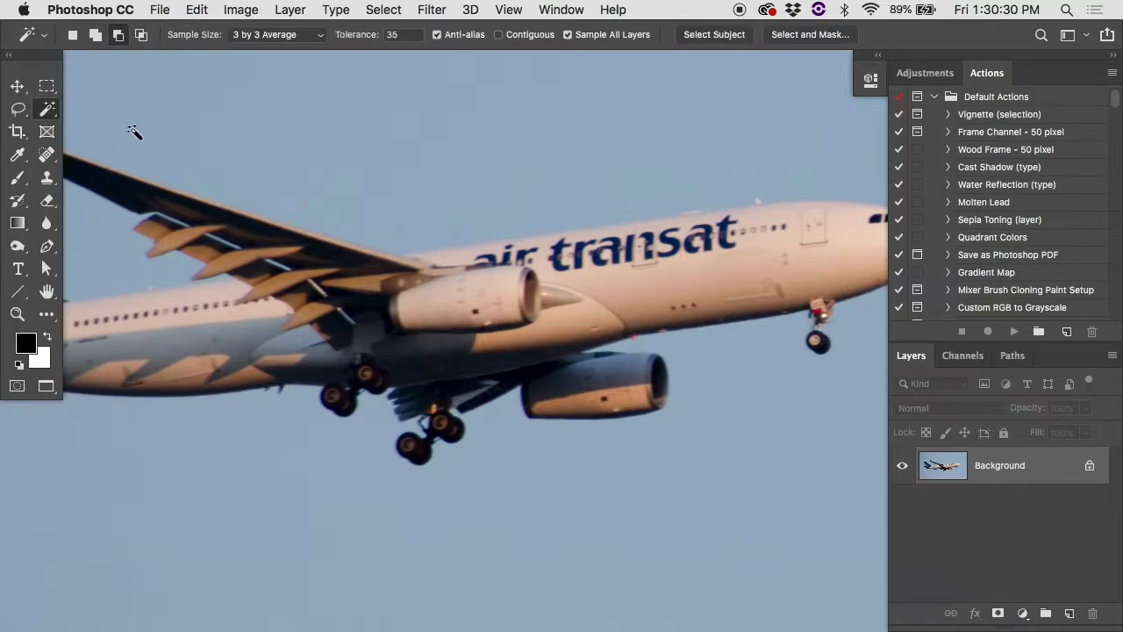
{"action": "left_click", "coordinate": [285, 120]}
{"action": "key", "text": "super+0"}
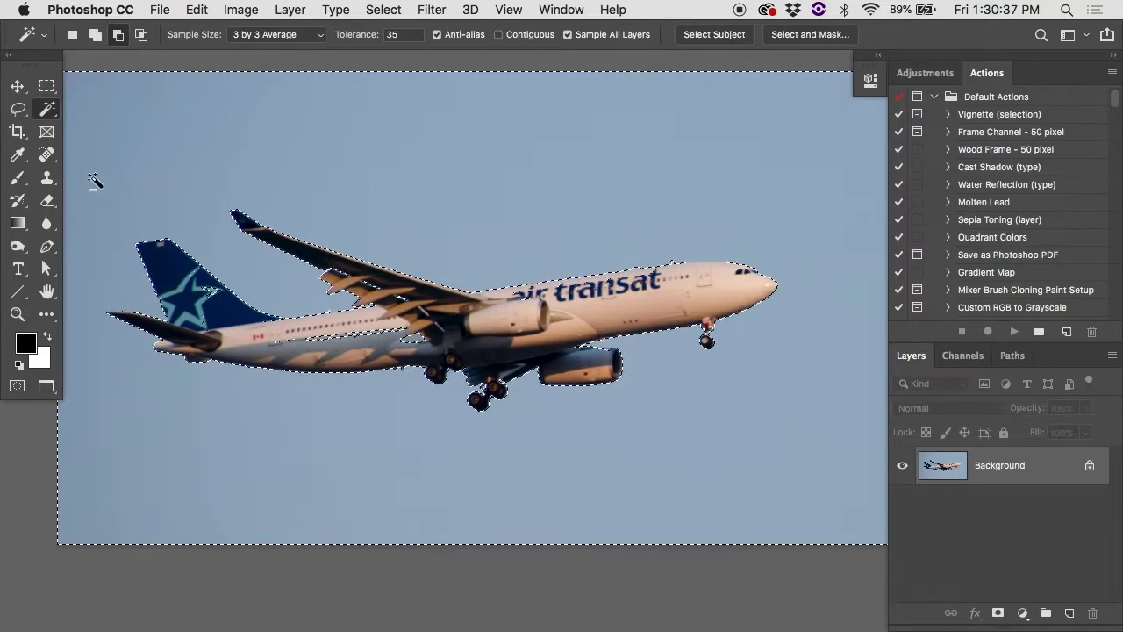
Subtract the stray patches on the fuselage from the sky selection with the Lasso tool.
{"action": "left_click", "coordinate": [18, 109]}
{"action": "left_click", "coordinate": [118, 35]}
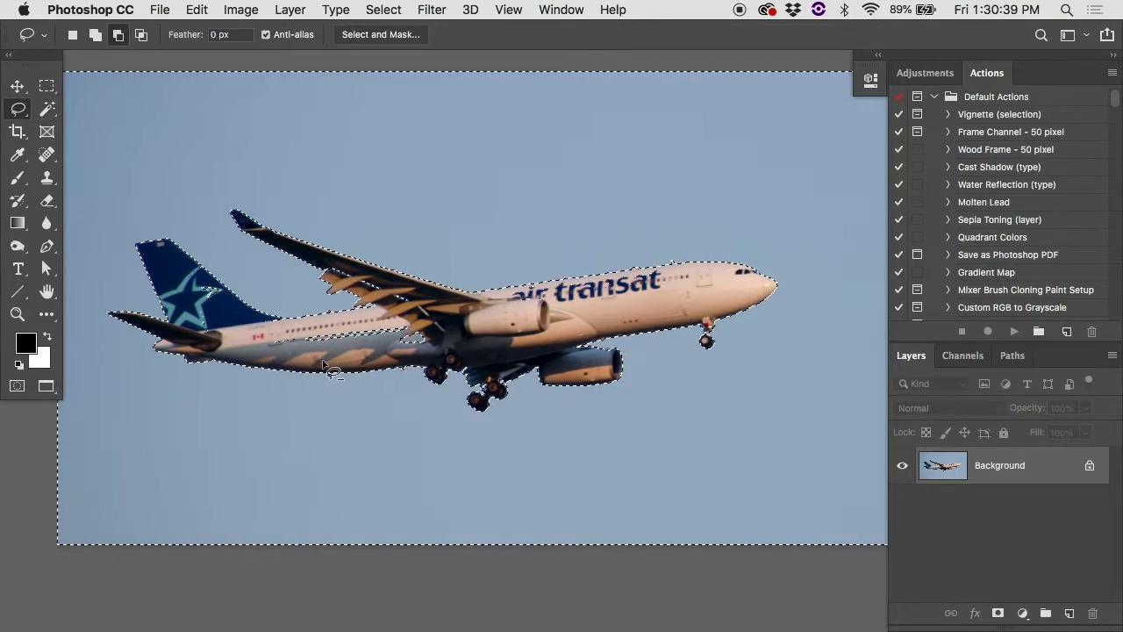
{"action": "left_click_drag", "start_coordinate": [18, 109], "coordinate": [66, 109]}
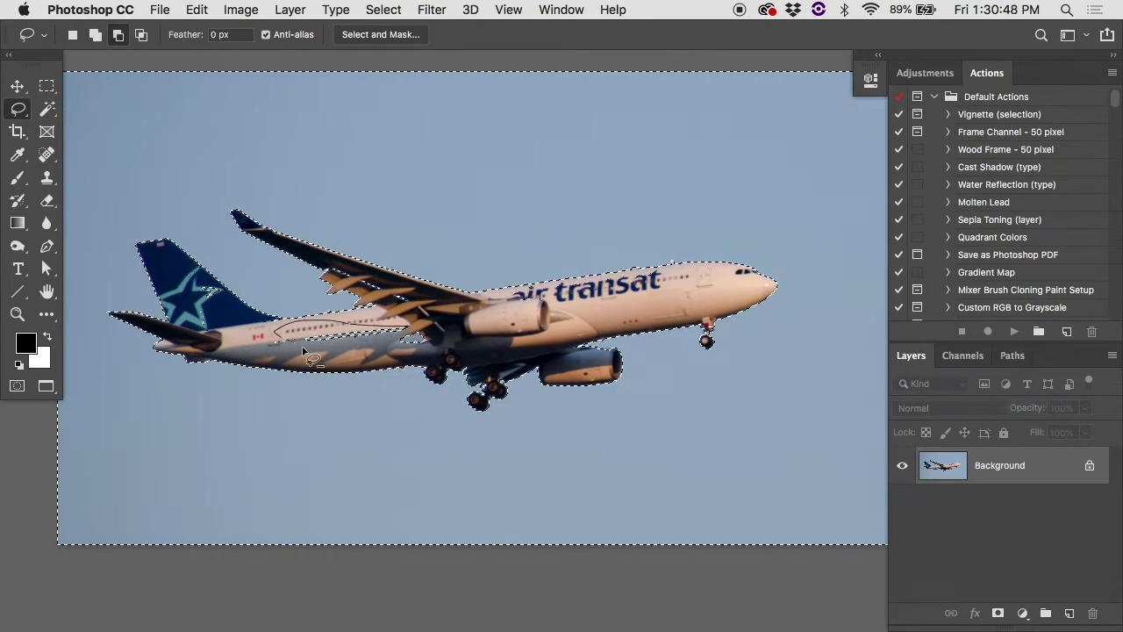
{"action": "left_click_drag", "start_coordinate": [303, 351], "coordinate": [307, 351]}
{"action": "left_click_drag", "start_coordinate": [303, 344], "coordinate": [307, 346]}
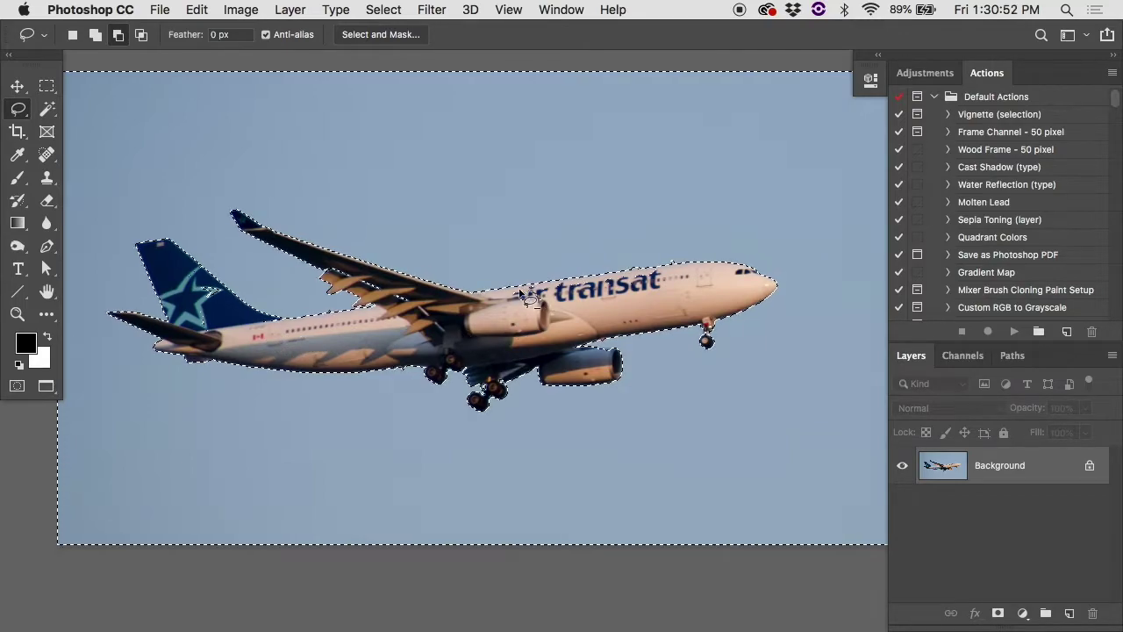
{"action": "left_click_drag", "start_coordinate": [524, 311], "coordinate": [527, 301]}
{"action": "mouse_move", "coordinate": [607, 291]}
{"action": "left_mouse_down"}
{"action": "mouse_move", "coordinate": [662, 282]}
{"action": "mouse_move", "coordinate": [577, 325]}
{"action": "left_mouse_up"}
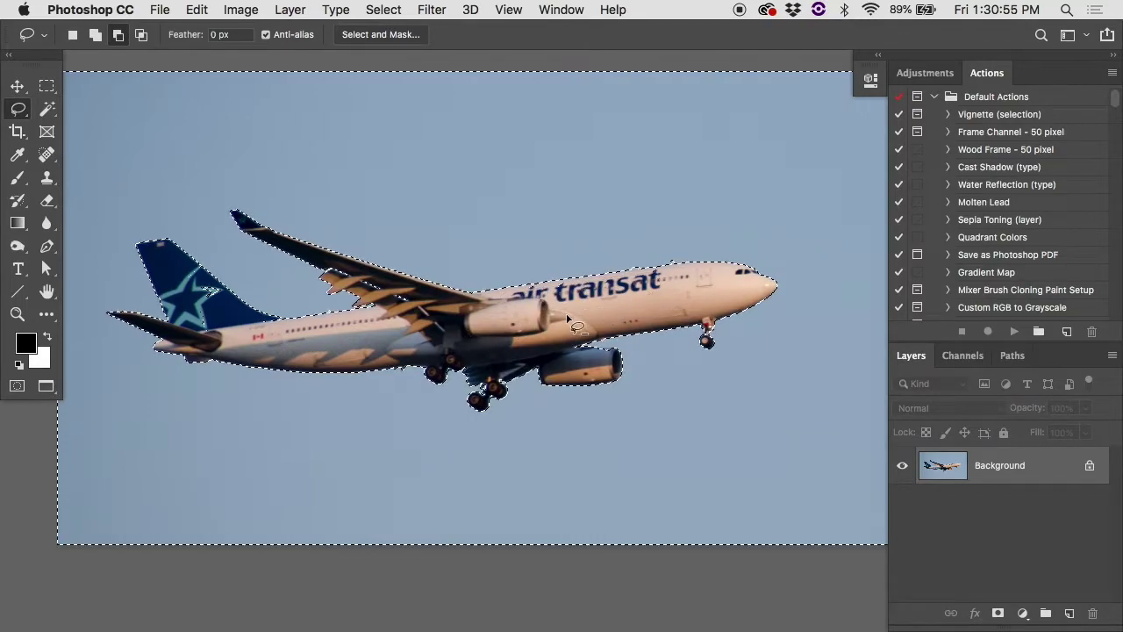
Invert the selection so that it covers the airplane instead of the sky.
{"action": "left_click", "coordinate": [382, 9]}
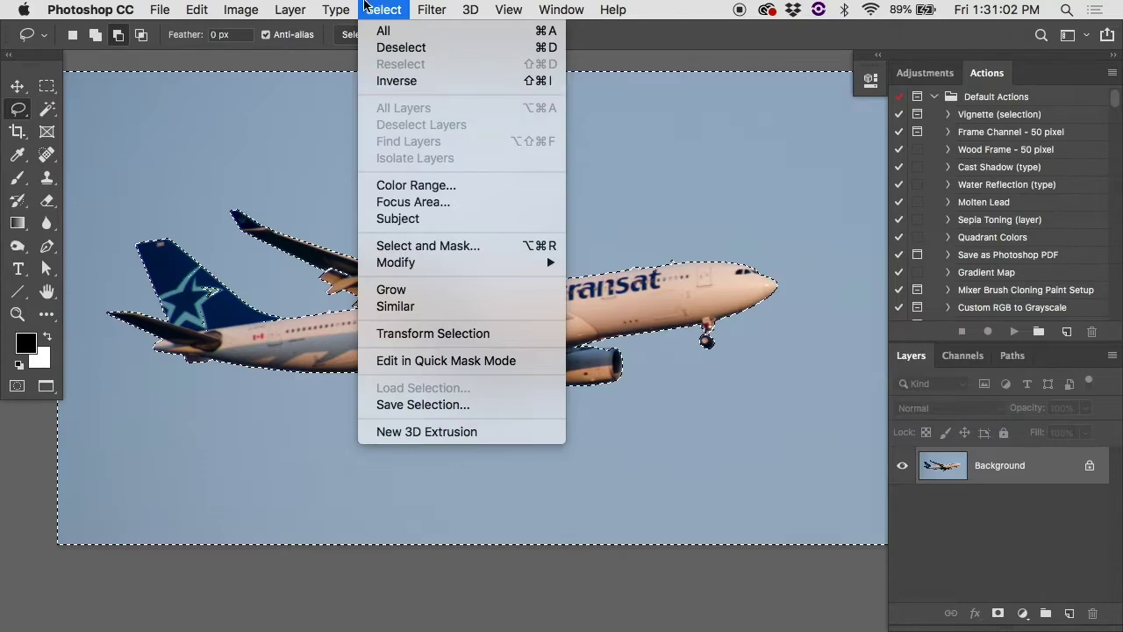
{"action": "left_click", "coordinate": [366, 7]}
{"action": "left_click", "coordinate": [373, 9]}
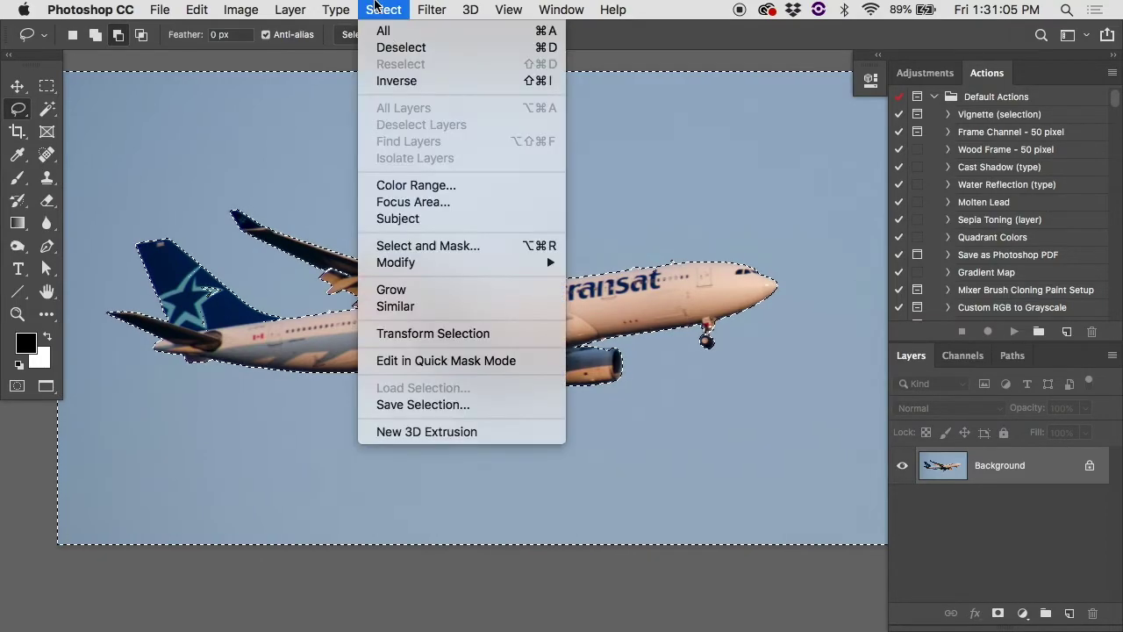
{"action": "left_click", "coordinate": [396, 81]}
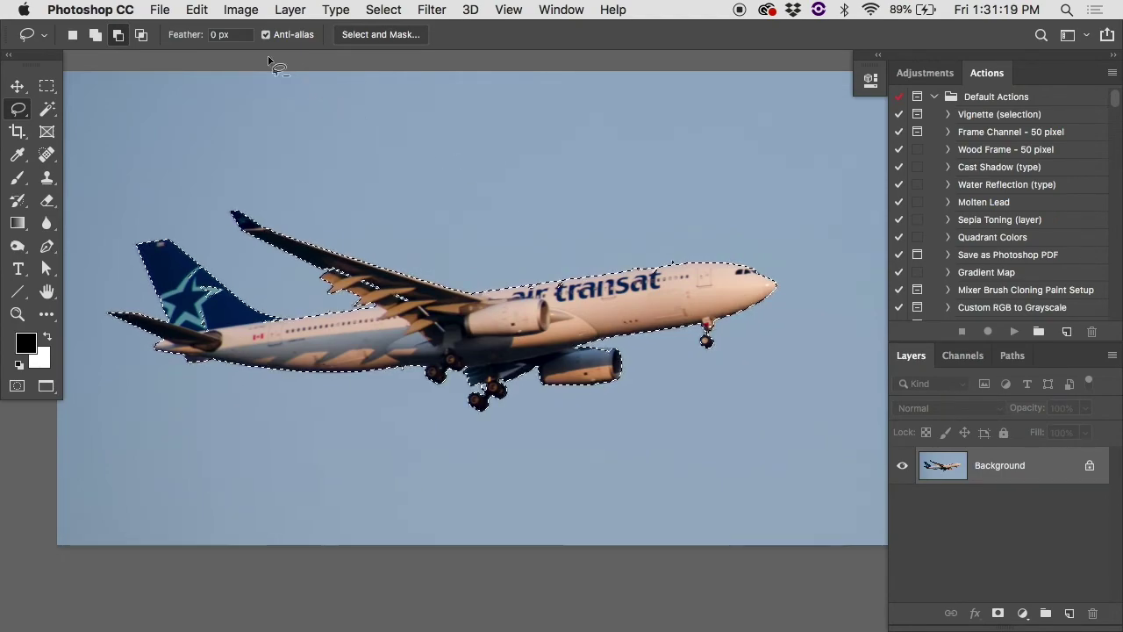
Try the Invert colour adjustment on the selected airplane and undo it.
{"action": "left_click", "coordinate": [240, 10]}
{"action": "mouse_move", "coordinate": [250, 58]}
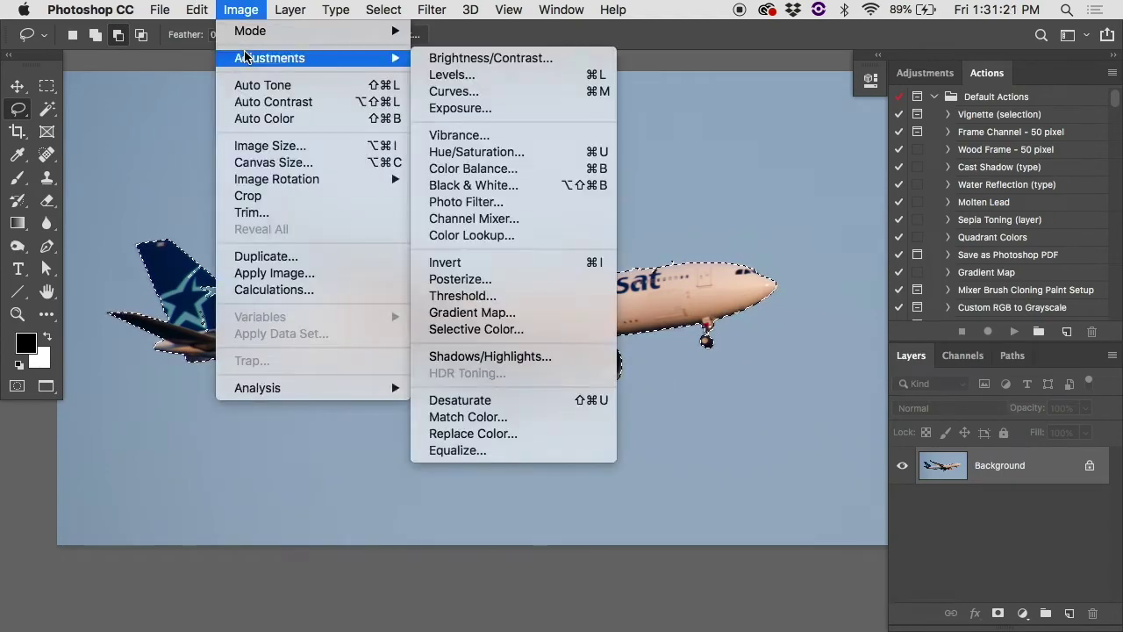
{"action": "left_click", "coordinate": [469, 265]}
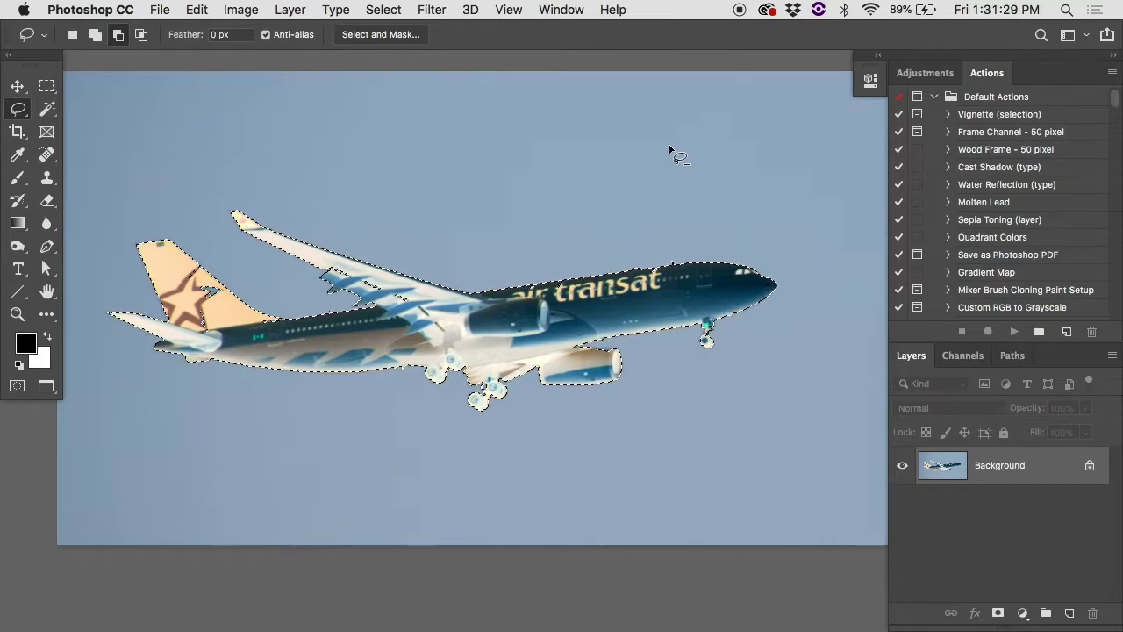
{"action": "left_click", "coordinate": [238, 9]}
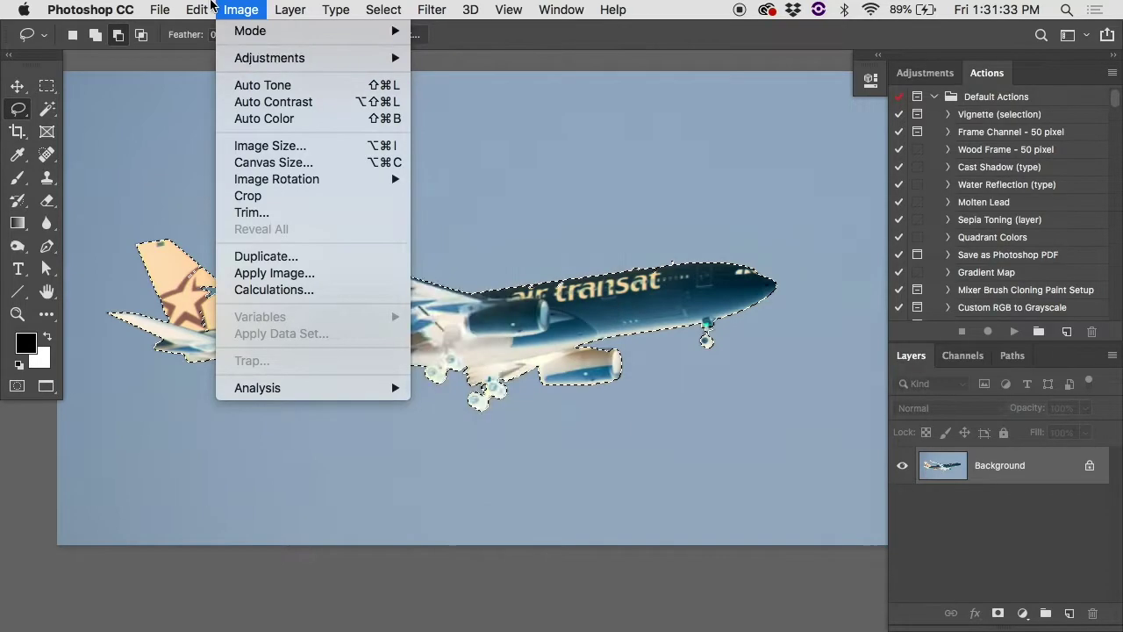
{"action": "left_click", "coordinate": [211, 6]}
{"action": "key", "text": "super+z"}
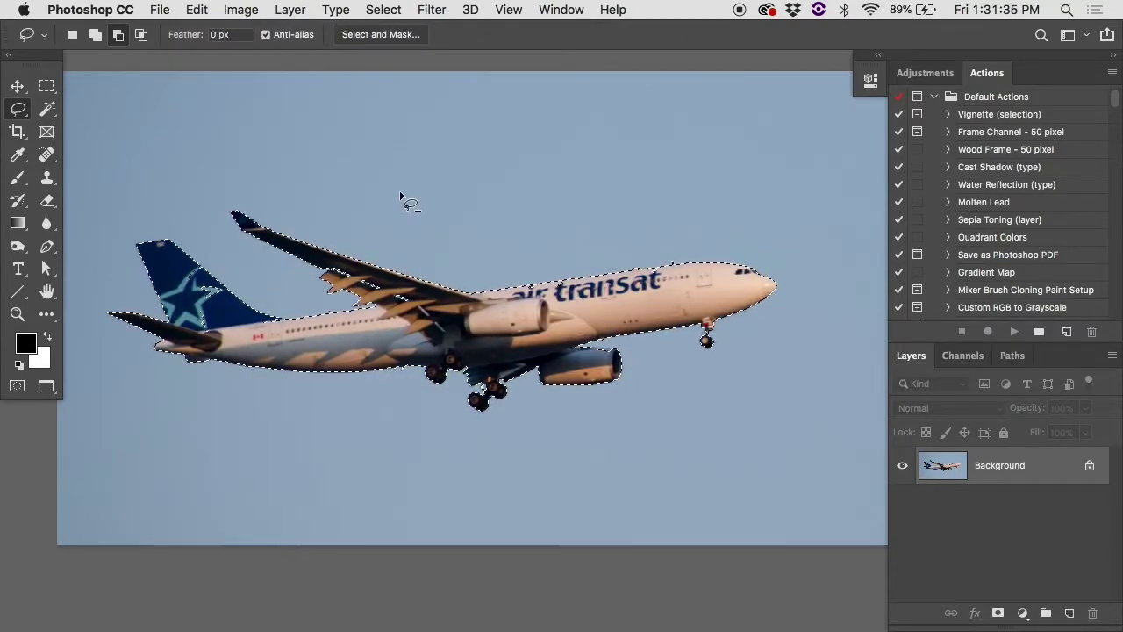
Add the missing strip along the far engine's upper edge to the selection with the Lasso tool.
{"action": "scroll", "coordinate": [544, 303], "scroll_direction": "up", "scroll_amount": 5}
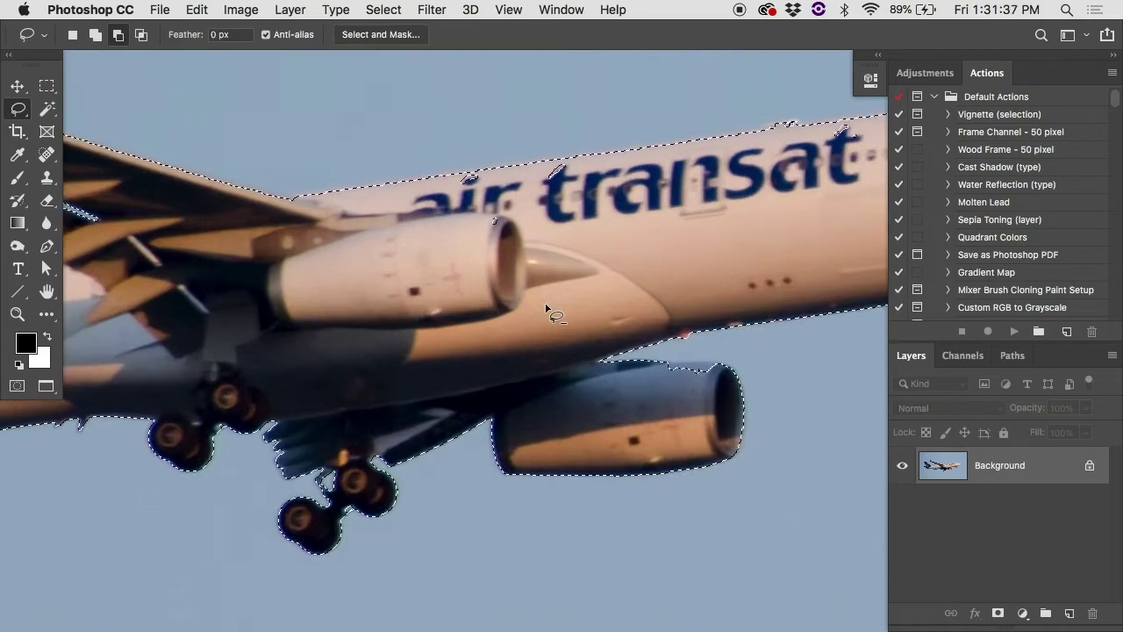
{"action": "scroll", "coordinate": [721, 326], "scroll_direction": "up", "scroll_amount": 3}
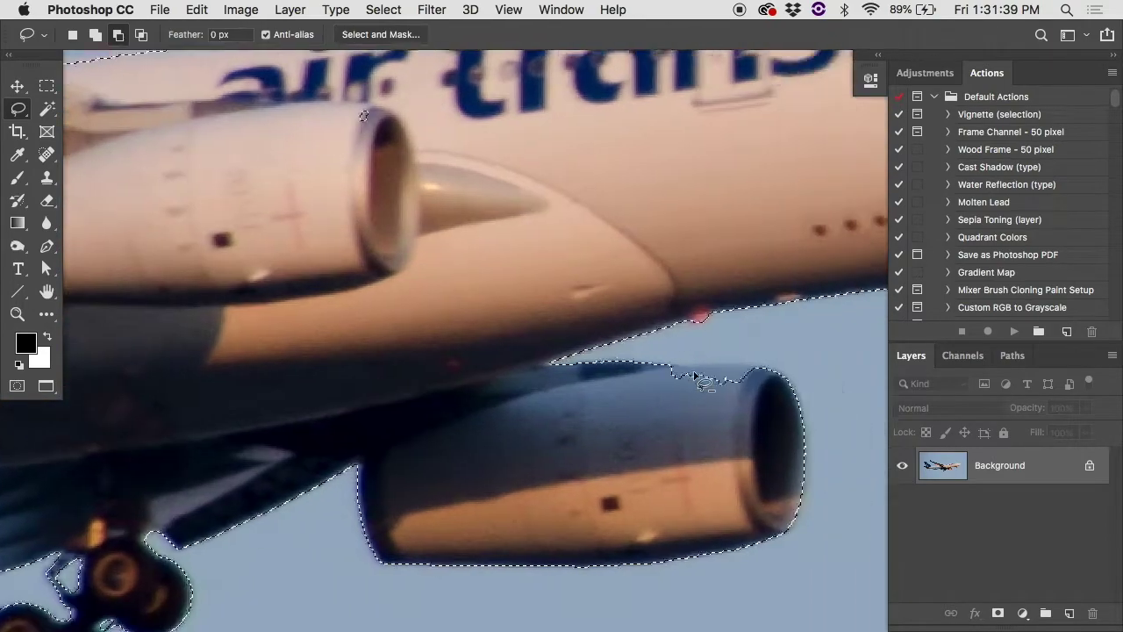
{"action": "scroll", "coordinate": [571, 353], "scroll_direction": "up", "scroll_amount": 2}
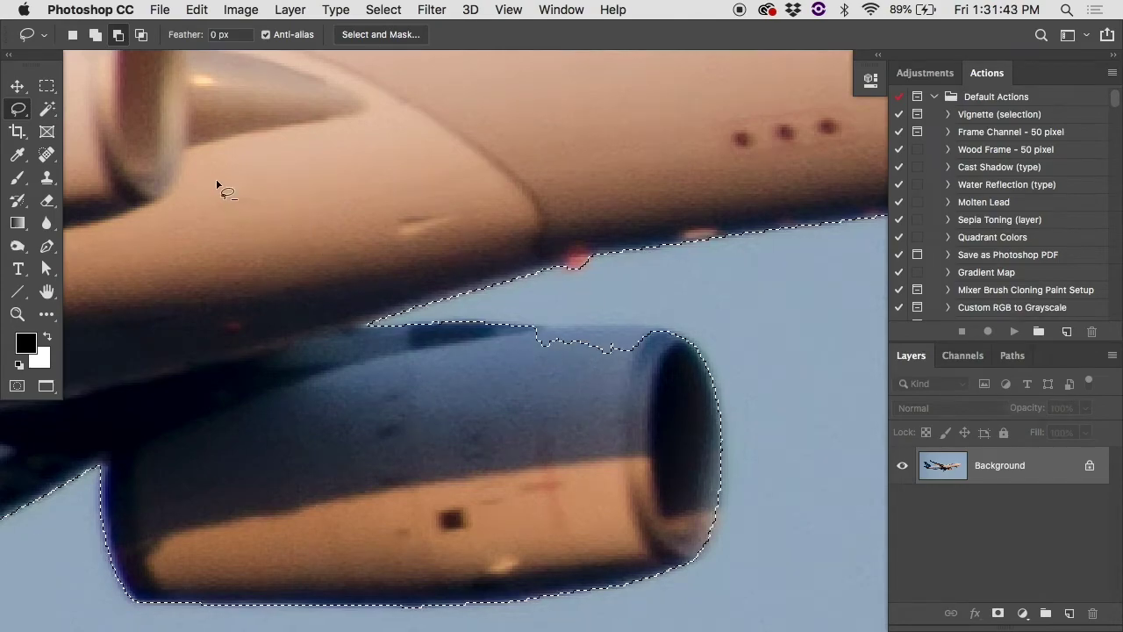
{"action": "left_click", "coordinate": [96, 34]}
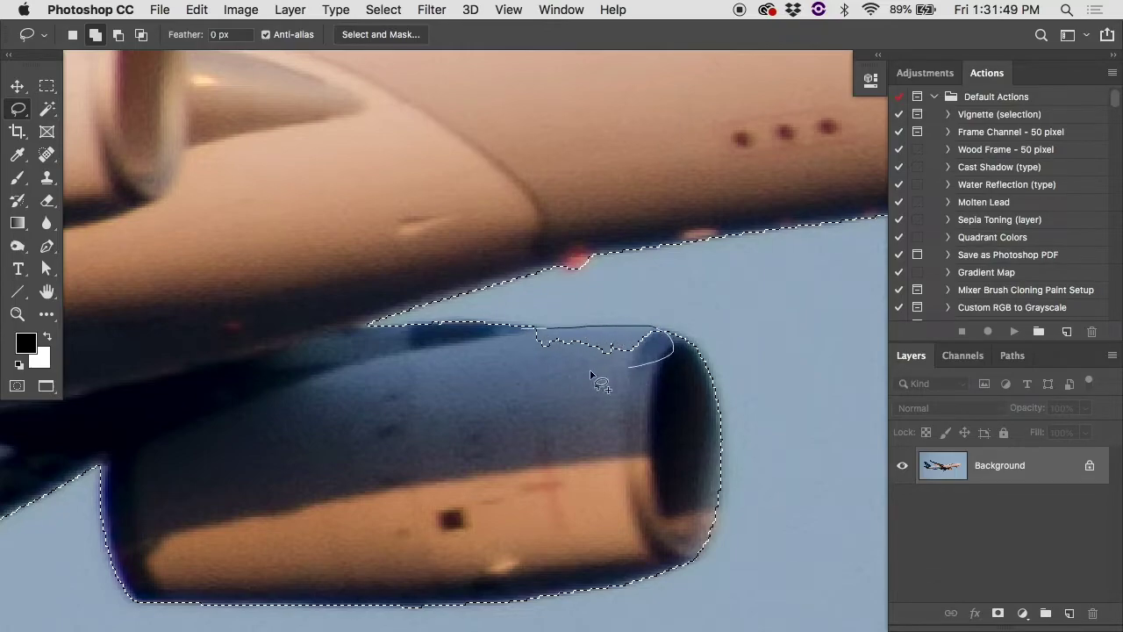
{"action": "scroll", "coordinate": [513, 360], "scroll_direction": "down", "scroll_amount": 10}
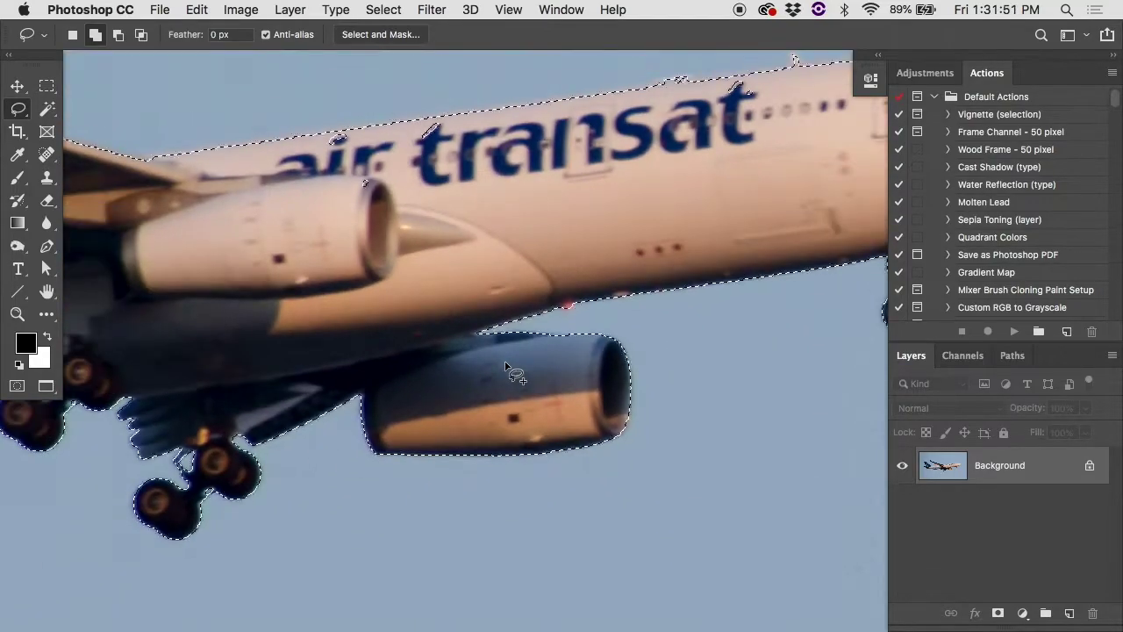
{"action": "scroll", "coordinate": [506, 367], "scroll_direction": "down", "scroll_amount": 3}
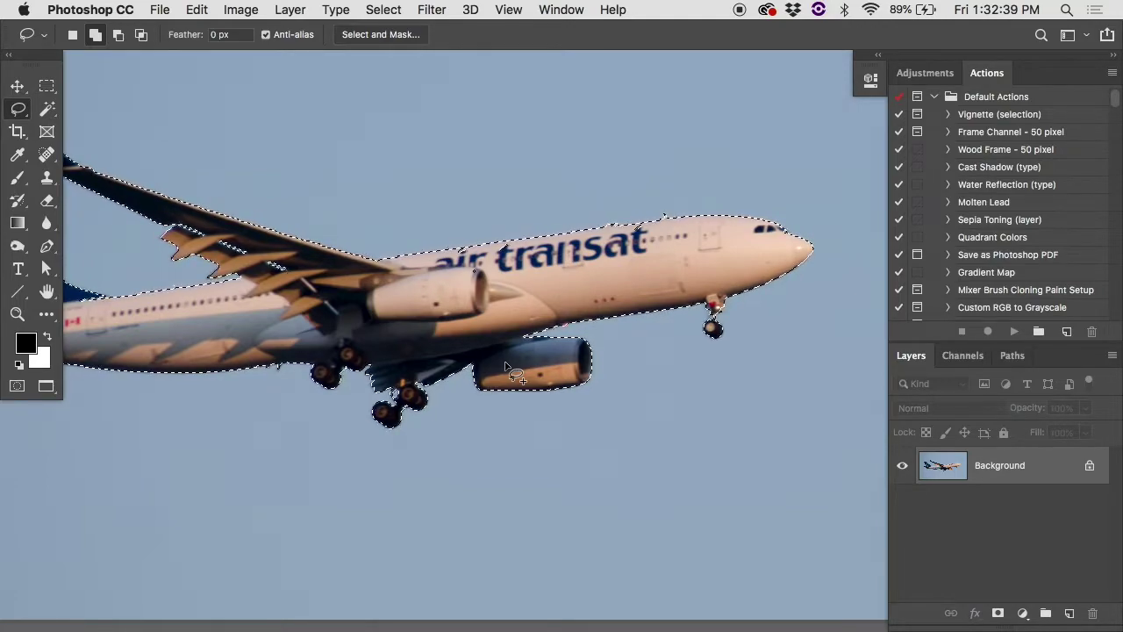
Close the airplane photo and open IMG_6025.JPG from the Selections folder in full-screen view.
{"action": "key", "text": "super+w"}
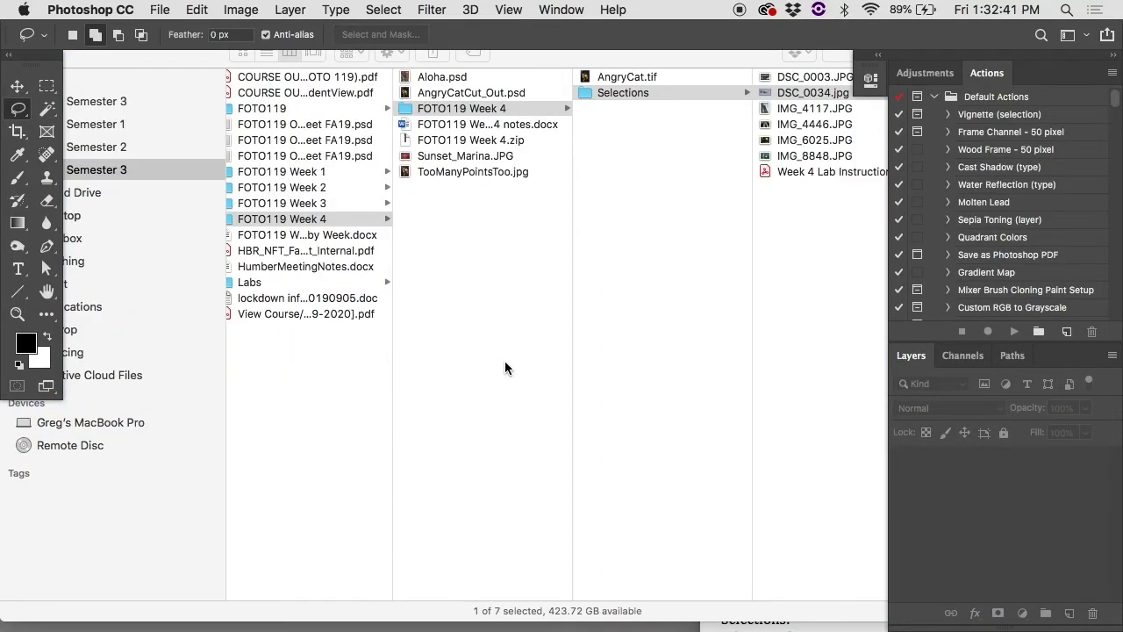
{"action": "left_click", "coordinate": [820, 204]}
{"action": "double_click", "coordinate": [809, 140]}
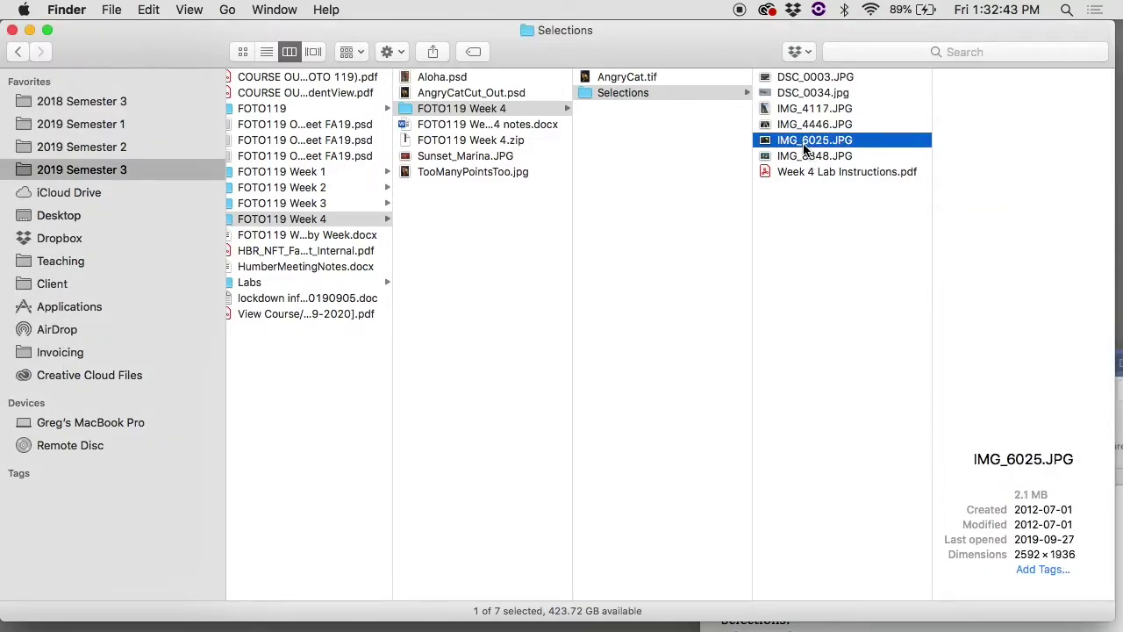
{"action": "left_click", "coordinate": [780, 329]}
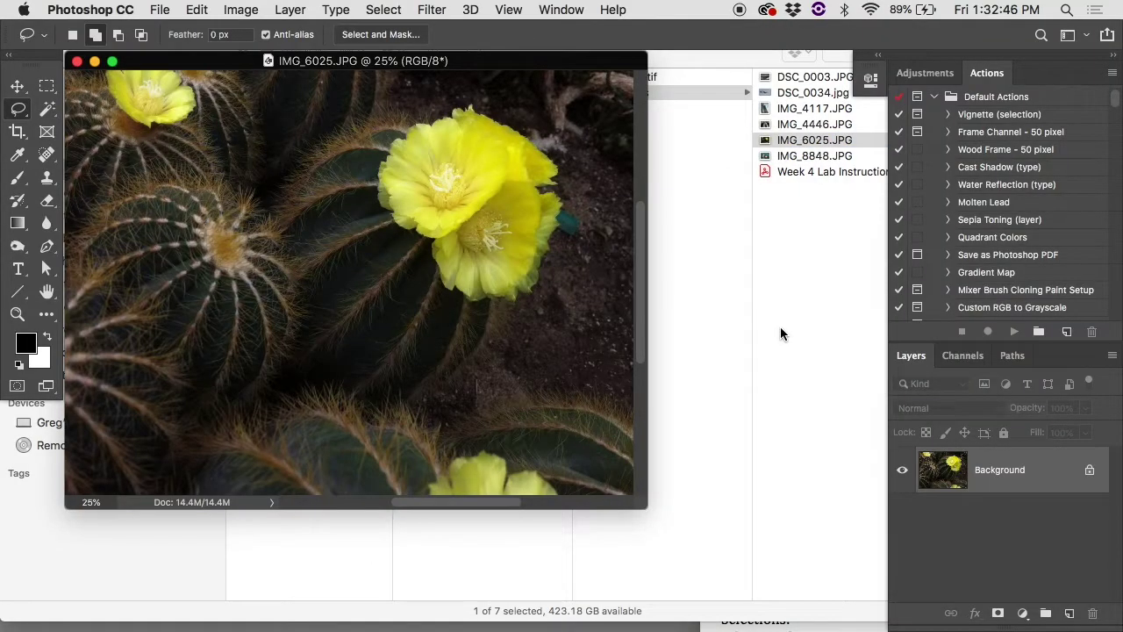
{"action": "key", "text": "f"}
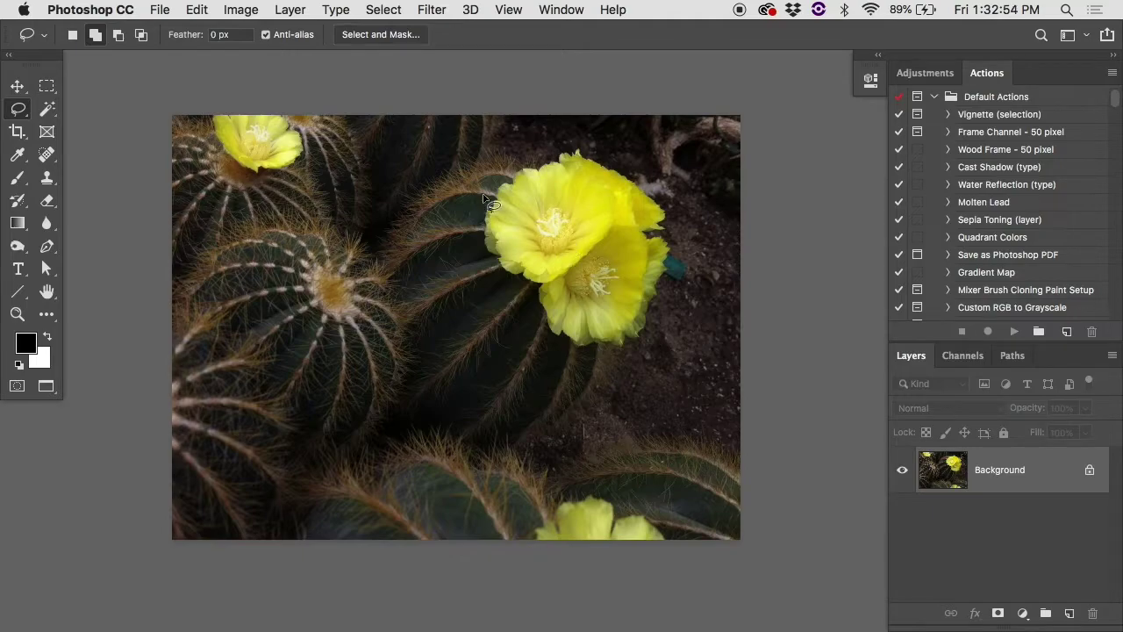
Start a Color Range selection with Localized Color Clusters off and sample a yellow petal of the large flower.
{"action": "left_click", "coordinate": [384, 12]}
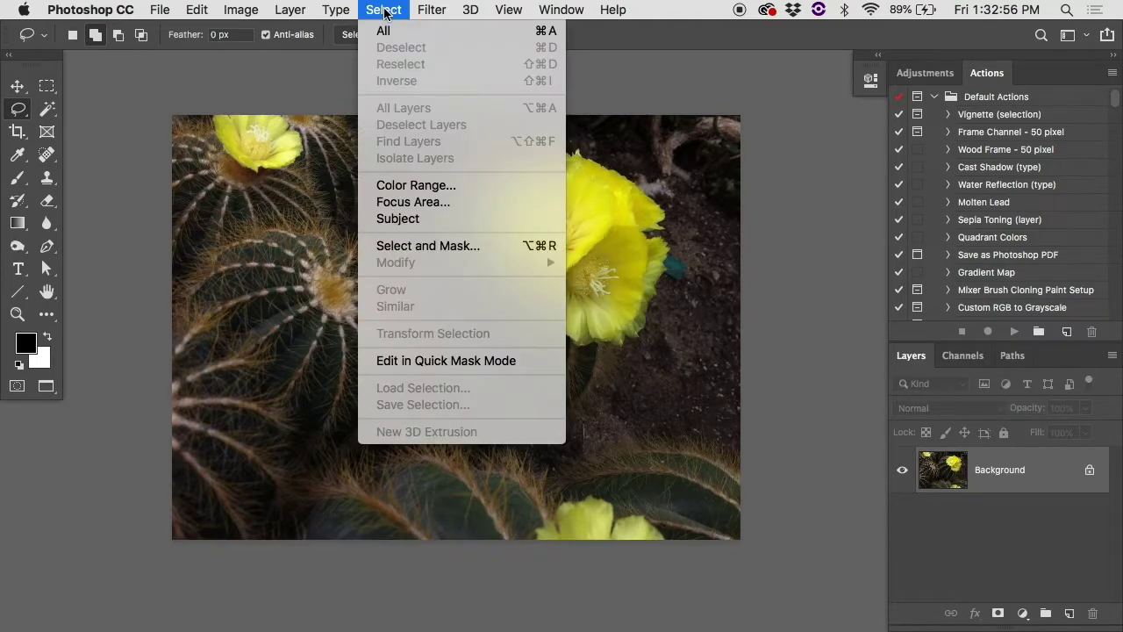
{"action": "left_click", "coordinate": [436, 189]}
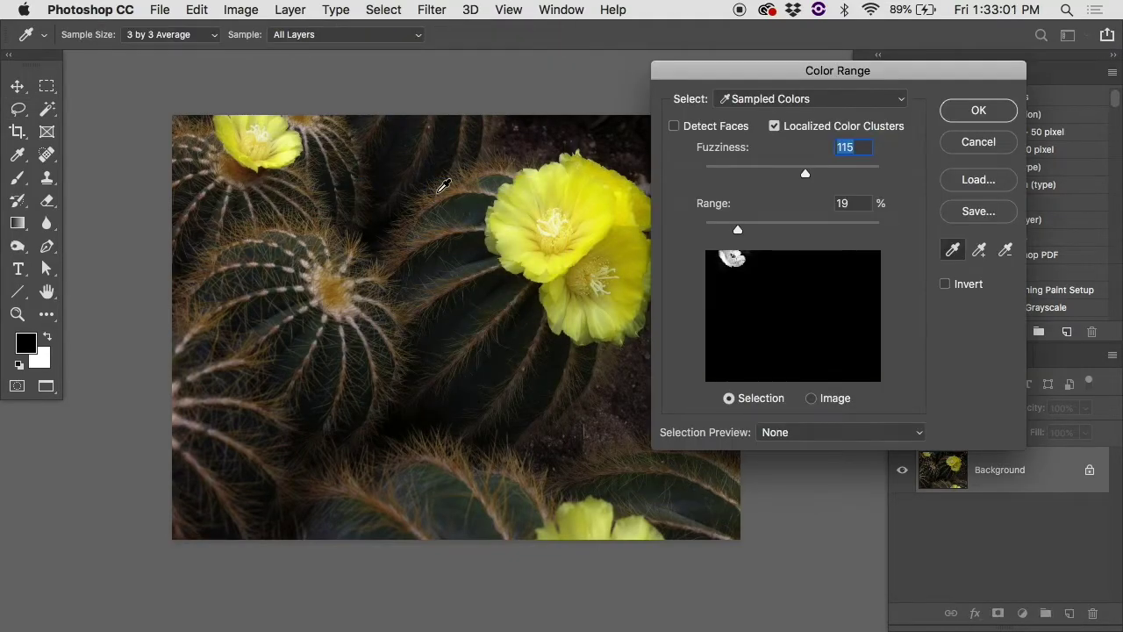
{"action": "left_click", "coordinate": [775, 126]}
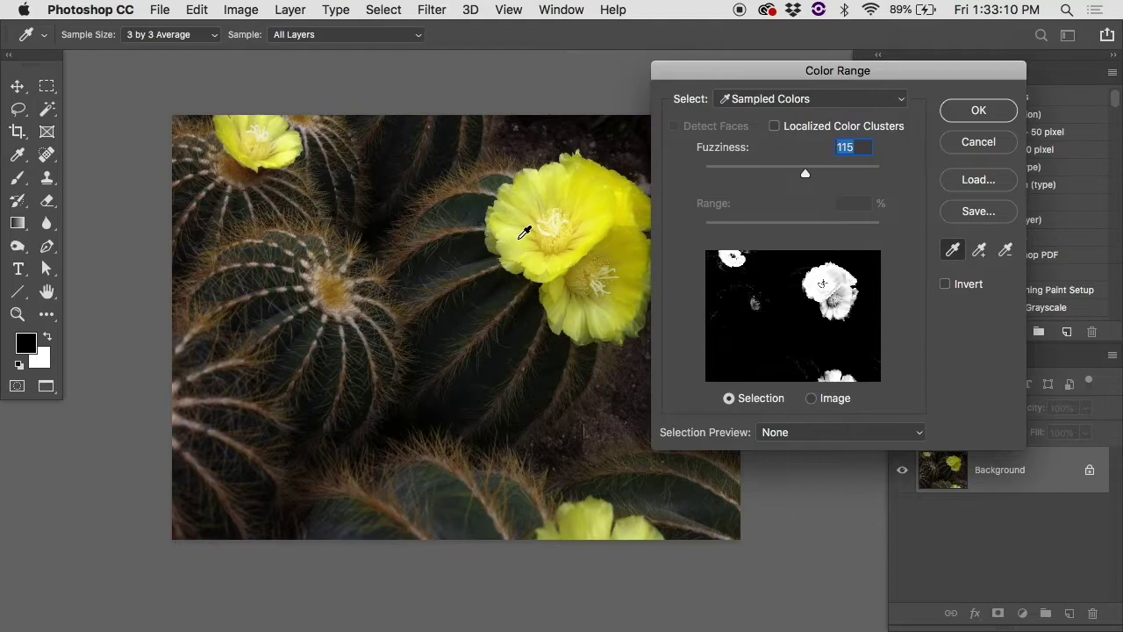
{"action": "left_click", "coordinate": [524, 232]}
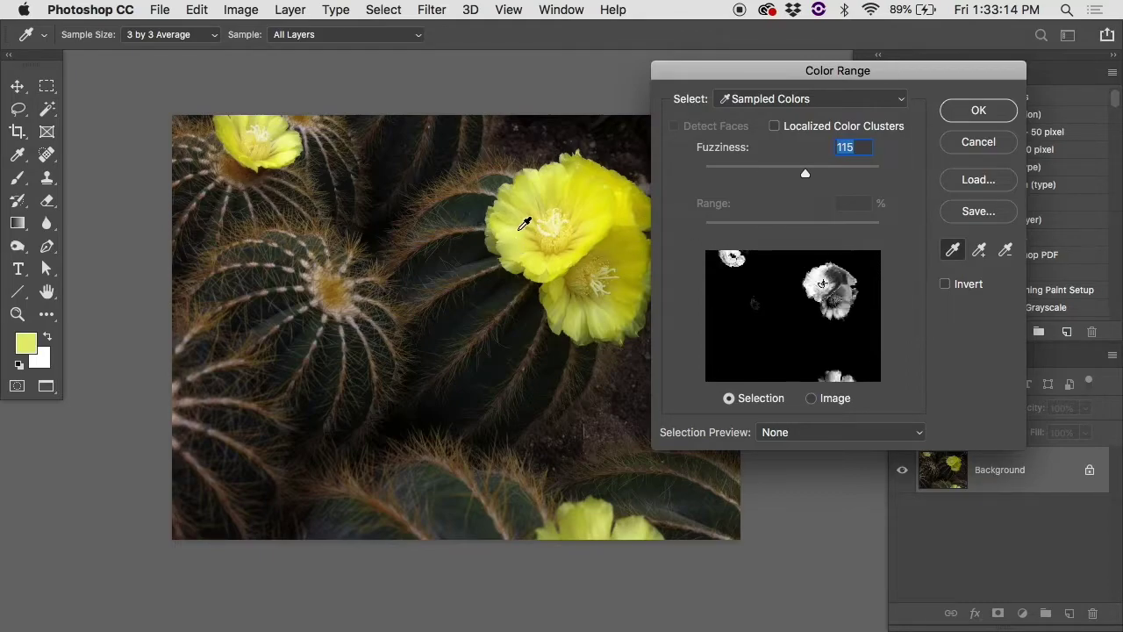
Sample the dark cactus body in Color Range, and try a fuzziness of 14 before setting it to 92.
{"action": "left_click", "coordinate": [460, 266]}
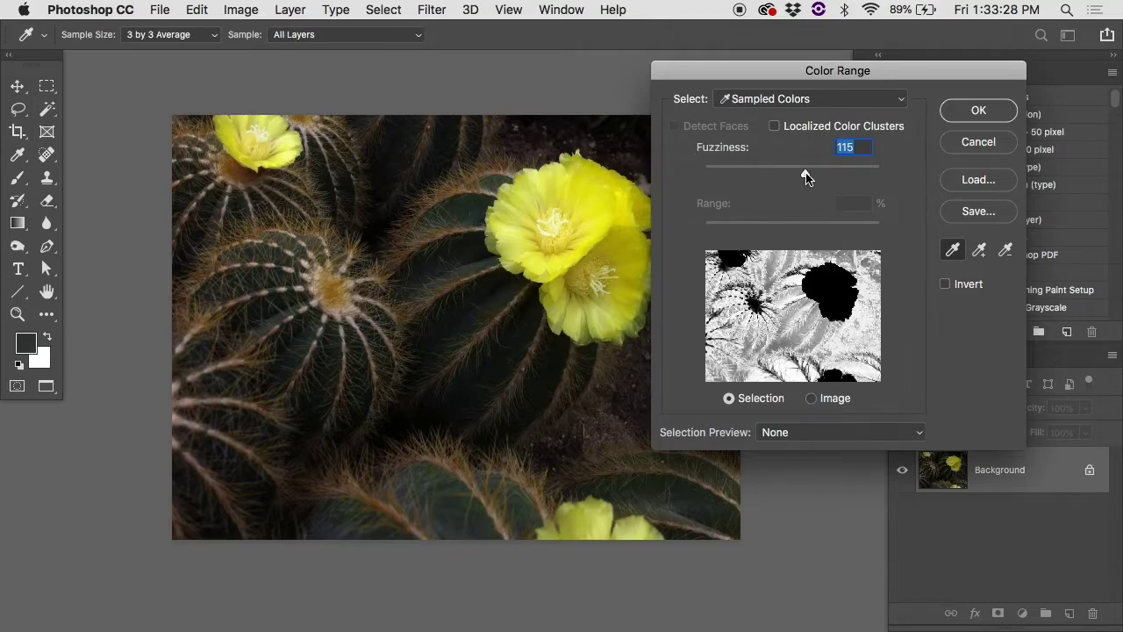
{"action": "left_click_drag", "start_coordinate": [806, 178], "coordinate": [718, 177]}
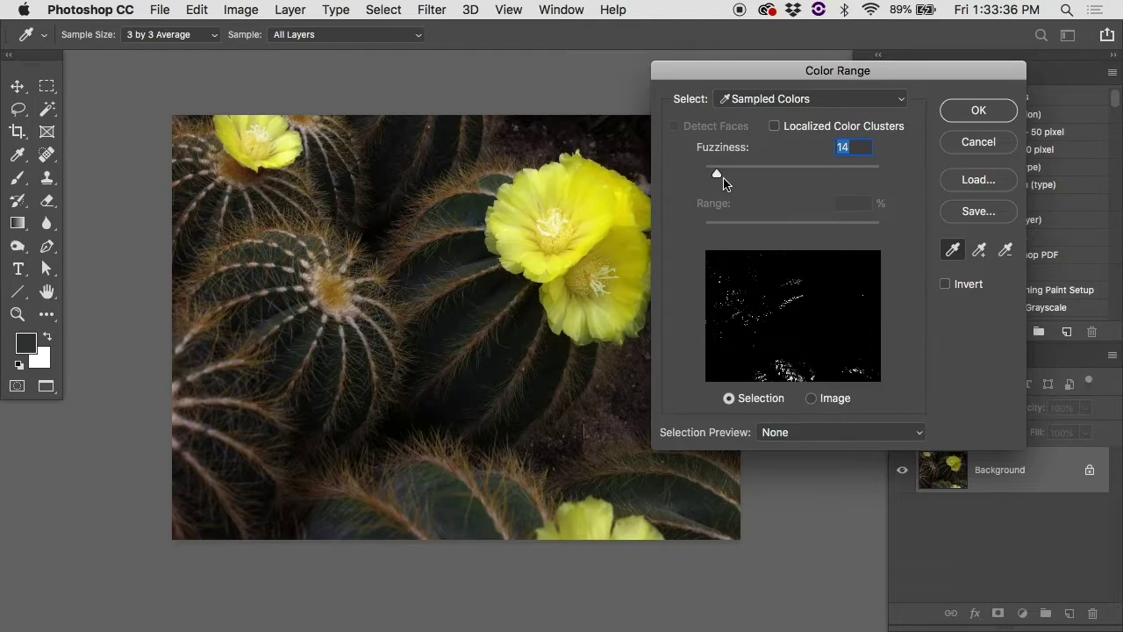
{"action": "left_click_drag", "start_coordinate": [716, 173], "coordinate": [785, 175]}
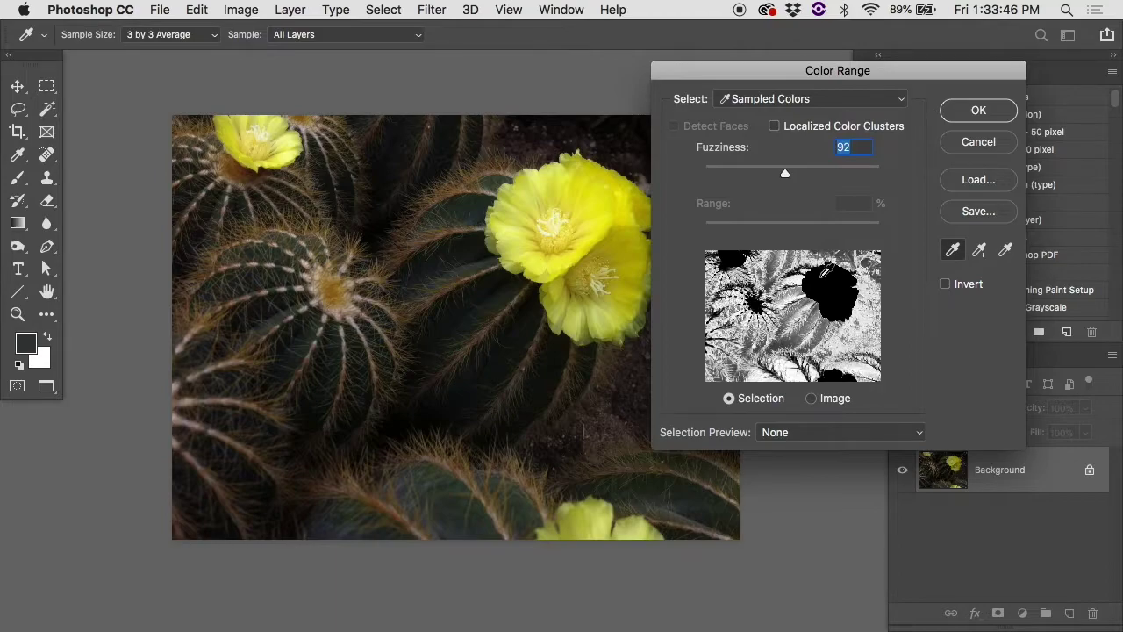
Sample a yellow petal of the large flower in Color Range, and try a fuzziness of 178 before setting it to 81.
{"action": "left_click", "coordinate": [823, 278]}
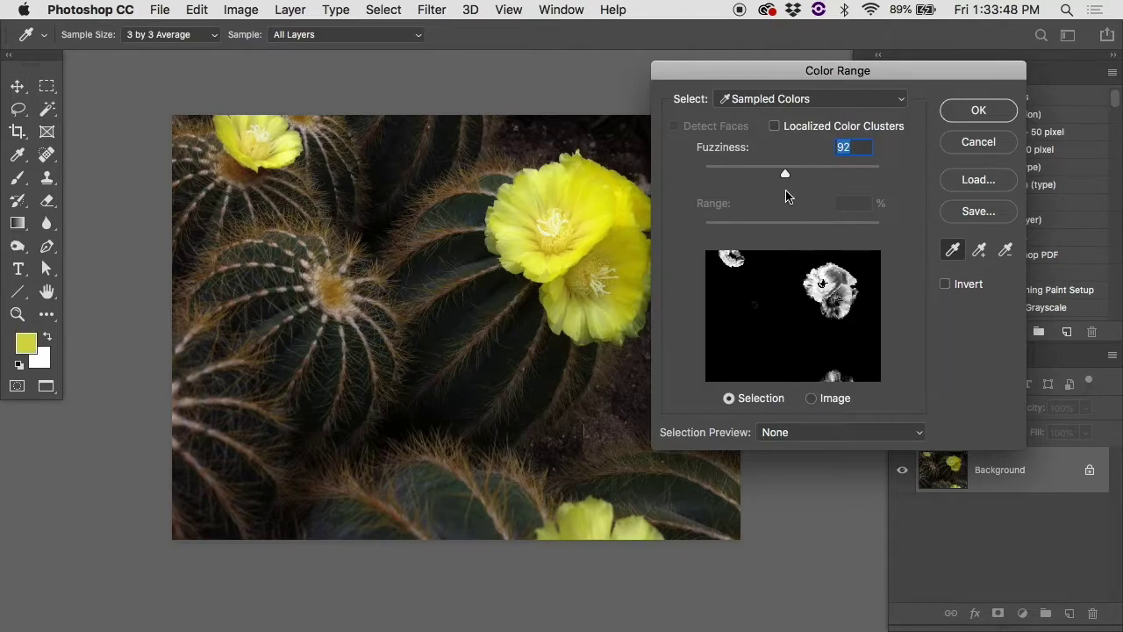
{"action": "left_click_drag", "start_coordinate": [785, 173], "coordinate": [862, 190]}
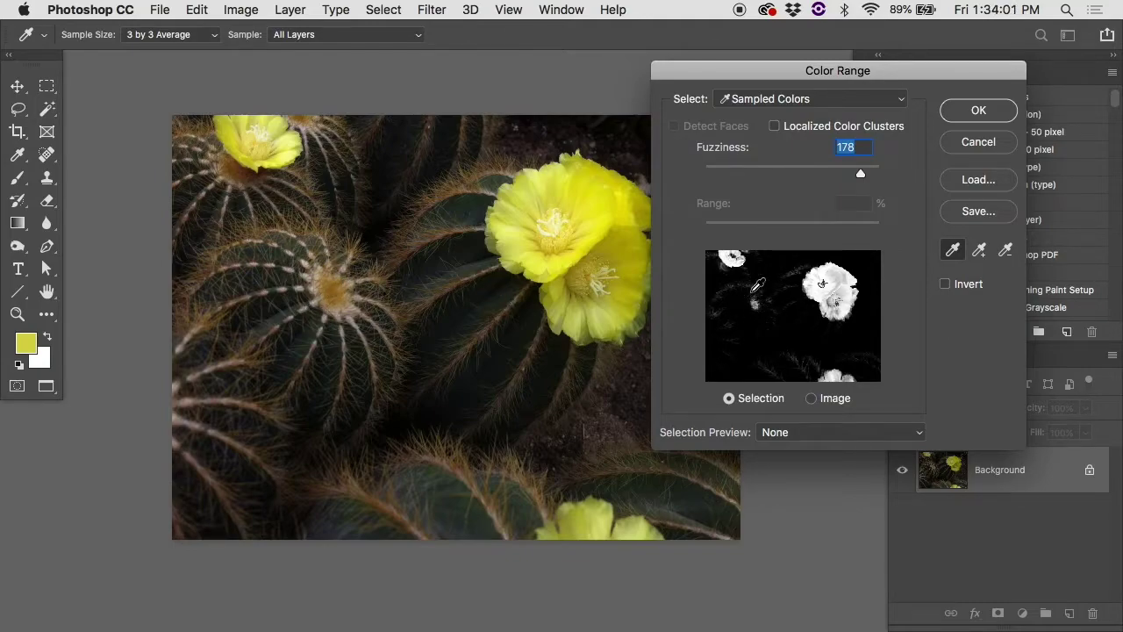
{"action": "left_click_drag", "start_coordinate": [856, 171], "coordinate": [776, 173]}
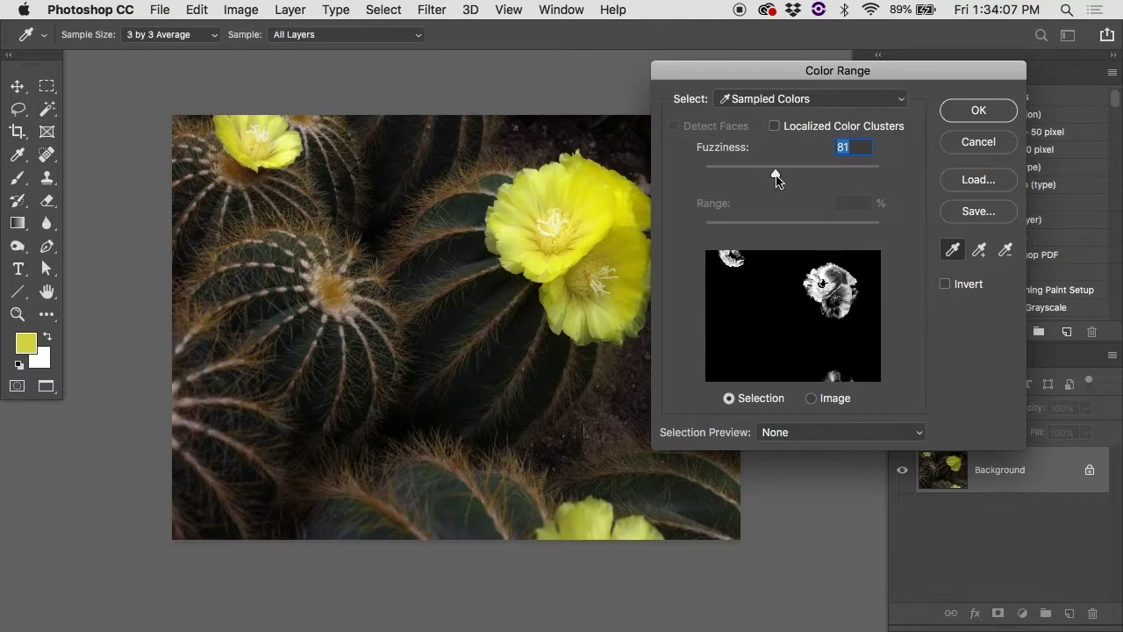
Add brighter and darker petal tones of the two large flowers to the sampled colors and set the fuzziness to 41.
{"action": "left_click", "coordinate": [980, 252]}
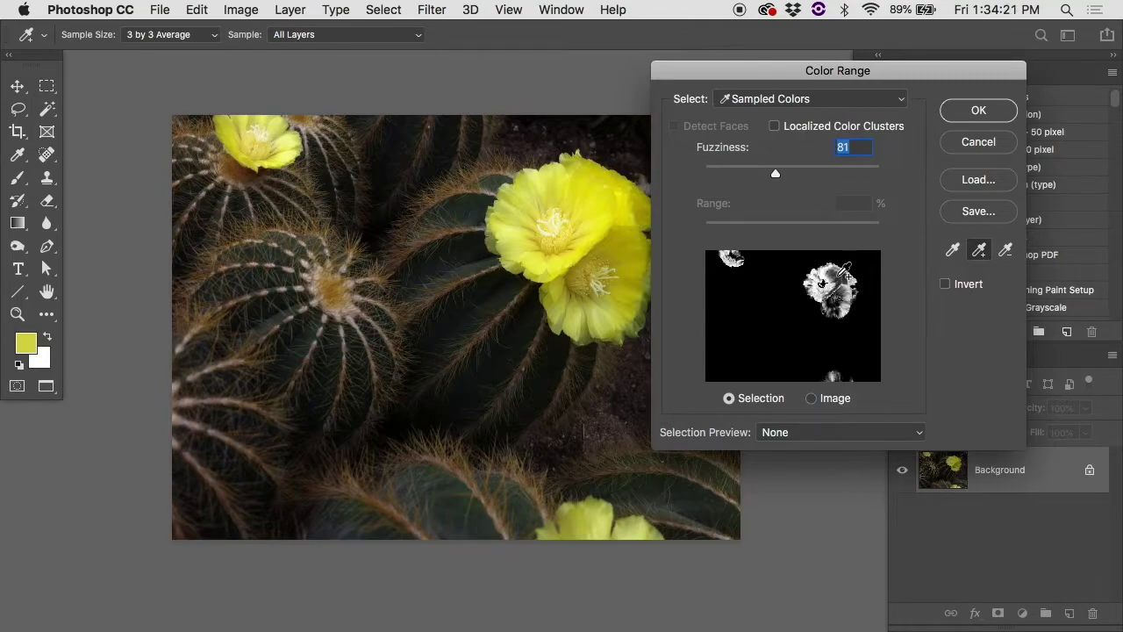
{"action": "left_click", "coordinate": [839, 276]}
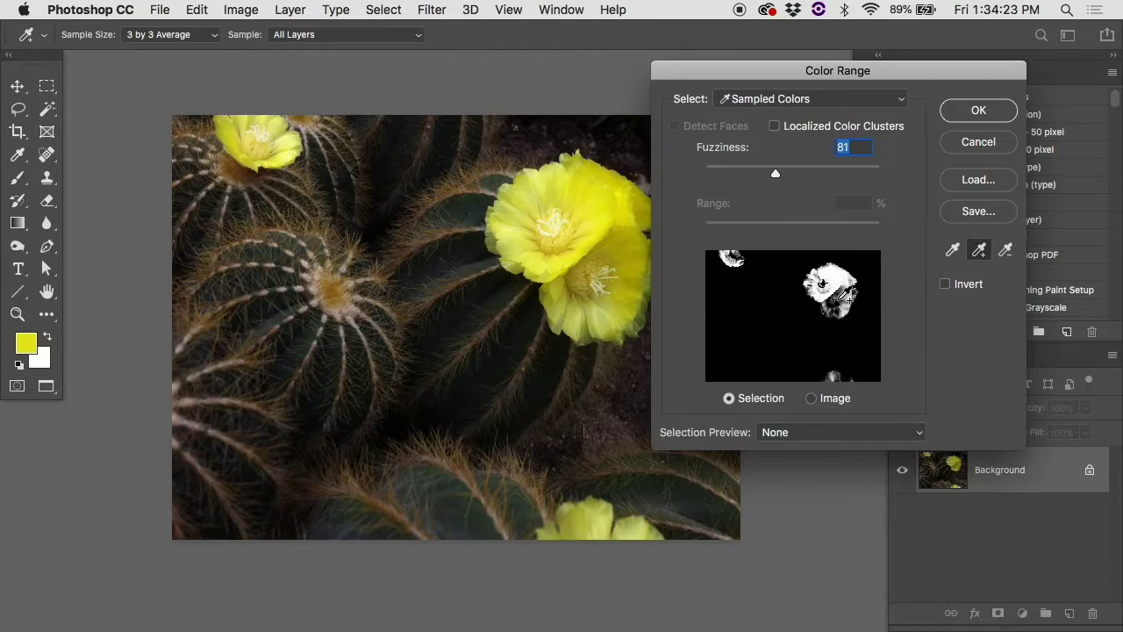
{"action": "left_click", "coordinate": [838, 302]}
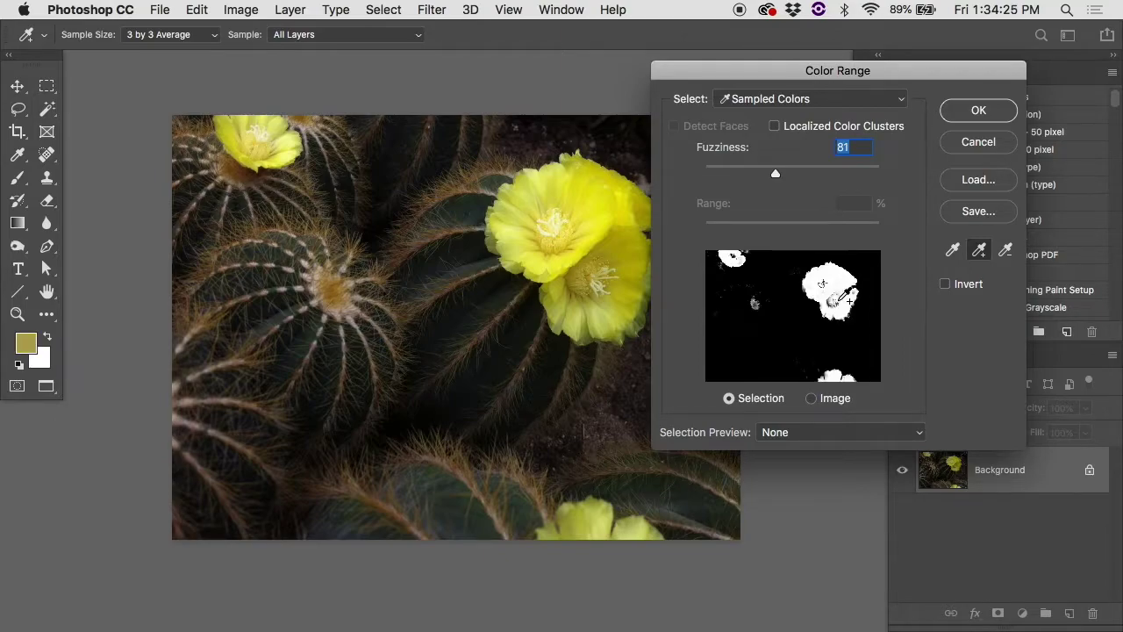
{"action": "left_click_drag", "start_coordinate": [769, 174], "coordinate": [742, 177]}
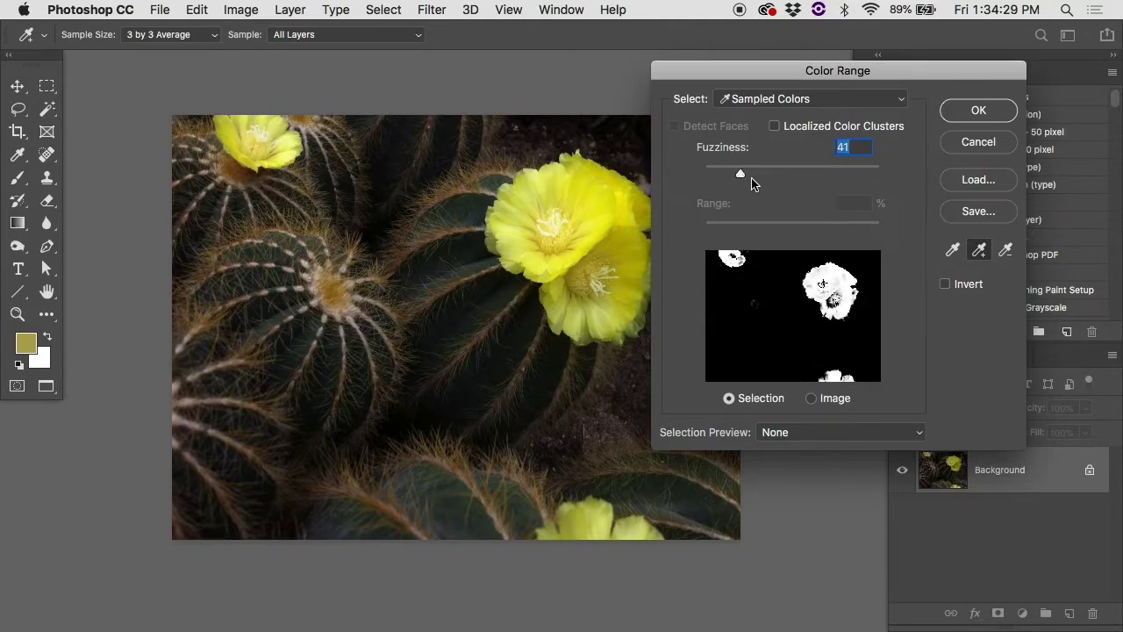
Add the large flowers' centers and remaining petal tones to the sample, set the fuzziness to 28 and apply the Color Range selection.
{"action": "left_click", "coordinate": [833, 296]}
{"action": "left_click", "coordinate": [820, 283]}
{"action": "left_click", "coordinate": [813, 279]}
{"action": "left_click_drag", "start_coordinate": [739, 176], "coordinate": [729, 175]}
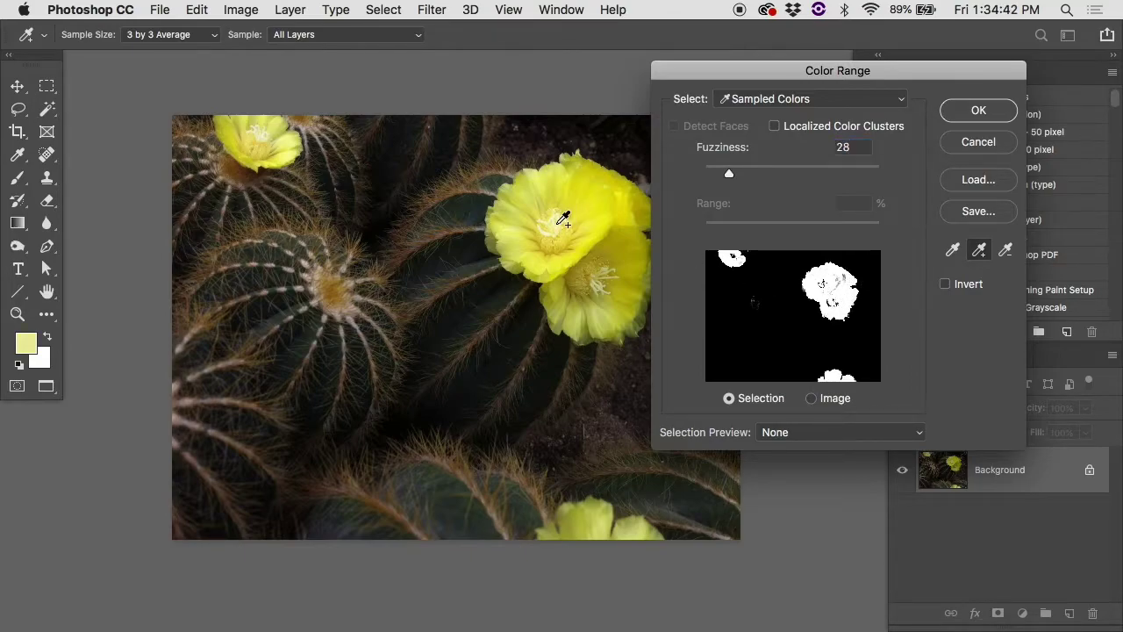
{"action": "left_click", "coordinate": [594, 222]}
{"action": "left_click", "coordinate": [848, 272]}
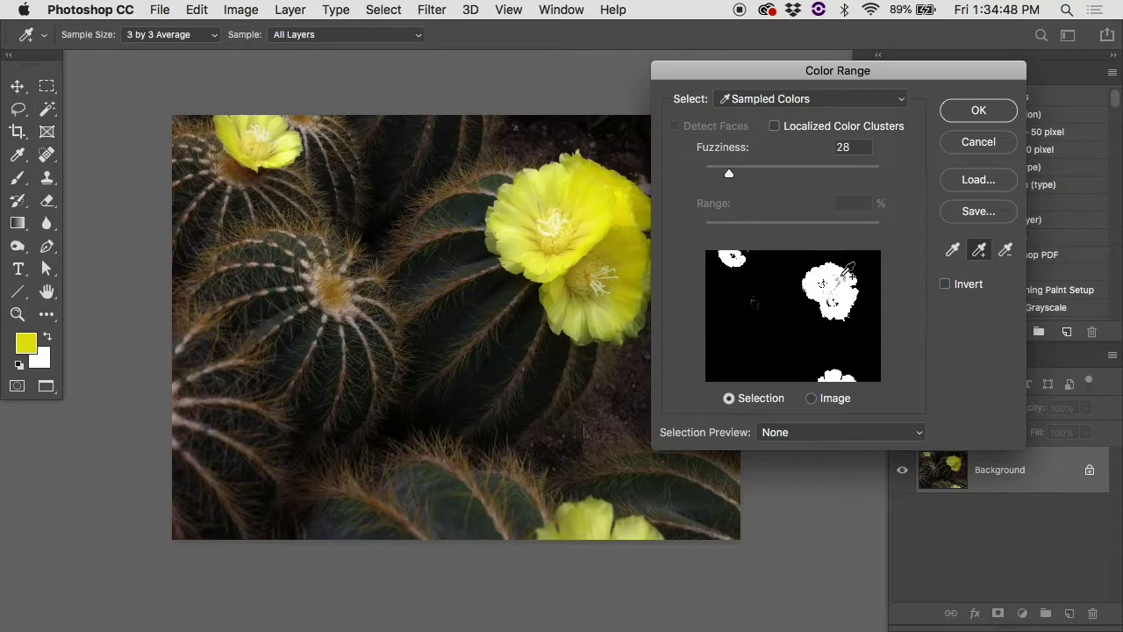
{"action": "left_click", "coordinate": [954, 114]}
Add the unselected gaps inside the two large flowers to the selection with the Lasso tool.
{"action": "key", "text": "l"}
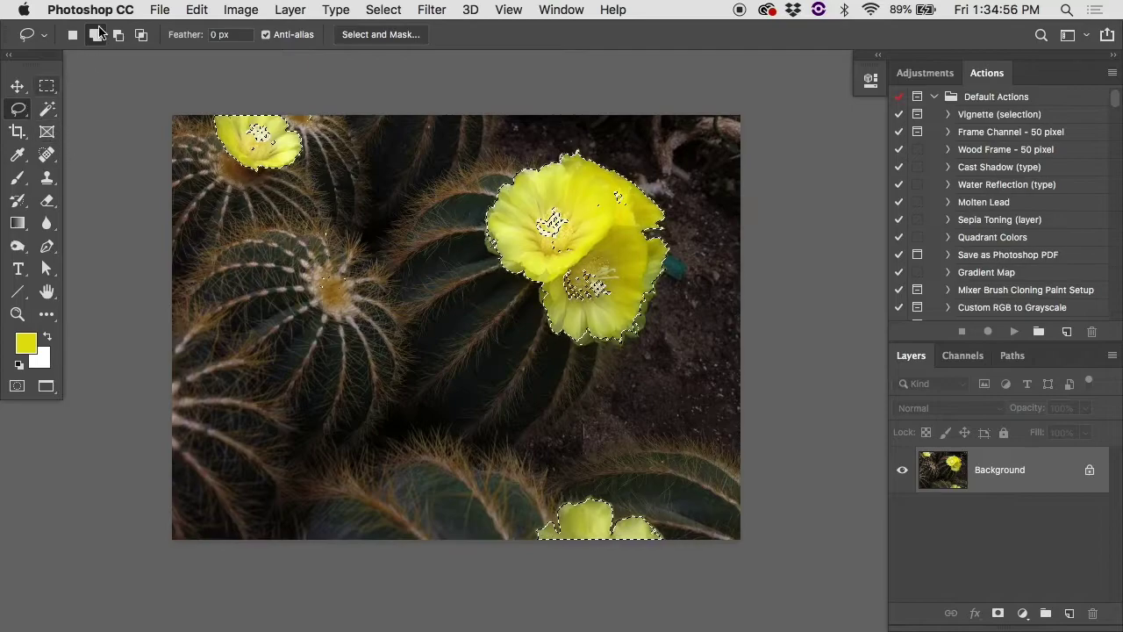
{"action": "mouse_move", "coordinate": [579, 190]}
{"action": "left_mouse_down"}
{"action": "mouse_move", "coordinate": [522, 241]}
{"action": "mouse_move", "coordinate": [579, 260]}
{"action": "mouse_move", "coordinate": [612, 223]}
{"action": "left_mouse_up"}
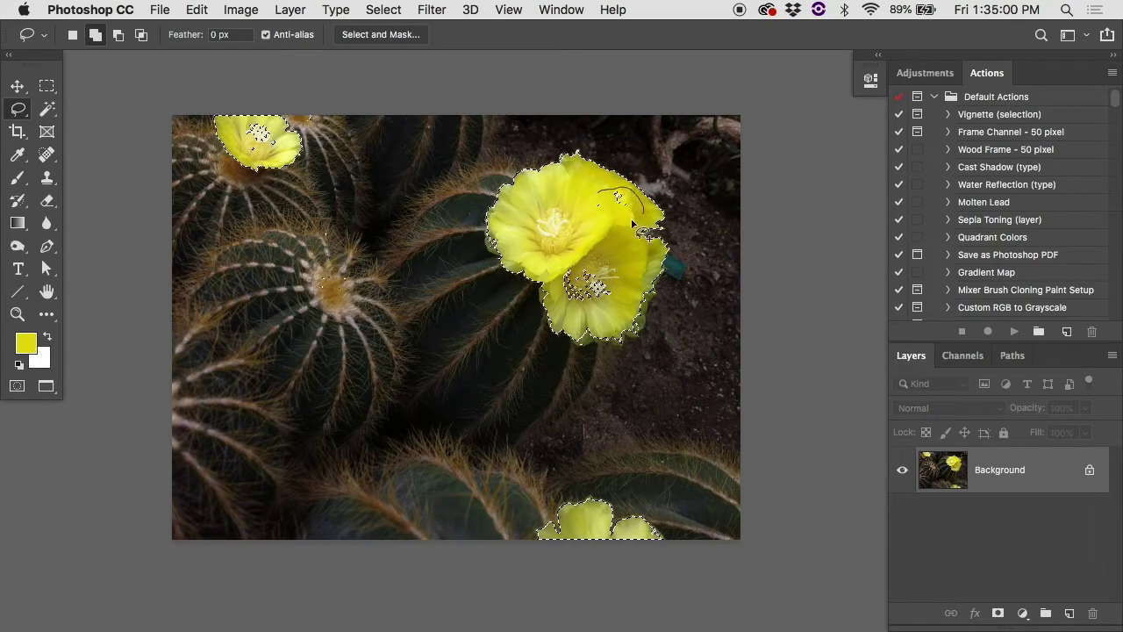
{"action": "mouse_move", "coordinate": [621, 307]}
{"action": "left_mouse_down"}
{"action": "mouse_move", "coordinate": [564, 300]}
{"action": "mouse_move", "coordinate": [557, 267]}
{"action": "mouse_move", "coordinate": [614, 245]}
{"action": "left_mouse_up"}
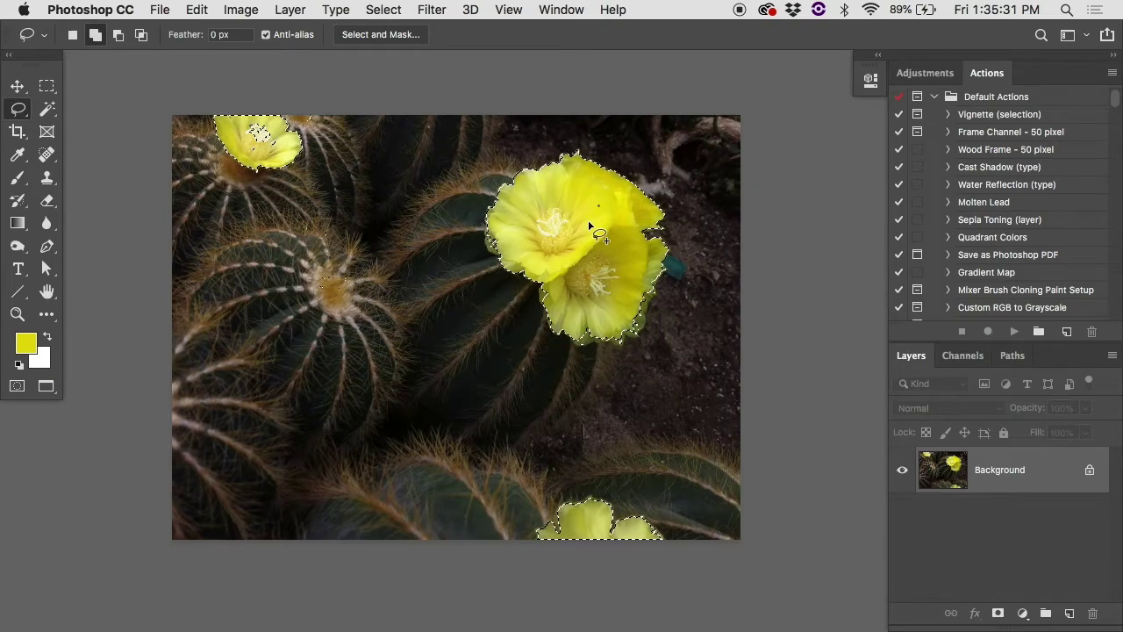
Clear the selection and start a new Color Range selection sampled from the small upper-left flower with a fuzziness of 110.
{"action": "left_click", "coordinate": [588, 220]}
{"action": "left_click", "coordinate": [383, 9]}
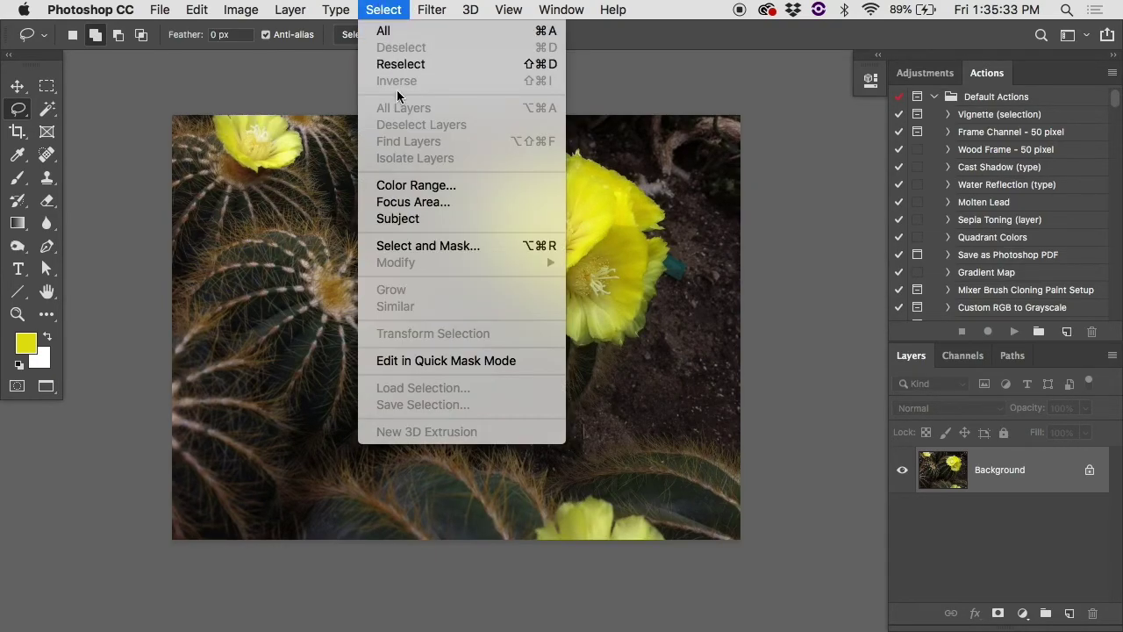
{"action": "left_click", "coordinate": [410, 185]}
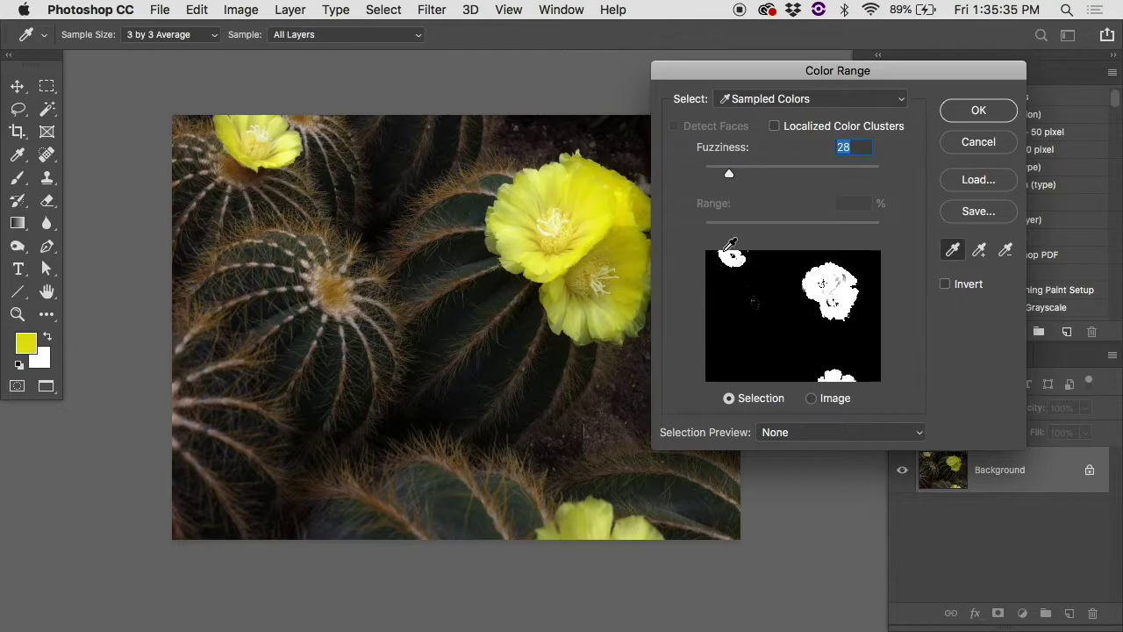
{"action": "left_click", "coordinate": [726, 257]}
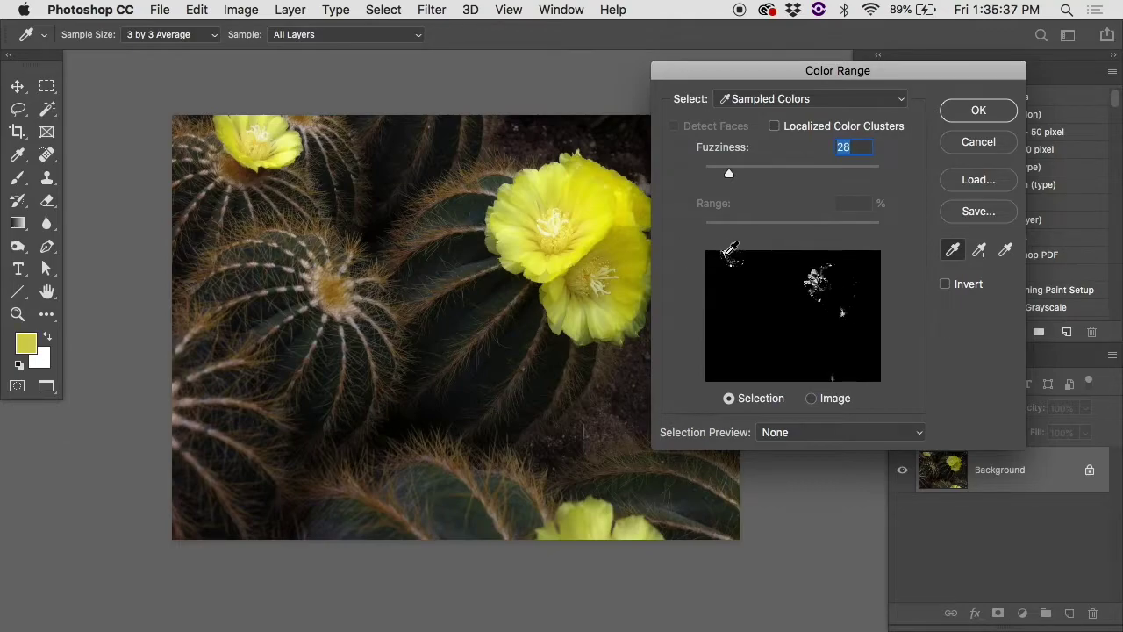
{"action": "left_click", "coordinate": [737, 255]}
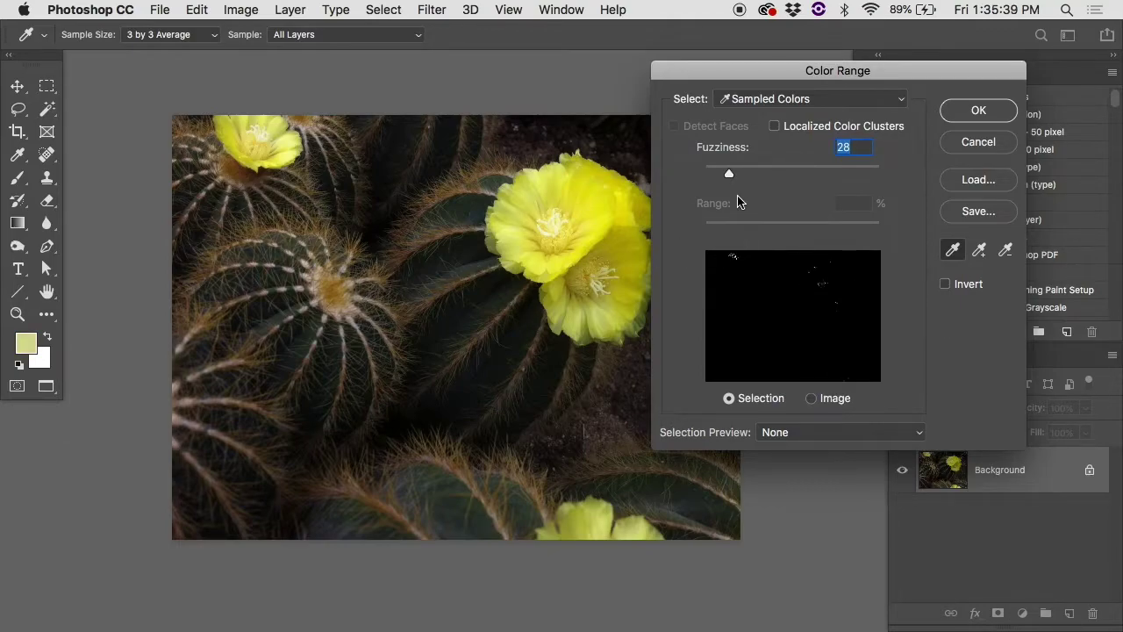
{"action": "left_click_drag", "start_coordinate": [731, 178], "coordinate": [800, 178]}
{"action": "left_click", "coordinate": [735, 258]}
{"action": "left_click", "coordinate": [732, 257]}
Add more petal tones of the small upper-left flower to the sampled colors.
{"action": "left_click", "coordinate": [979, 251]}
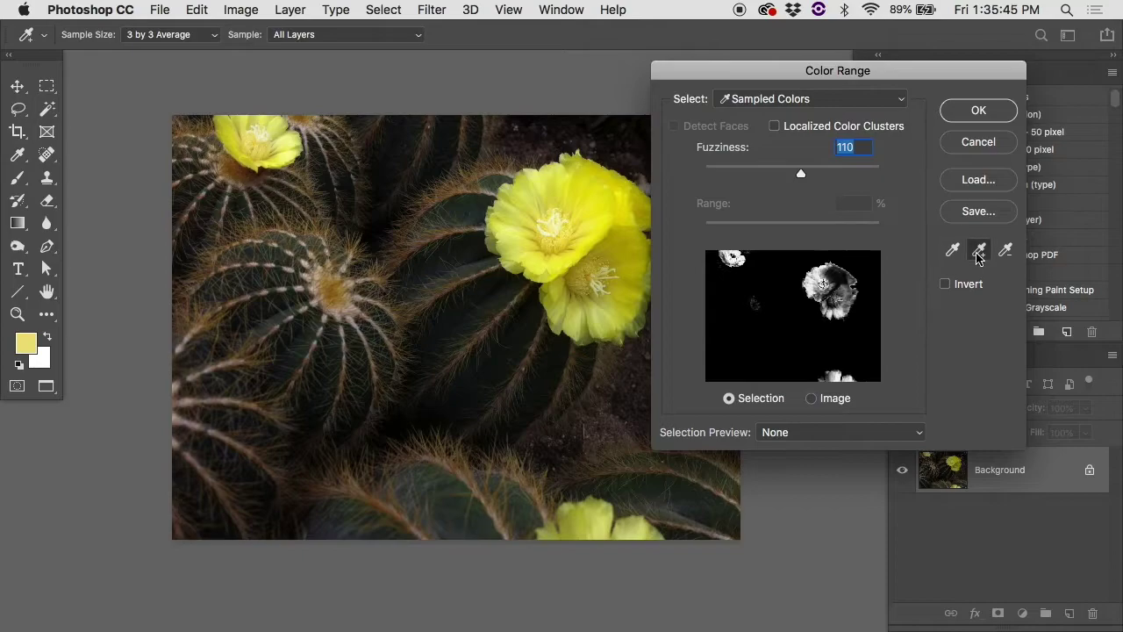
{"action": "left_click", "coordinate": [742, 258]}
{"action": "left_click", "coordinate": [740, 255]}
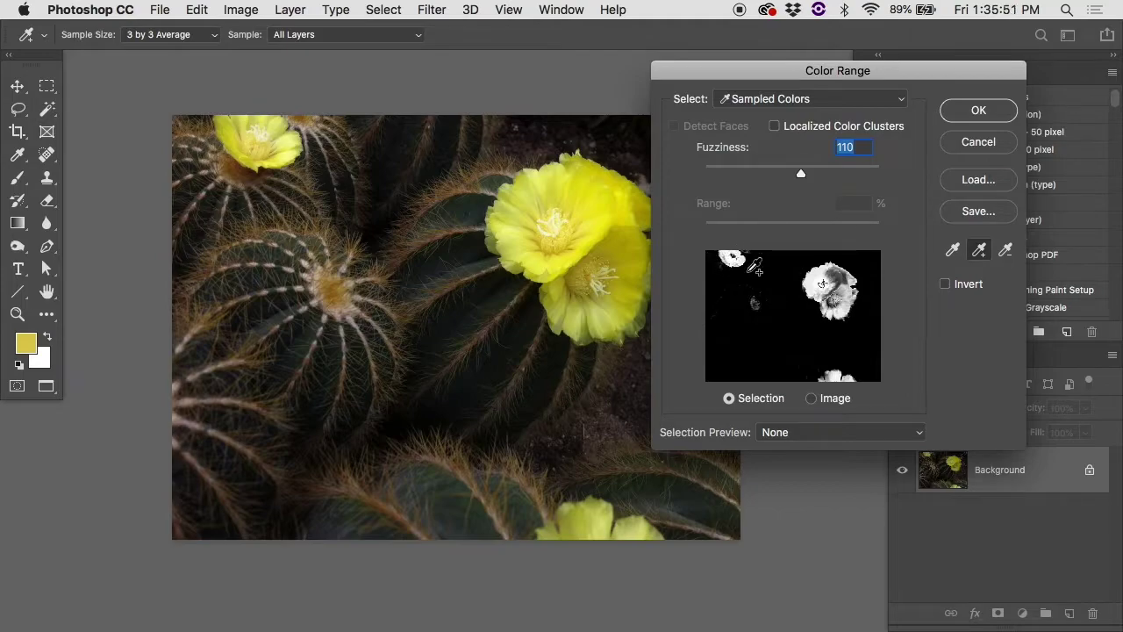
Turn on Localized Color Clusters, try ranges of 100% and 33%, set the range to 21% and apply the selection.
{"action": "left_click", "coordinate": [775, 127]}
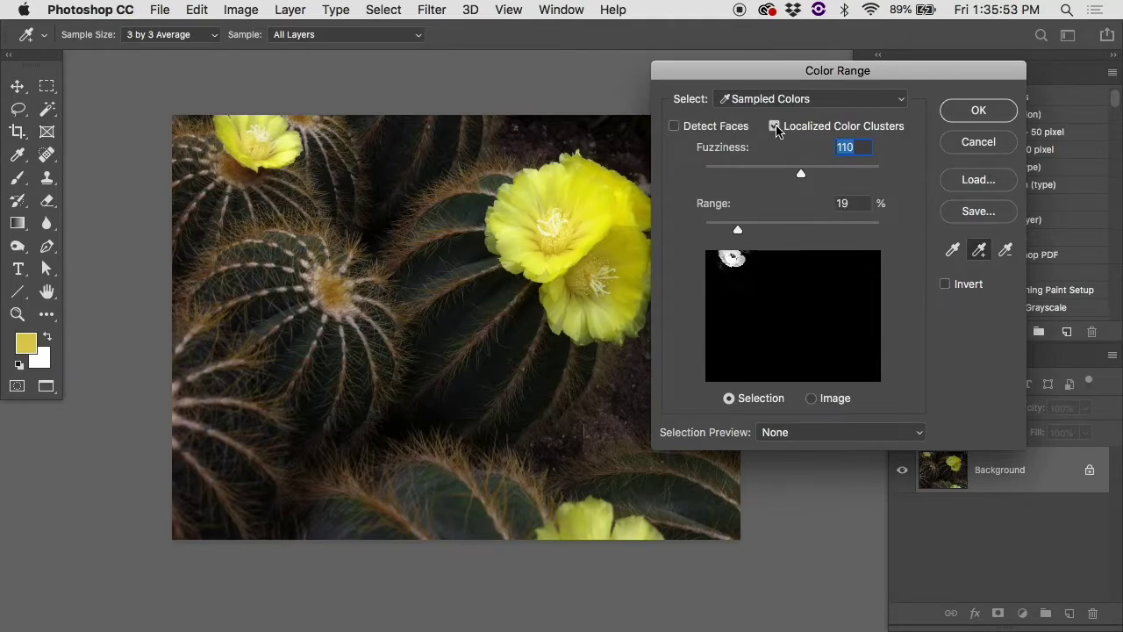
{"action": "left_click_drag", "start_coordinate": [742, 234], "coordinate": [884, 233]}
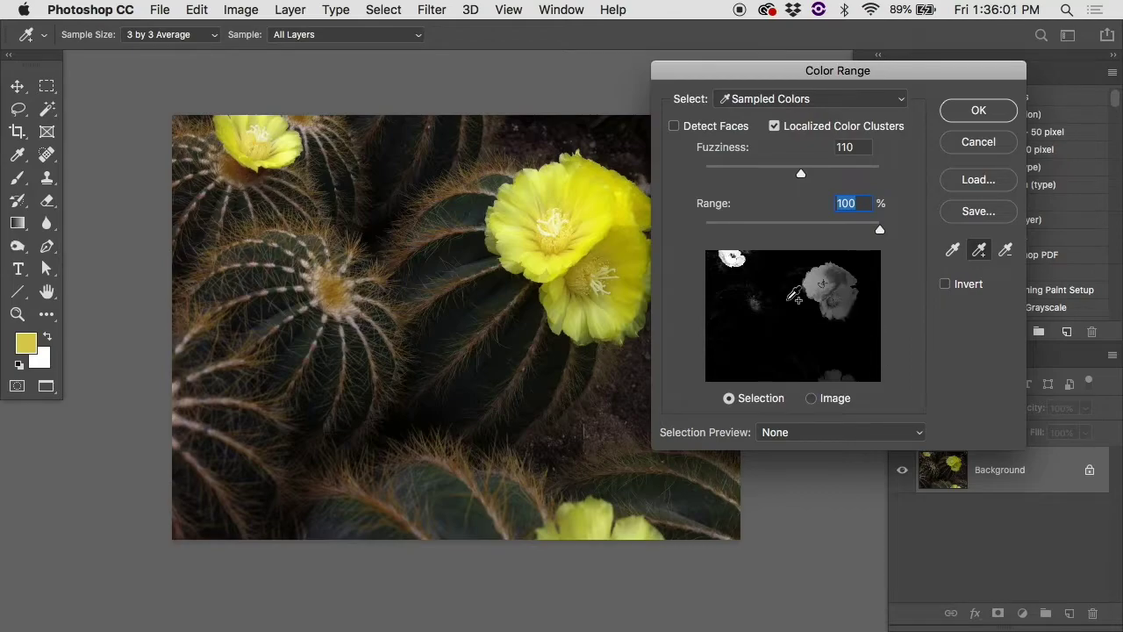
{"action": "left_click_drag", "start_coordinate": [872, 231], "coordinate": [762, 231]}
{"action": "left_click", "coordinate": [979, 249]}
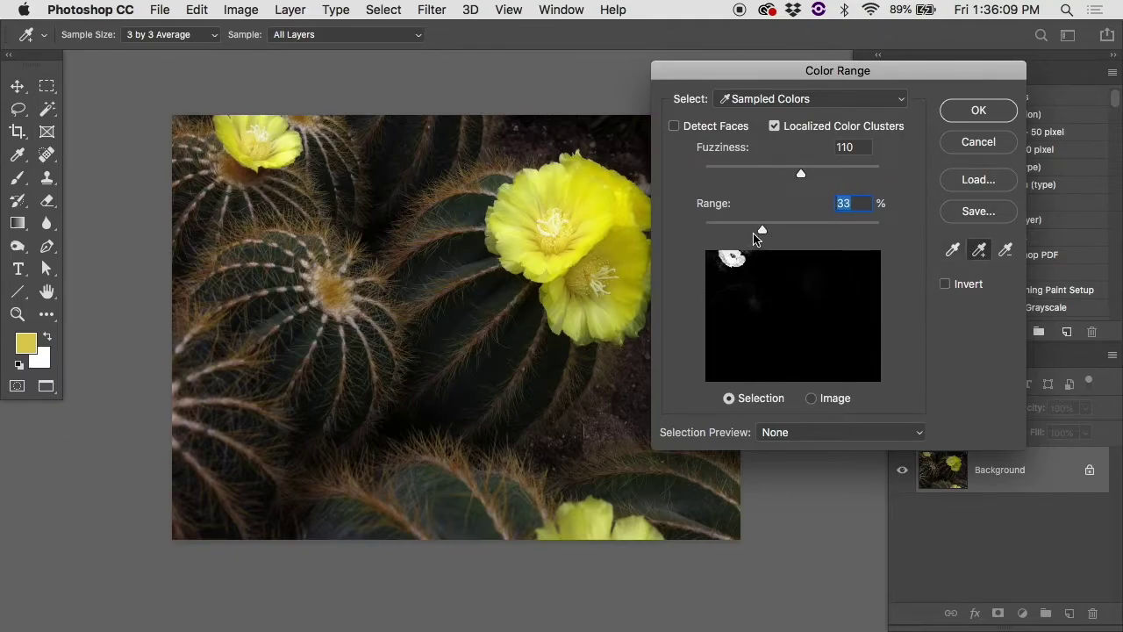
{"action": "mouse_move", "coordinate": [760, 234]}
{"action": "left_mouse_down"}
{"action": "mouse_move", "coordinate": [702, 229]}
{"action": "mouse_move", "coordinate": [741, 230]}
{"action": "left_mouse_up"}
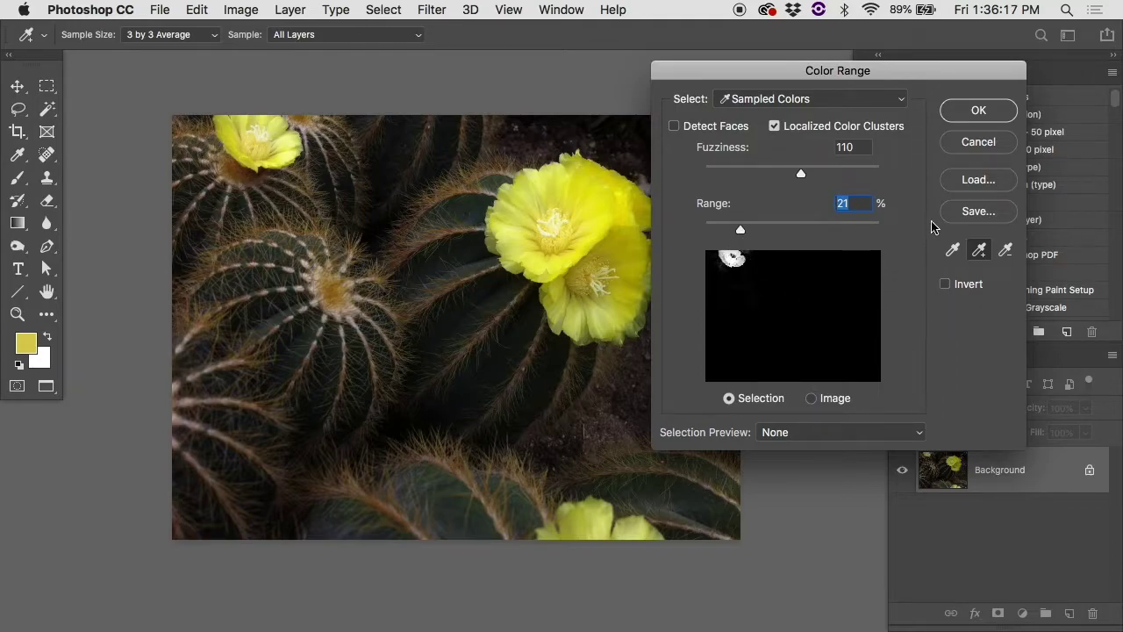
{"action": "left_click", "coordinate": [978, 112]}
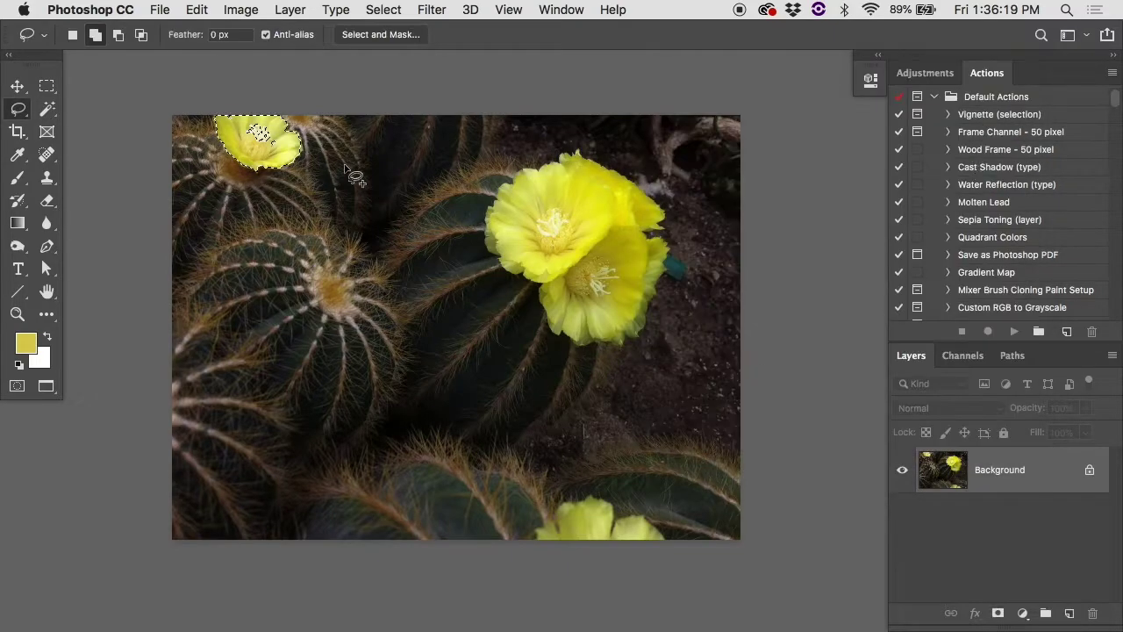
Add the unselected center of the small upper-left flower to the selection with the Lasso tool.
{"action": "scroll", "coordinate": [321, 171], "scroll_direction": "up", "scroll_amount": 3}
{"action": "mouse_move", "coordinate": [324, 164]}
{"action": "left_mouse_down"}
{"action": "mouse_move", "coordinate": [314, 179]}
{"action": "mouse_move", "coordinate": [323, 217]}
{"action": "mouse_move", "coordinate": [386, 230]}
{"action": "mouse_move", "coordinate": [368, 172]}
{"action": "left_mouse_up"}
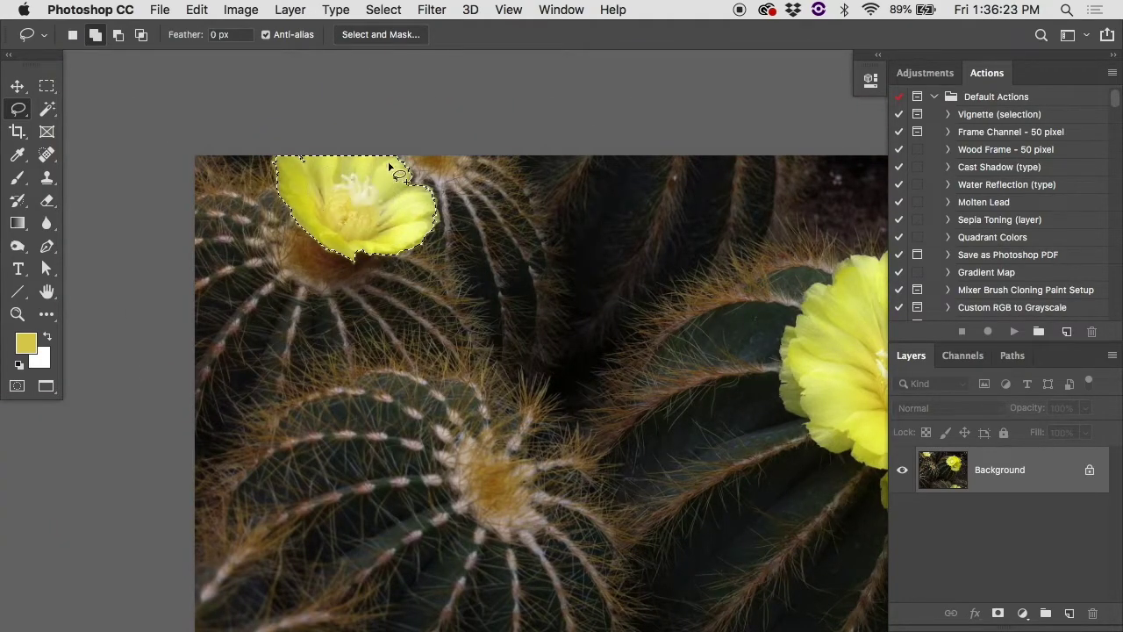
{"action": "scroll", "coordinate": [444, 242], "scroll_direction": "down", "scroll_amount": 2}
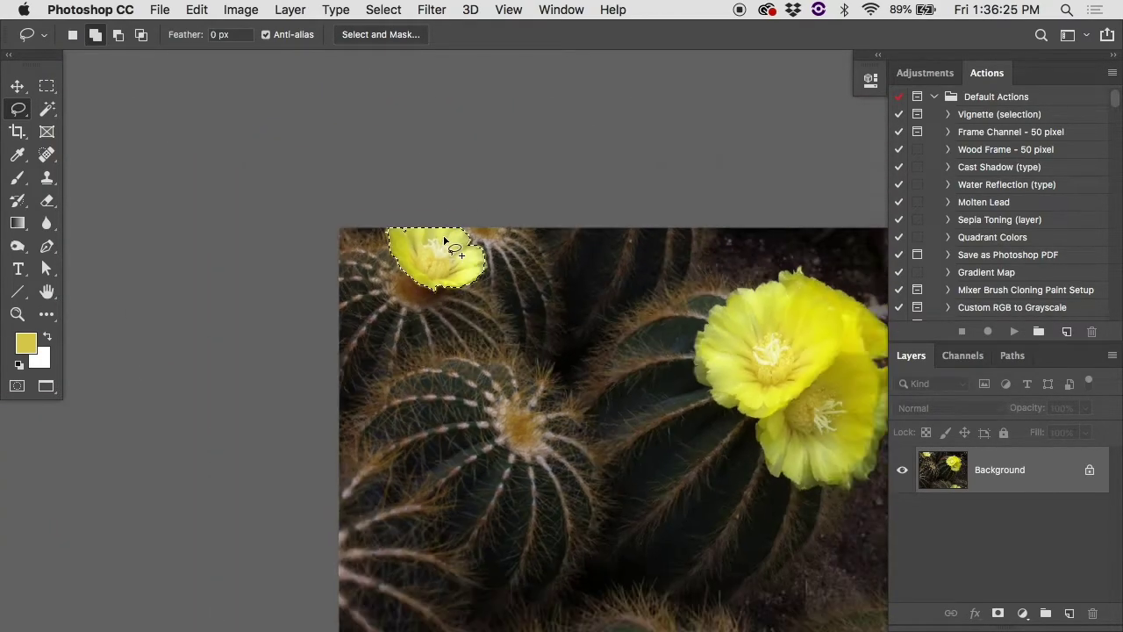
{"action": "scroll", "coordinate": [294, 322], "scroll_direction": "down", "scroll_amount": 2}
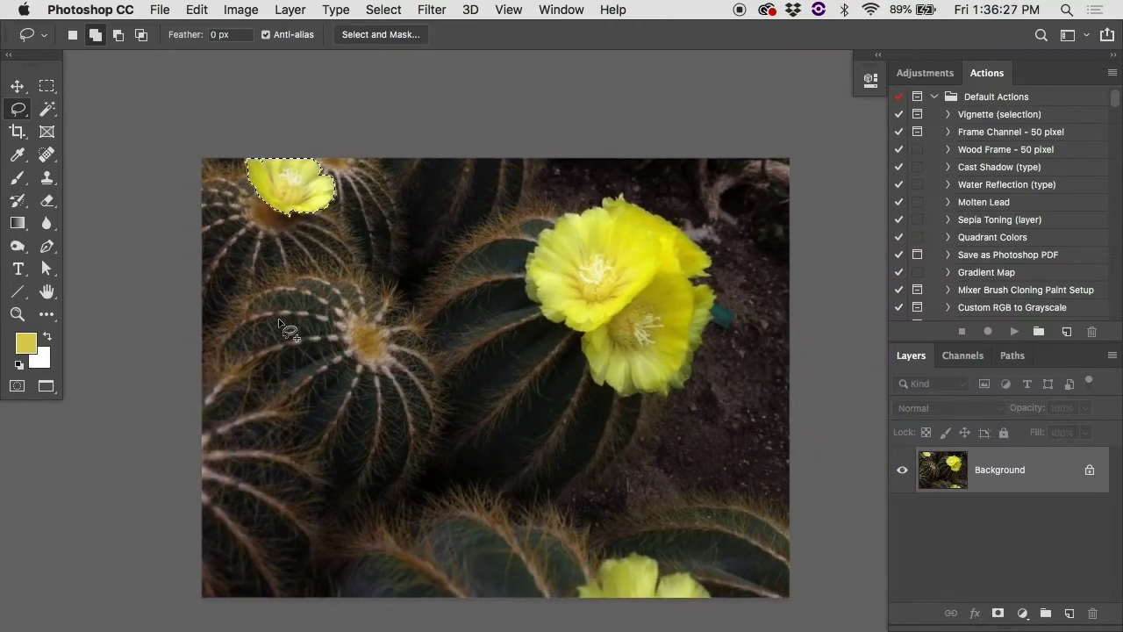
Replace the selection with a rectangular marquee around the small upper-left flower and start Color Range within it.
{"action": "key", "text": "super+d"}
{"action": "key", "text": "m"}
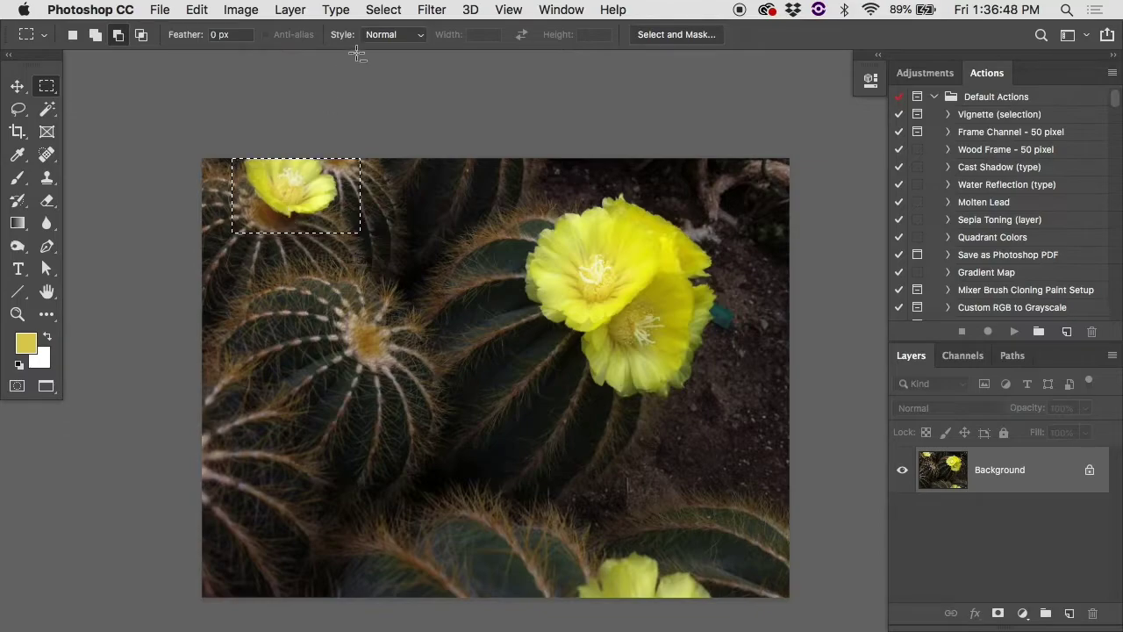
{"action": "left_click", "coordinate": [380, 11]}
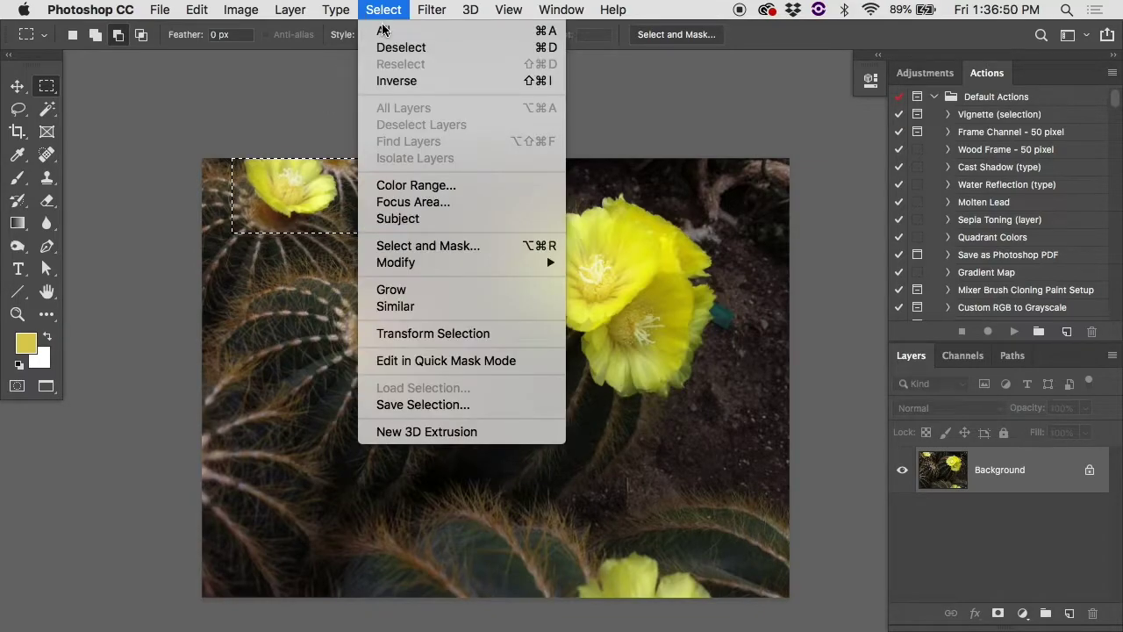
{"action": "left_click", "coordinate": [400, 185]}
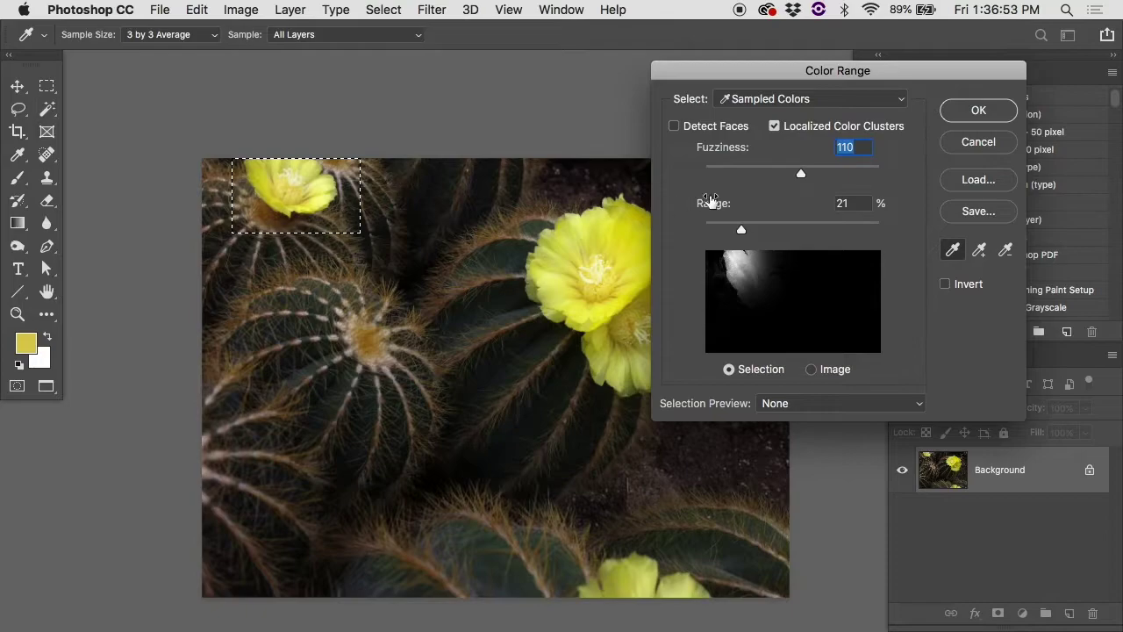
Sample the flower's petals with Localized Color Clusters off, add more petal tones, set the fuzziness to 67 and apply the selection.
{"action": "left_click", "coordinate": [314, 183]}
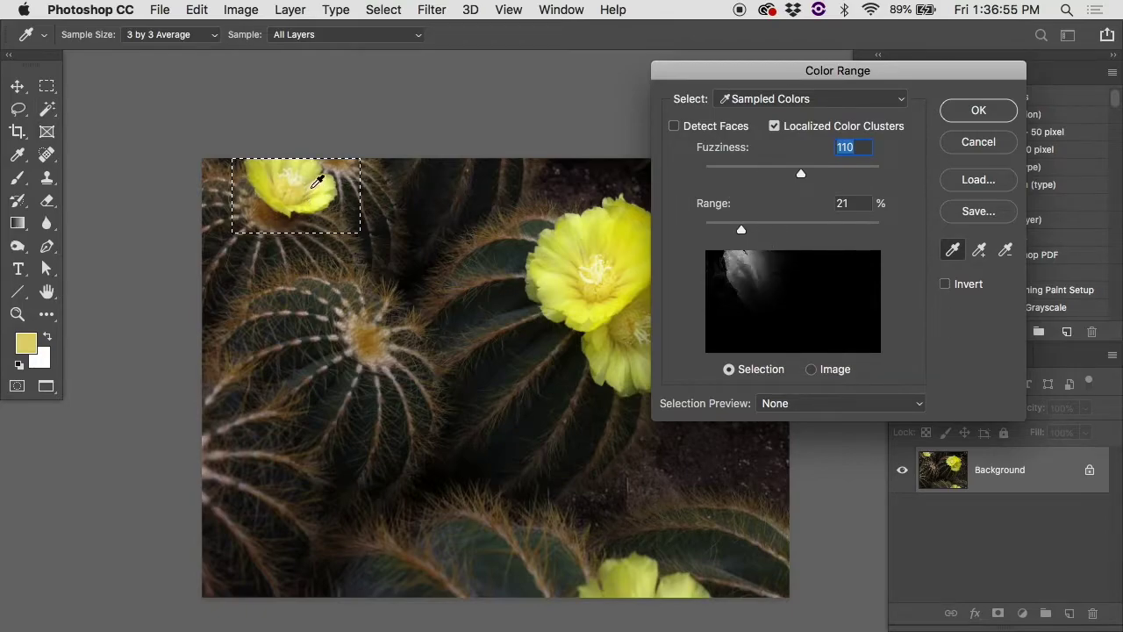
{"action": "left_click", "coordinate": [775, 128]}
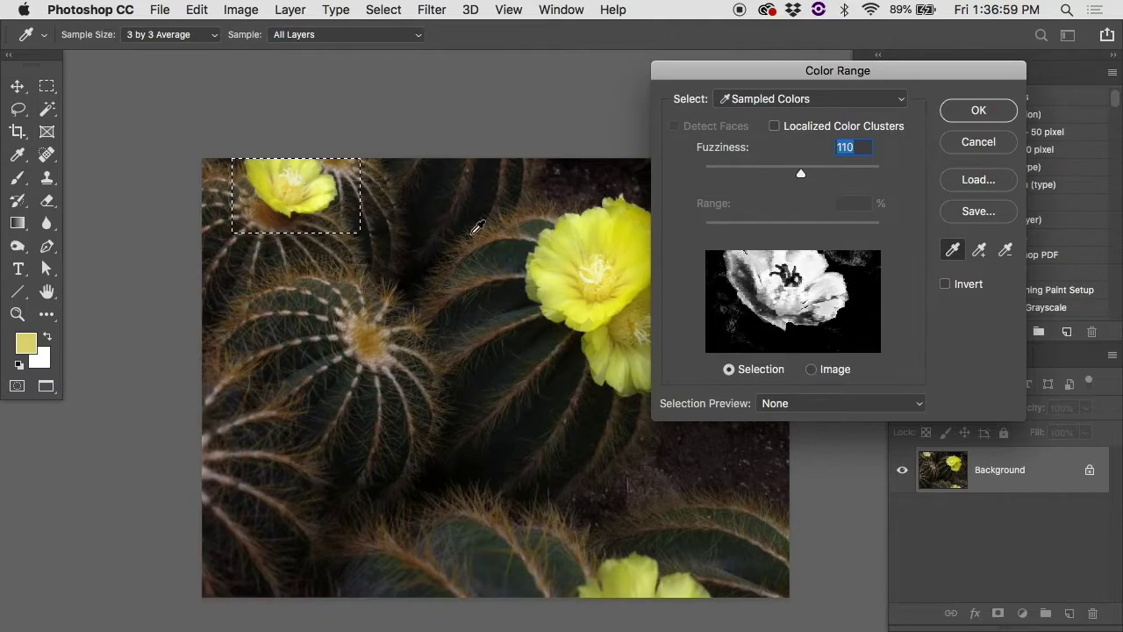
{"action": "left_click", "coordinate": [980, 247]}
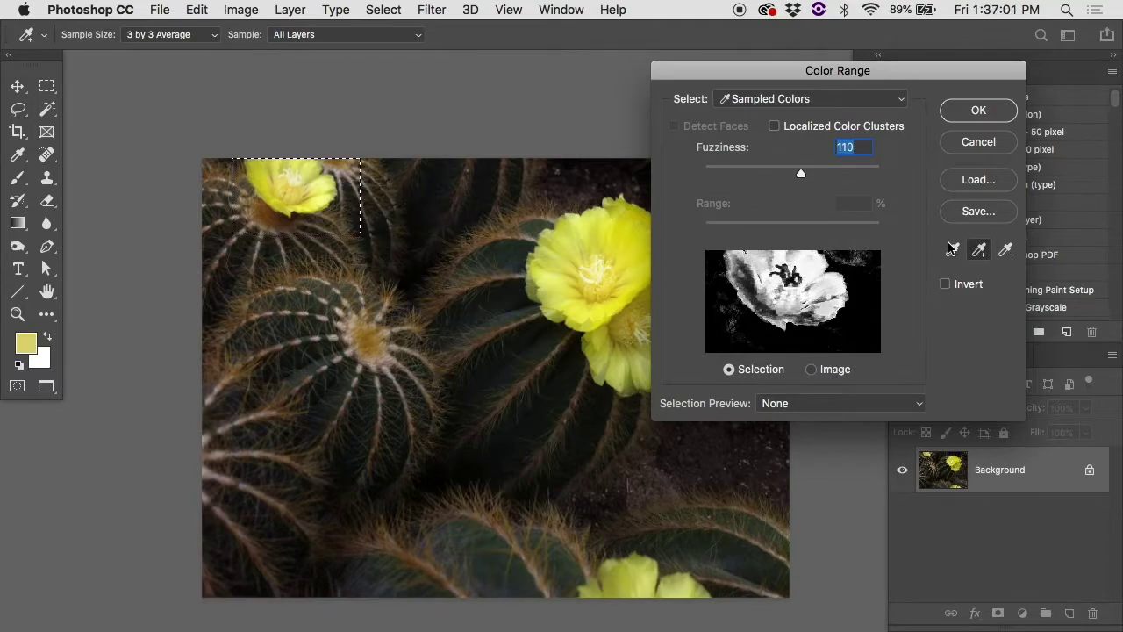
{"action": "left_click", "coordinate": [753, 289]}
{"action": "left_click", "coordinate": [749, 272]}
{"action": "left_click", "coordinate": [830, 293]}
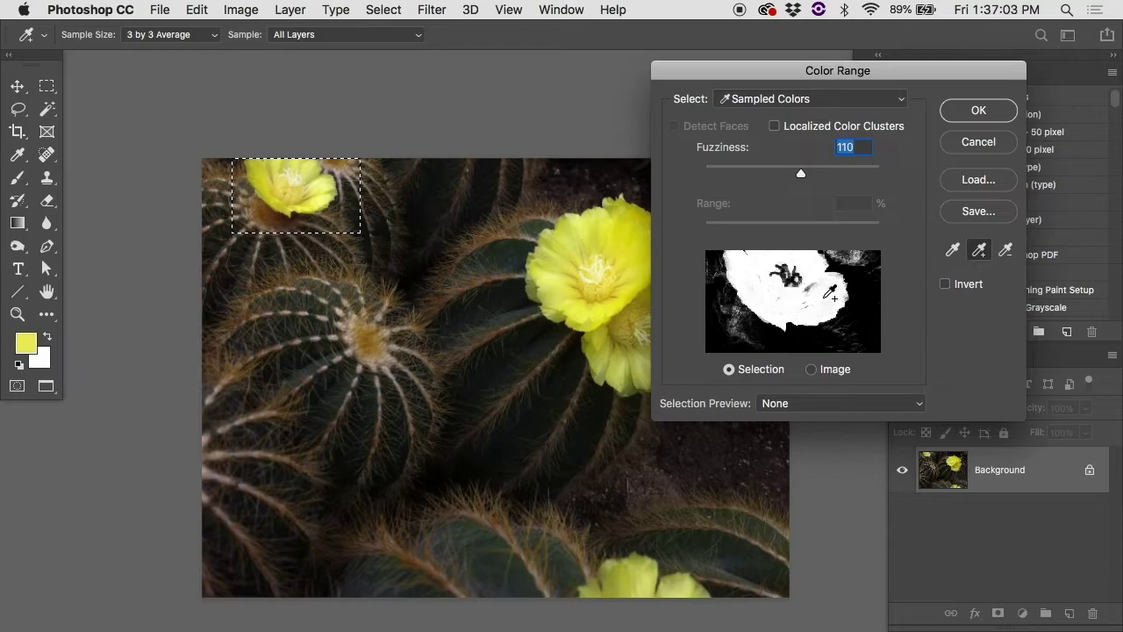
{"action": "left_click_drag", "start_coordinate": [797, 172], "coordinate": [763, 179]}
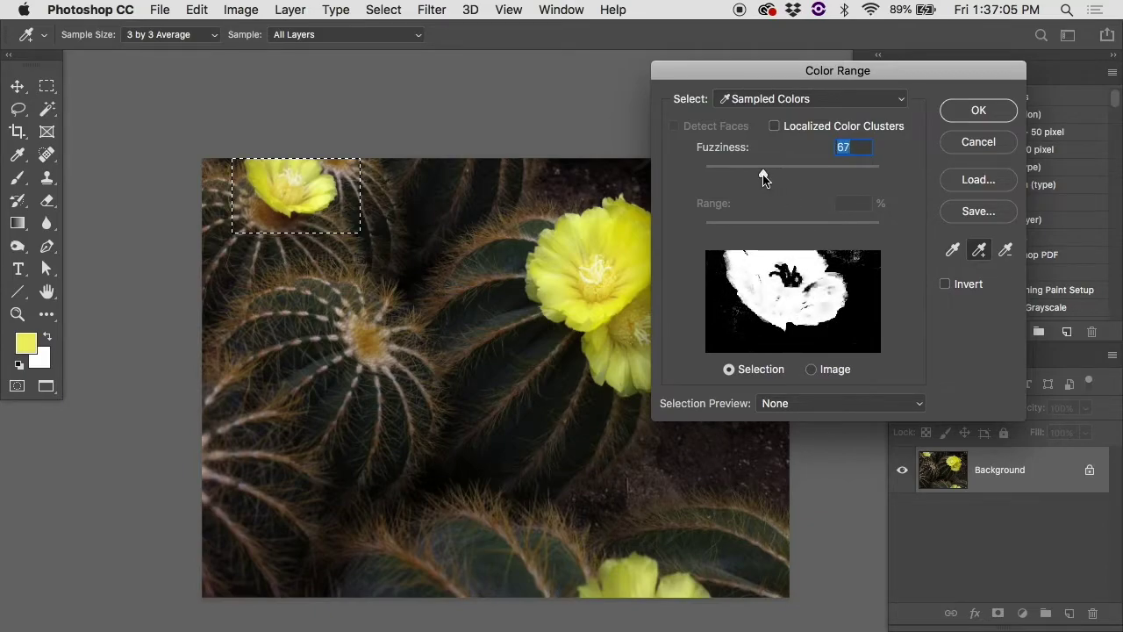
{"action": "left_click", "coordinate": [978, 110]}
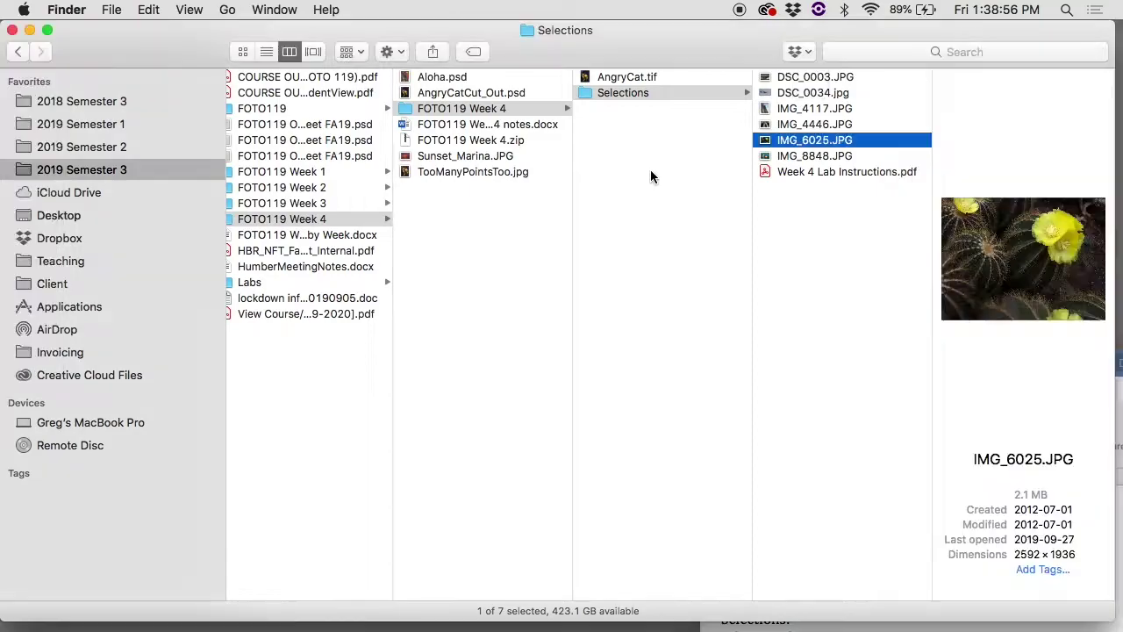
Open DSC_0034.jpg and select the airplane by picking the blue sky with the Magic Wand and inverting the selection.
{"action": "double_click", "coordinate": [812, 92]}
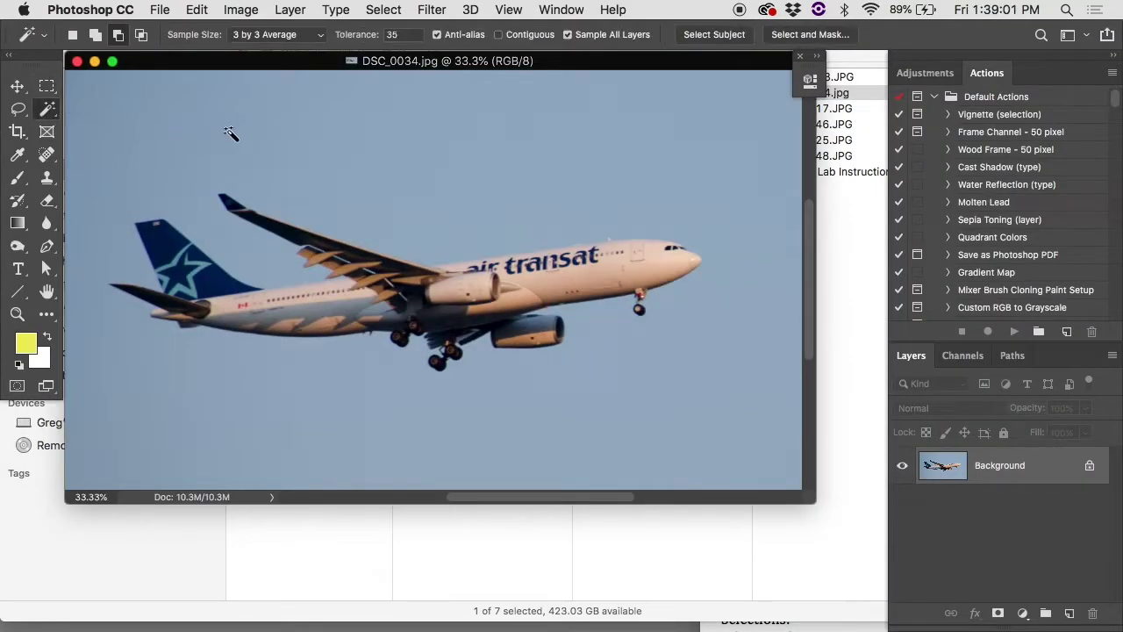
{"action": "left_click", "coordinate": [239, 132]}
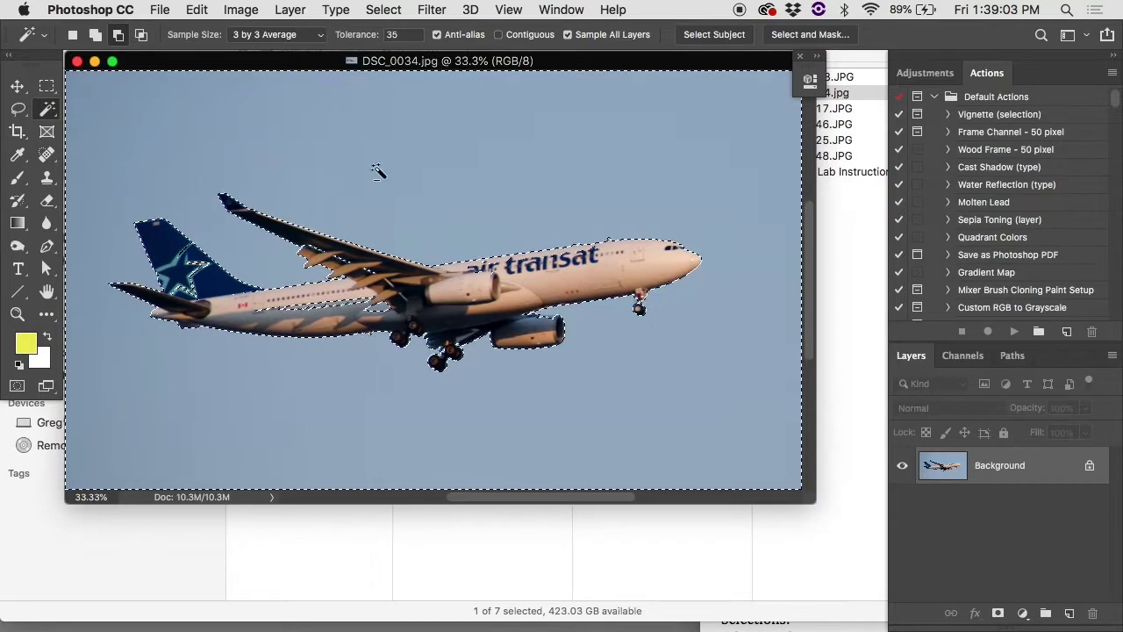
{"action": "left_click", "coordinate": [383, 9]}
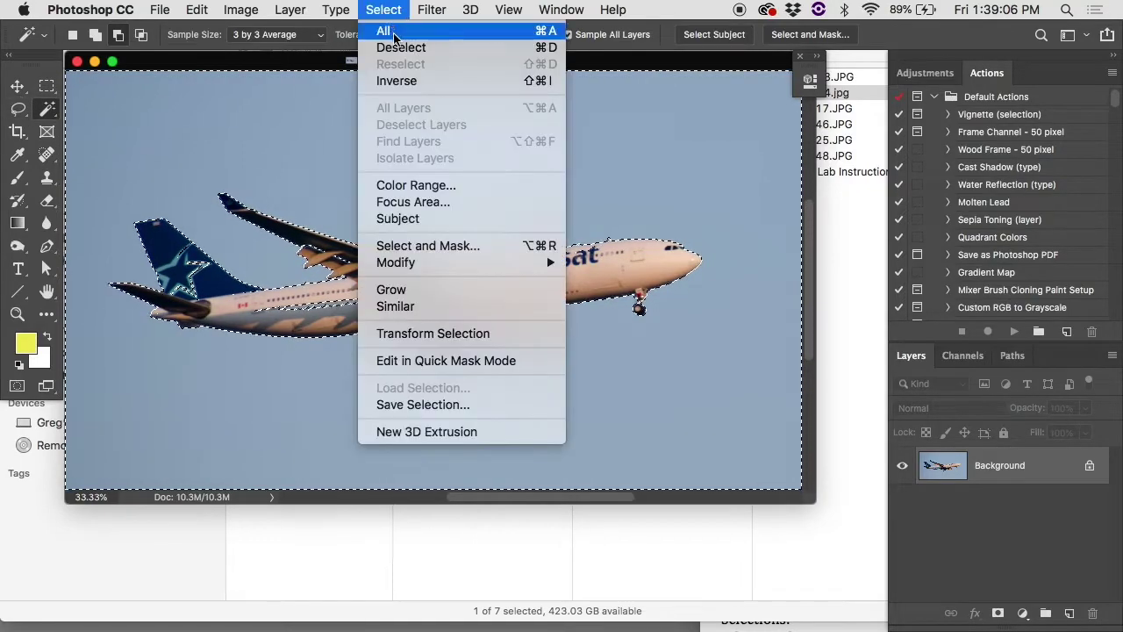
{"action": "left_click", "coordinate": [547, 81]}
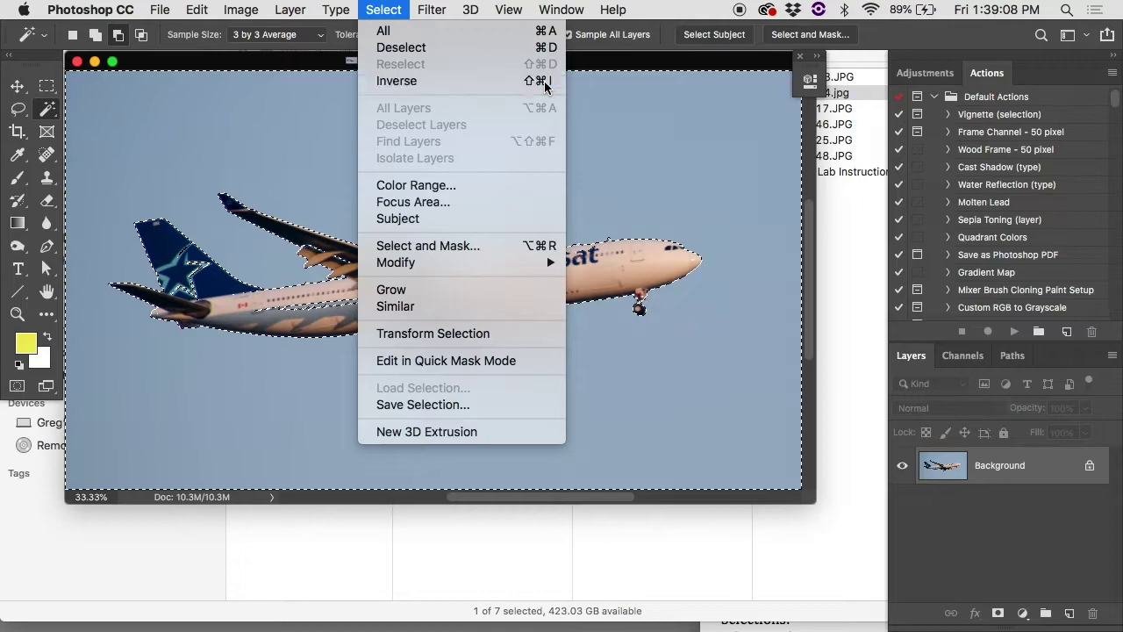
{"action": "key", "text": "l"}
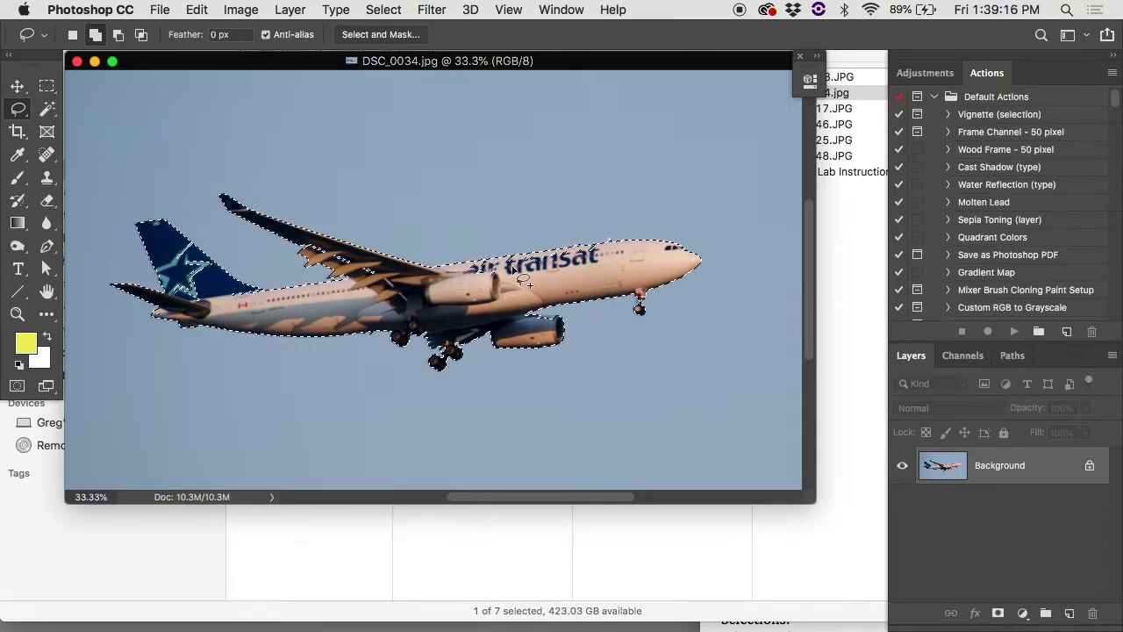
Copy the selected airplane and create a new document from the Letter print preset, 8.5 x 11 in at 300 ppi.
{"action": "left_click", "coordinate": [198, 9]}
{"action": "left_click", "coordinate": [206, 135]}
{"action": "left_click", "coordinate": [159, 8]}
{"action": "left_click", "coordinate": [160, 34]}
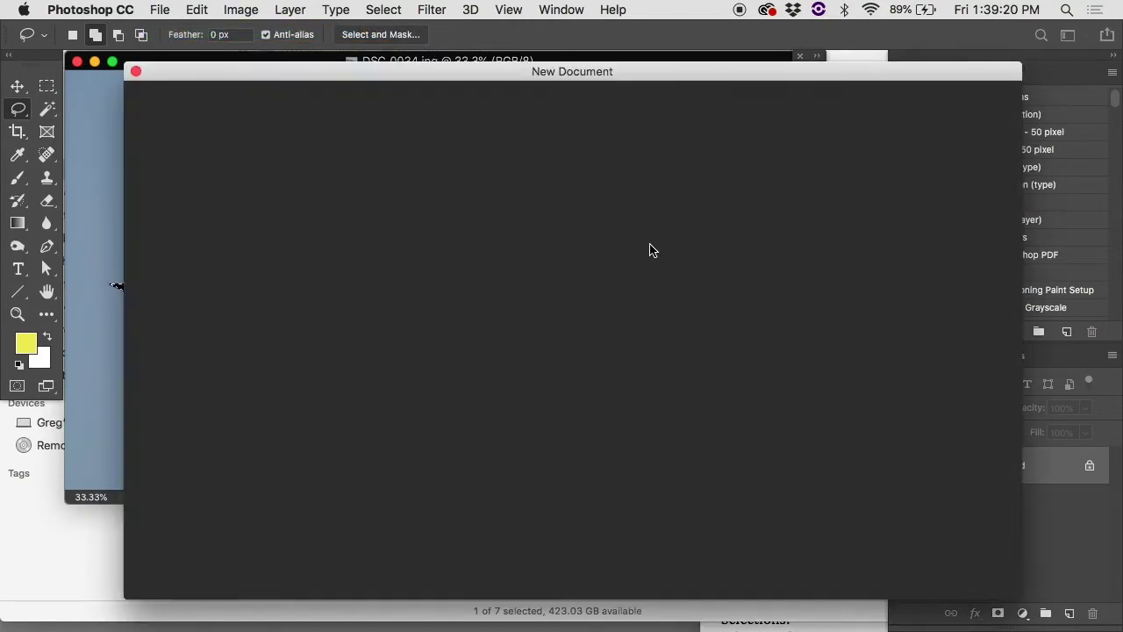
{"action": "left_click", "coordinate": [518, 104]}
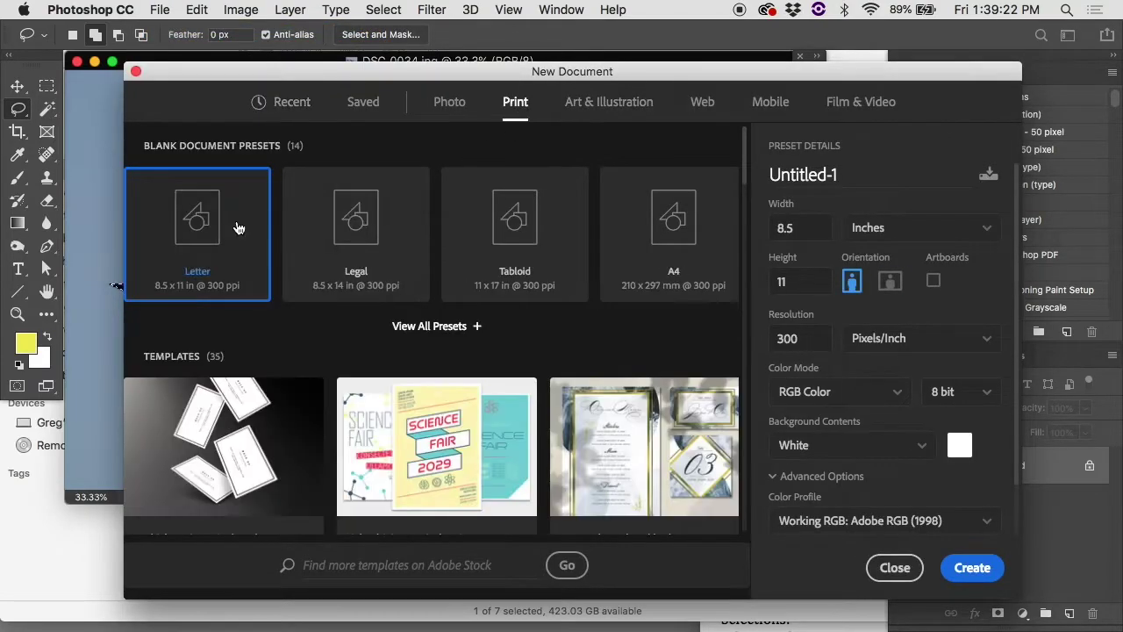
{"action": "left_click", "coordinate": [972, 568]}
Paste the airplane into the blank document and move it to the upper part of the page.
{"action": "left_click", "coordinate": [197, 9]}
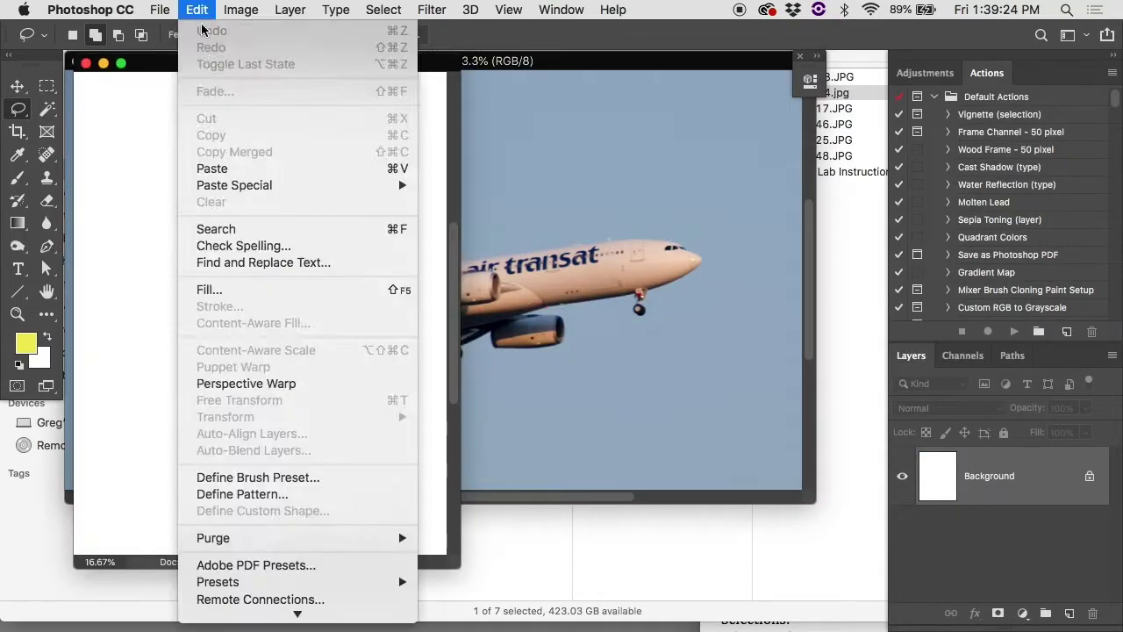
{"action": "left_click", "coordinate": [264, 170]}
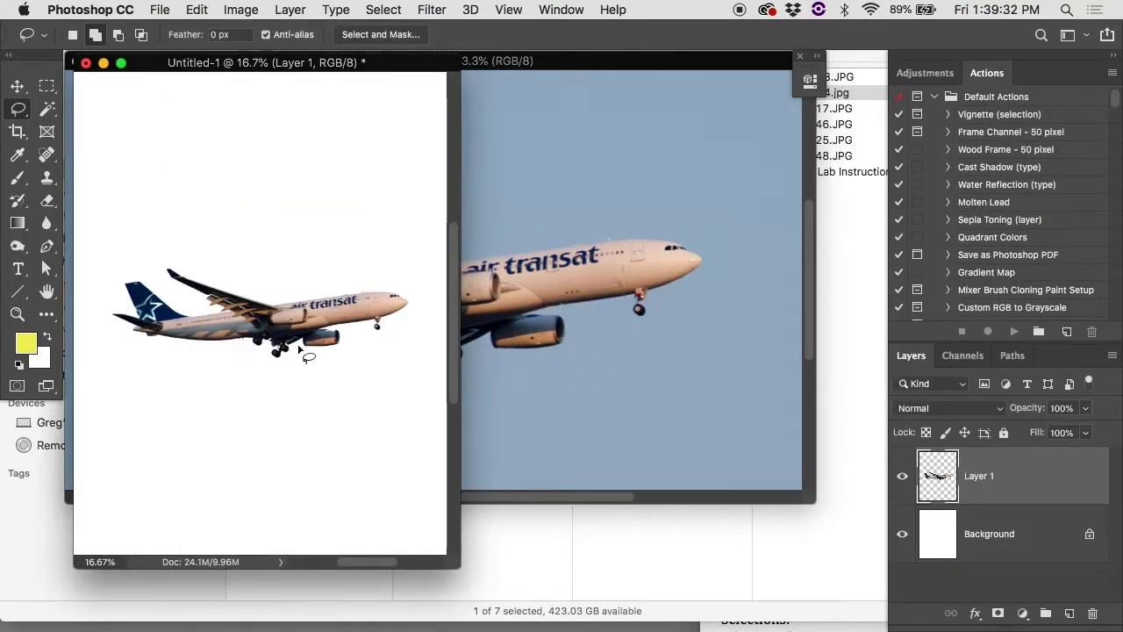
{"action": "key", "text": "v"}
{"action": "left_click_drag", "start_coordinate": [297, 321], "coordinate": [290, 180]}
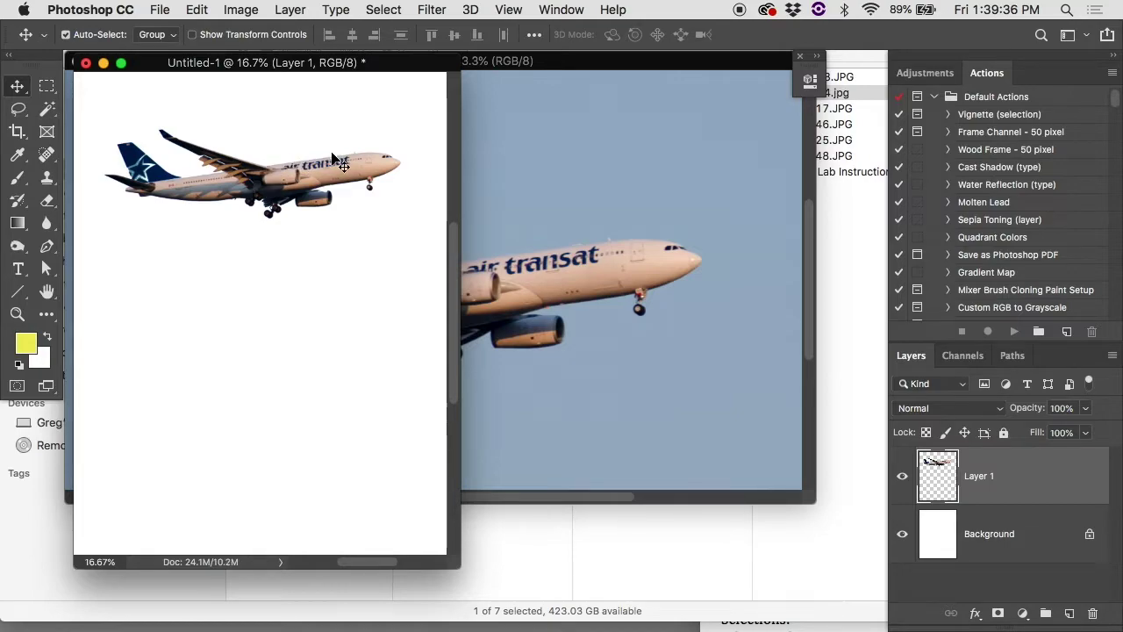
Expand the airplane selection in DSC_0034.jpg by 30 pixels.
{"action": "left_click", "coordinate": [545, 183]}
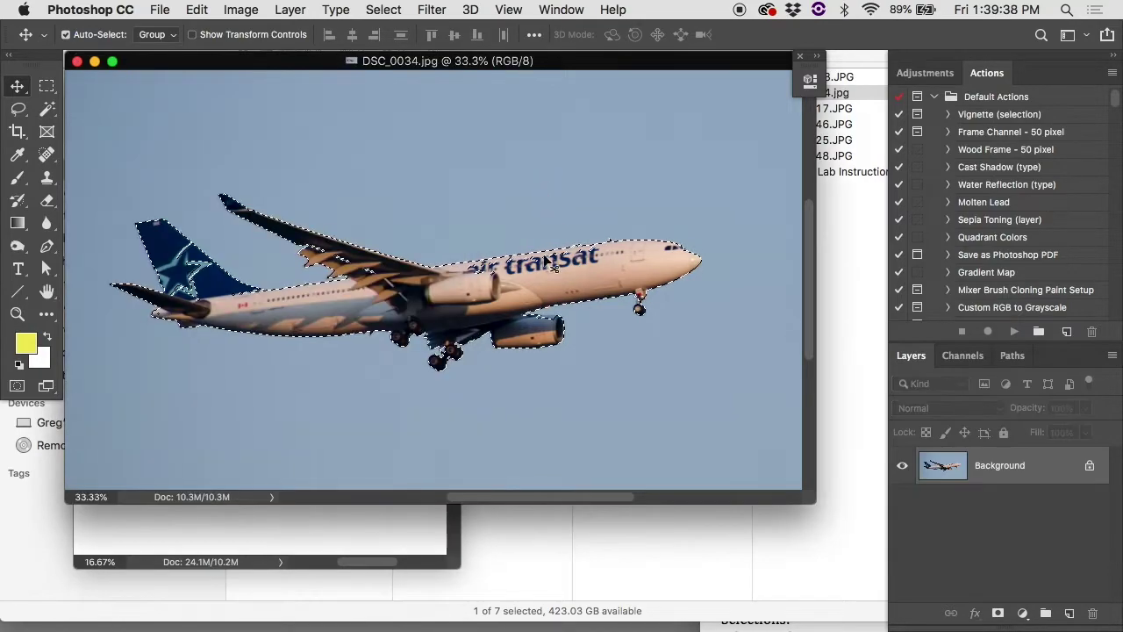
{"action": "left_click", "coordinate": [402, 9]}
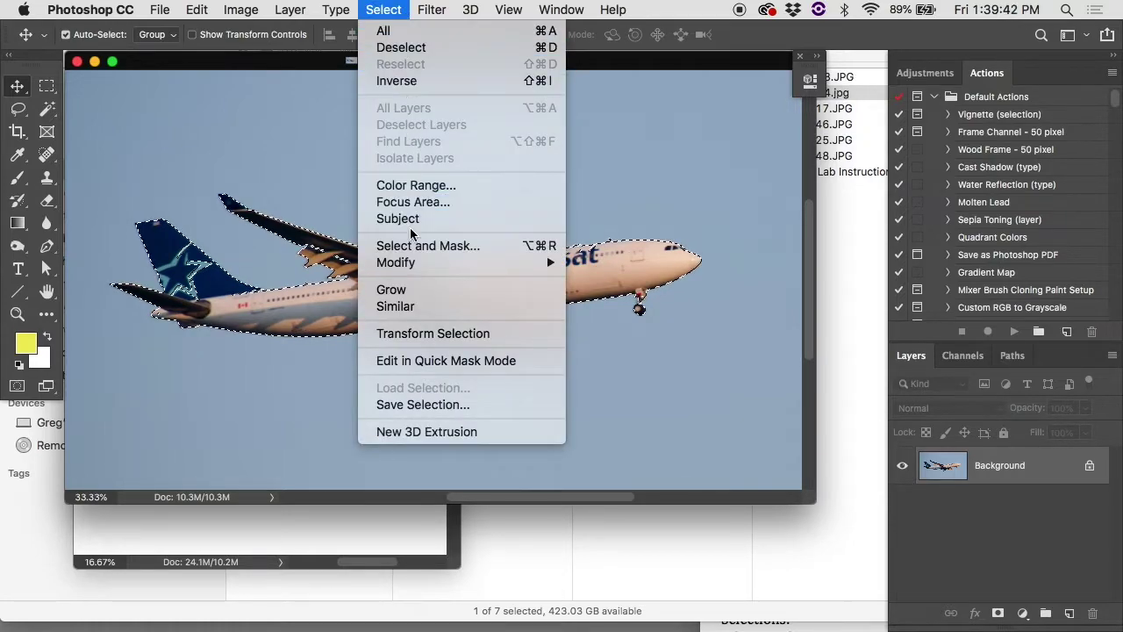
{"action": "mouse_move", "coordinate": [409, 264]}
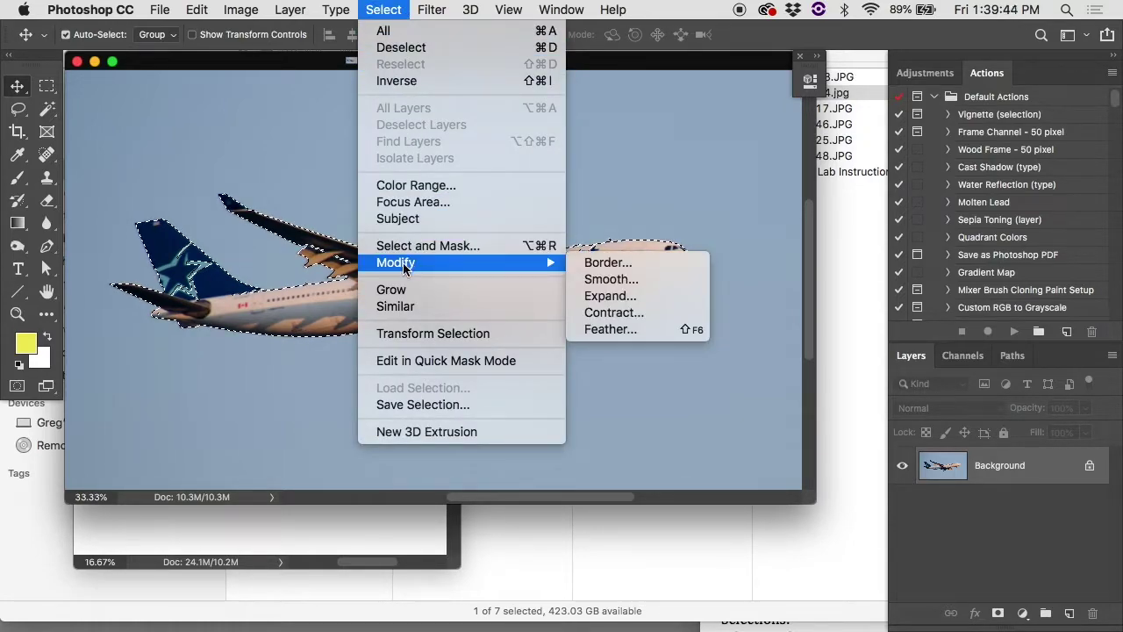
{"action": "mouse_move", "coordinate": [545, 267]}
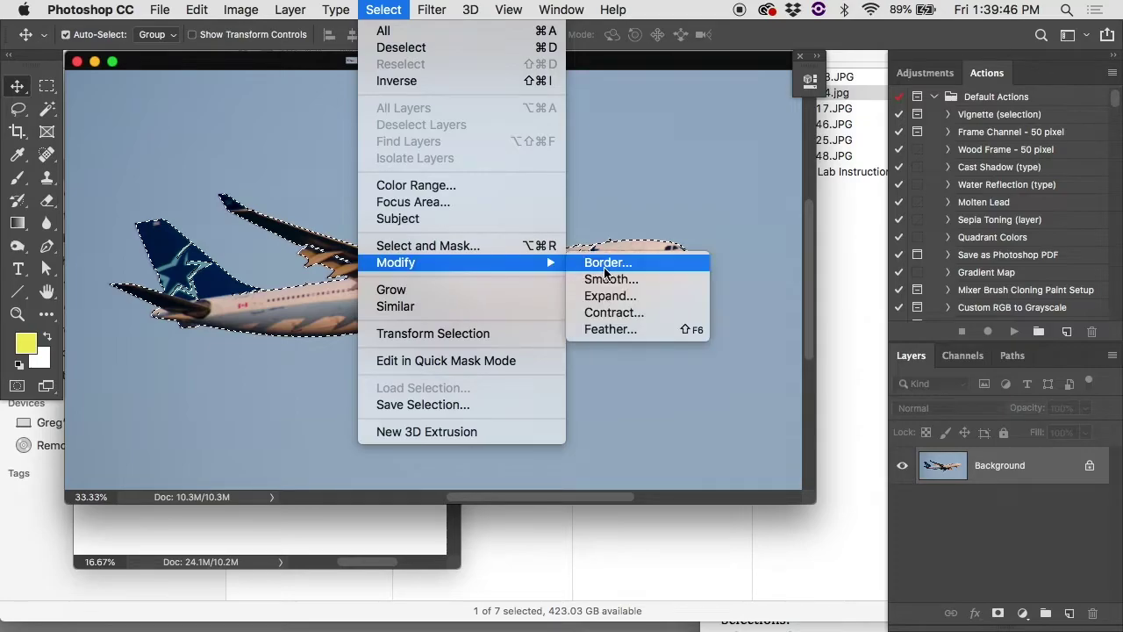
{"action": "left_click", "coordinate": [614, 293]}
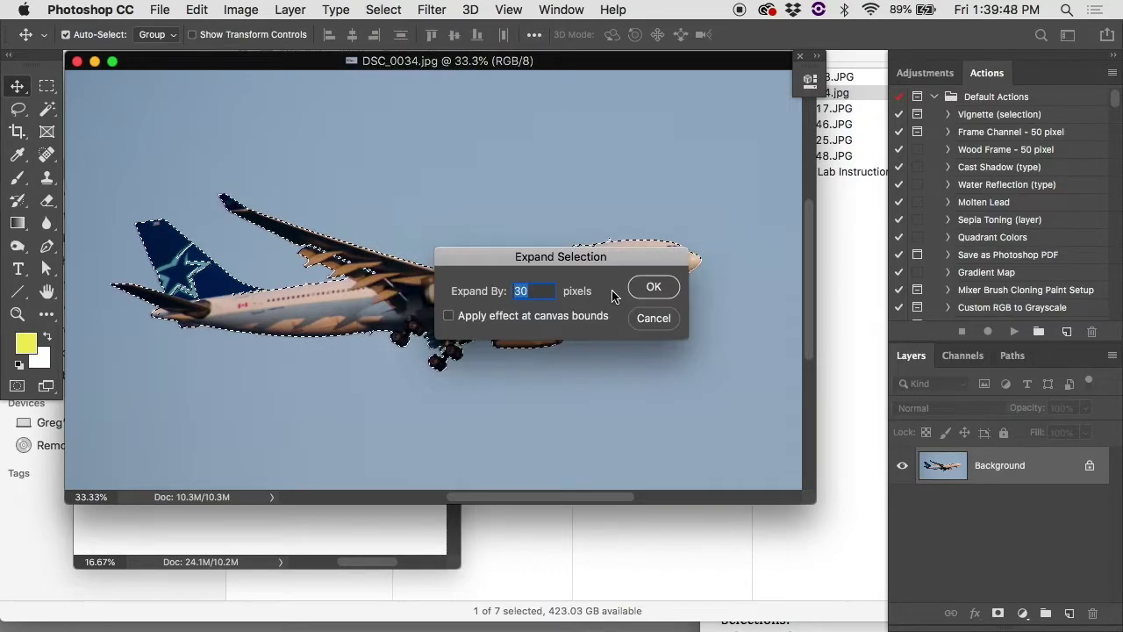
{"action": "left_click", "coordinate": [653, 289]}
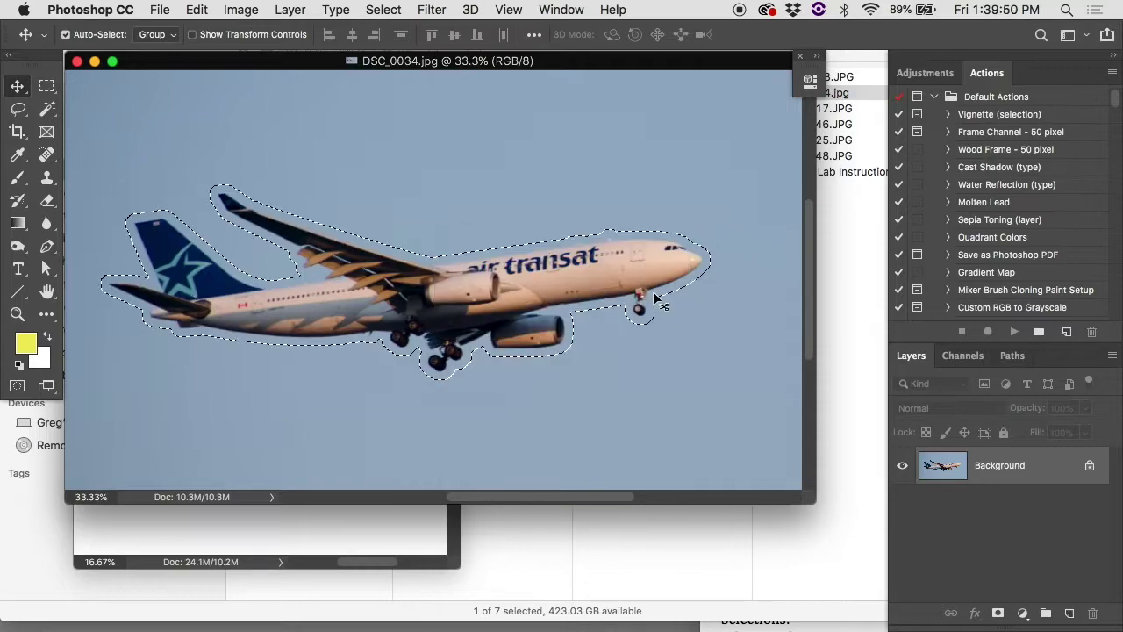
Copy the airplane with its expanded sky margin and paste it into Untitled-1.
{"action": "key", "text": "super+c"}
{"action": "left_click", "coordinate": [303, 517]}
{"action": "key", "text": "super+v"}
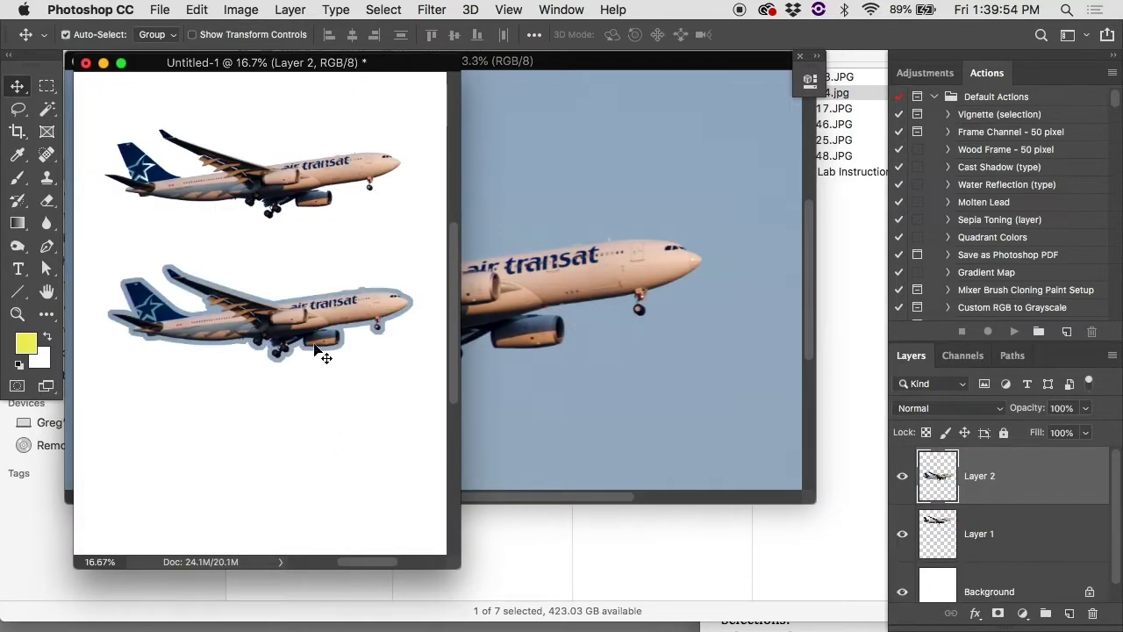
Undo the selection expansion in DSC_0034.jpg and convert the airplane selection into a border 10 pixels wide.
{"action": "left_click", "coordinate": [525, 331]}
{"action": "key", "text": "super+z"}
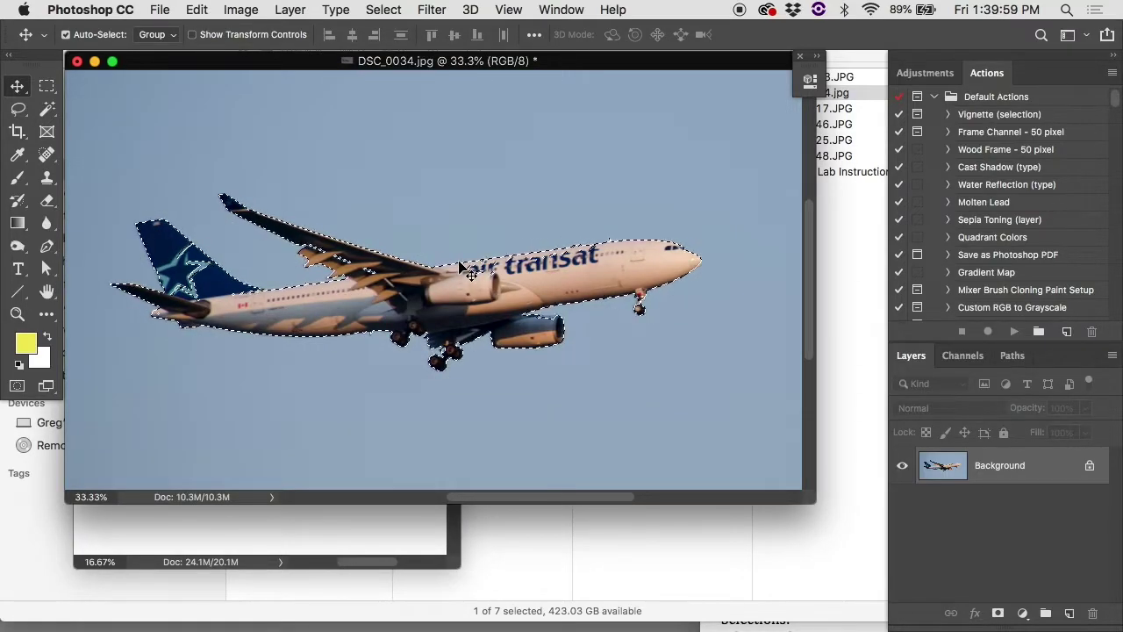
{"action": "key", "text": "super+1"}
{"action": "key", "text": "super+plus"}
{"action": "left_click_drag", "start_coordinate": [498, 507], "coordinate": [497, 303]}
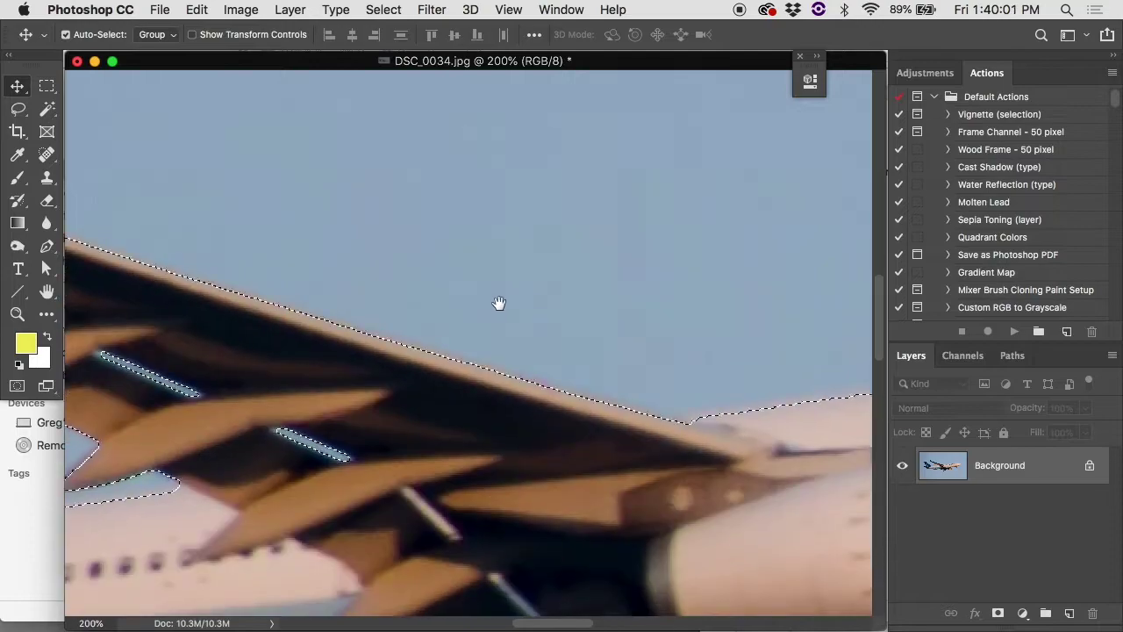
{"action": "left_click", "coordinate": [369, 7]}
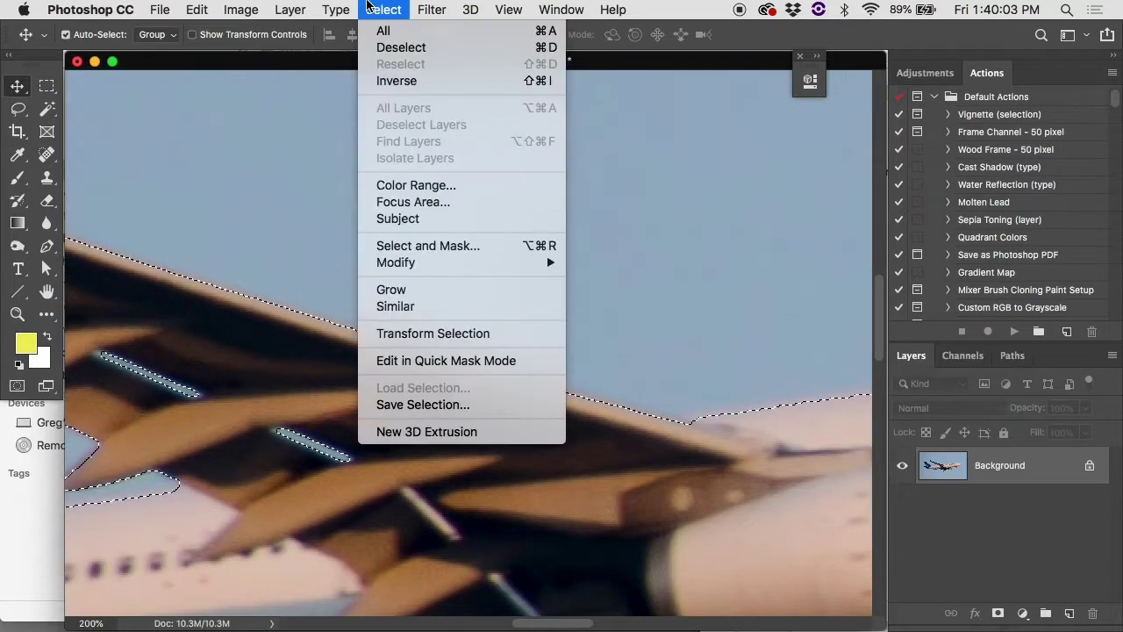
{"action": "mouse_move", "coordinate": [417, 263]}
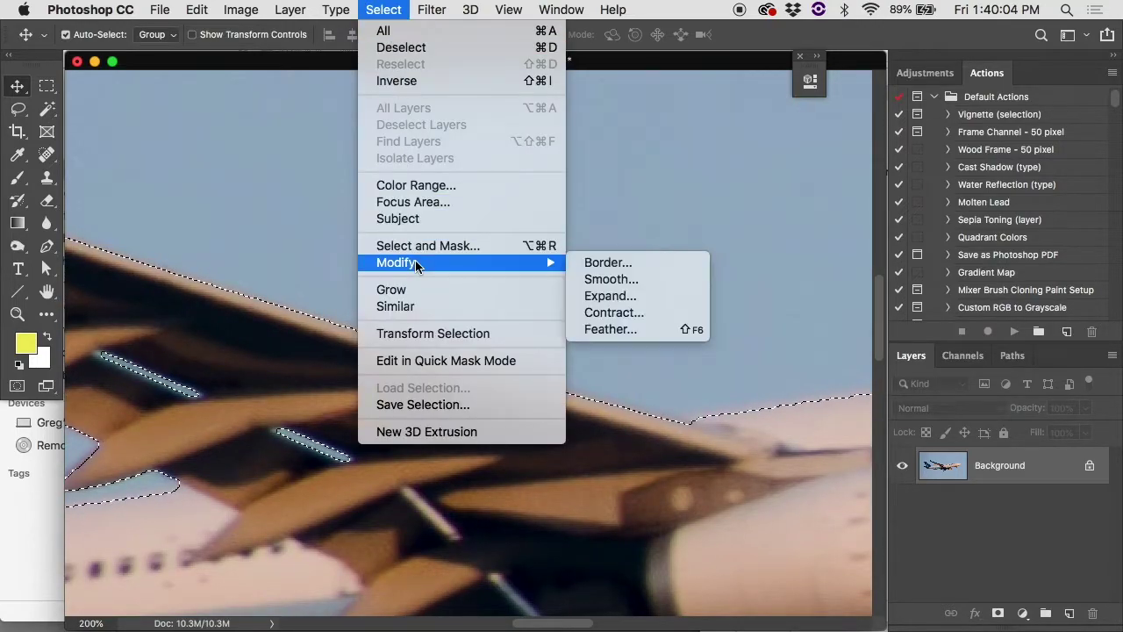
{"action": "left_click", "coordinate": [593, 264]}
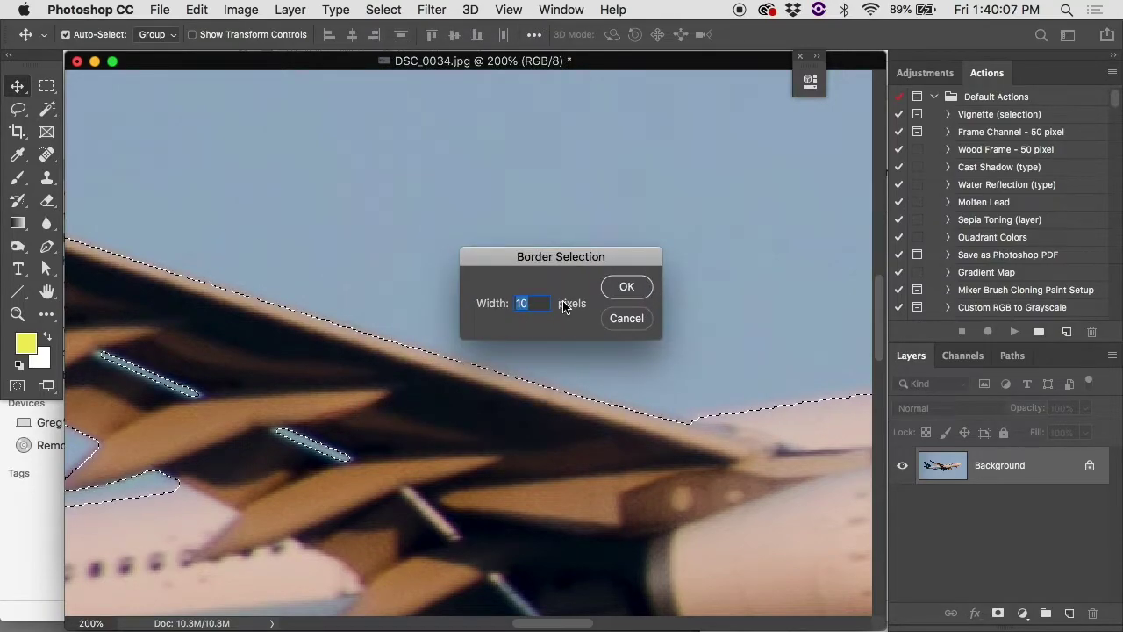
{"action": "left_click", "coordinate": [626, 287]}
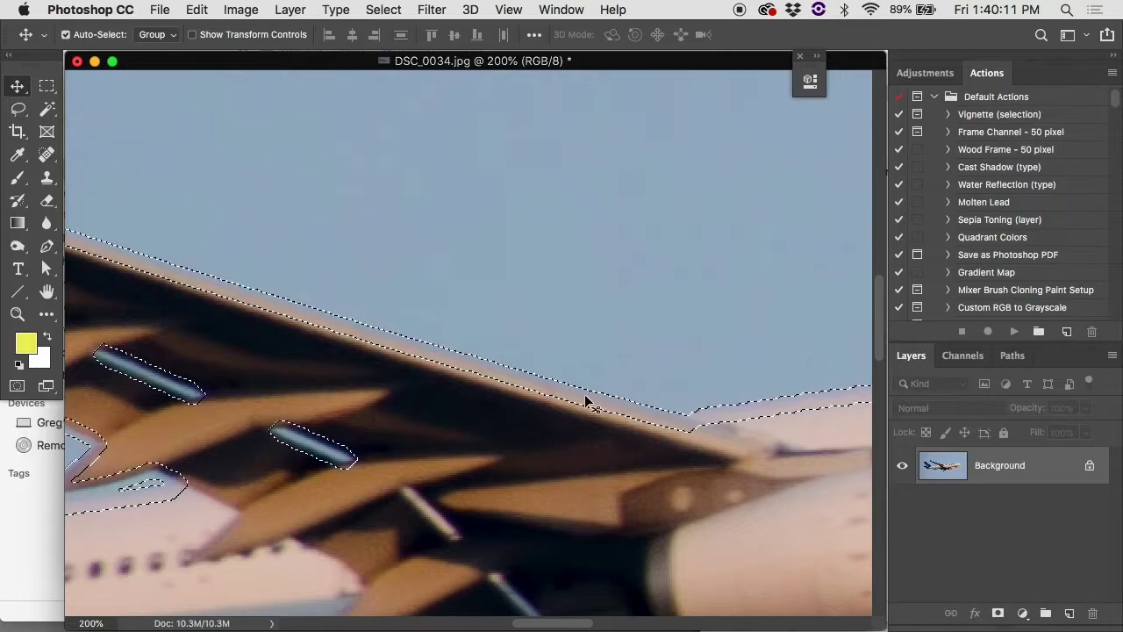
Copy the border selection around the airplane and paste the outline into Untitled-1.
{"action": "key", "text": "super+minus"}
{"action": "key", "text": "super+minus"}
{"action": "key", "text": "super+minus"}
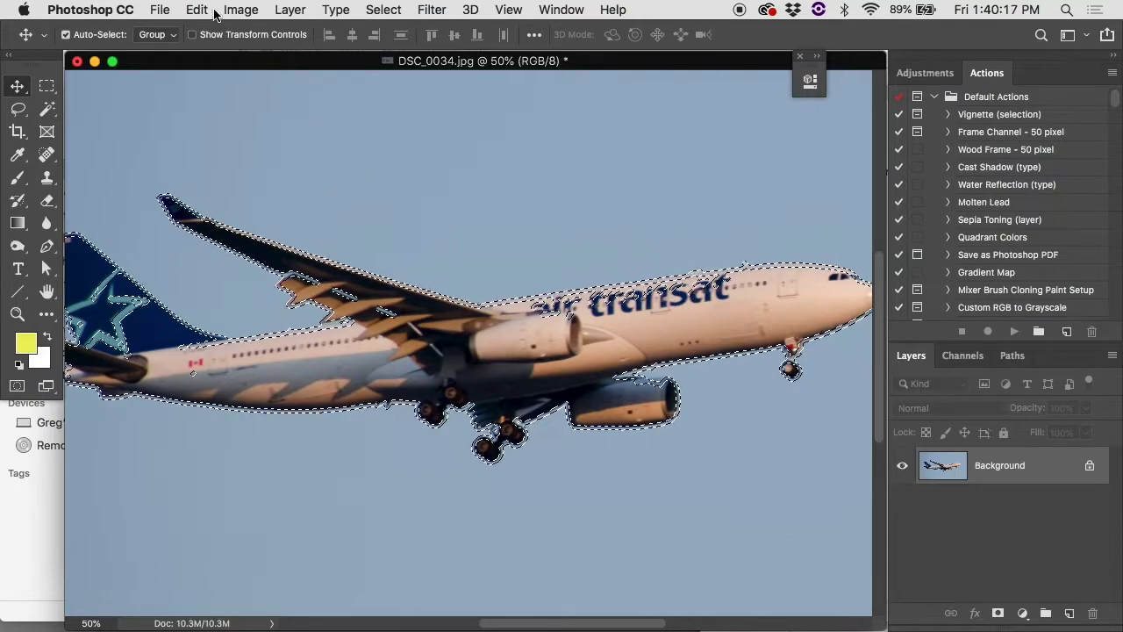
{"action": "left_click", "coordinate": [198, 9]}
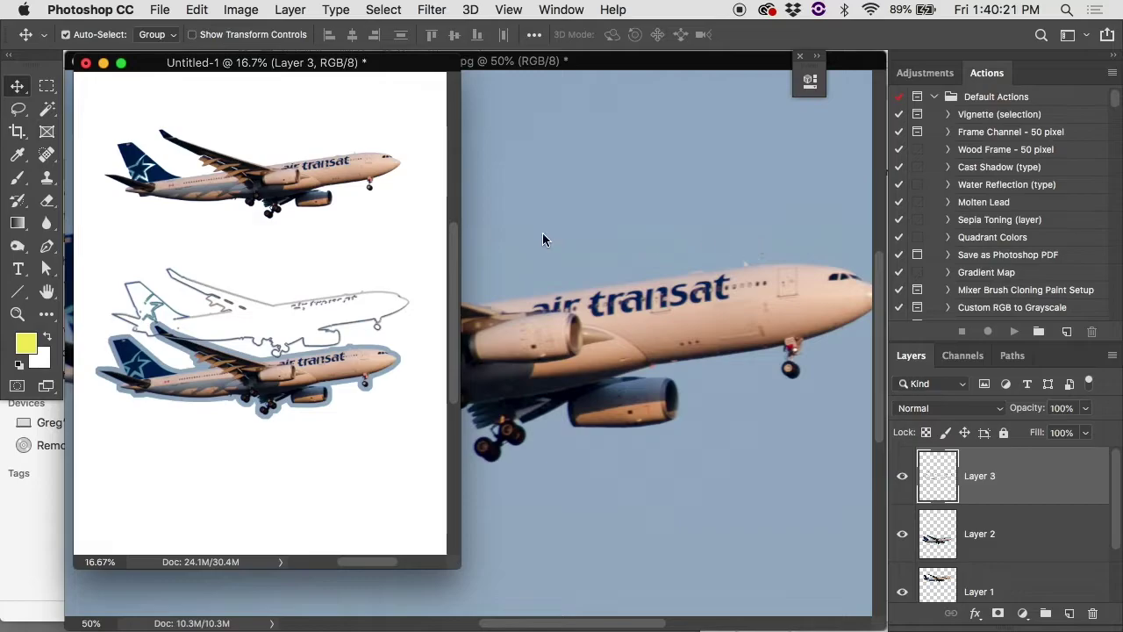
Undo the border selection in DSC_0034.jpg and examine the cut-out edges of the upper airplane in Untitled-1 at 300%.
{"action": "left_click", "coordinate": [545, 255]}
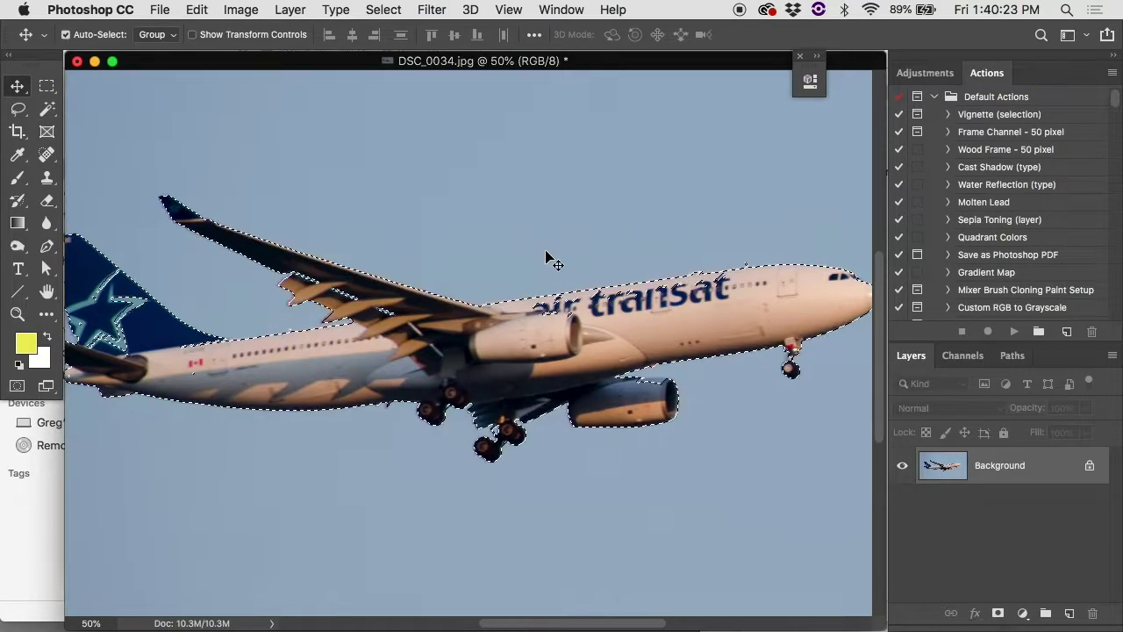
{"action": "left_click", "coordinate": [533, 304], "text": "super"}
{"action": "left_click", "coordinate": [533, 304], "text": "super"}
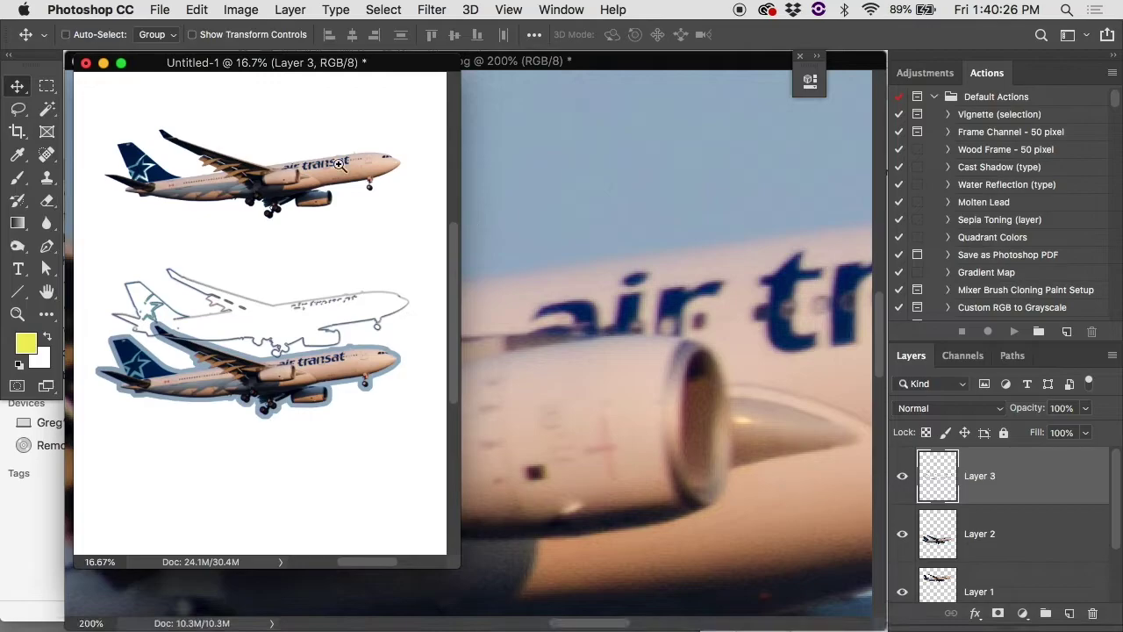
{"action": "left_click", "coordinate": [338, 164], "text": "super"}
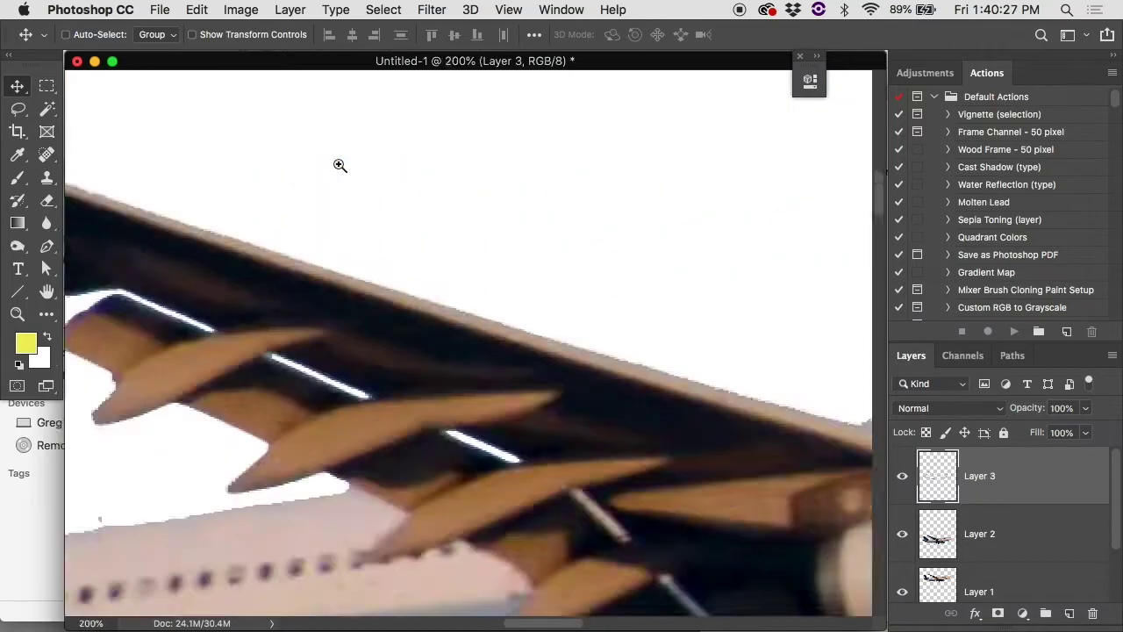
{"action": "scroll", "coordinate": [339, 171], "scroll_direction": "right", "scroll_amount": 5}
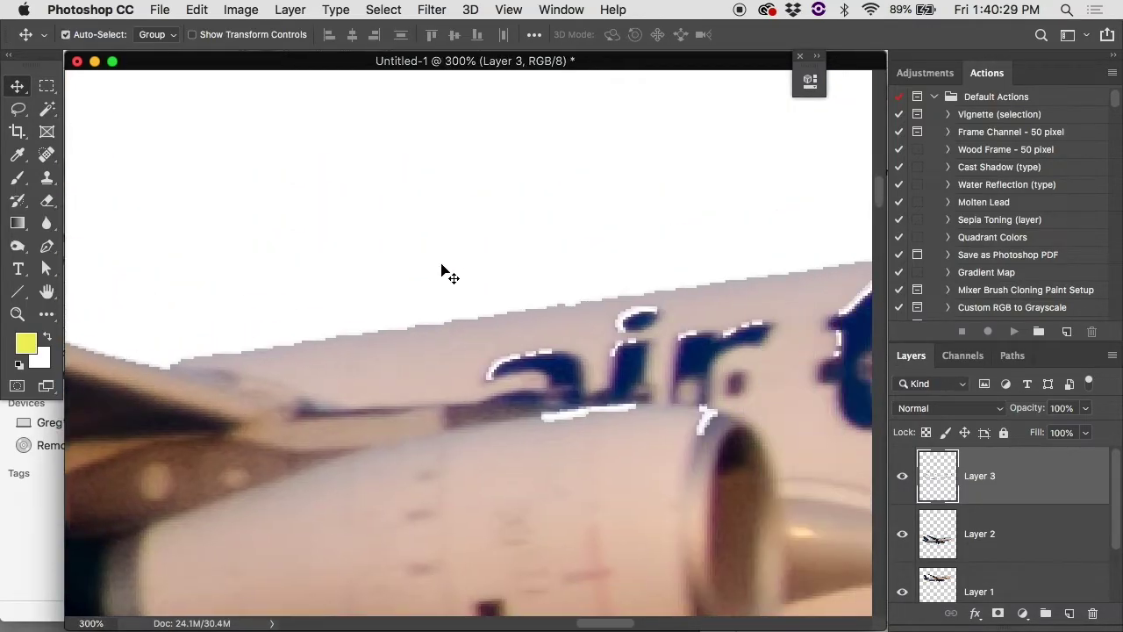
Feather the airplane selection in DSC_0034.jpg with a radius of 3 pixels.
{"action": "key", "text": "ctrl+Down"}
{"action": "left_click", "coordinate": [932, 184]}
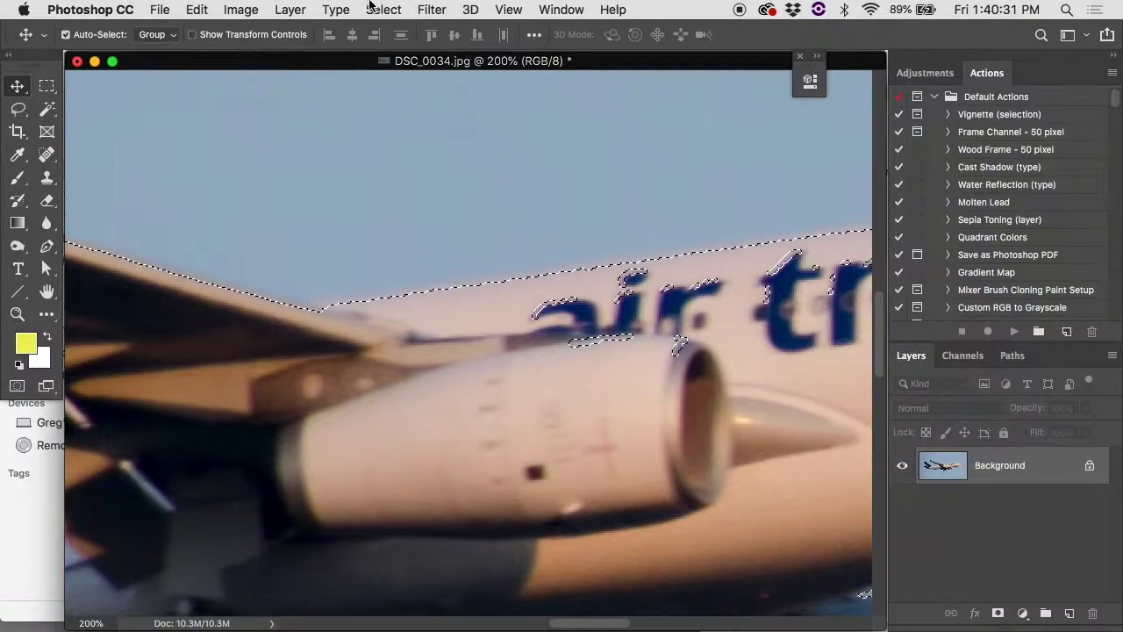
{"action": "left_click", "coordinate": [384, 9]}
{"action": "mouse_move", "coordinate": [549, 263]}
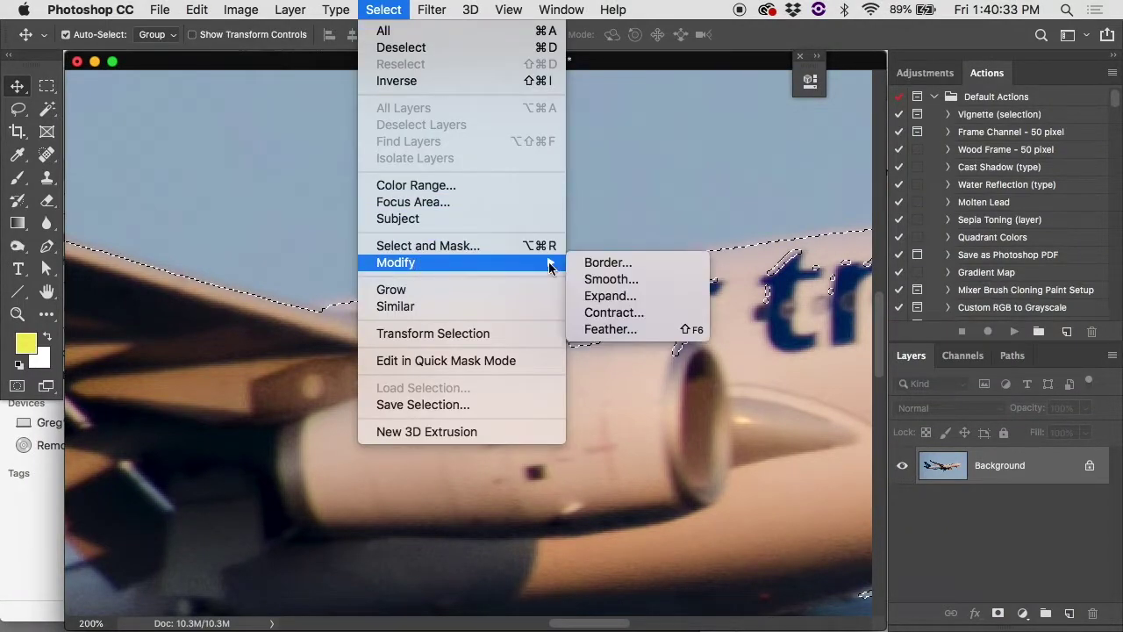
{"action": "left_click", "coordinate": [612, 328]}
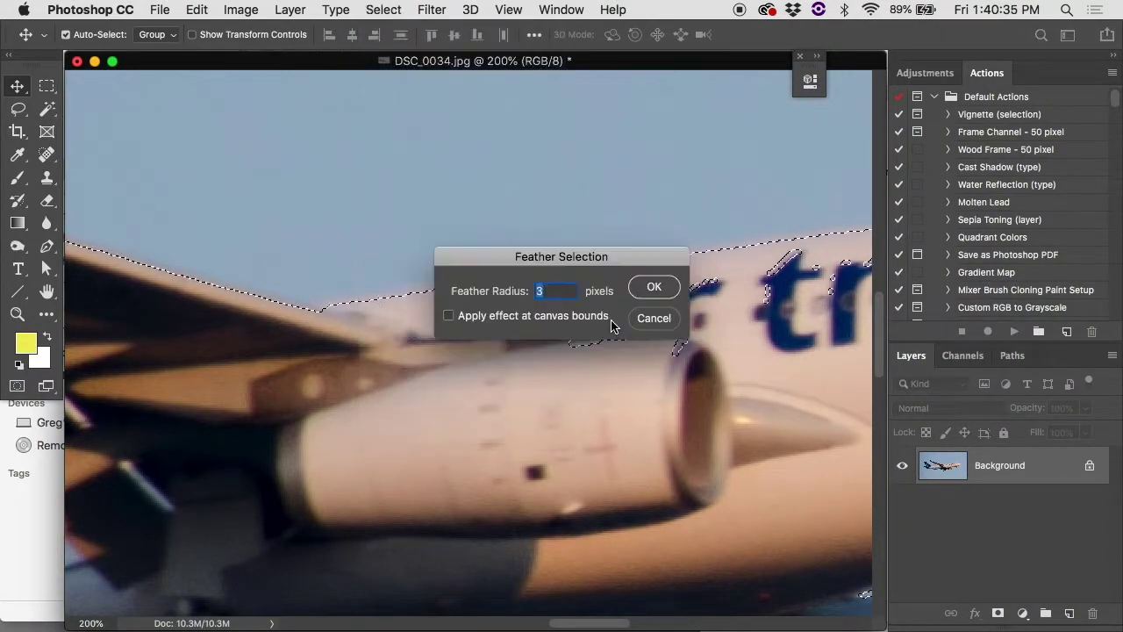
{"action": "left_click", "coordinate": [649, 289]}
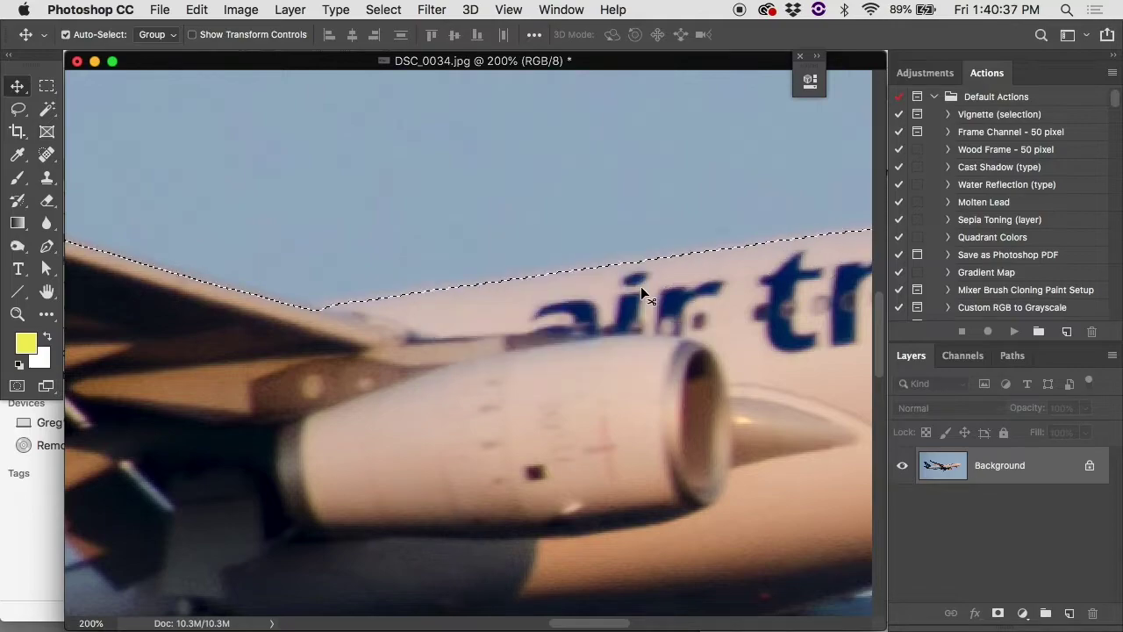
Copy the feathered airplane, paste it into Untitled-1 and reposition it over the first cut-out.
{"action": "mouse_move", "coordinate": [1122, 0]}
{"action": "left_click", "coordinate": [752, 318]}
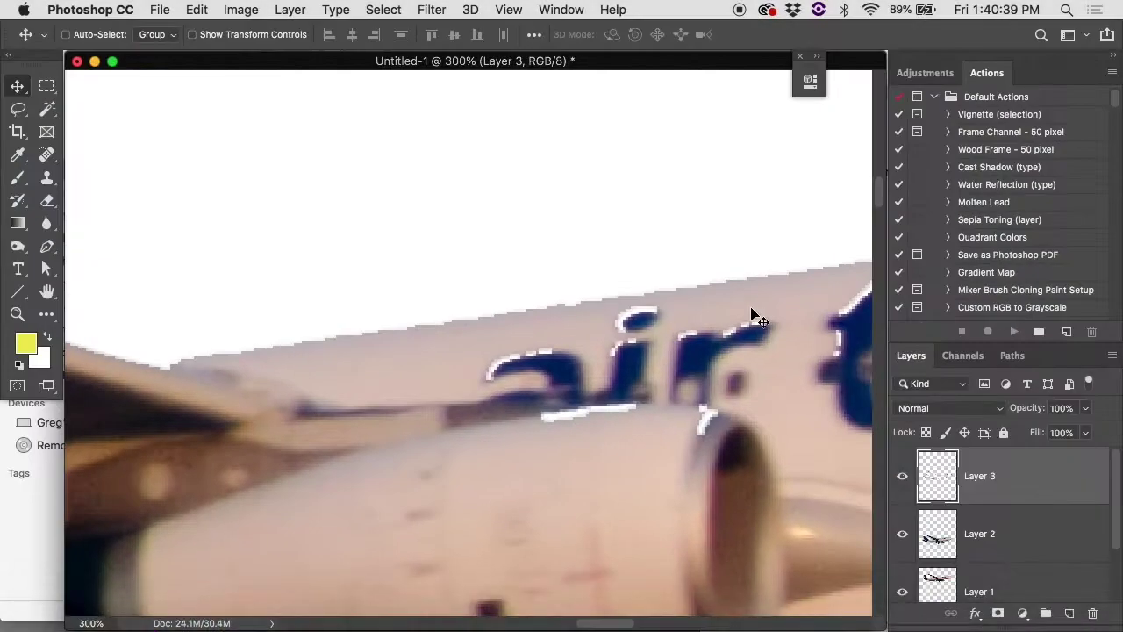
{"action": "key", "text": "super+v"}
{"action": "left_click", "coordinate": [540, 316], "text": "alt+super"}
{"action": "left_click_drag", "start_coordinate": [619, 331], "coordinate": [441, 353]}
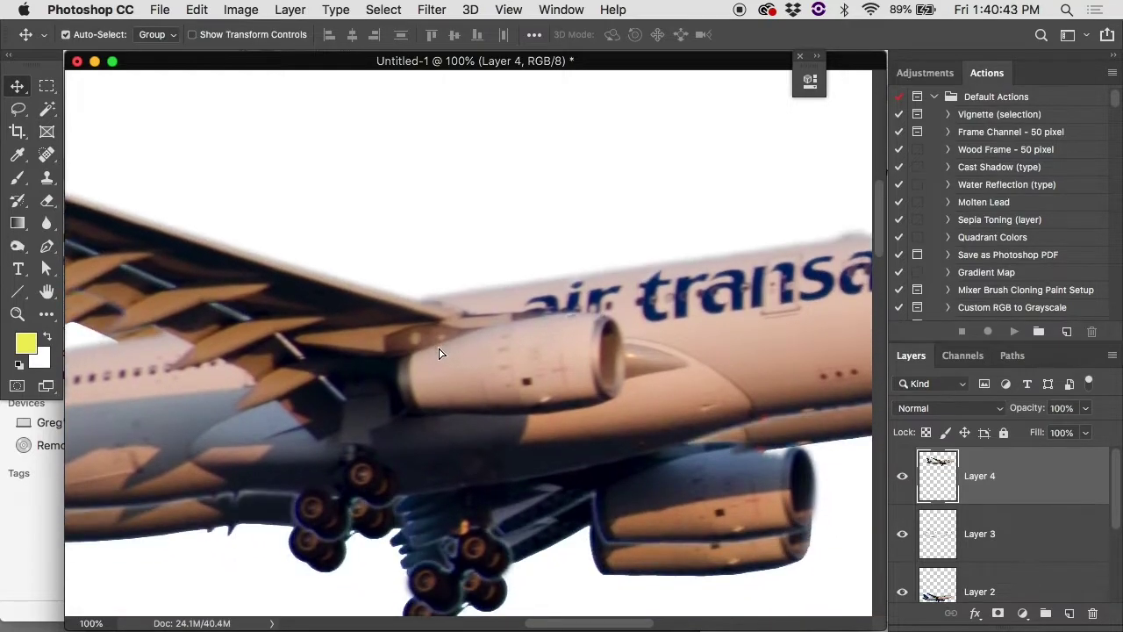